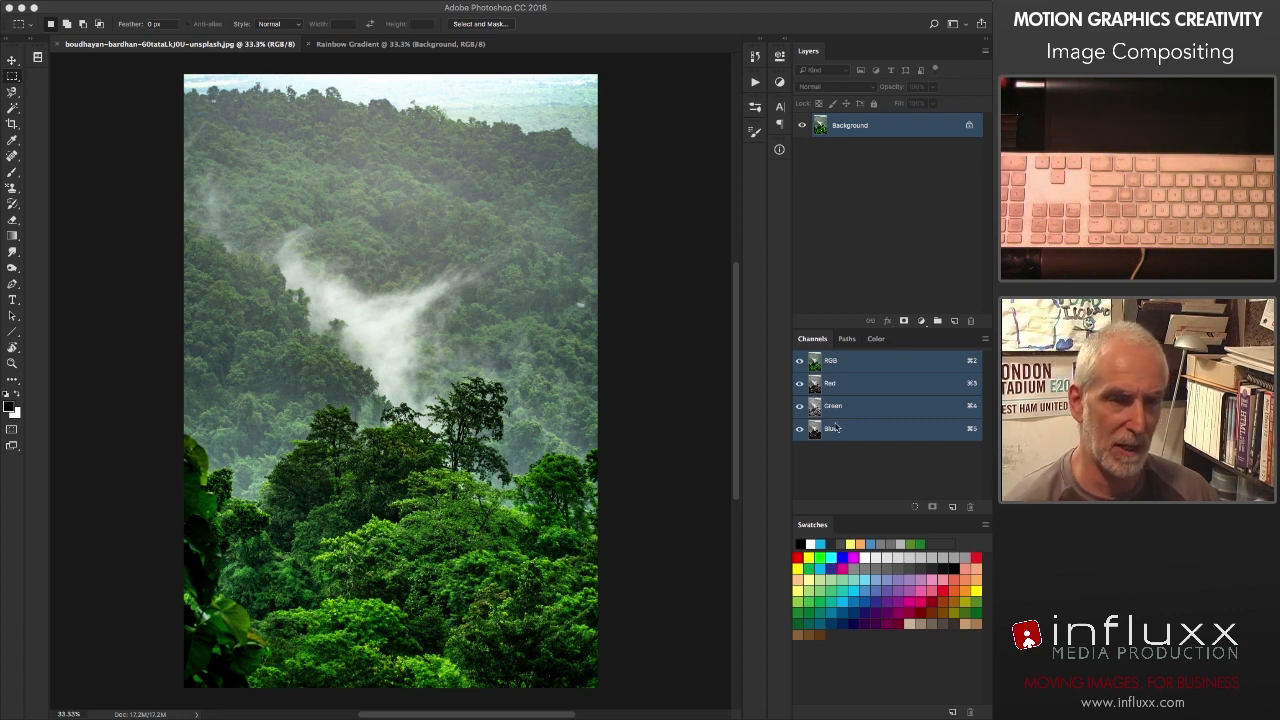
# Step: Compare the Red, Green and Blue channels individually and duplicate the Blue channel
pyautogui.click(884, 433)
pyautogui.click(880, 407)
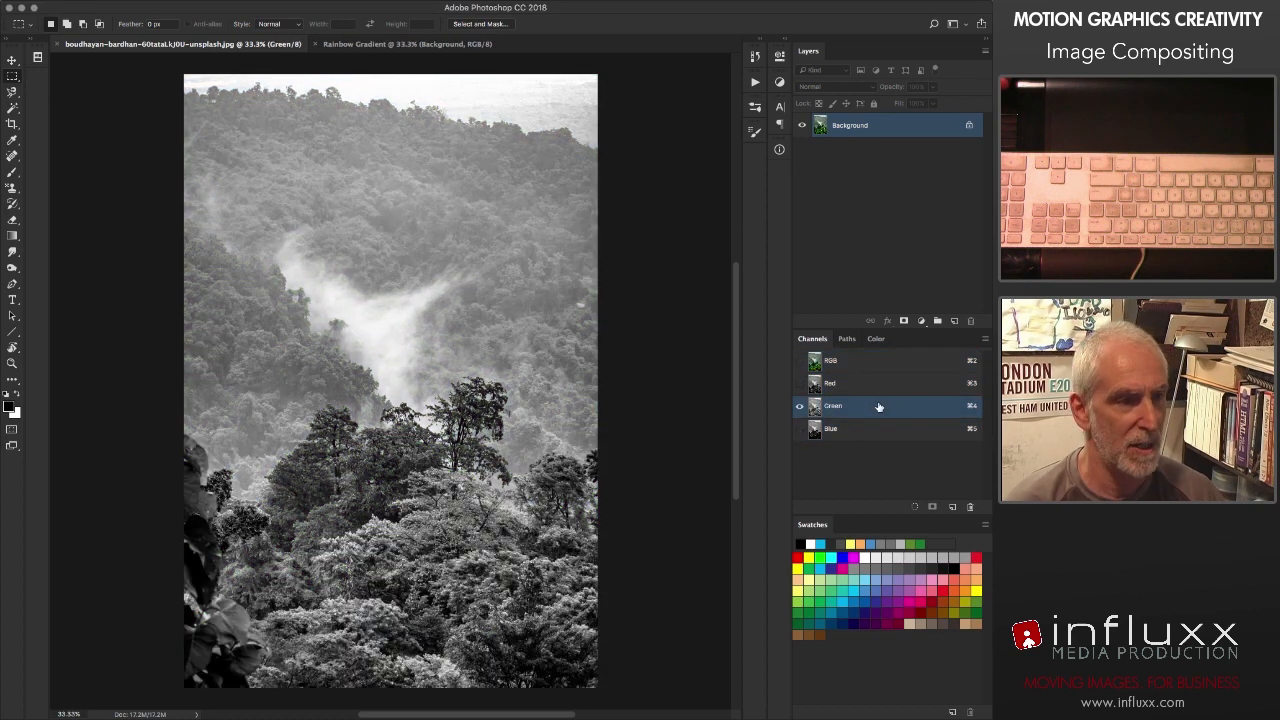
pyautogui.click(872, 389)
pyautogui.click(867, 431)
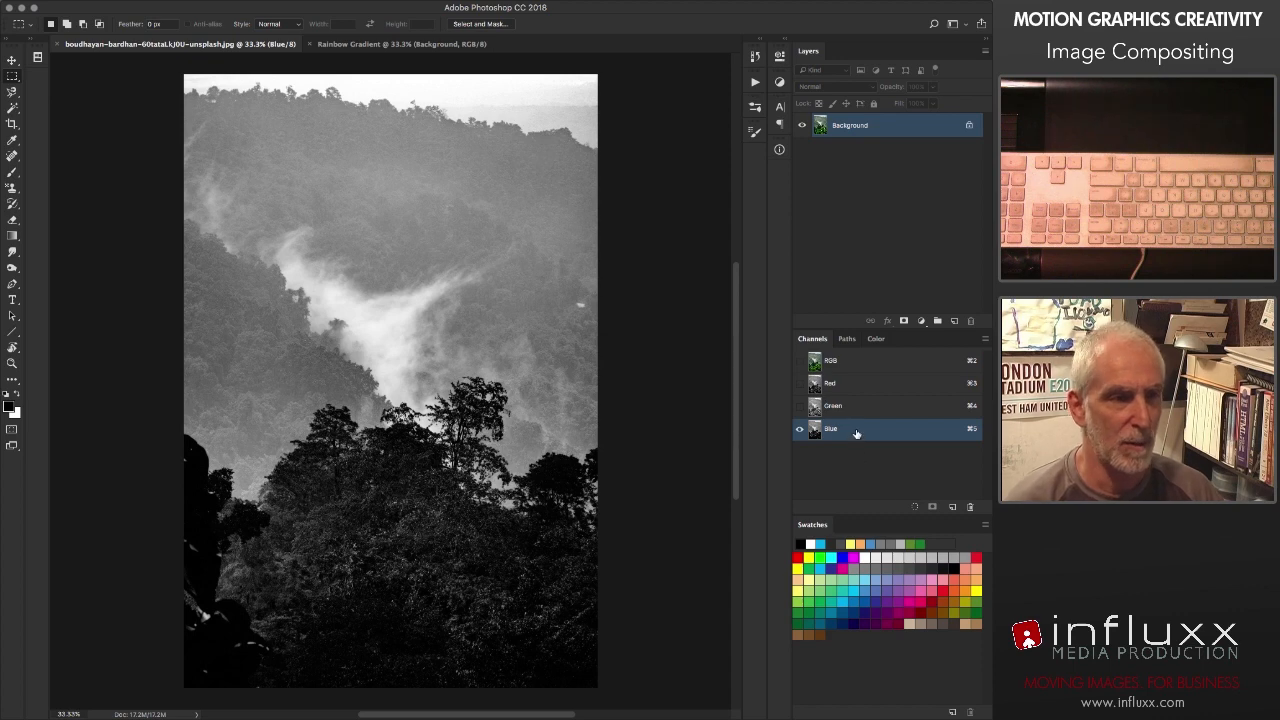
pyautogui.moveTo(860, 430); pyautogui.dragTo(954, 509)
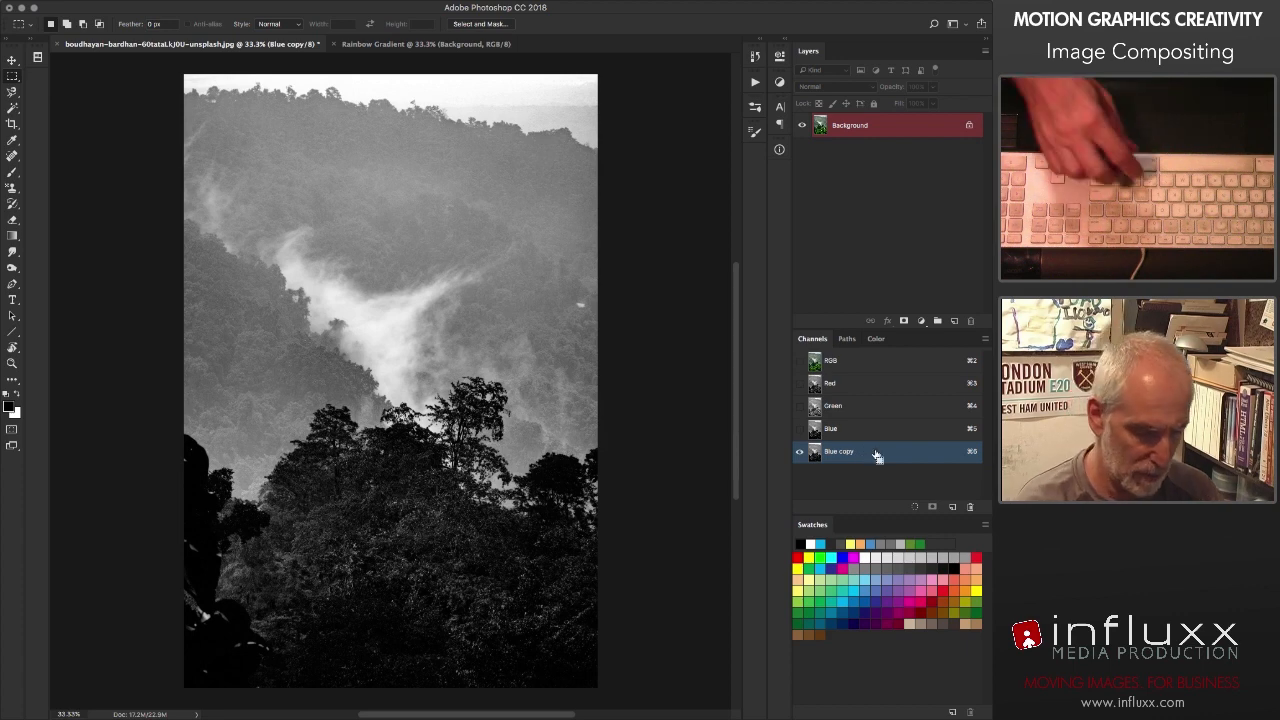
# Step: Apply Levels to the Blue copy channel with input black point 51 and input white point 159
pyautogui.press('super+l')
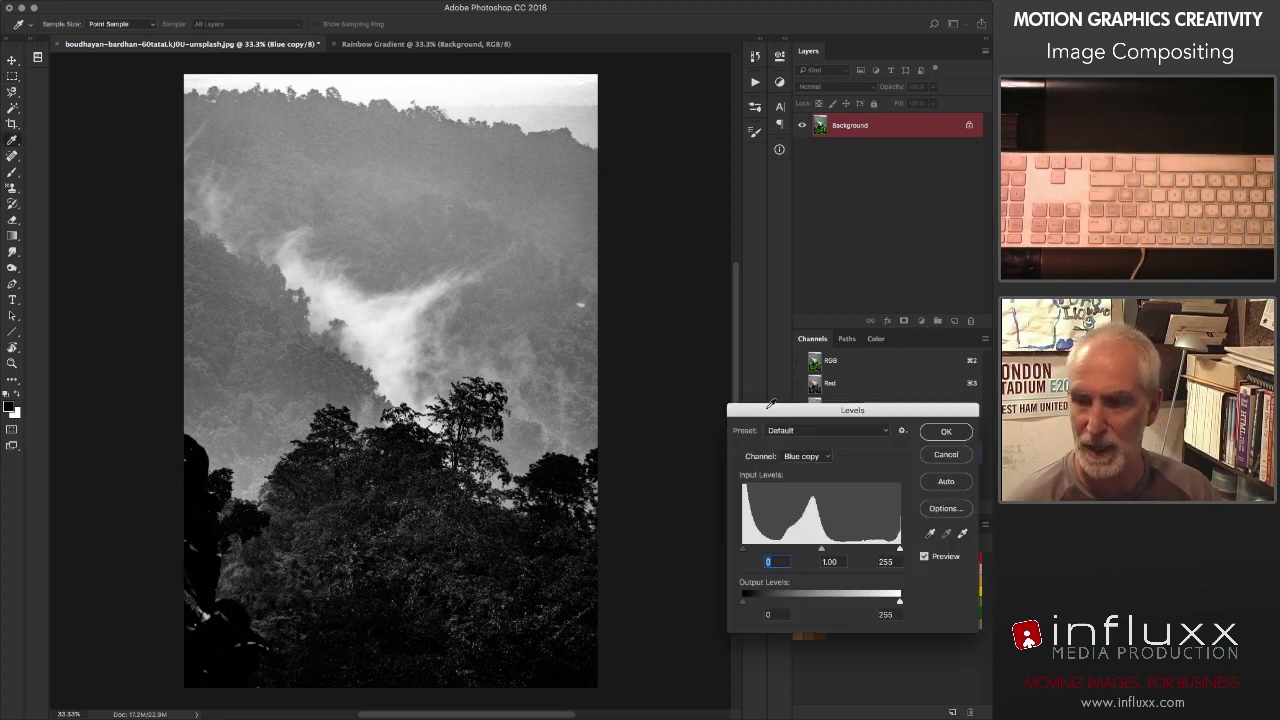
pyautogui.moveTo(770, 403); pyautogui.dragTo(771, 233)
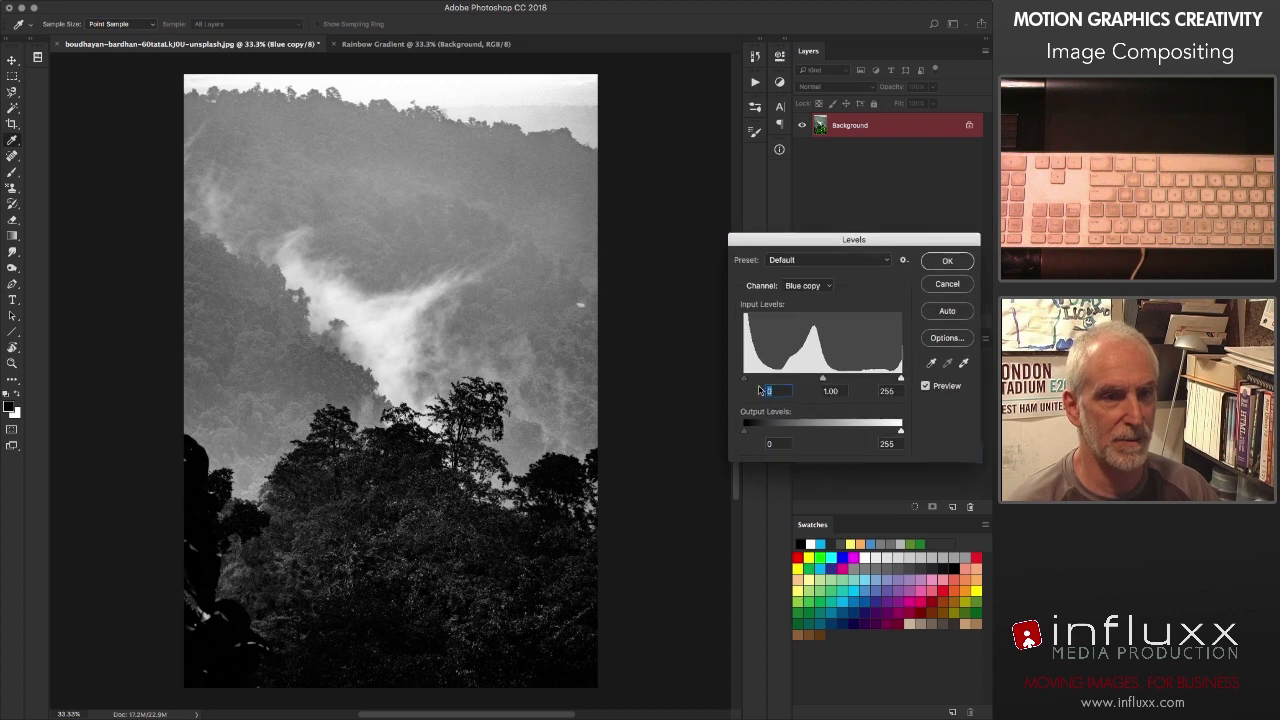
pyautogui.moveTo(900, 378); pyautogui.dragTo(856, 375)
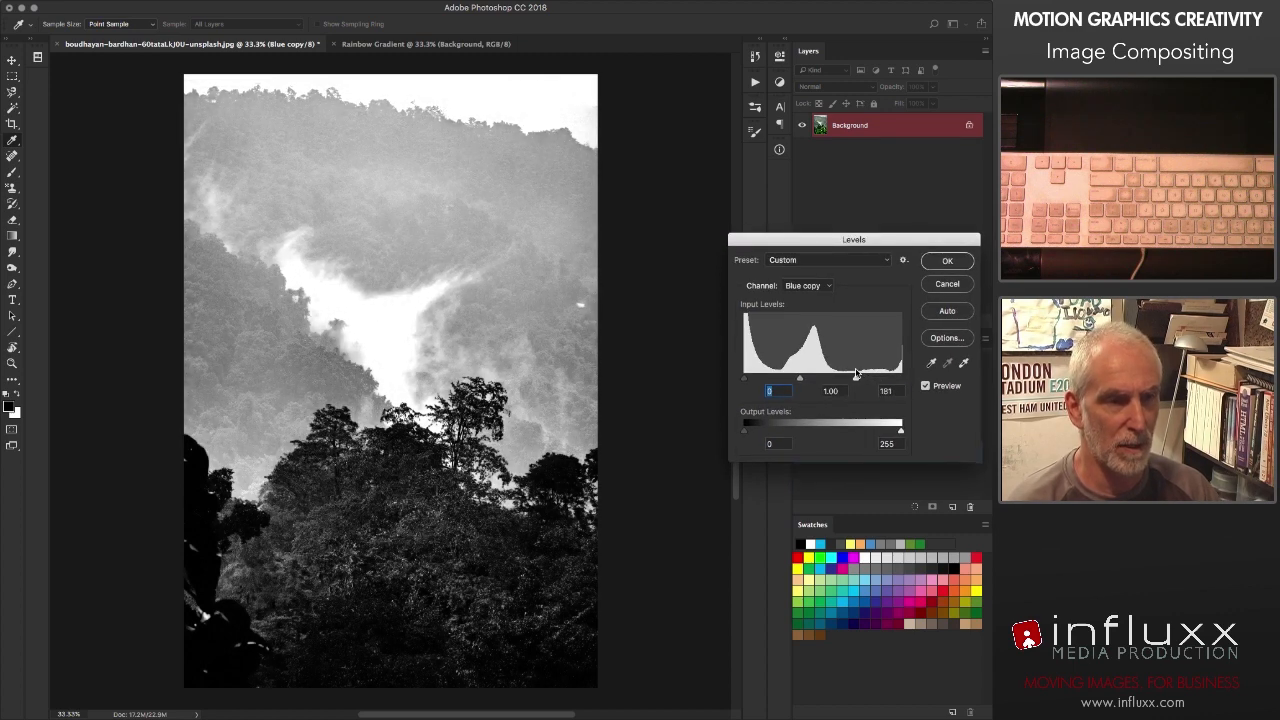
pyautogui.moveTo(744, 381); pyautogui.dragTo(771, 385)
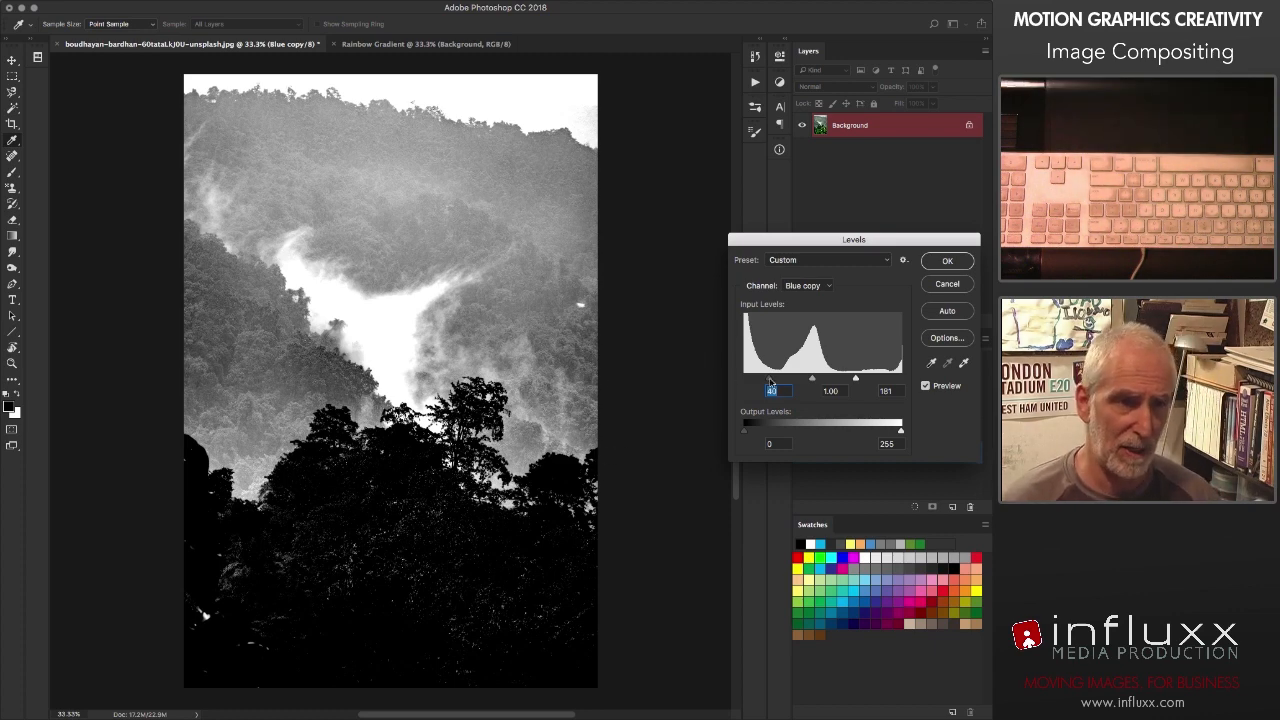
pyautogui.moveTo(770, 382); pyautogui.dragTo(772, 382)
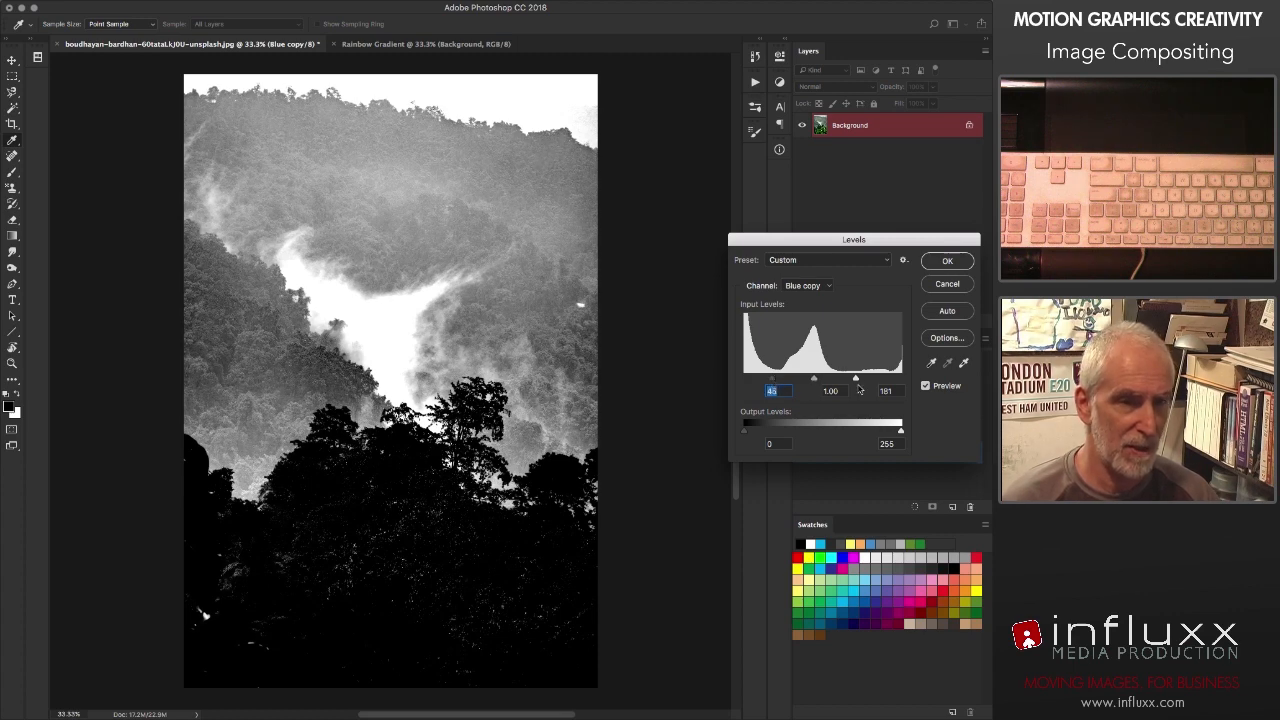
pyautogui.moveTo(856, 380); pyautogui.dragTo(829, 379)
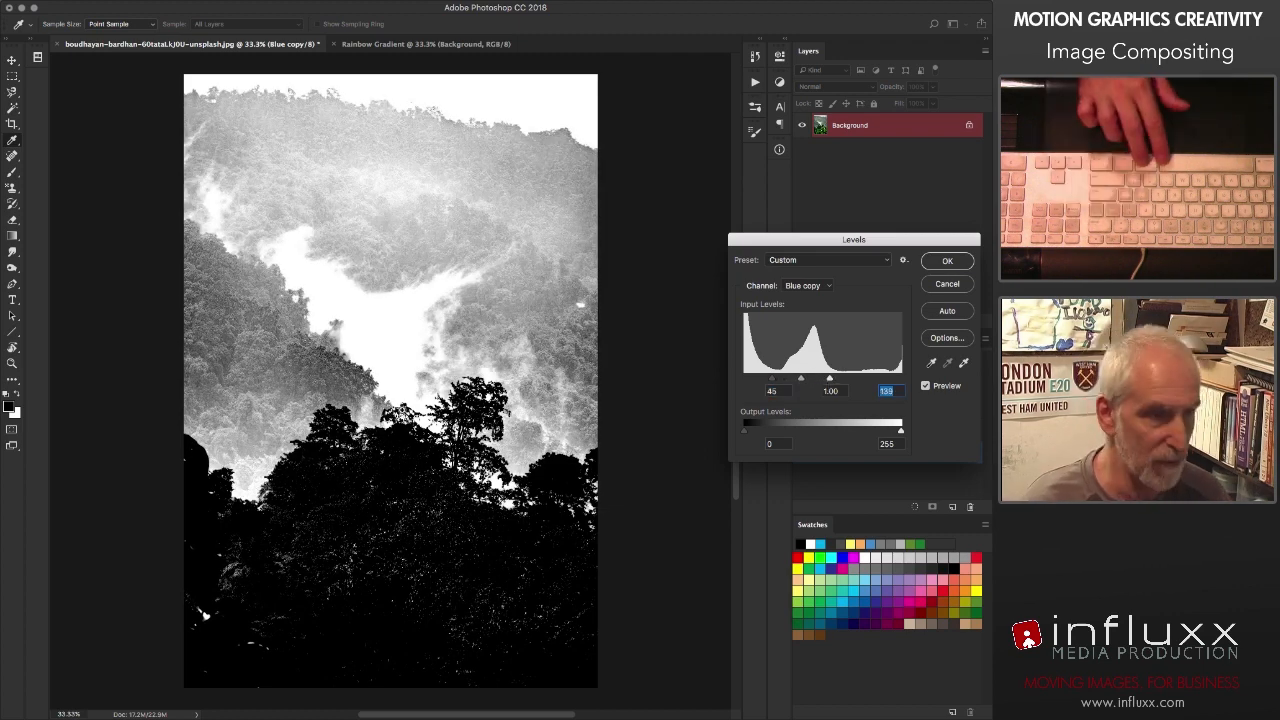
pyautogui.scroll(3, 402, 410)
pyautogui.scroll(5, 507, 437)
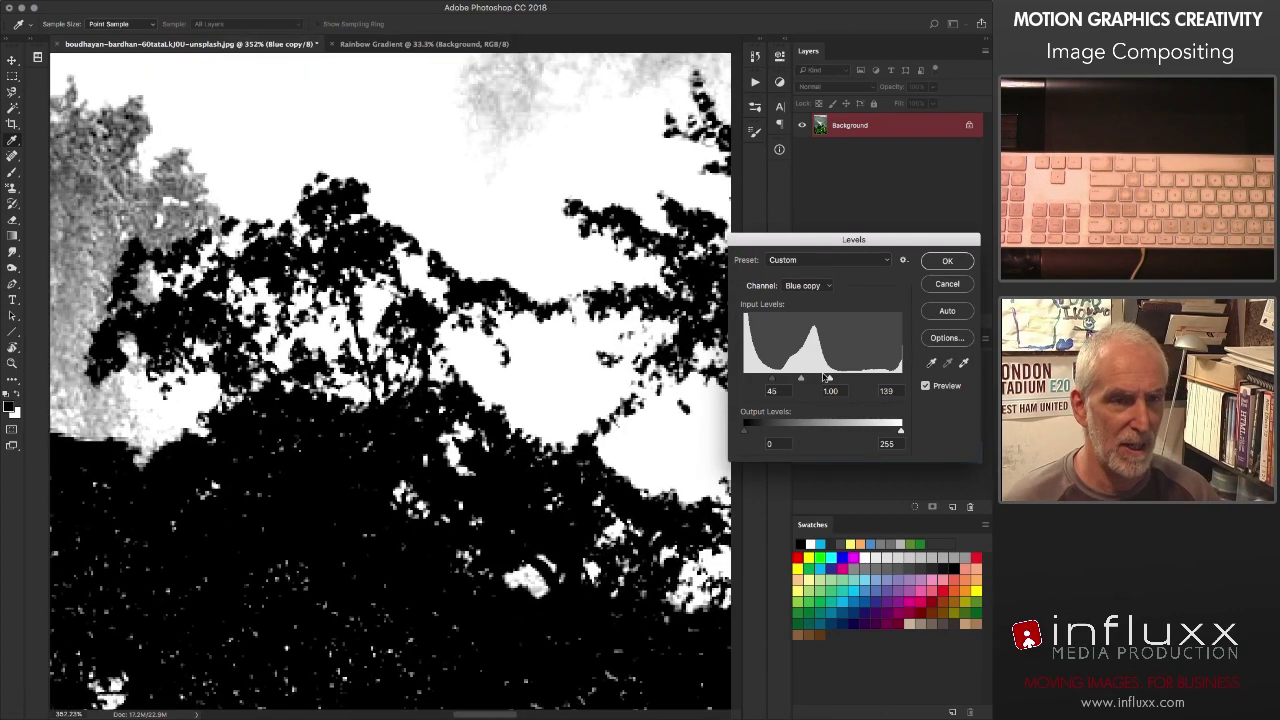
pyautogui.moveTo(830, 380); pyautogui.dragTo(824, 379)
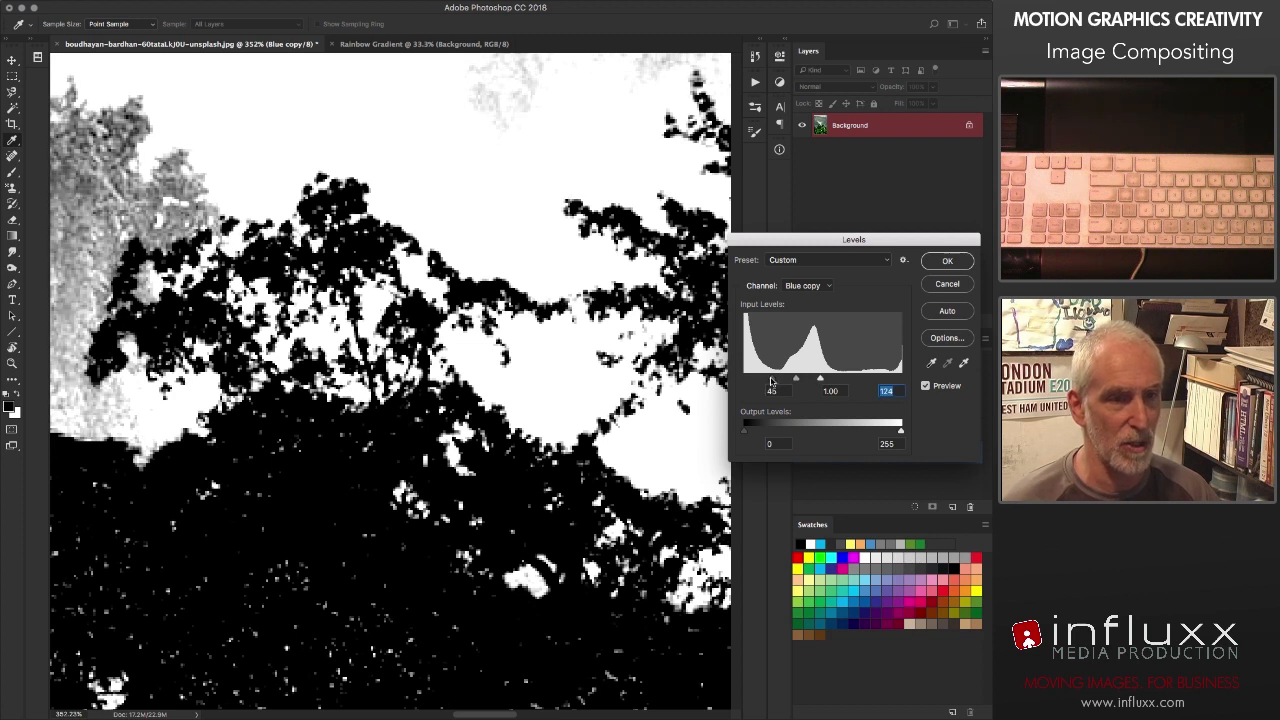
pyautogui.moveTo(771, 382); pyautogui.dragTo(777, 384)
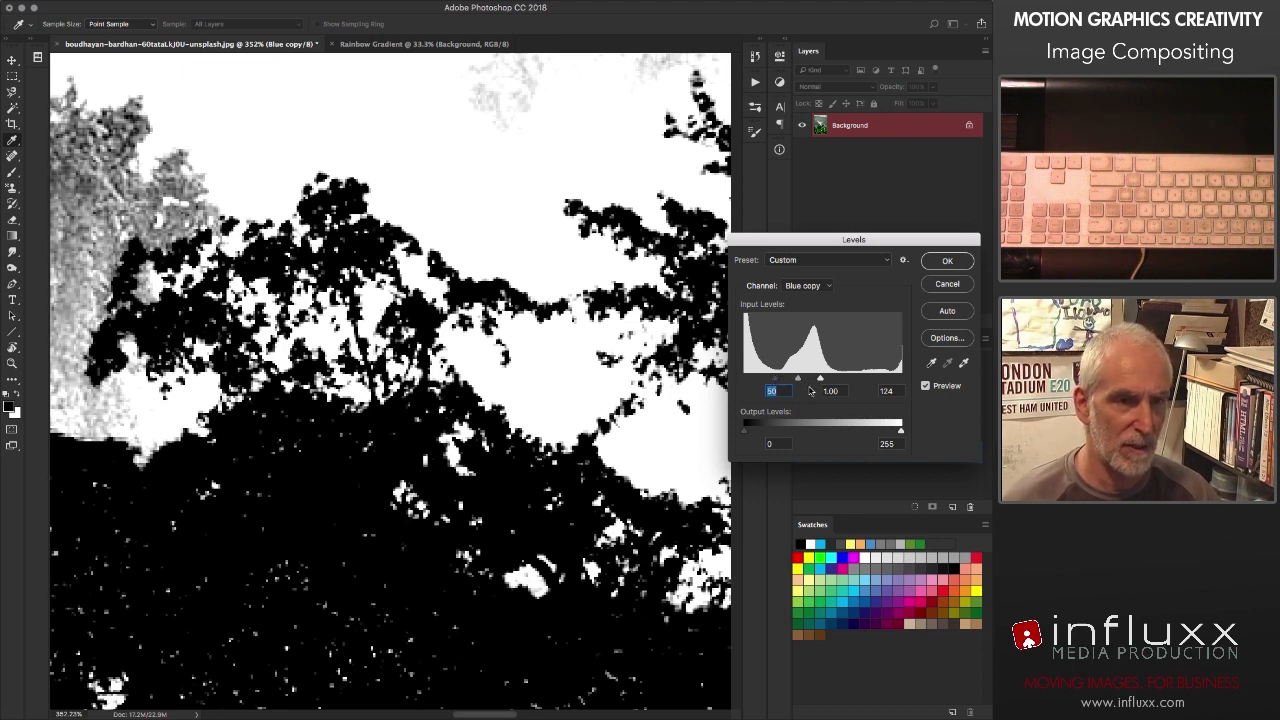
pyautogui.moveTo(821, 381); pyautogui.dragTo(843, 385)
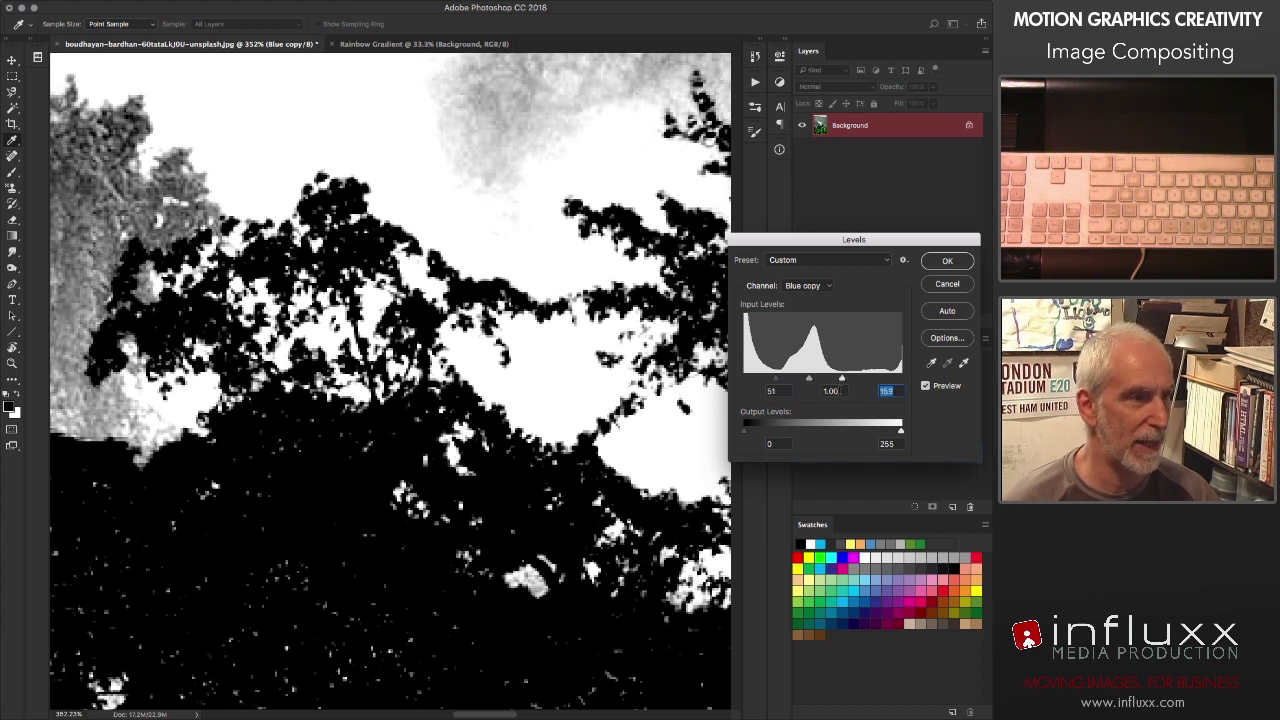
pyautogui.moveTo(953, 240); pyautogui.dragTo(943, 231)
pyautogui.click(936, 252)
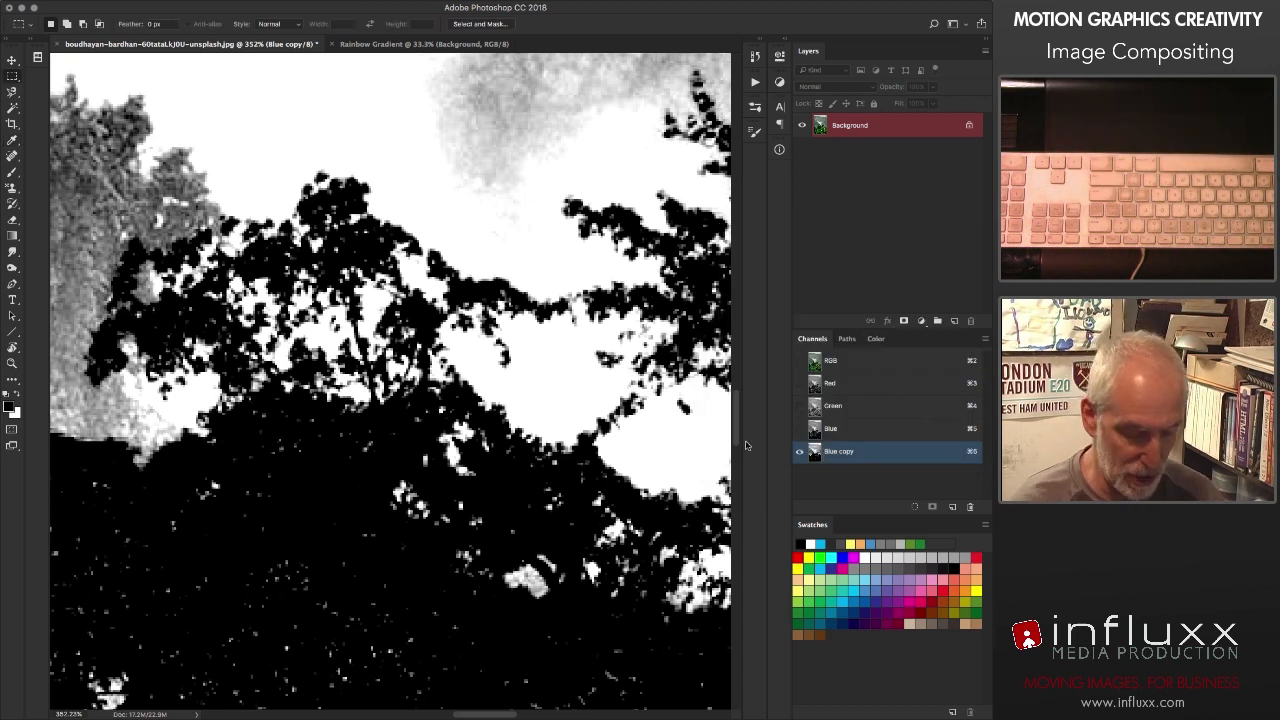
# Step: Apply Levels again to the Blue copy channel, lowering the input white point to 212
pyautogui.press('super+0')
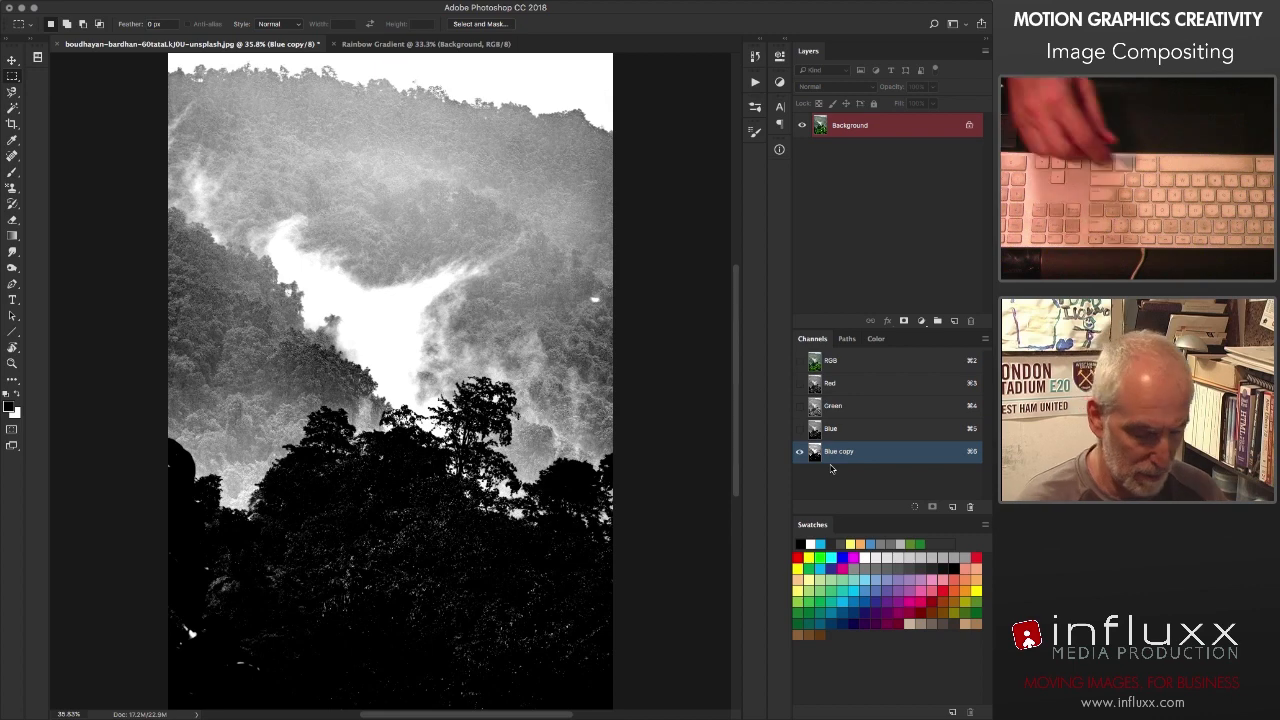
pyautogui.press('super+l')
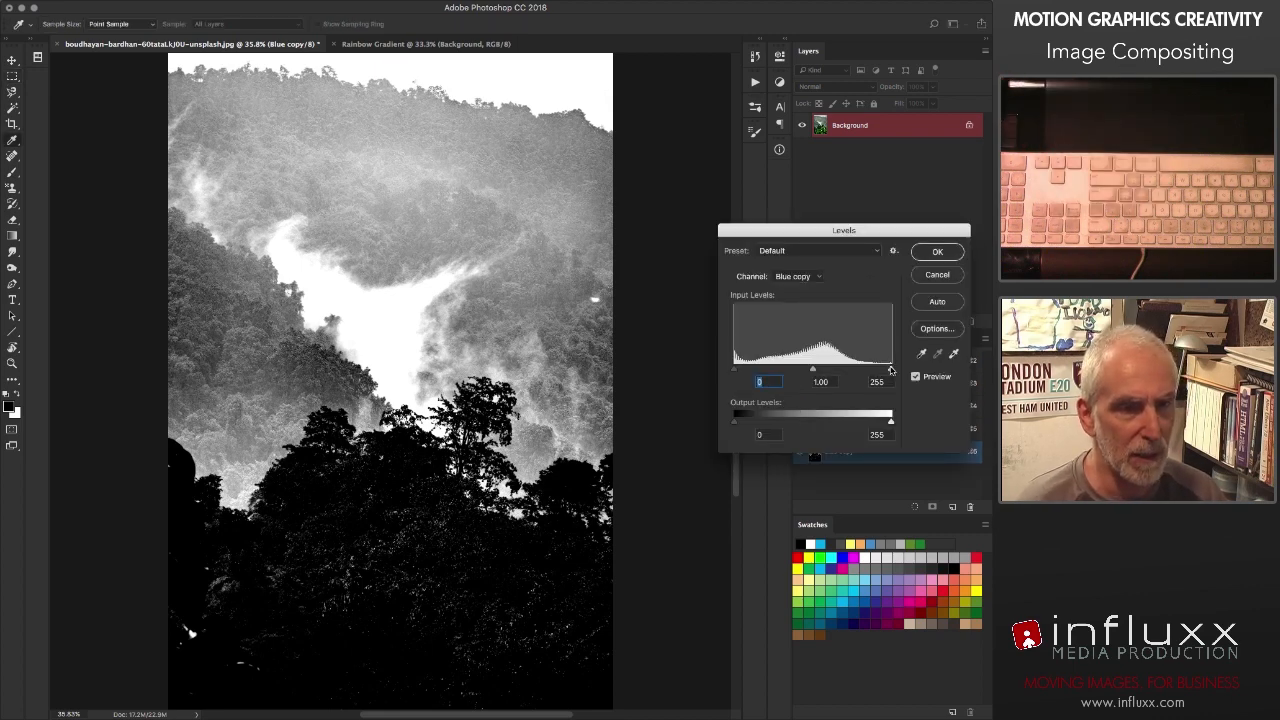
pyautogui.moveTo(886, 370); pyautogui.dragTo(867, 370)
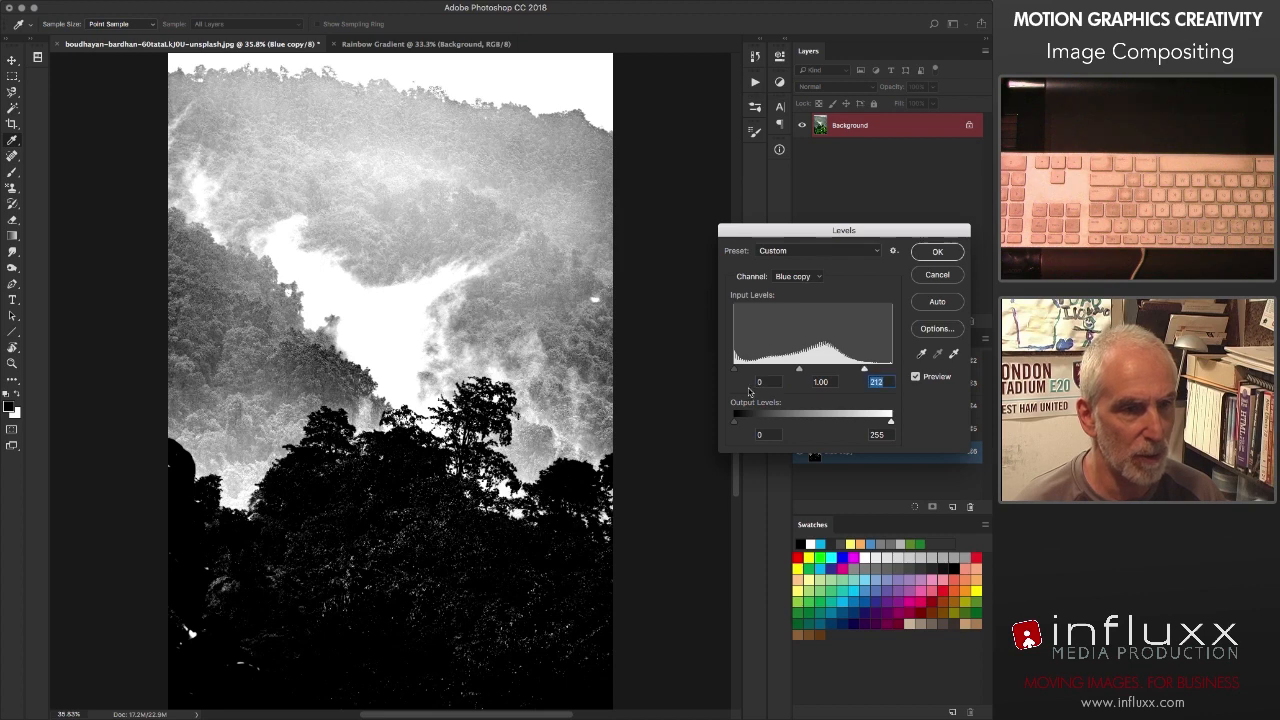
pyautogui.click(937, 252)
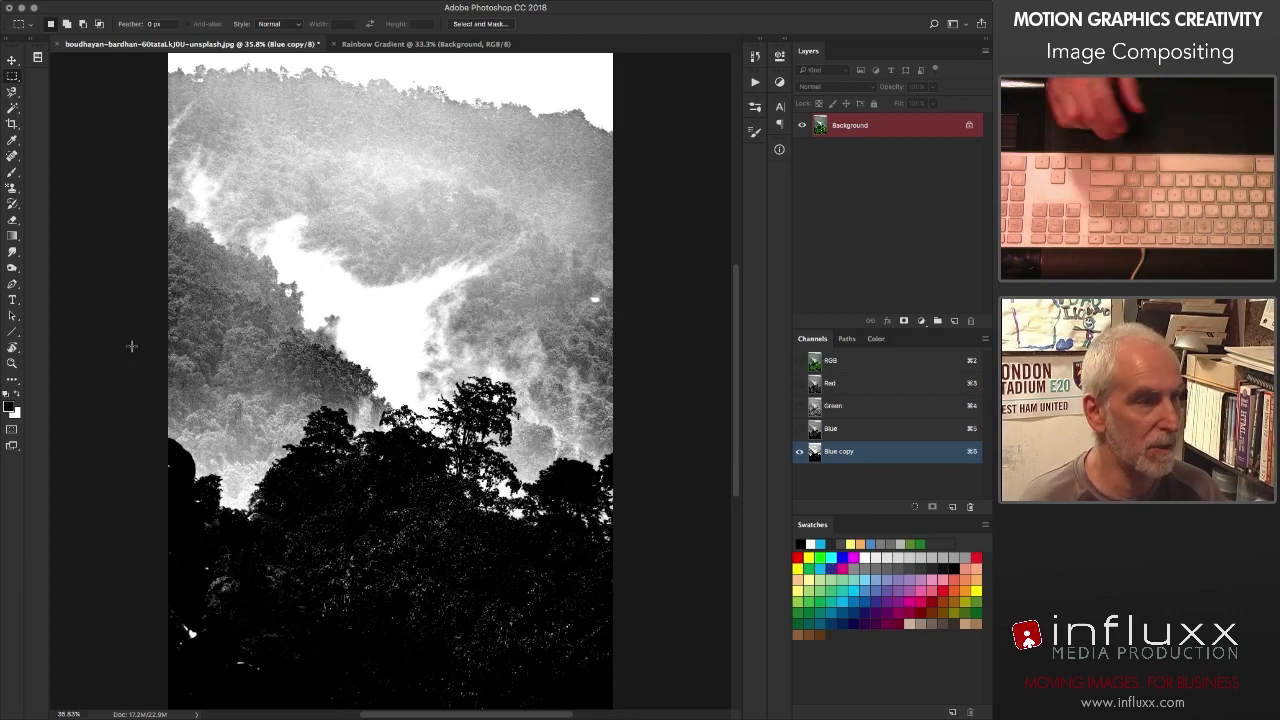
# Step: Fill the upper part of the Blue copy channel with white, from the image's top edge down to just above the foreground treetops
pyautogui.scroll(5, 132, 346)
pyautogui.hscroll(6, 132, 346)
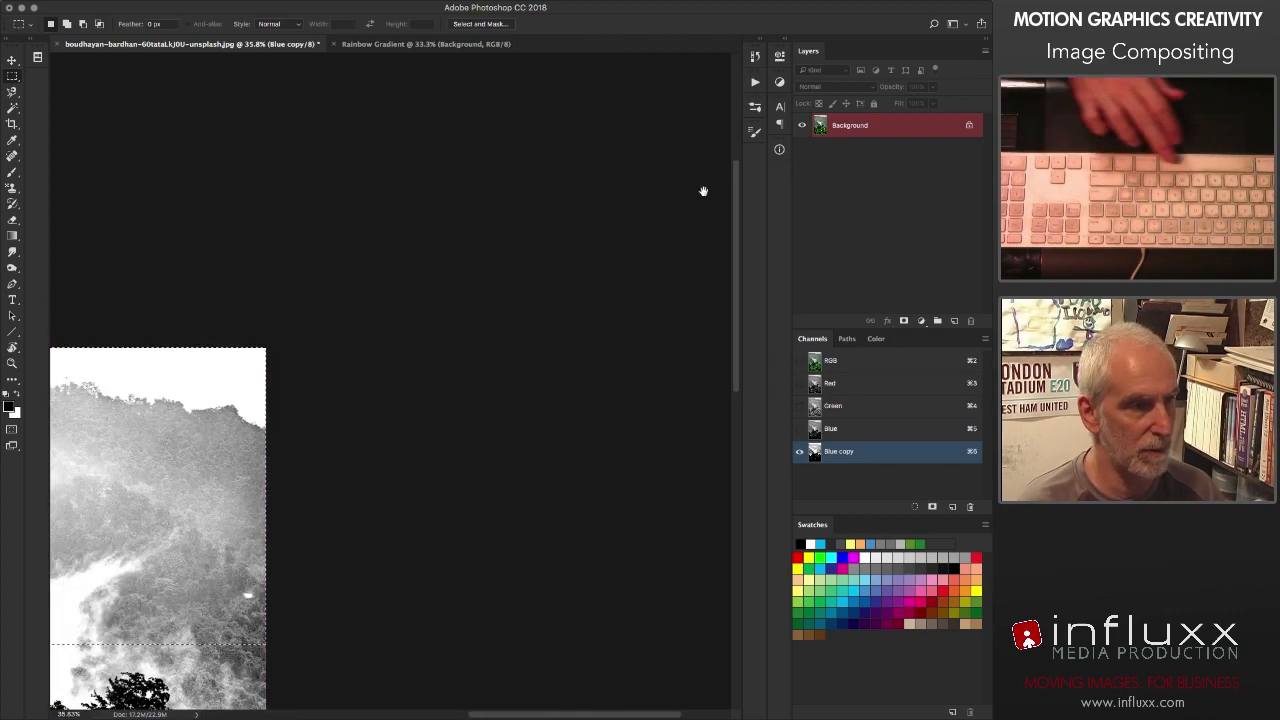
pyautogui.press('super+0')
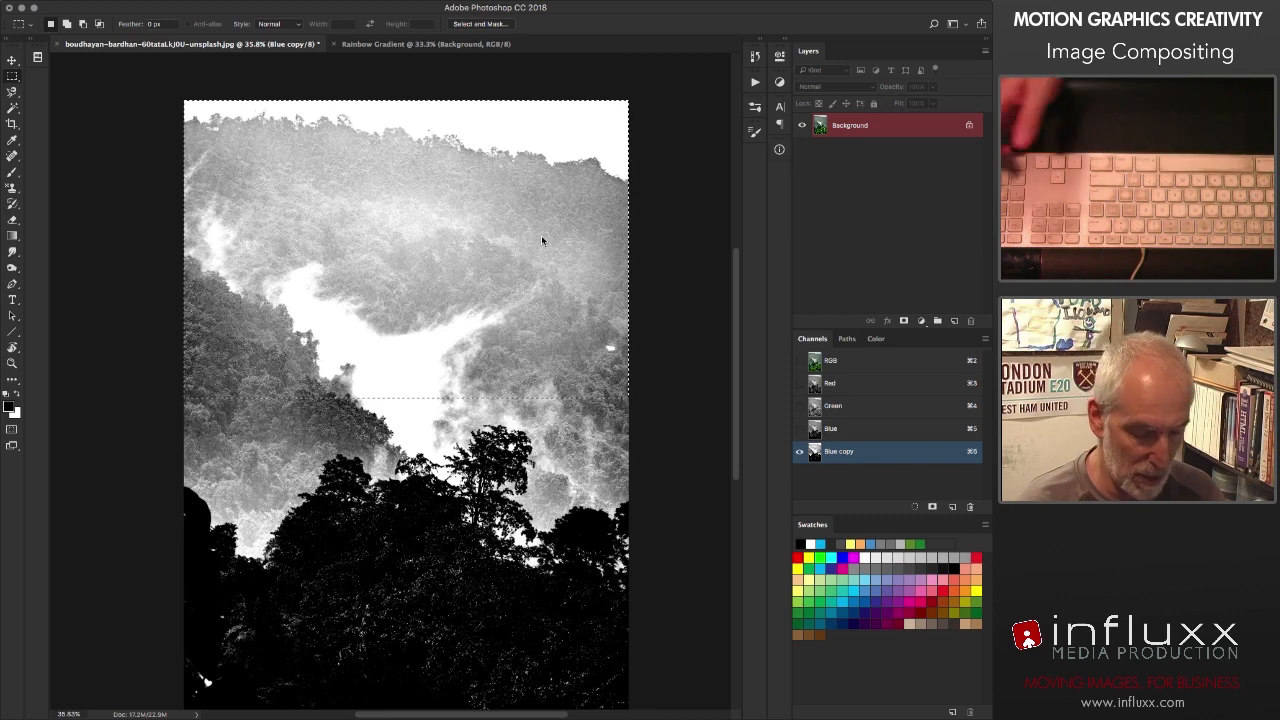
pyautogui.press('x')
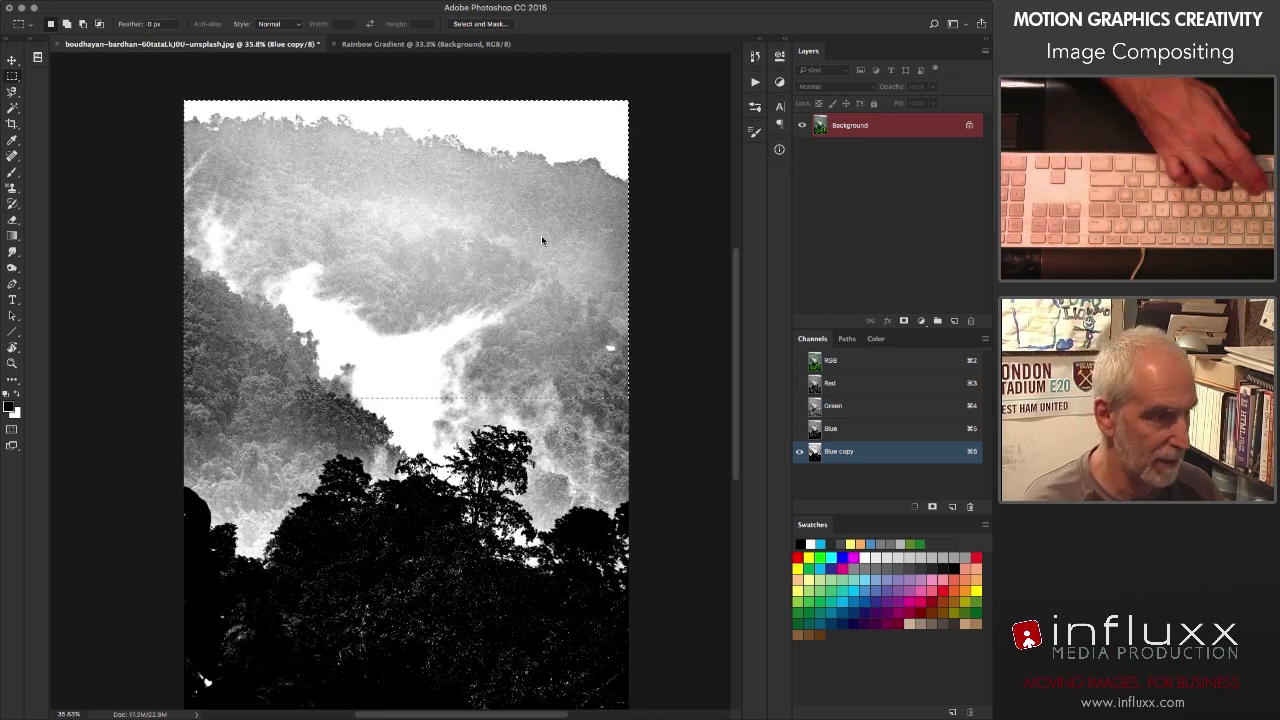
pyautogui.hotkey('alt', 'BackSpace')
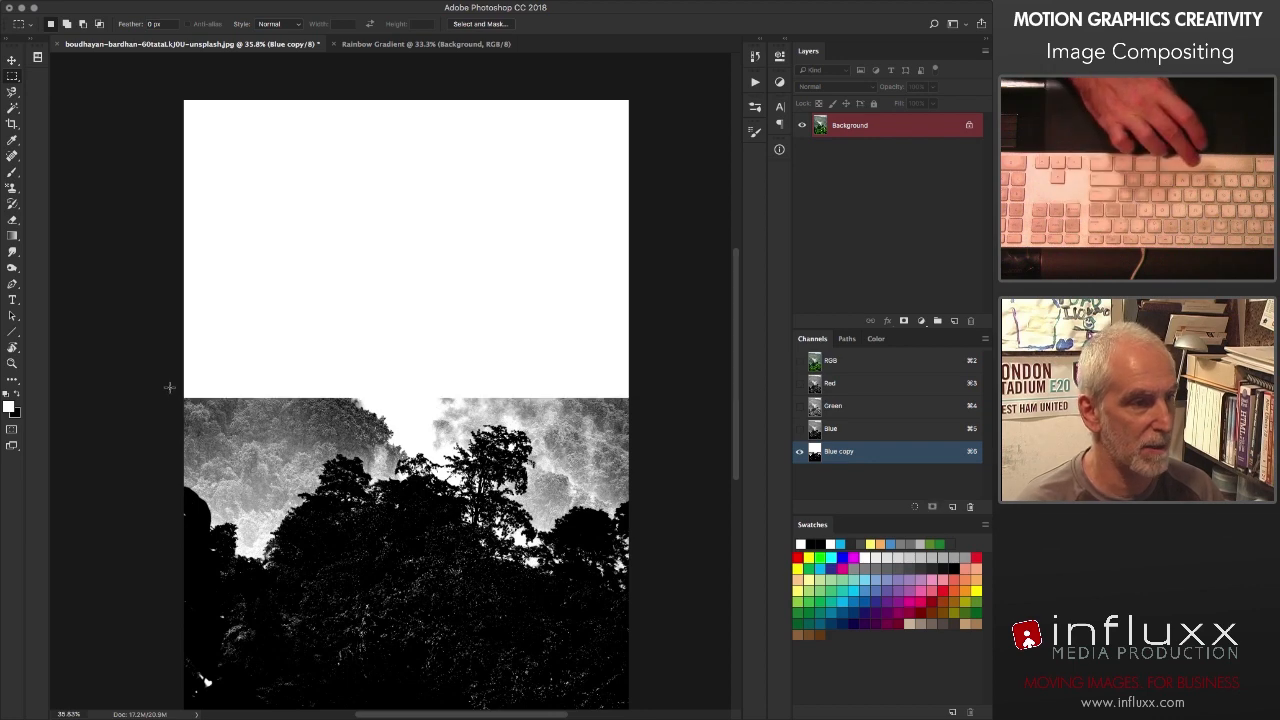
pyautogui.moveTo(169, 387); pyautogui.dragTo(643, 415)
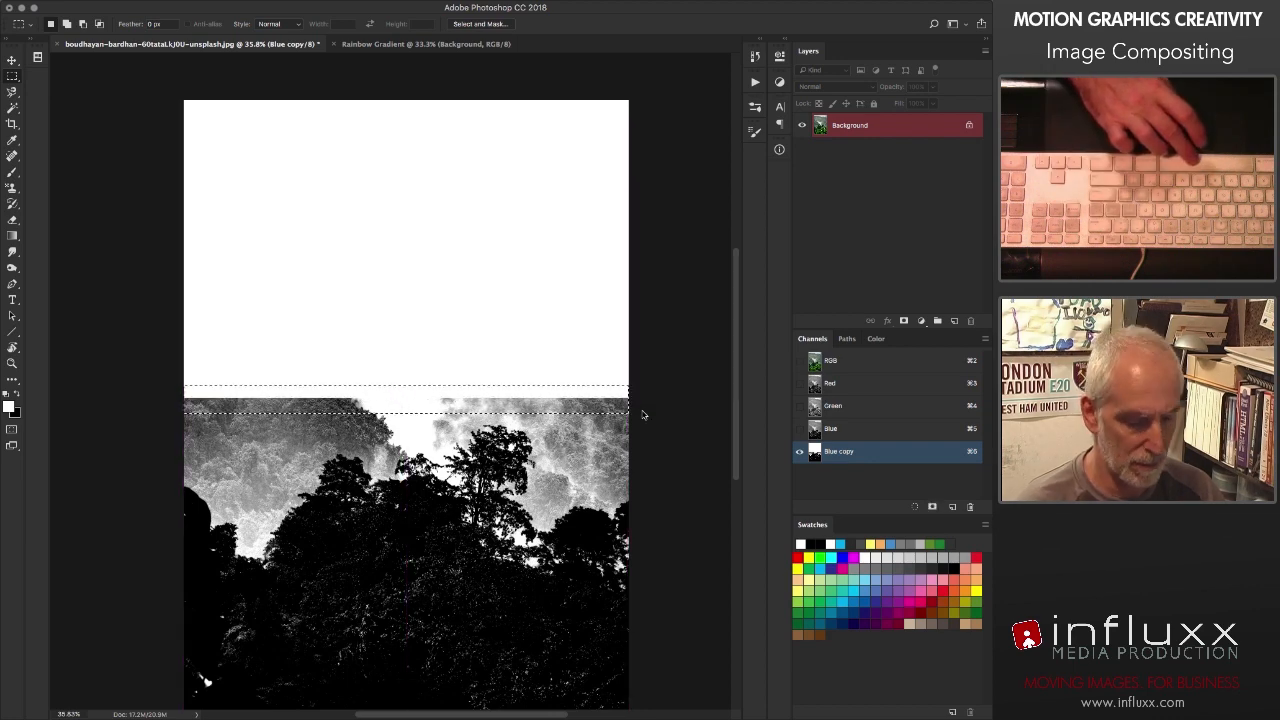
# Step: Fill a full-width rectangle over the lower foreground trees with black and deselect
pyautogui.scroll(-5, 551, 366)
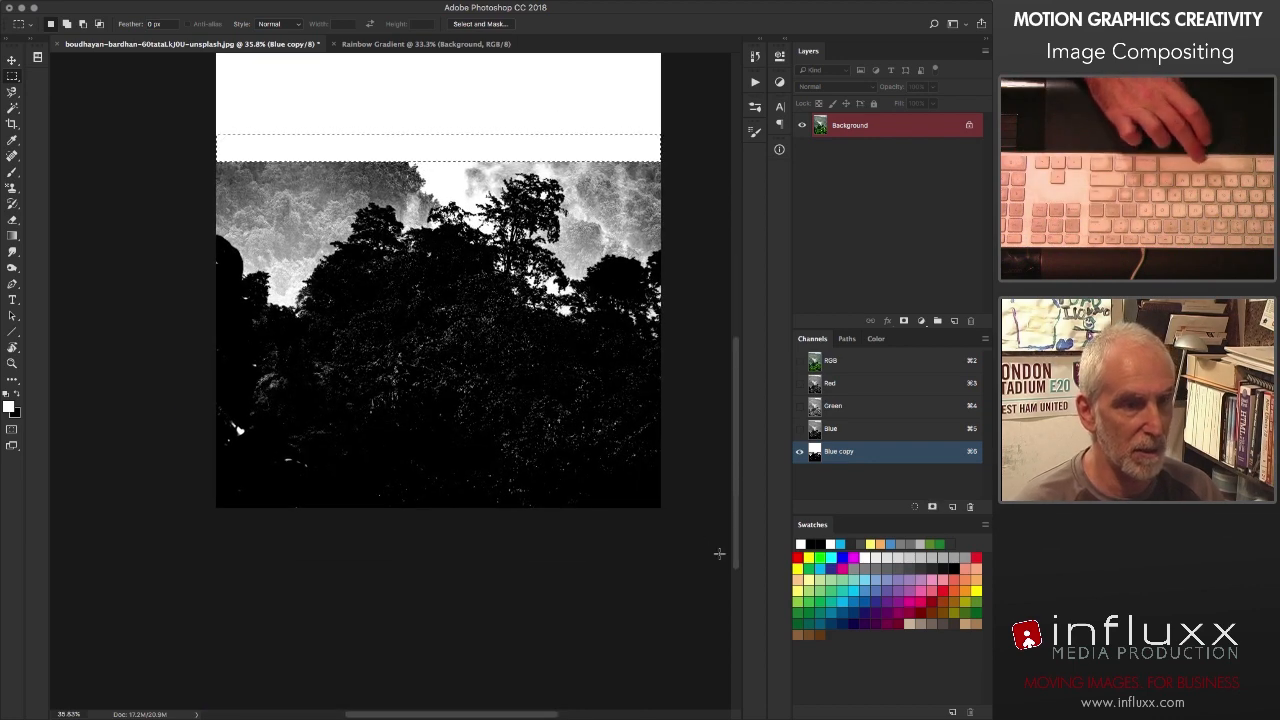
pyautogui.moveTo(719, 553); pyautogui.dragTo(177, 344)
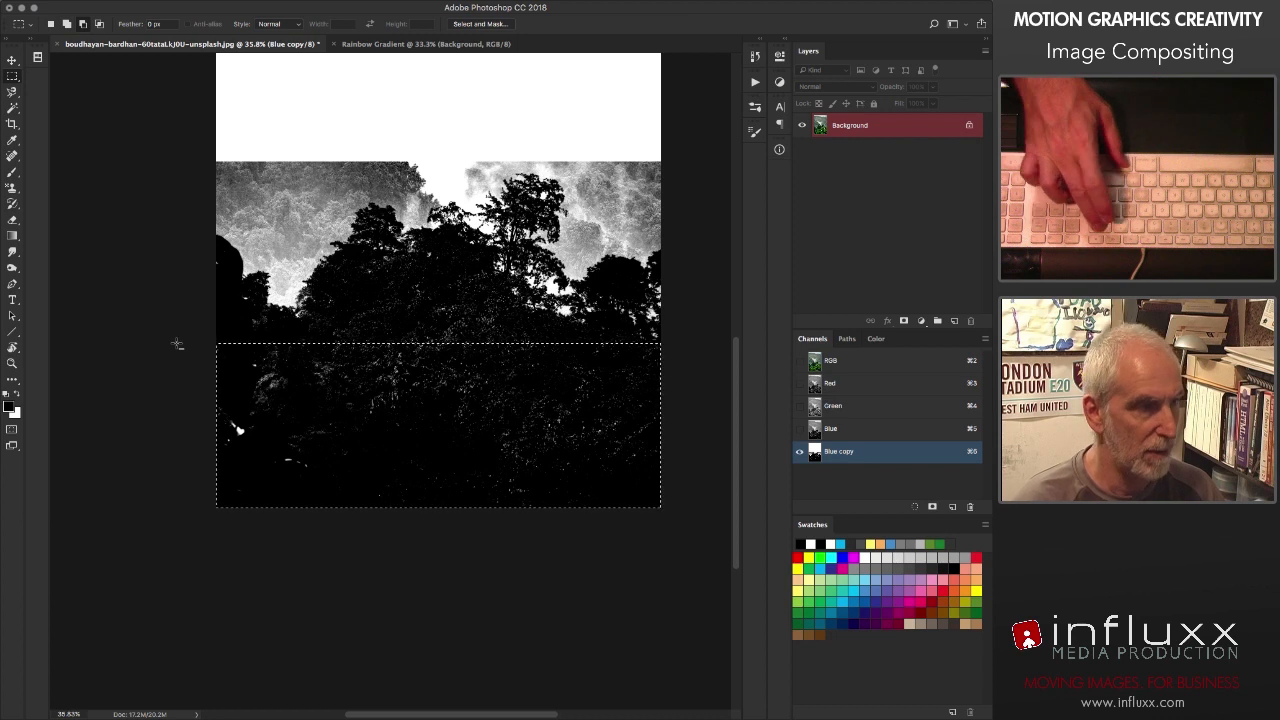
pyautogui.hotkey('alt', 'BackSpace')
pyautogui.press('cmd+d')
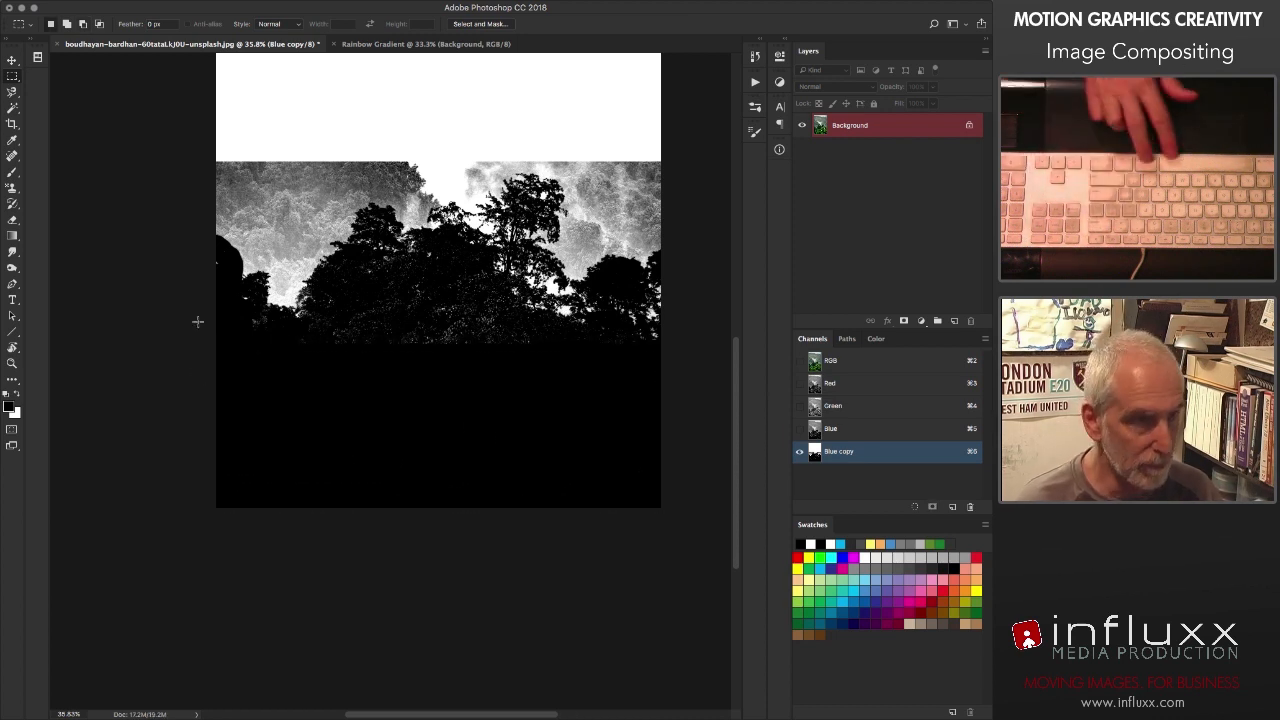
# Step: Dodge the grey background around the rounded black foliage at the image's left edge, using the Highlights range at 20% exposure
pyautogui.moveTo(227, 255); pyautogui.dragTo(225, 324)
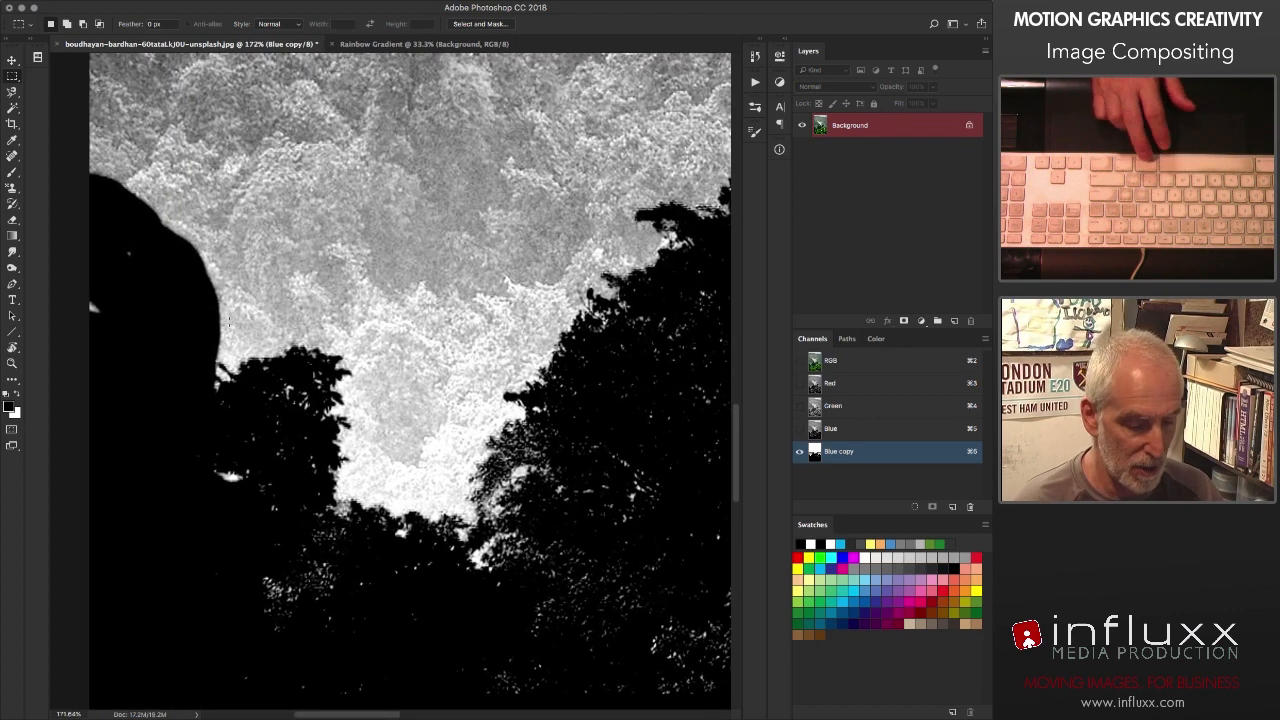
pyautogui.press('o')
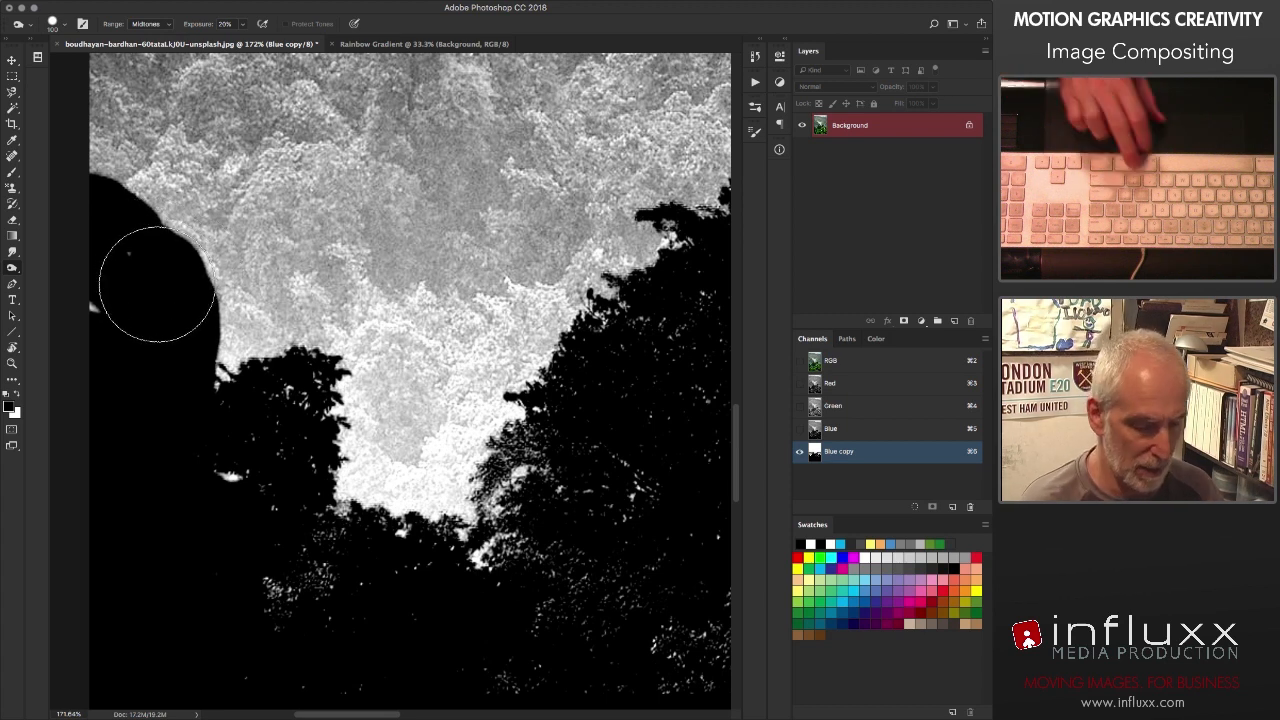
pyautogui.hotkey('shift', 'o')
pyautogui.hotkey('shift', 'o')
pyautogui.hotkey('shift', 'o')
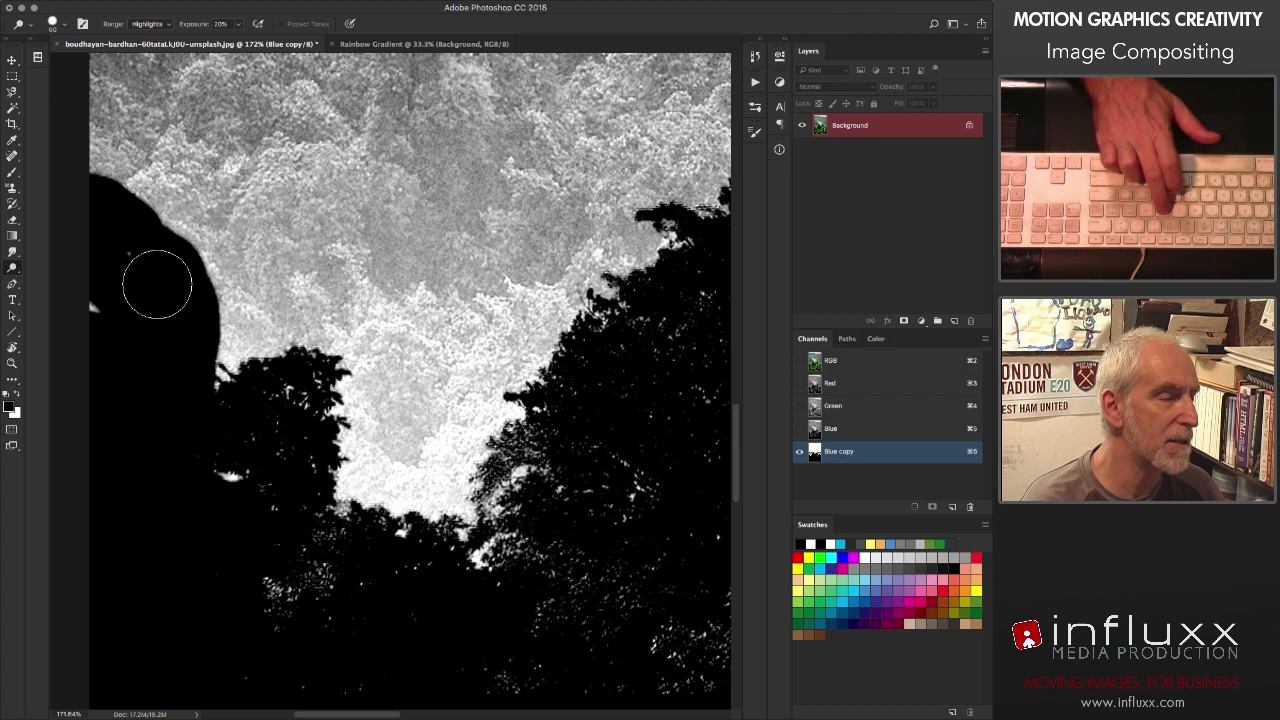
pyautogui.moveTo(211, 194)
pyautogui.mouseDown()
pyautogui.moveTo(263, 232)
pyautogui.moveTo(240, 200)
pyautogui.mouseUp()
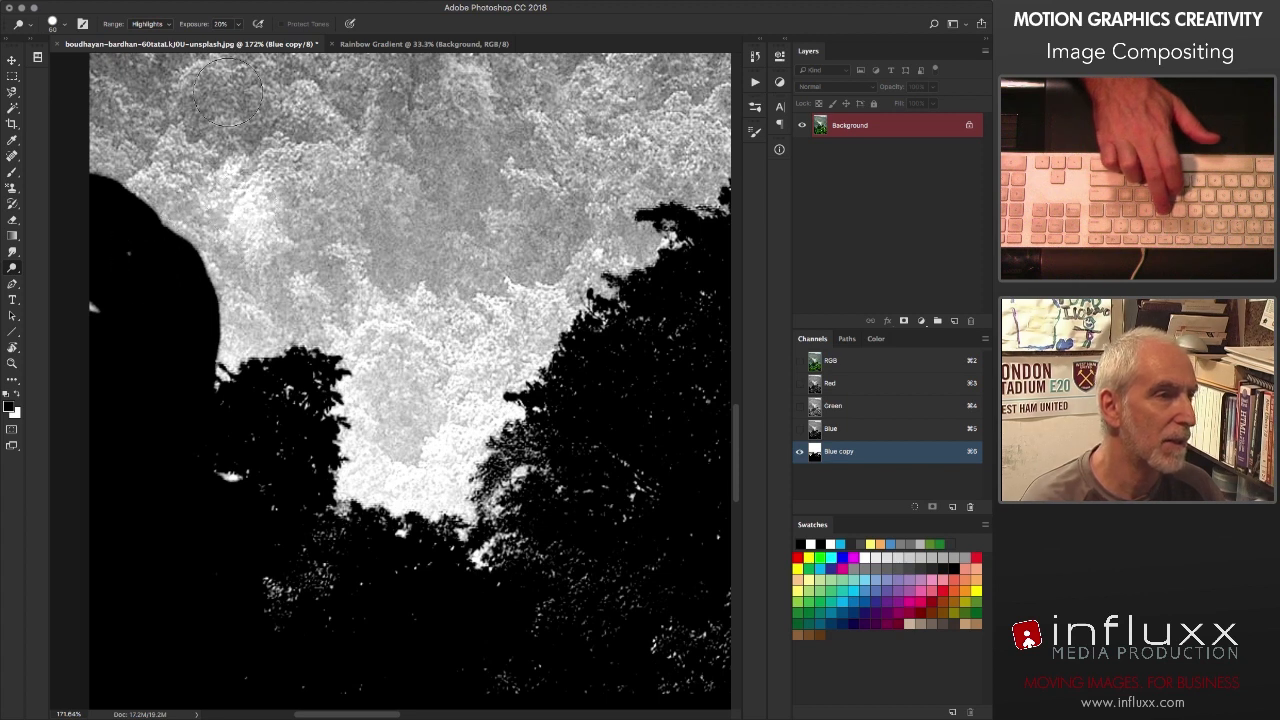
pyautogui.click(148, 23)
pyautogui.click(150, 24)
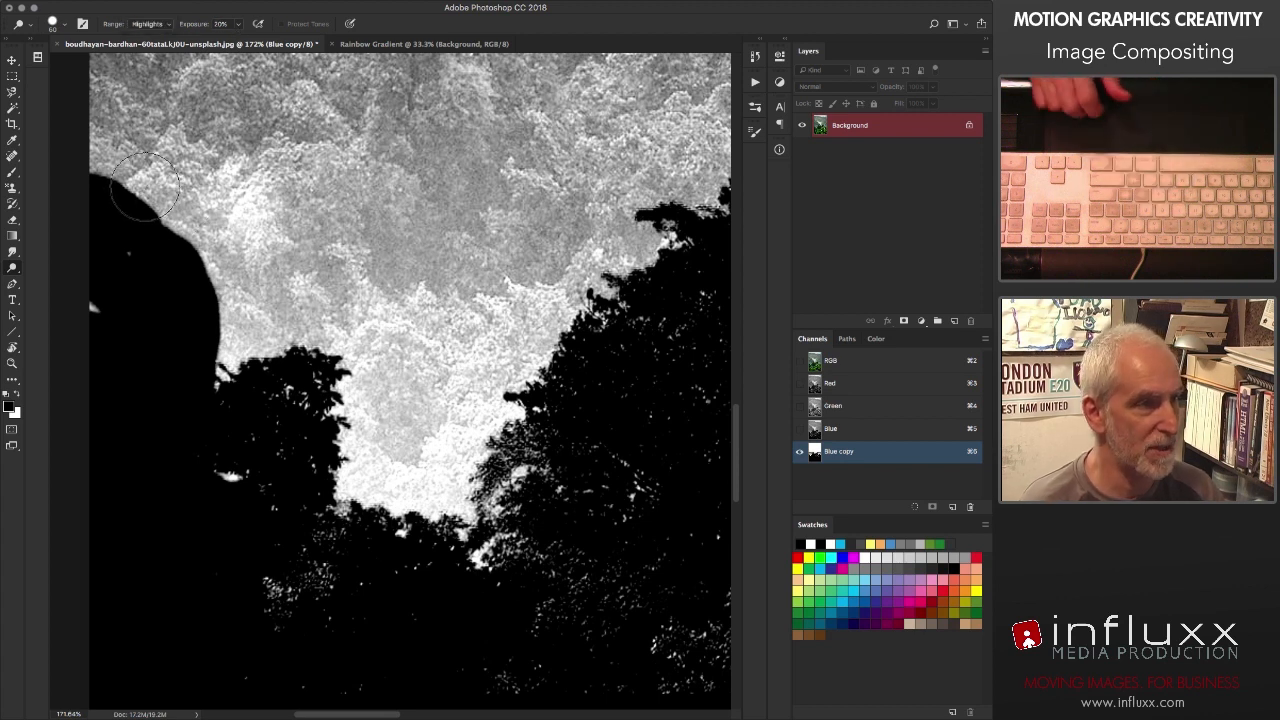
pyautogui.moveTo(119, 178)
pyautogui.mouseDown()
pyautogui.moveTo(161, 202)
pyautogui.moveTo(213, 277)
pyautogui.moveTo(210, 254)
pyautogui.moveTo(214, 357)
pyautogui.moveTo(205, 275)
pyautogui.moveTo(80, 156)
pyautogui.moveTo(70, 194)
pyautogui.moveTo(106, 176)
pyautogui.moveTo(168, 253)
pyautogui.moveTo(132, 141)
pyautogui.mouseUp()
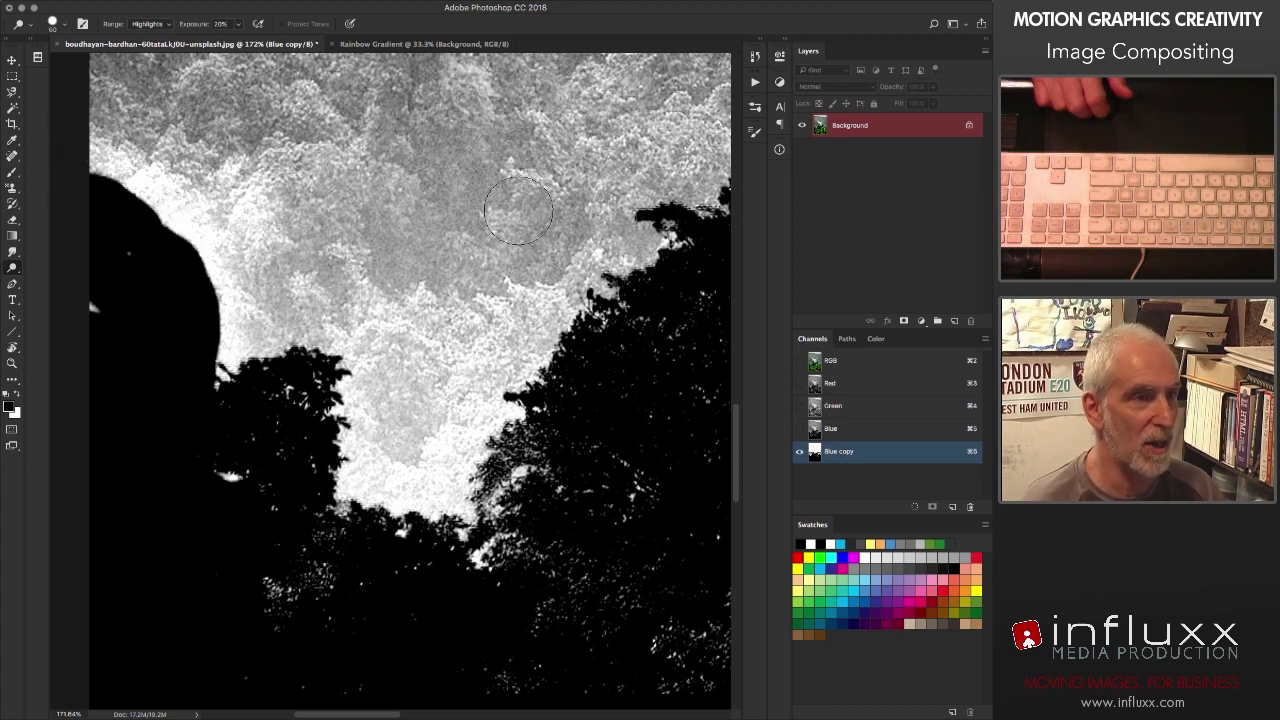
# Step: Dodge the background along the small tree's outline and up the slope of the large neighbouring tree
pyautogui.moveTo(92, 175)
pyautogui.mouseDown()
pyautogui.moveTo(171, 199)
pyautogui.moveTo(200, 323)
pyautogui.moveTo(263, 377)
pyautogui.moveTo(335, 365)
pyautogui.moveTo(352, 452)
pyautogui.mouseUp()
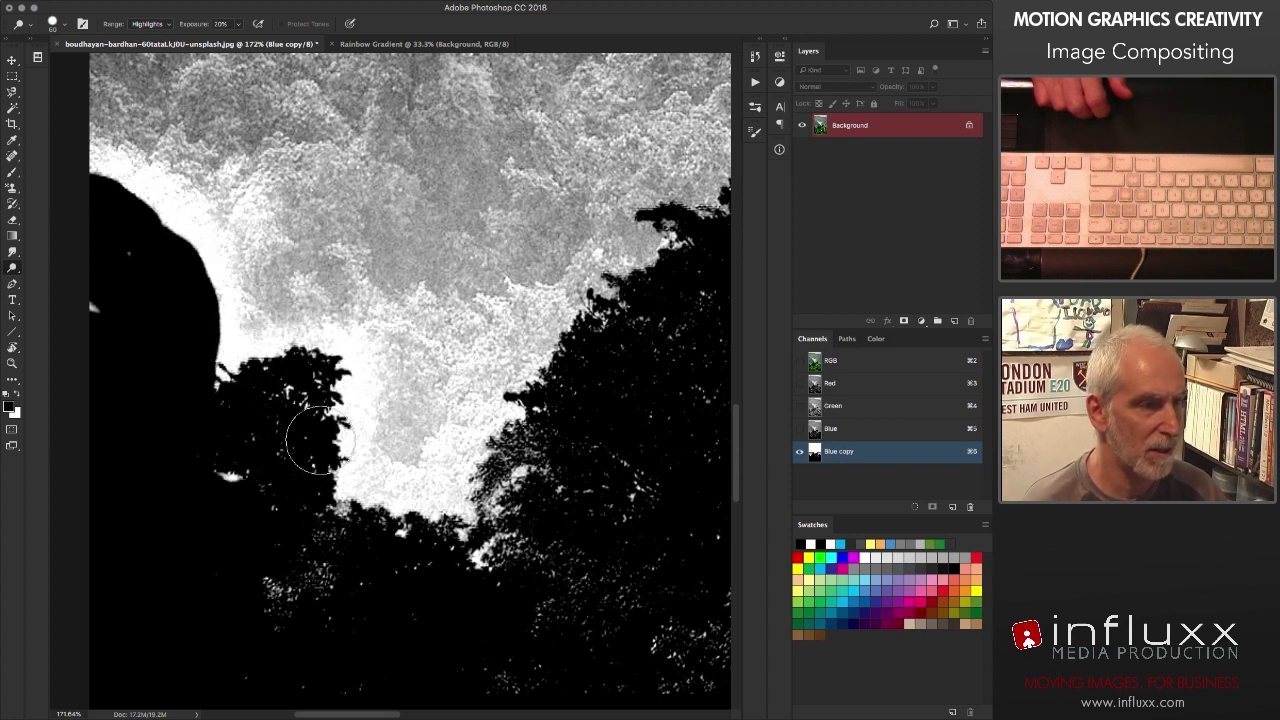
pyautogui.moveTo(336, 495)
pyautogui.mouseDown()
pyautogui.moveTo(366, 478)
pyautogui.moveTo(510, 475)
pyautogui.moveTo(452, 400)
pyautogui.moveTo(562, 336)
pyautogui.moveTo(660, 235)
pyautogui.mouseUp()
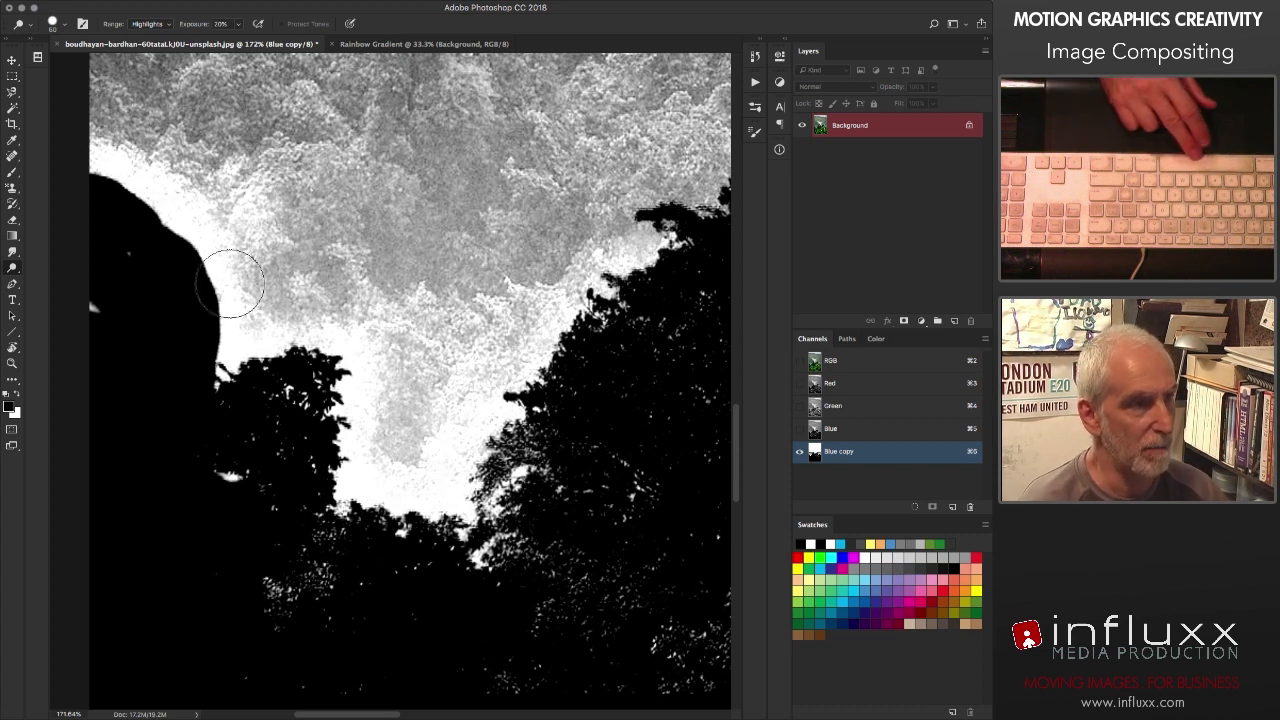
pyautogui.click(236, 211)
# Step: Dodge the grey background up the large tree's left slope and over the top of its crown
pyautogui.press('b')
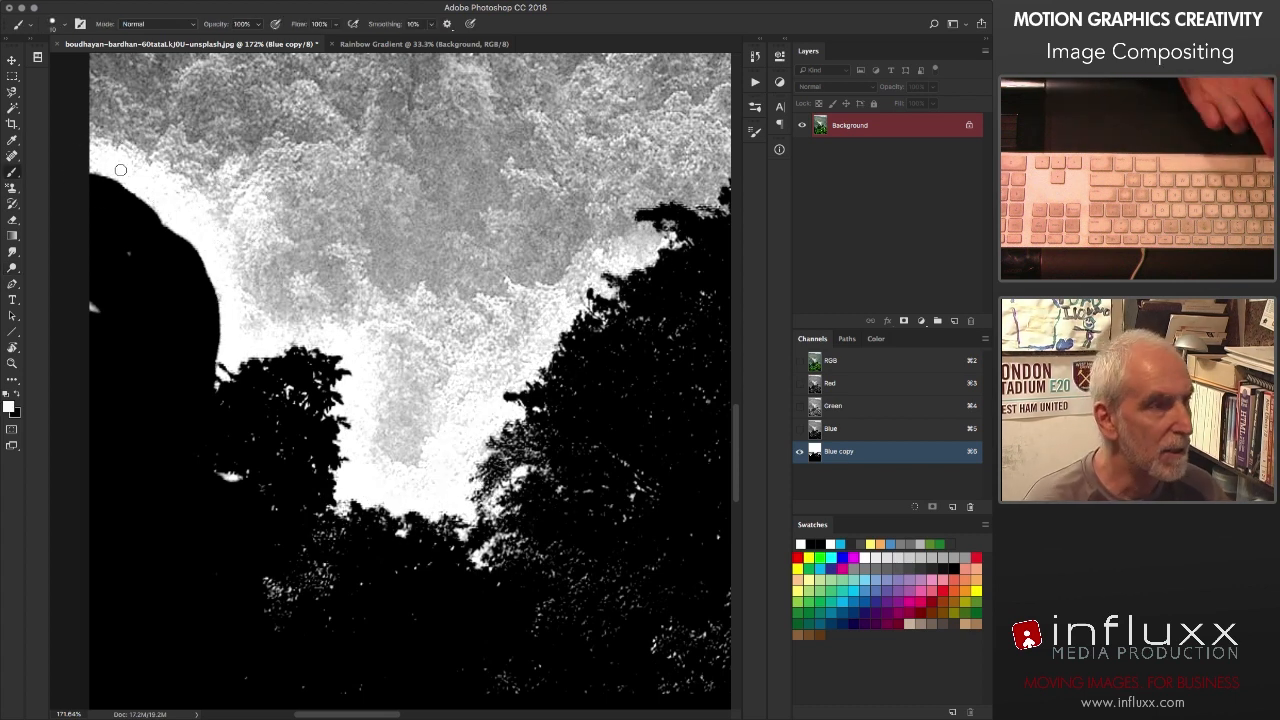
pyautogui.press('x')
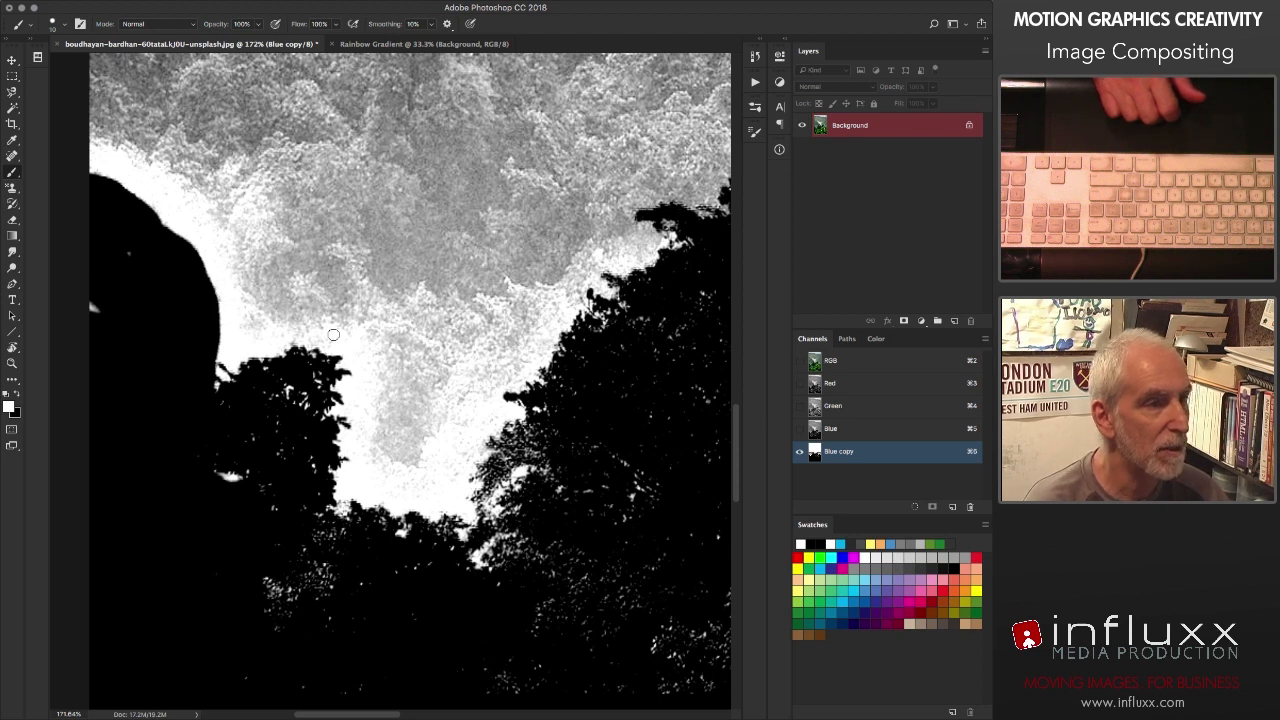
pyautogui.press('o')
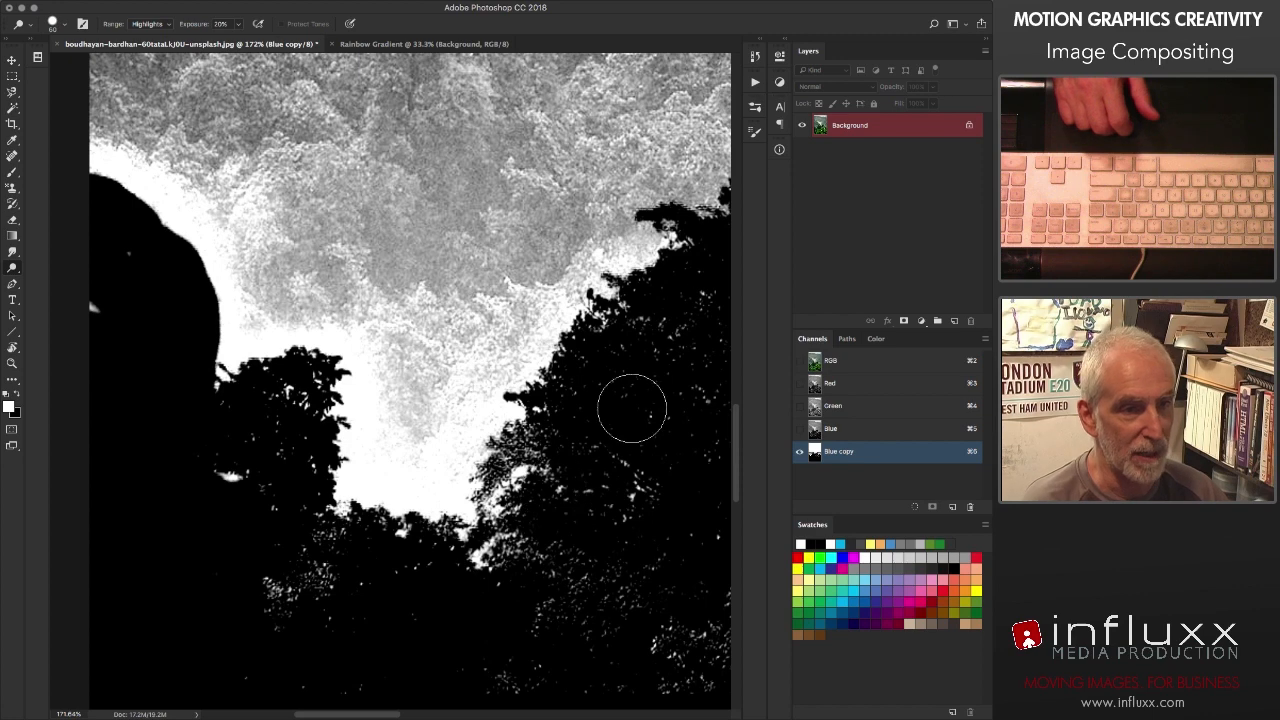
pyautogui.hscroll(3, 631, 403)
pyautogui.moveTo(616, 153)
pyautogui.mouseDown()
pyautogui.moveTo(452, 292)
pyautogui.moveTo(445, 319)
pyautogui.moveTo(369, 386)
pyautogui.moveTo(468, 305)
pyautogui.mouseUp()
pyautogui.scroll(3, 483, 395)
pyautogui.moveTo(484, 393)
pyautogui.mouseDown()
pyautogui.moveTo(534, 345)
pyautogui.moveTo(453, 320)
pyautogui.moveTo(459, 332)
pyautogui.moveTo(371, 405)
pyautogui.moveTo(328, 520)
pyautogui.moveTo(291, 515)
pyautogui.mouseUp()
pyautogui.scroll(3, 515, 300)
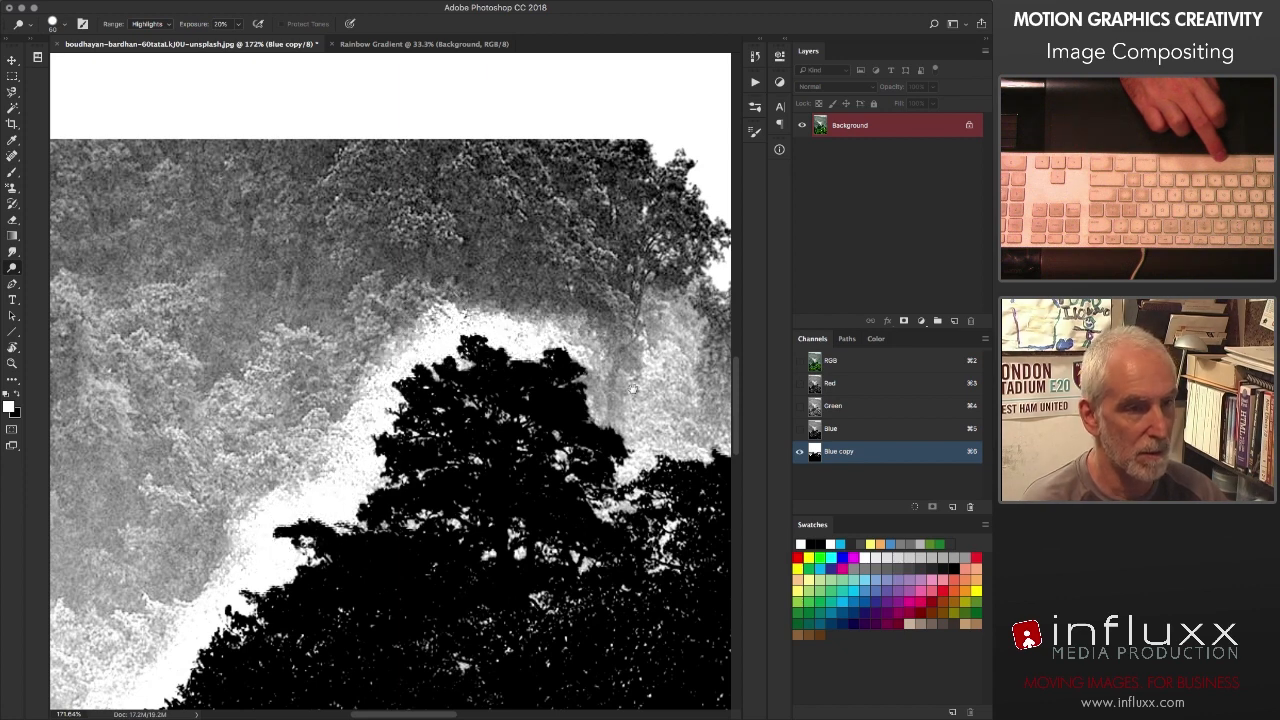
# Step: Dodge the background down the right side of the large tree's crown and across the gap to the neighbouring tree
pyautogui.hscroll(5, 400, 430)
pyautogui.moveTo(390, 320)
pyautogui.mouseDown()
pyautogui.moveTo(485, 437)
pyautogui.moveTo(421, 478)
pyautogui.moveTo(543, 534)
pyautogui.mouseUp()
pyautogui.hscroll(5, 400, 430)
pyautogui.moveTo(300, 480)
pyautogui.mouseDown()
pyautogui.moveTo(340, 462)
pyautogui.moveTo(300, 445)
pyautogui.moveTo(385, 370)
pyautogui.moveTo(287, 387)
pyautogui.moveTo(292, 408)
pyautogui.moveTo(240, 450)
pyautogui.mouseUp()
pyautogui.press('b')
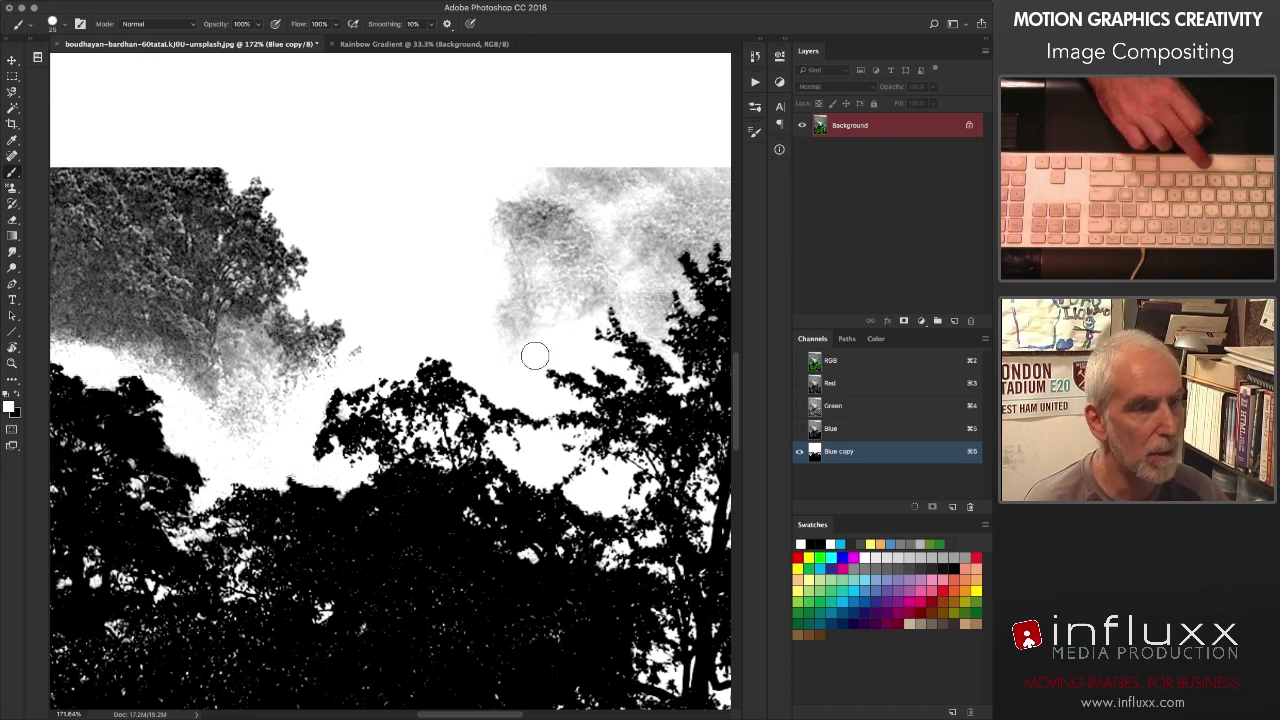
# Step: Dodge the background around the tall tree's crown and down its right side, including the gaps among its branches
pyautogui.moveTo(529, 349); pyautogui.dragTo(239, 380)
pyautogui.press('o')
pyautogui.scroll(3, 508, 285)
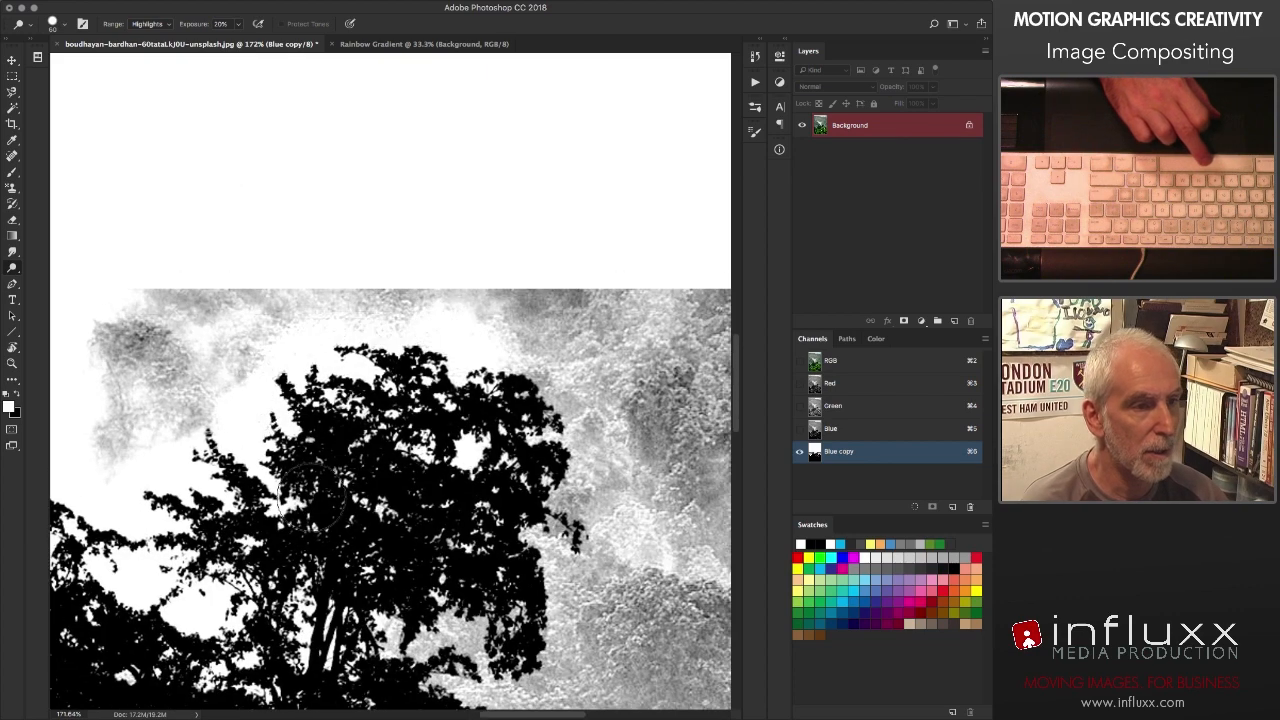
pyautogui.hscroll(3, 400, 447)
pyautogui.scroll(-4, 400, 447)
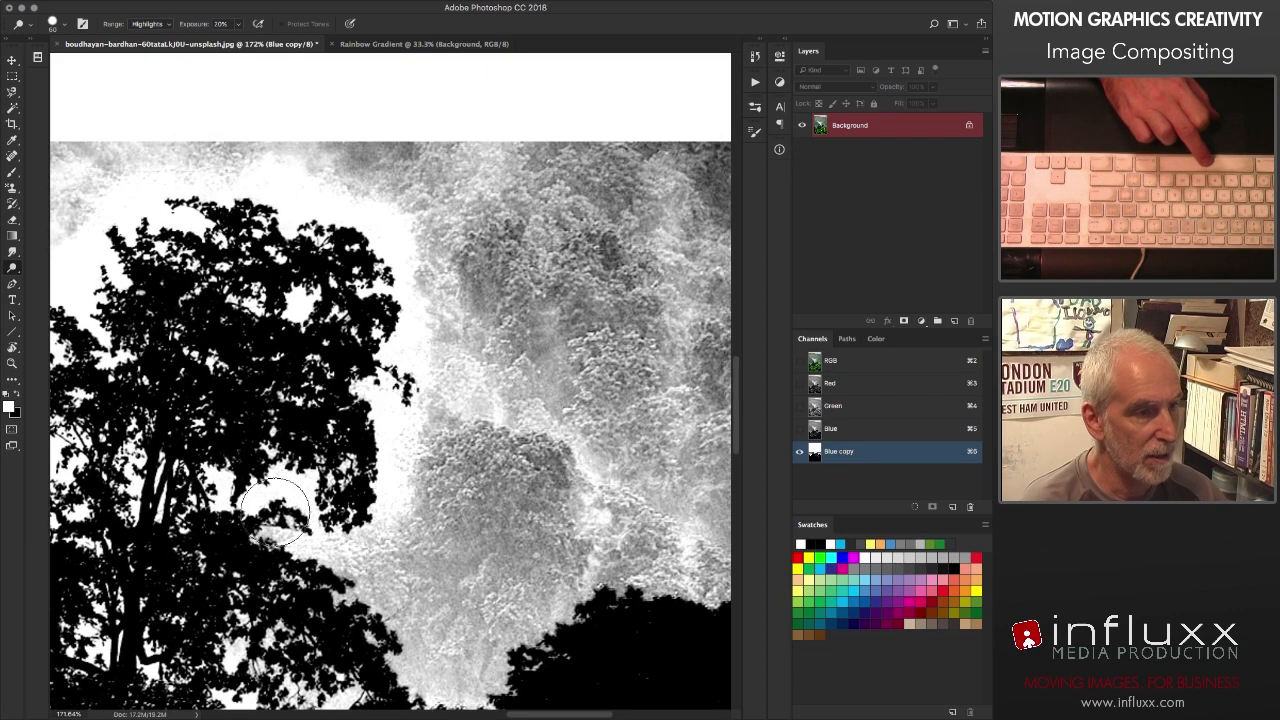
pyautogui.scroll(-4, 273, 411)
pyautogui.hscroll(2, 273, 411)
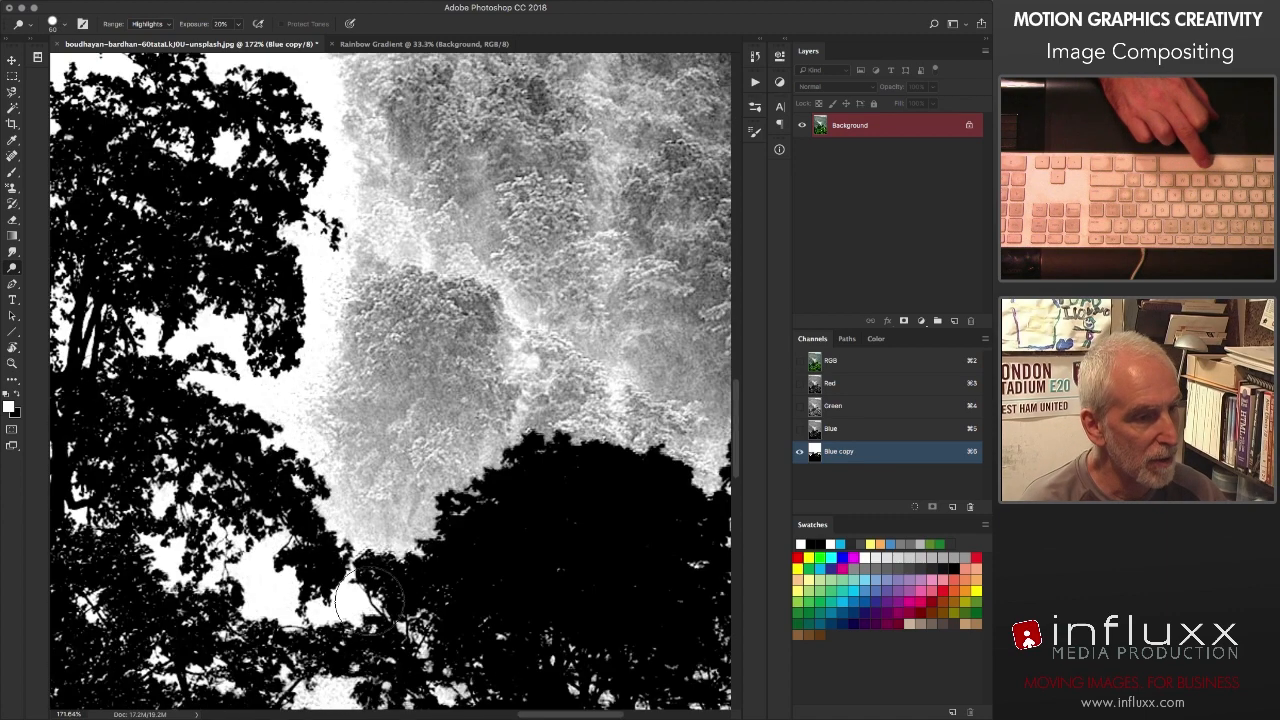
pyautogui.scroll(-4, 278, 540)
pyautogui.scroll(2, 278, 540)
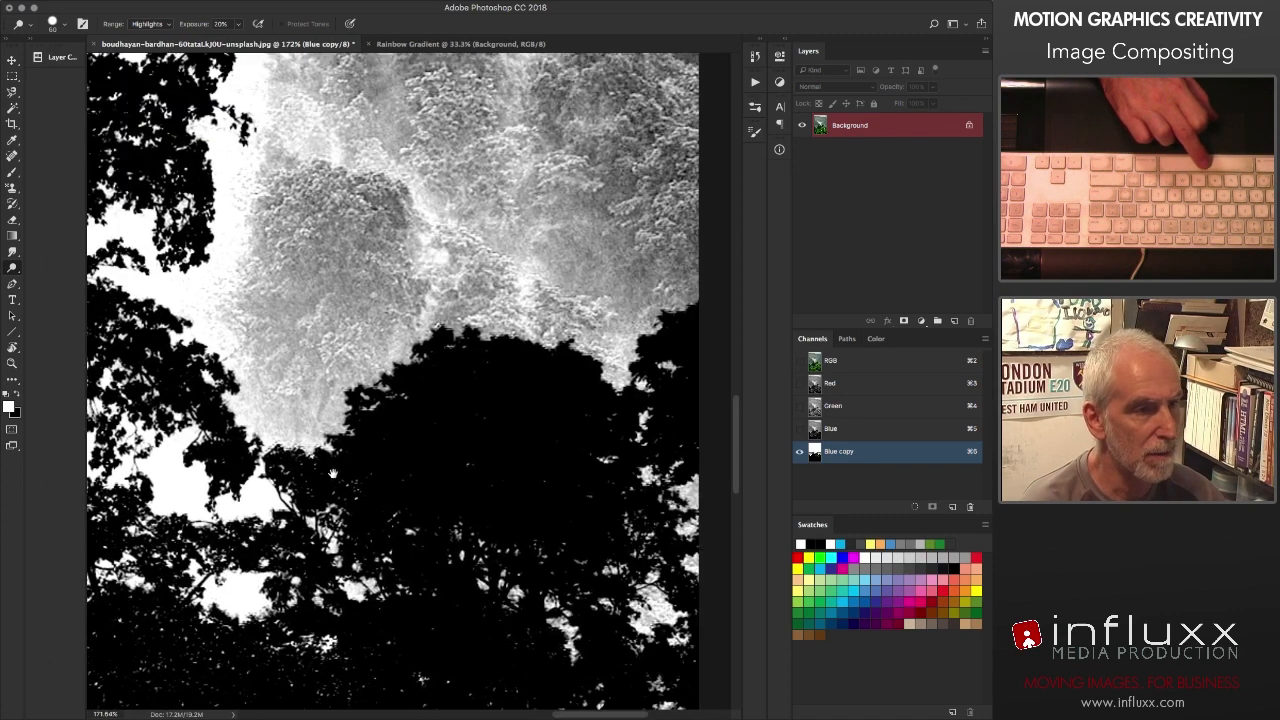
# Step: Dodge the background along the left slope and top of the rounded tree, and paint the leftover grey above it white
pyautogui.moveTo(334, 429); pyautogui.dragTo(500, 345)
pyautogui.hscroll(3, 500, 345)
pyautogui.scroll(-1, 500, 345)
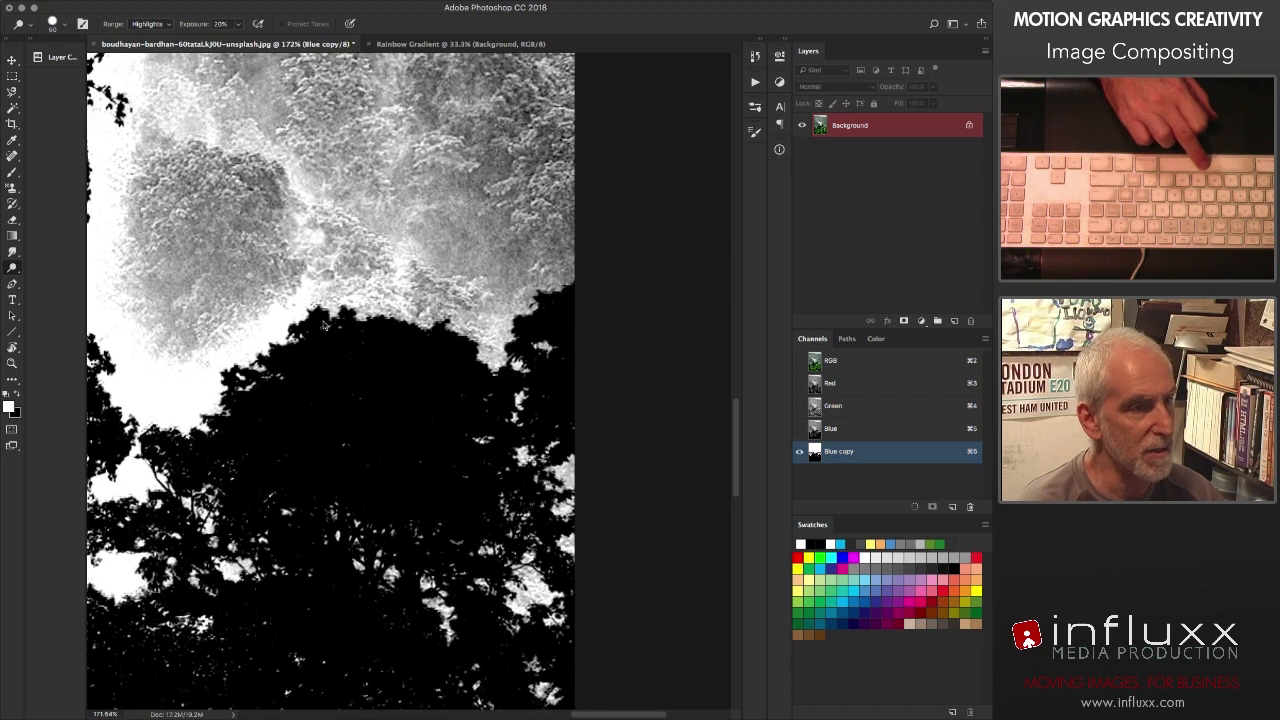
pyautogui.moveTo(350, 290); pyautogui.dragTo(448, 310)
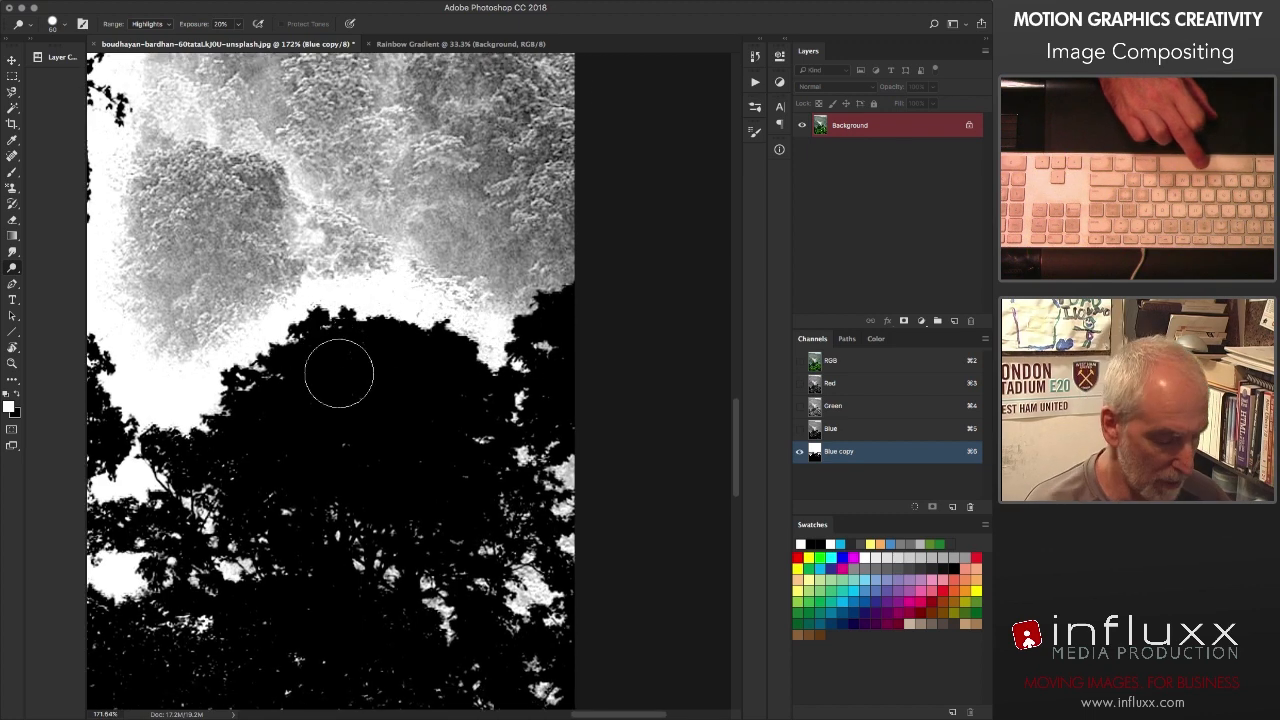
pyautogui.press('b')
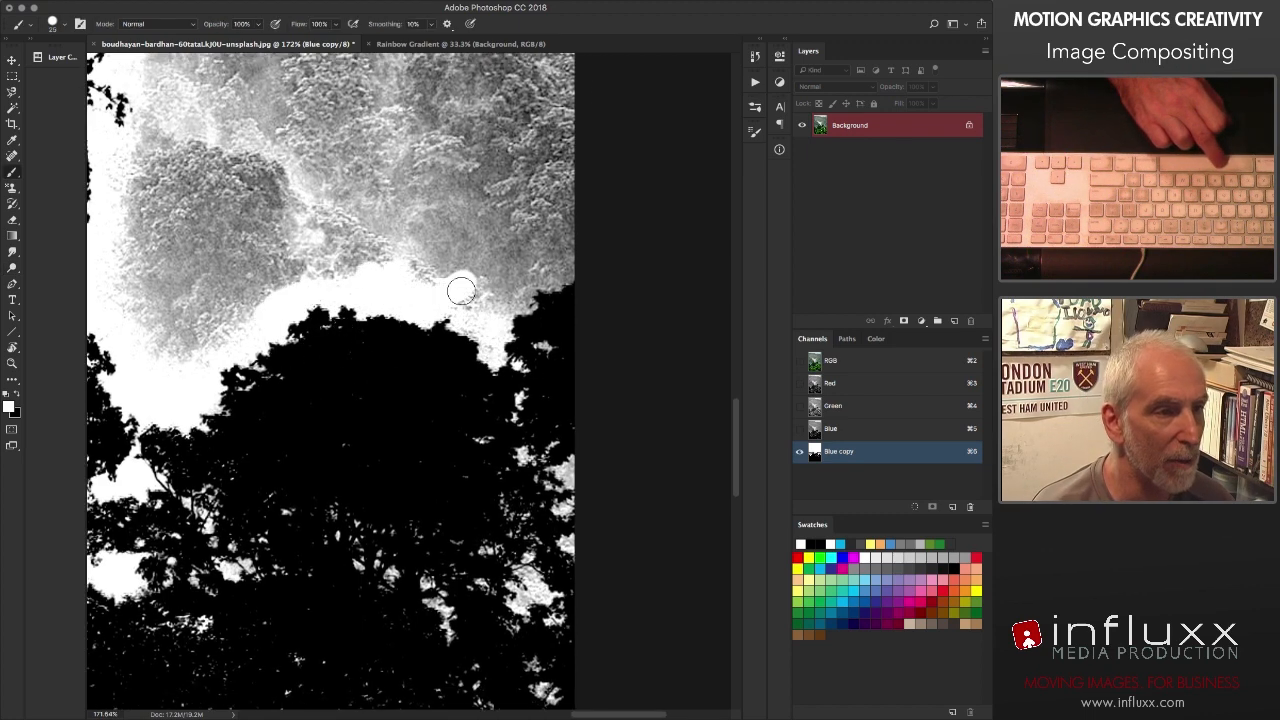
pyautogui.press('o')
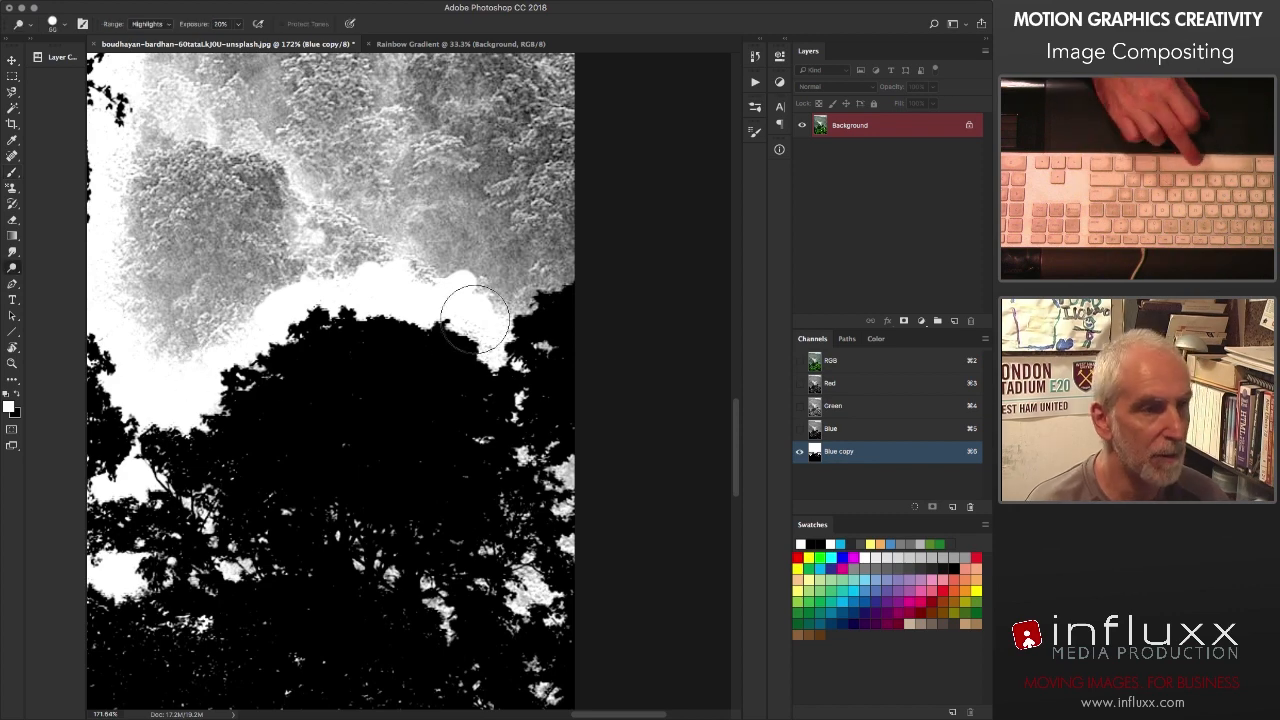
# Step: Dodge the background between the rounded tree and the foliage at the image's right edge
pyautogui.hscroll(5, 257, 352)
pyautogui.scroll(1, 257, 352)
pyautogui.moveTo(320, 350); pyautogui.dragTo(370, 310)
pyautogui.scroll(-5, 345, 325)
pyautogui.hscroll(-1, 345, 325)
pyautogui.hscroll(-10, 400, 449)
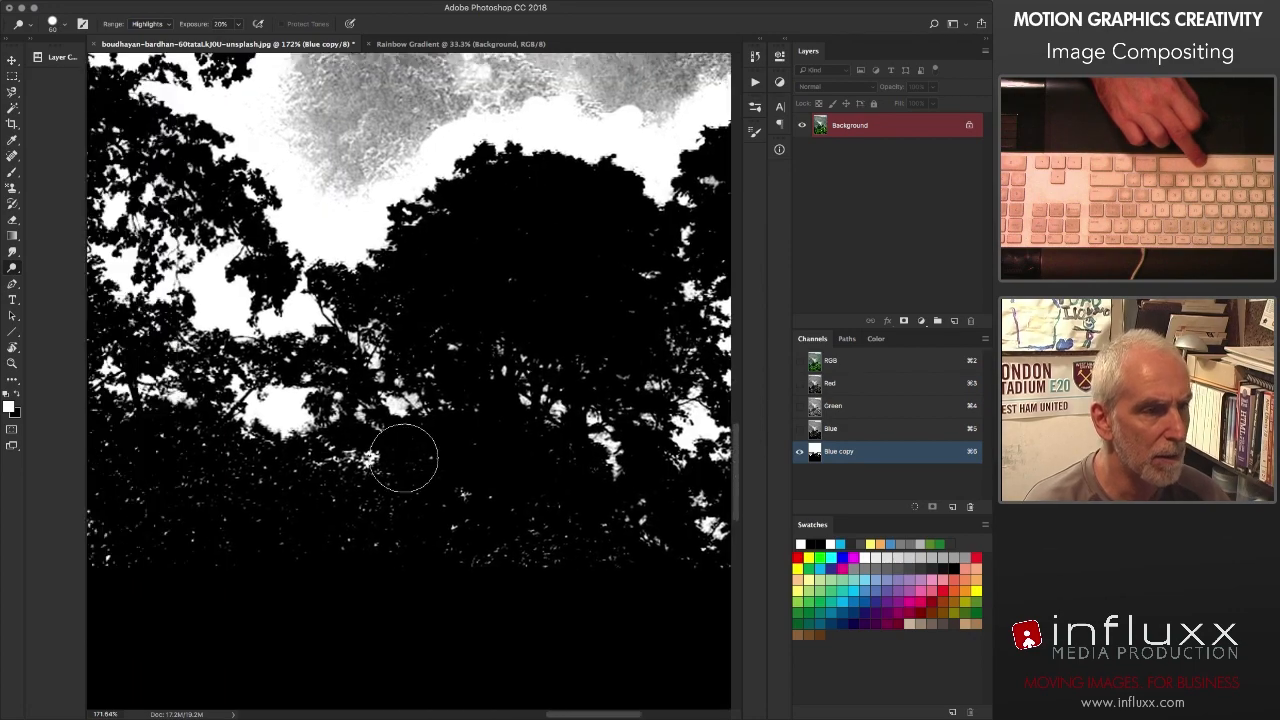
pyautogui.scroll(2, 436, 516)
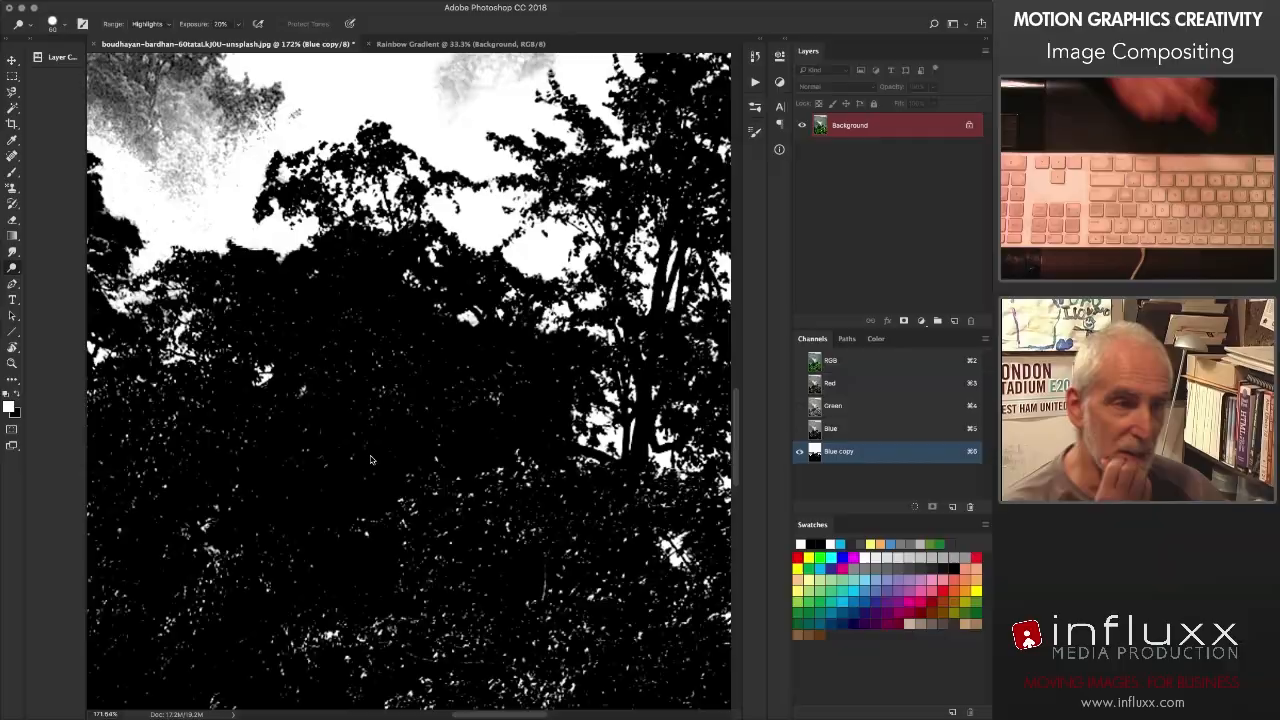
# Step: Lasso the remaining grey hillside above the trees in the image's left half, fill it with white and deselect
pyautogui.press('super+0')
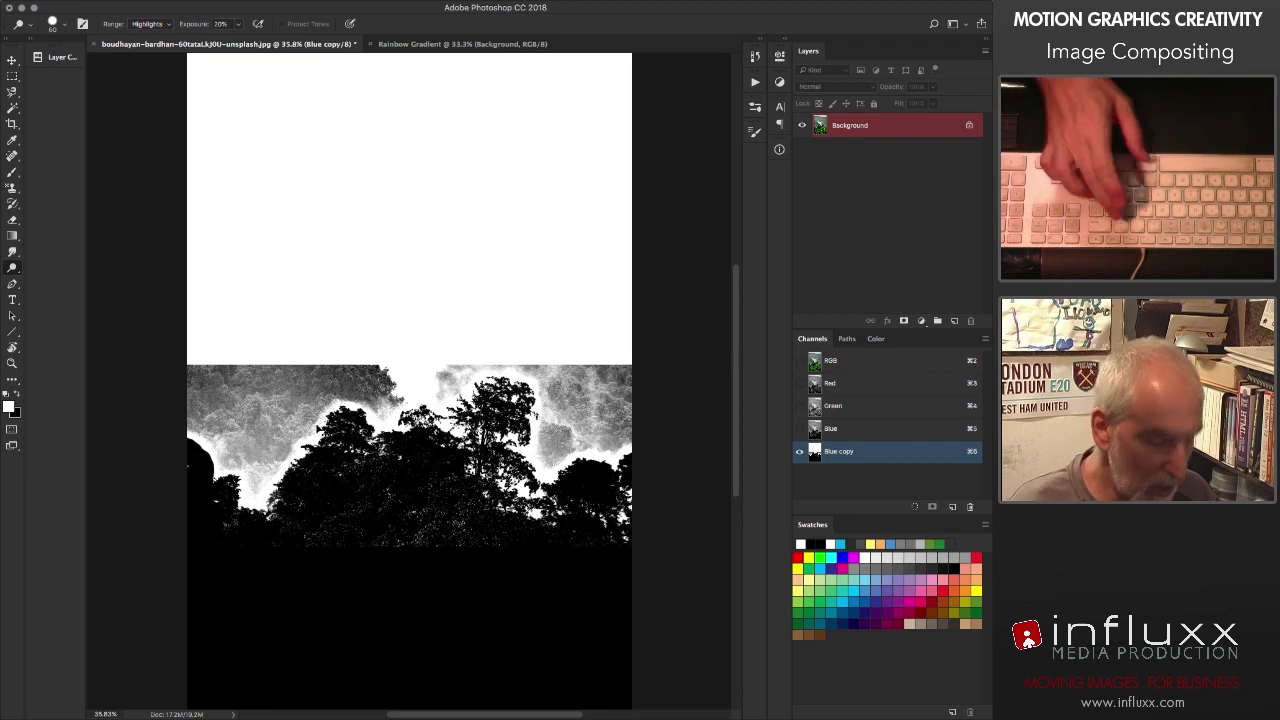
pyautogui.press('super+equal')
pyautogui.press('super+equal')
pyautogui.press('b')
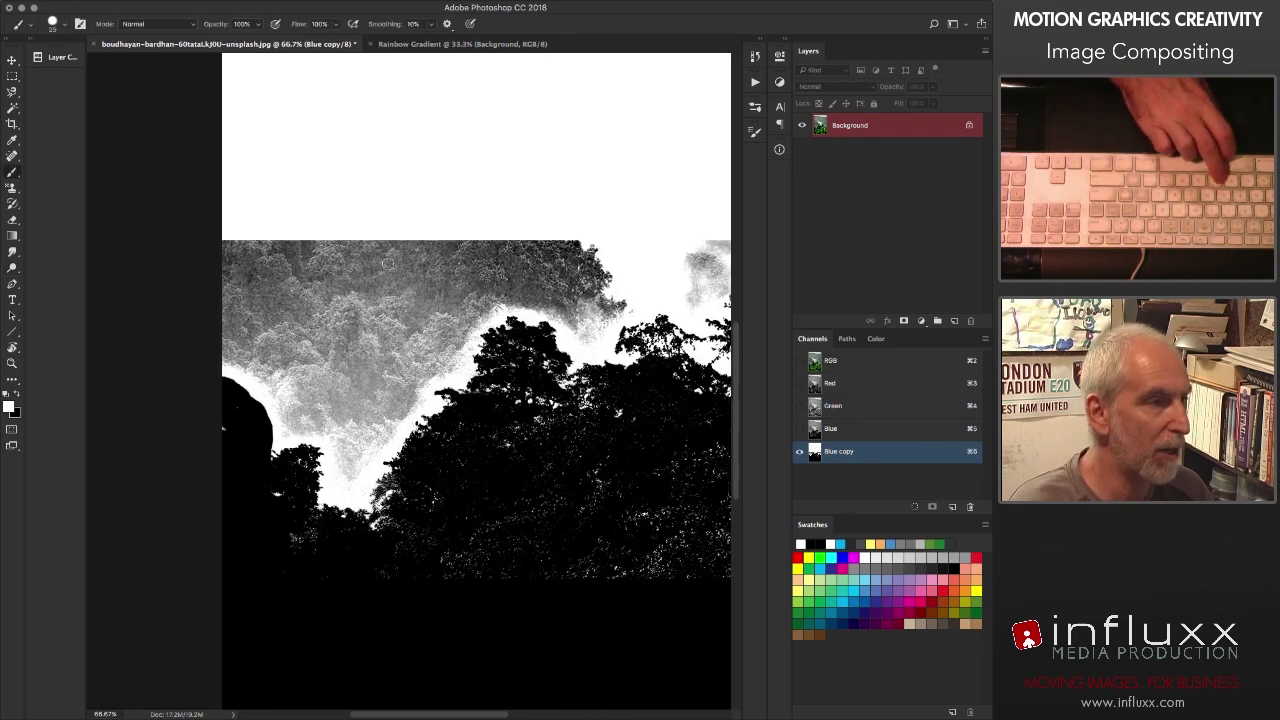
pyautogui.press('l')
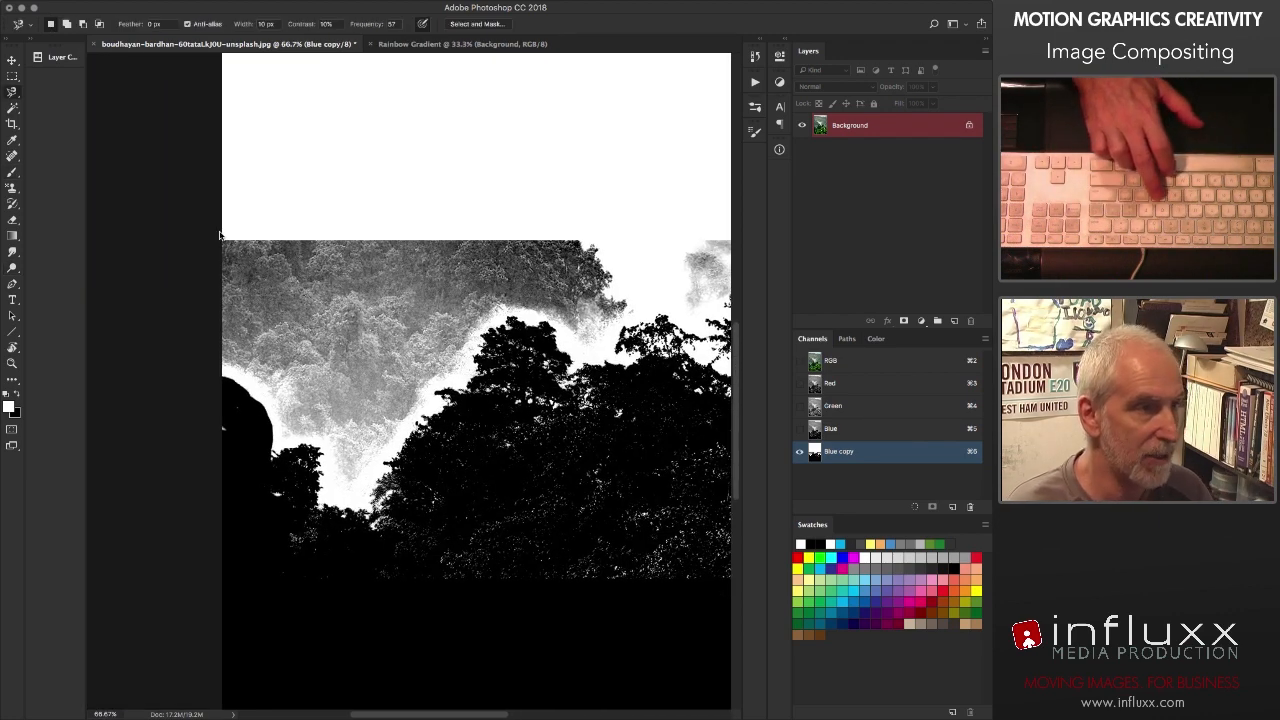
pyautogui.hotkey('shift', 'l')
pyautogui.hotkey('shift', 'l')
pyautogui.hotkey('shift', 'l')
pyautogui.hotkey('shift', 'l')
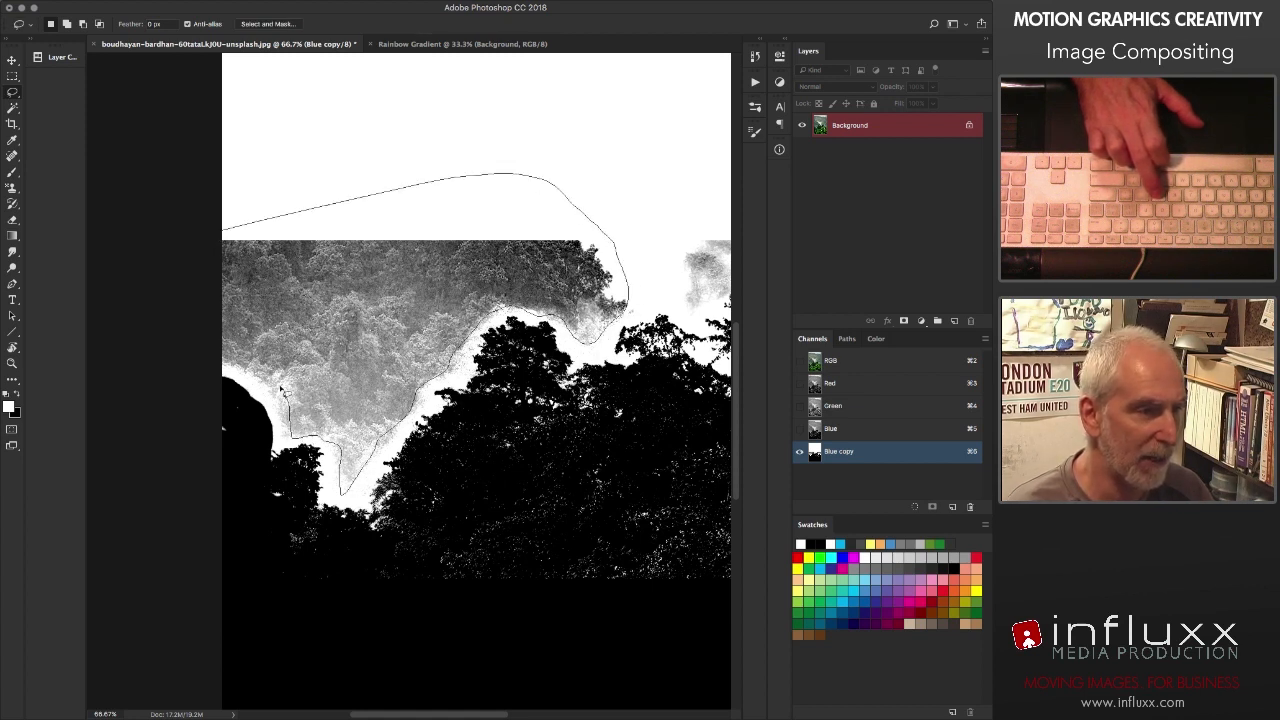
pyautogui.moveTo(213, 352); pyautogui.dragTo(214, 350)
pyautogui.hotkey('alt', 'BackSpace')
pyautogui.press('super+d')
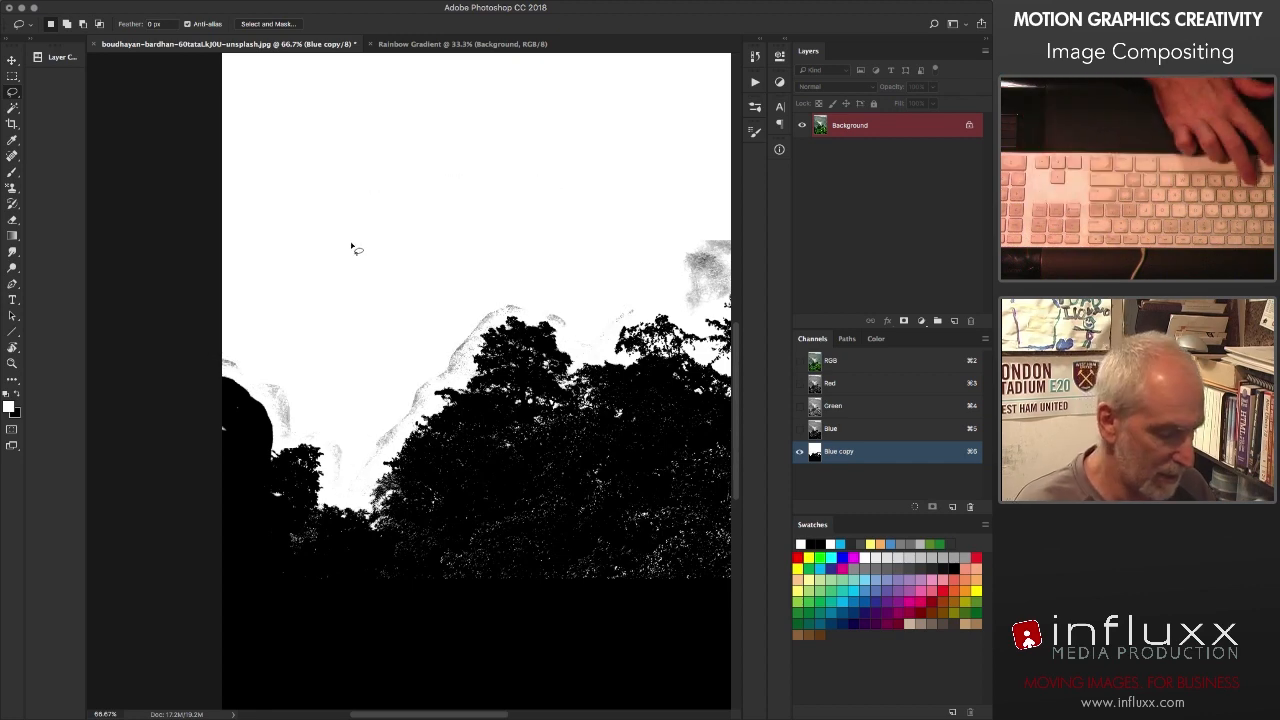
# Step: Enlarge the brush and paint white over the grey residue beside the rounded foliage and around the small tree
pyautogui.press('b')
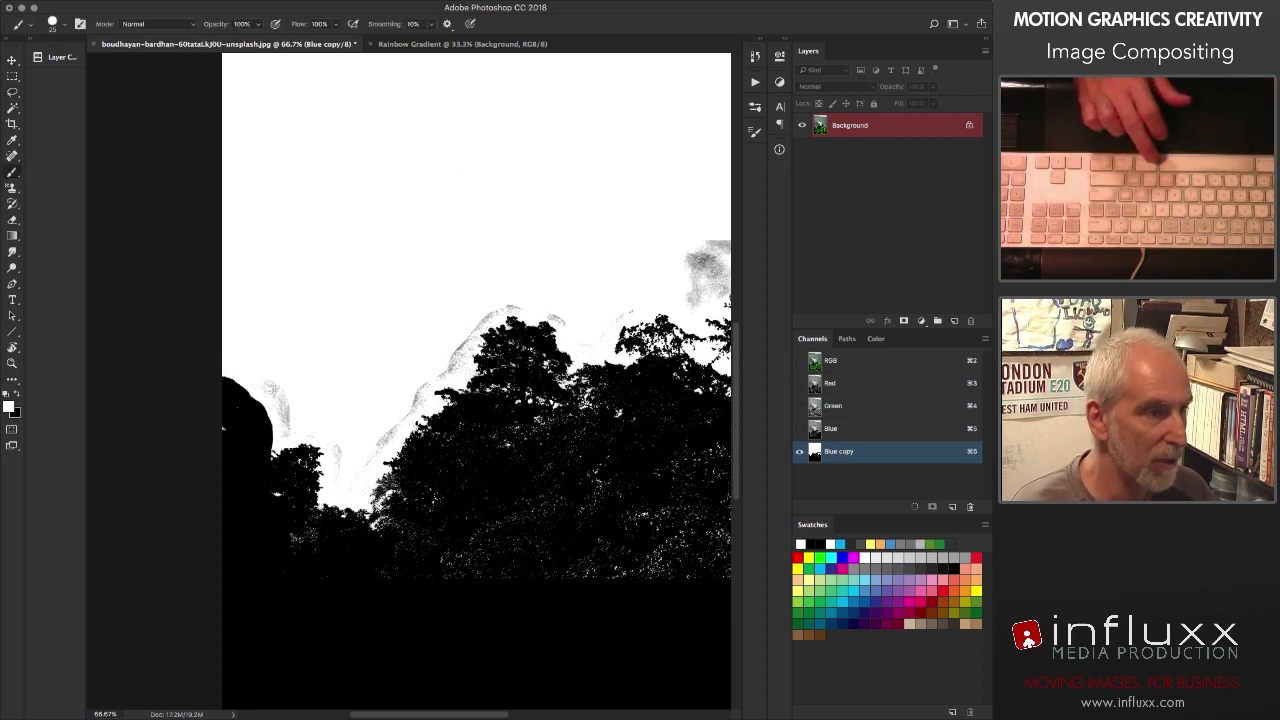
pyautogui.press('super+equal')
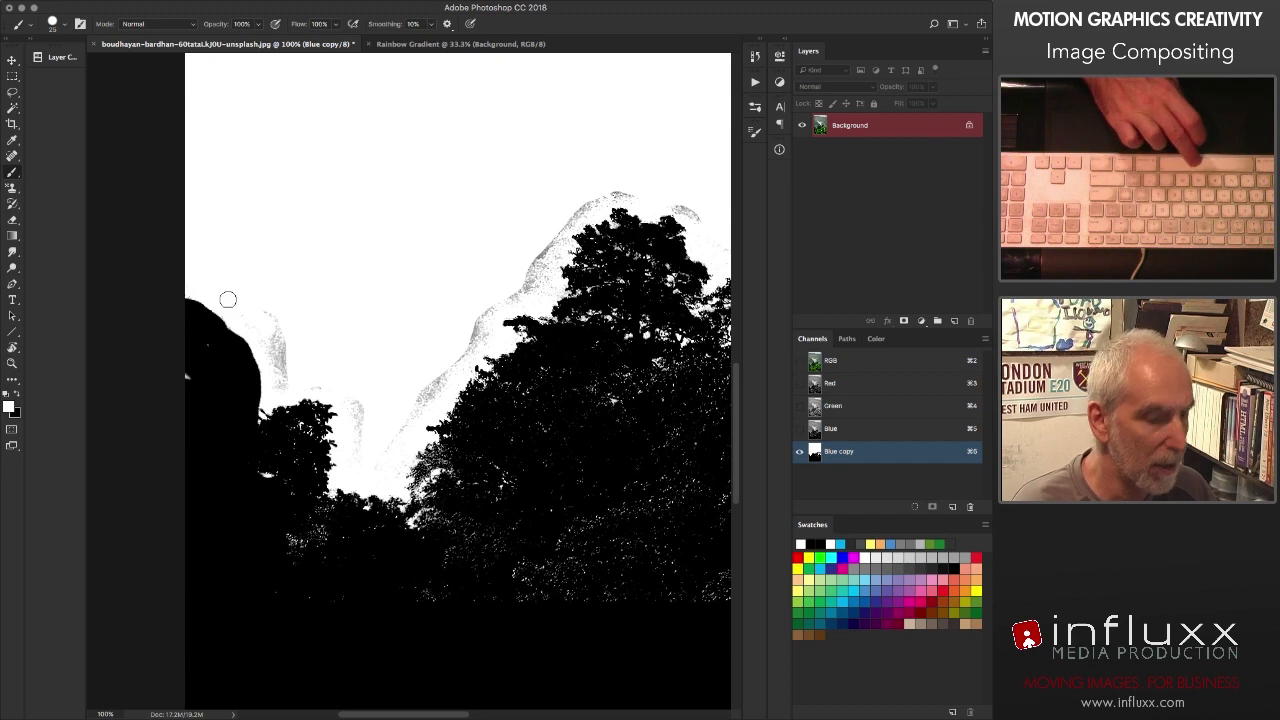
pyautogui.press('super+equal')
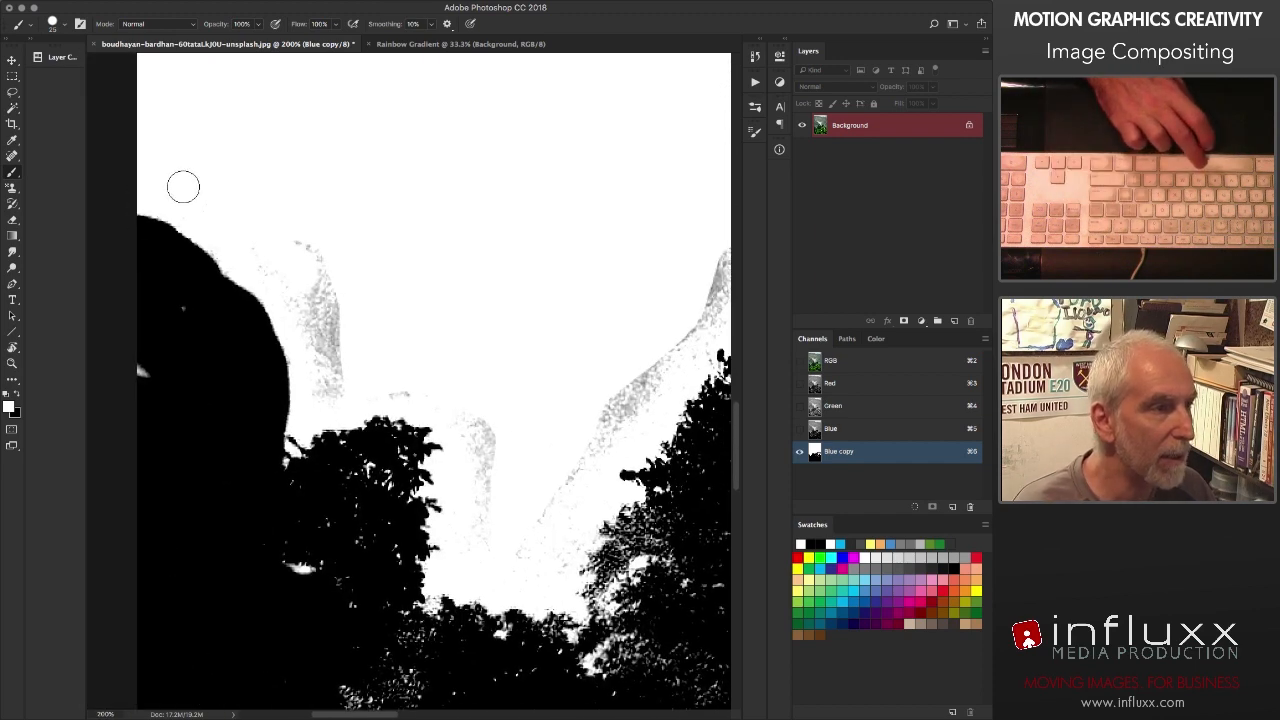
pyautogui.press(']')
pyautogui.press(']')
pyautogui.press(']')
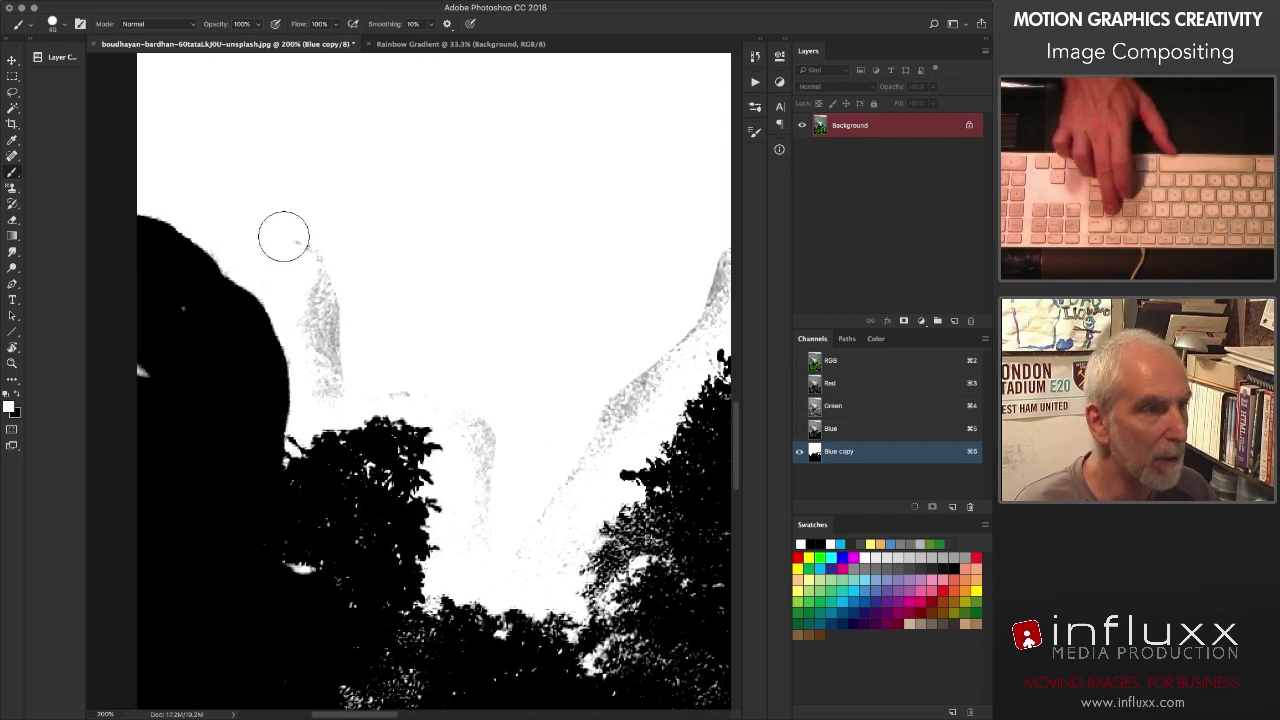
pyautogui.moveTo(286, 234)
pyautogui.mouseDown()
pyautogui.moveTo(321, 250)
pyautogui.moveTo(323, 360)
pyautogui.mouseUp()
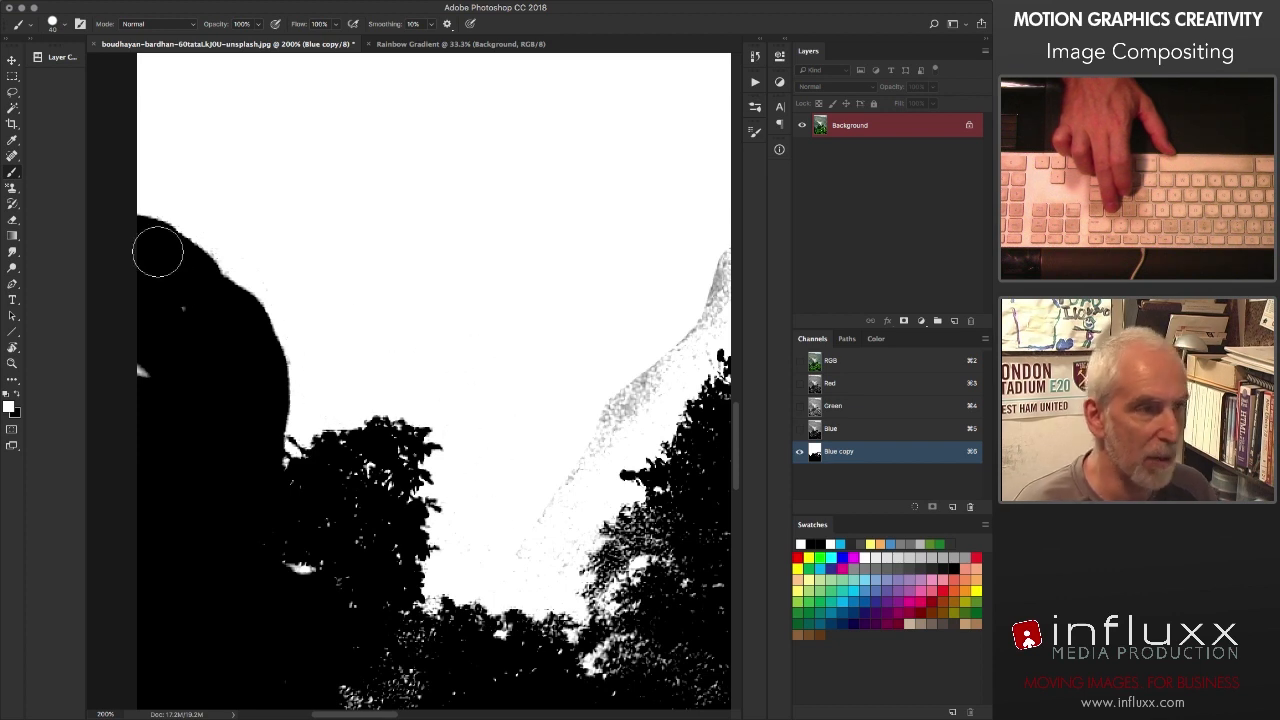
# Step: Paint white over the grey residue in the valley beside the small tree and up the large tree's left slope
pyautogui.scroll(-4, 357, 291)
pyautogui.hscroll(5, 357, 291)
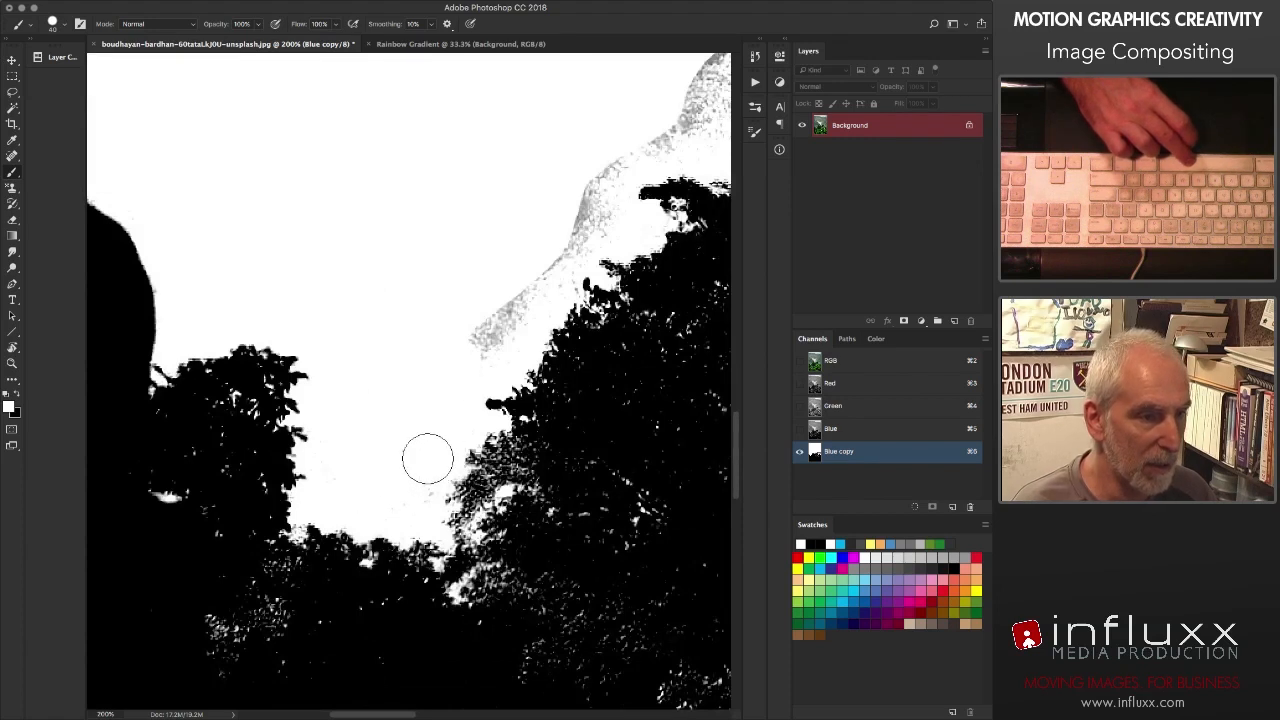
pyautogui.press('o')
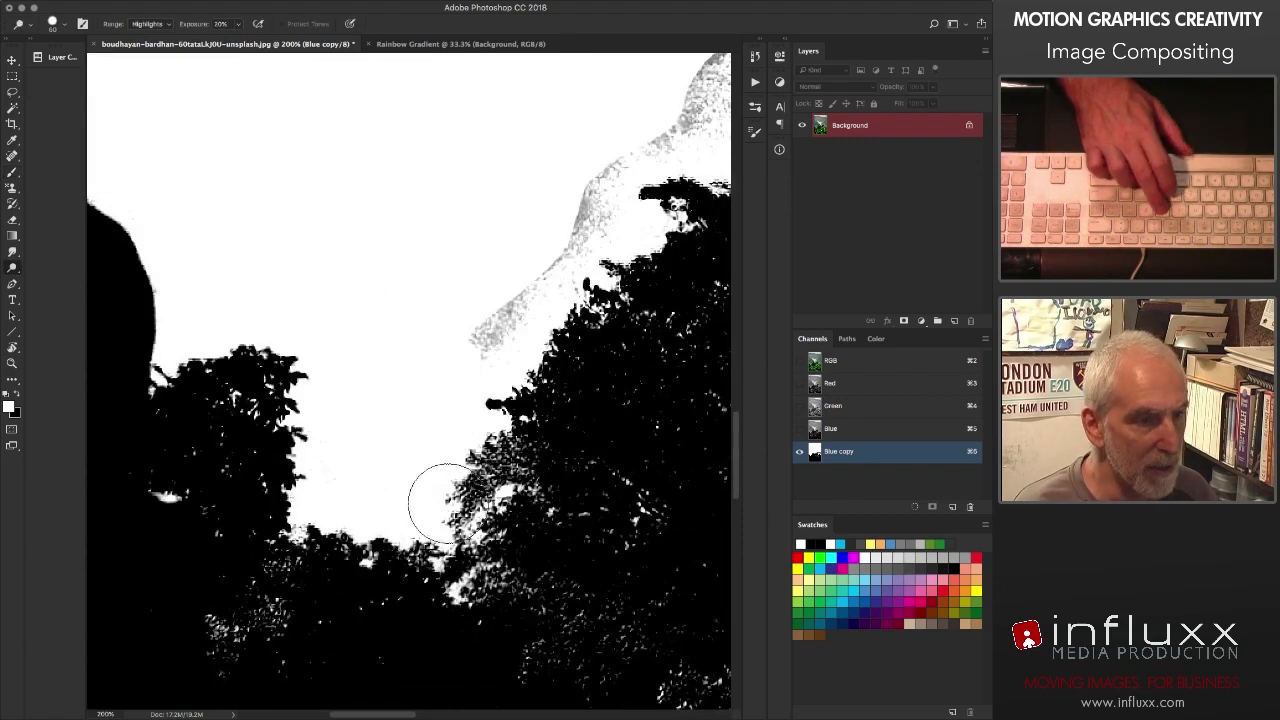
pyautogui.press('b')
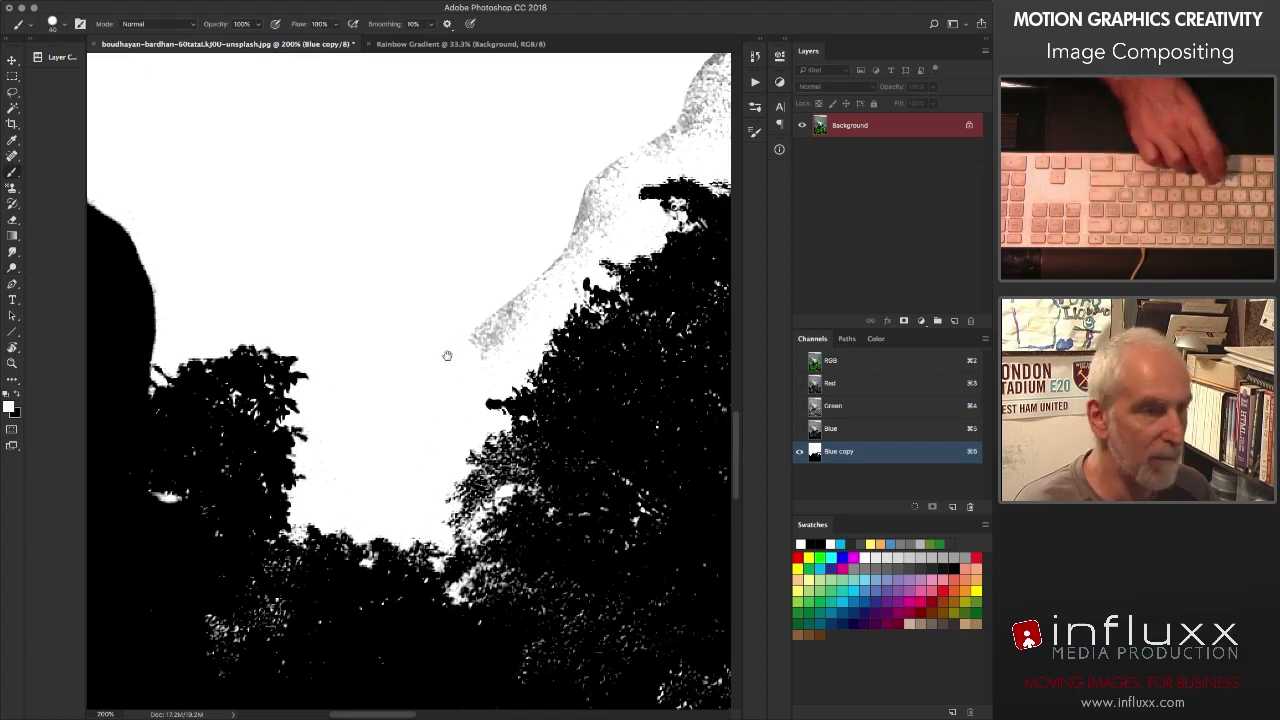
pyautogui.scroll(6, 400, 435)
pyautogui.hscroll(5, 400, 435)
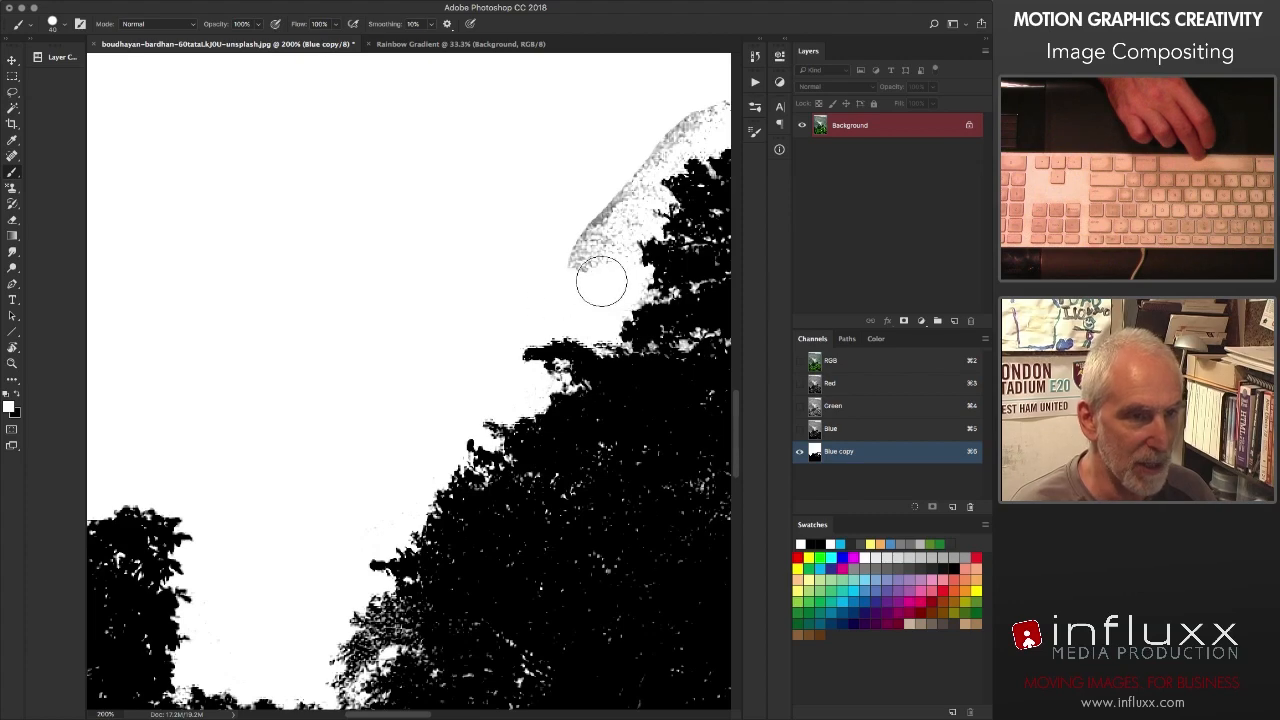
# Step: Paint white over the grey arcs around the large tree's crown
pyautogui.scroll(5, 601, 283)
pyautogui.hscroll(8, 601, 283)
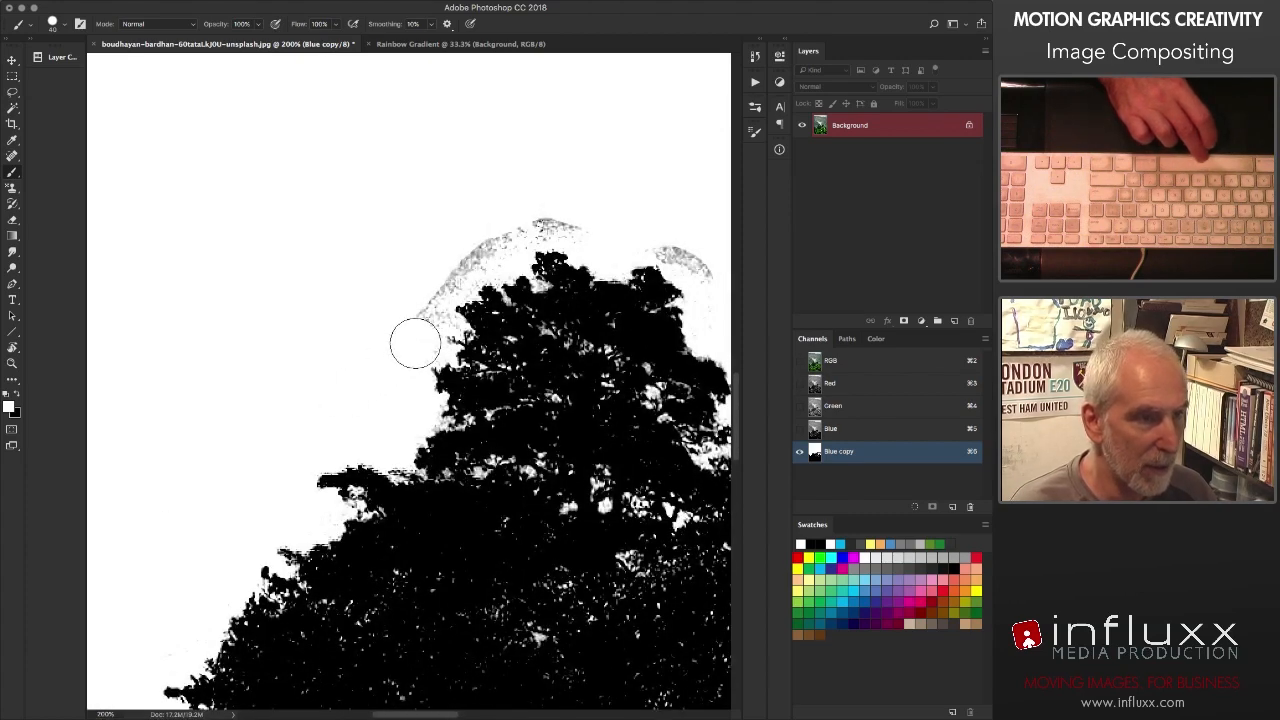
pyautogui.moveTo(440, 273); pyautogui.dragTo(531, 226)
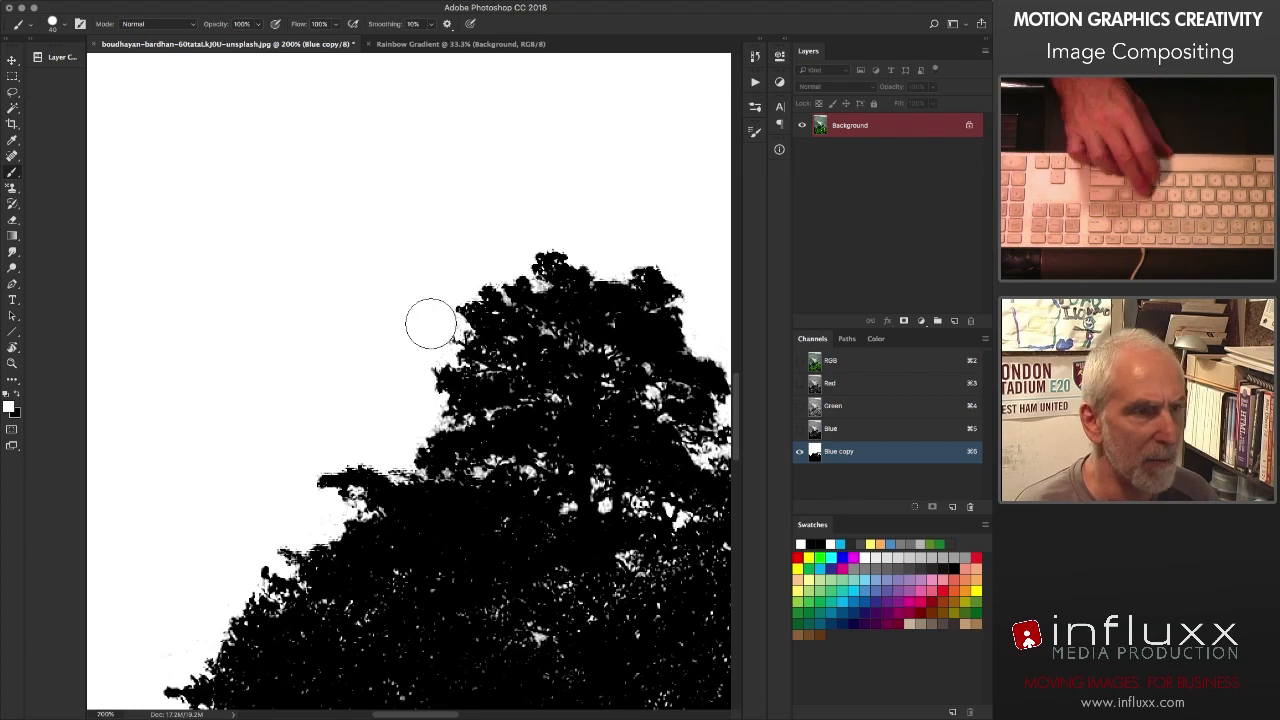
# Step: Clean the grey specks out of the white gap between the large tree's crown and the next tree
pyautogui.press('o')
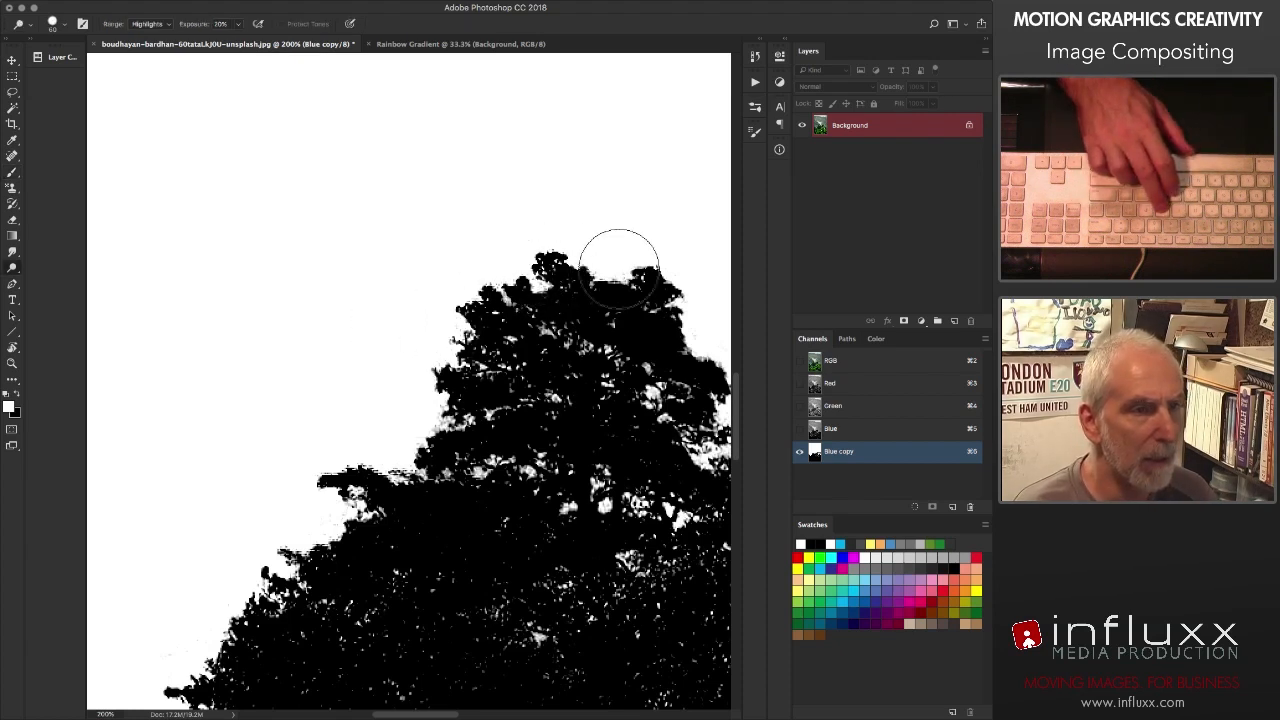
pyautogui.hscroll(5, 618, 270)
pyautogui.scroll(2, 618, 270)
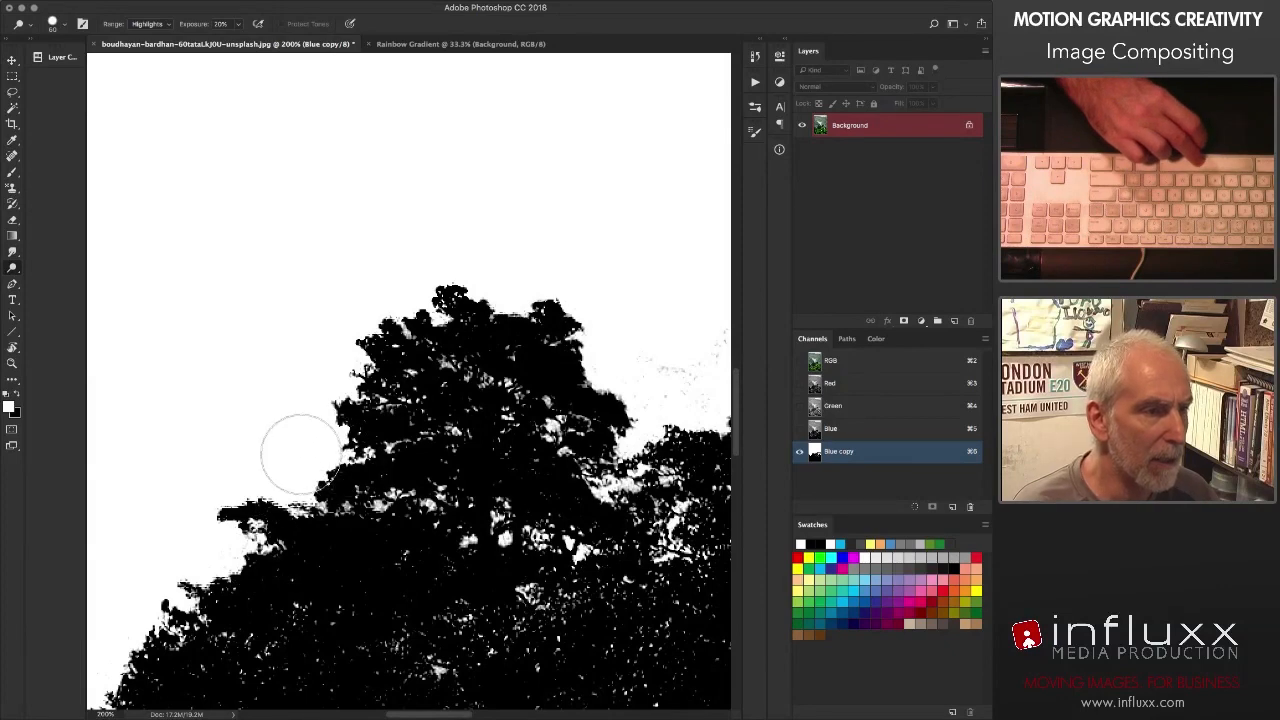
pyautogui.hscroll(8, 300, 455)
pyautogui.scroll(2, 300, 455)
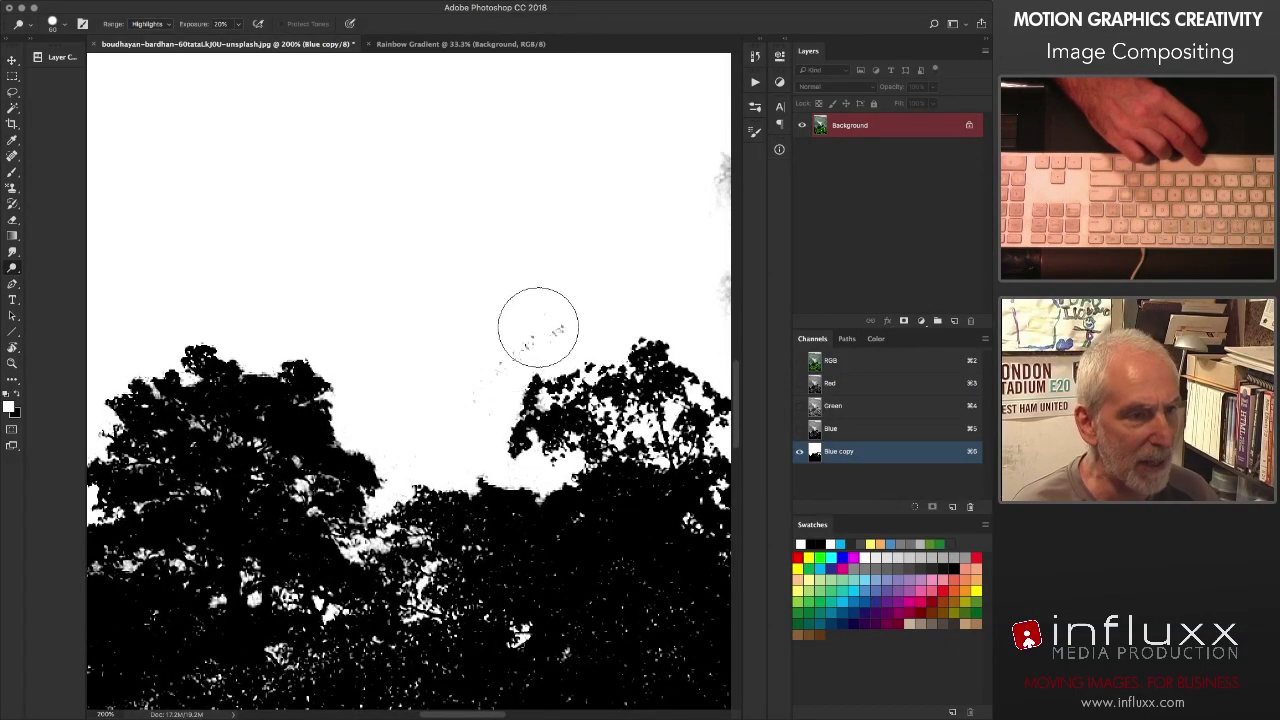
pyautogui.press('b')
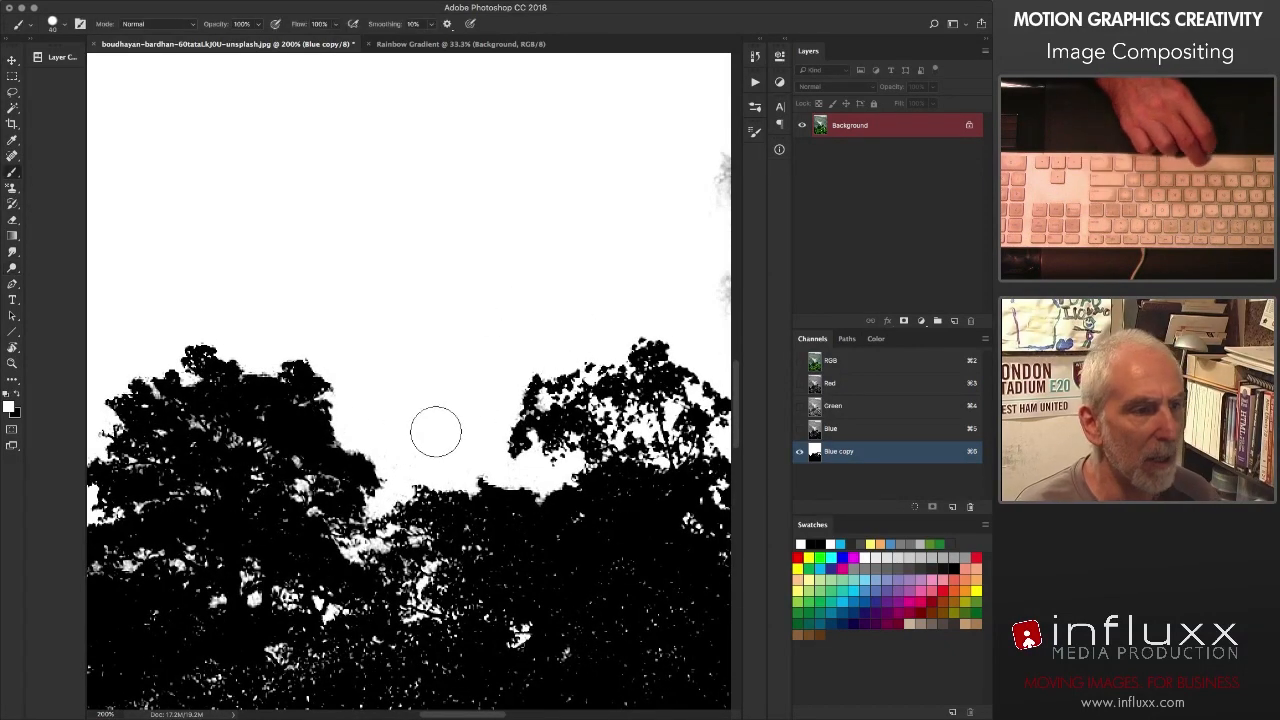
# Step: Paint white over the grey residue next to the tall tree's crown
pyautogui.moveTo(433, 422); pyautogui.dragTo(253, 549)
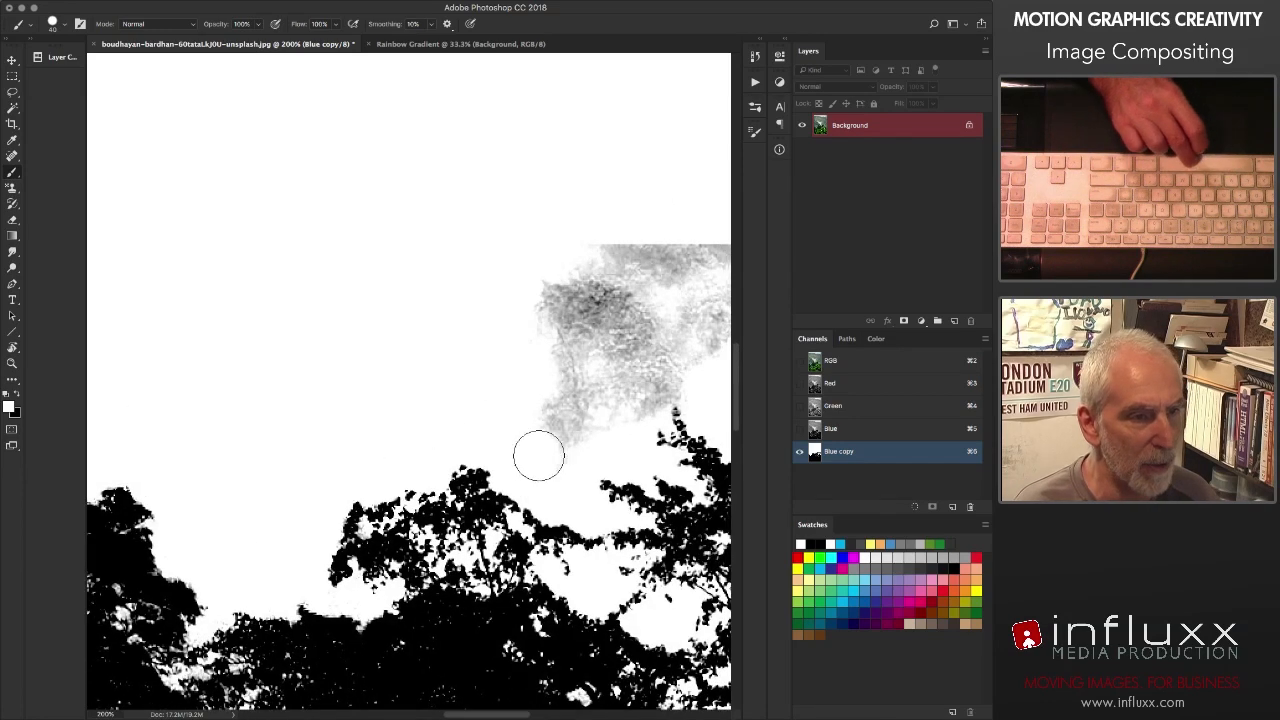
pyautogui.moveTo(539, 457)
pyautogui.mouseDown()
pyautogui.moveTo(638, 401)
pyautogui.moveTo(553, 434)
pyautogui.moveTo(532, 240)
pyautogui.moveTo(576, 261)
pyautogui.moveTo(265, 299)
pyautogui.moveTo(540, 287)
pyautogui.moveTo(256, 297)
pyautogui.moveTo(333, 330)
pyautogui.moveTo(455, 328)
pyautogui.moveTo(272, 340)
pyautogui.moveTo(264, 446)
pyautogui.moveTo(341, 390)
pyautogui.moveTo(337, 437)
pyautogui.moveTo(373, 408)
pyautogui.moveTo(377, 429)
pyautogui.moveTo(370, 407)
pyautogui.moveTo(398, 372)
pyautogui.moveTo(335, 361)
pyautogui.moveTo(372, 361)
pyautogui.moveTo(260, 428)
pyautogui.mouseUp()
pyautogui.moveTo(348, 407)
pyautogui.mouseDown()
pyautogui.moveTo(390, 387)
pyautogui.moveTo(496, 379)
pyautogui.moveTo(582, 390)
pyautogui.moveTo(239, 376)
pyautogui.moveTo(133, 394)
pyautogui.moveTo(198, 426)
pyautogui.moveTo(249, 494)
pyautogui.moveTo(226, 392)
pyautogui.moveTo(419, 359)
pyautogui.moveTo(277, 216)
pyautogui.mouseUp()
pyautogui.press('super+0')
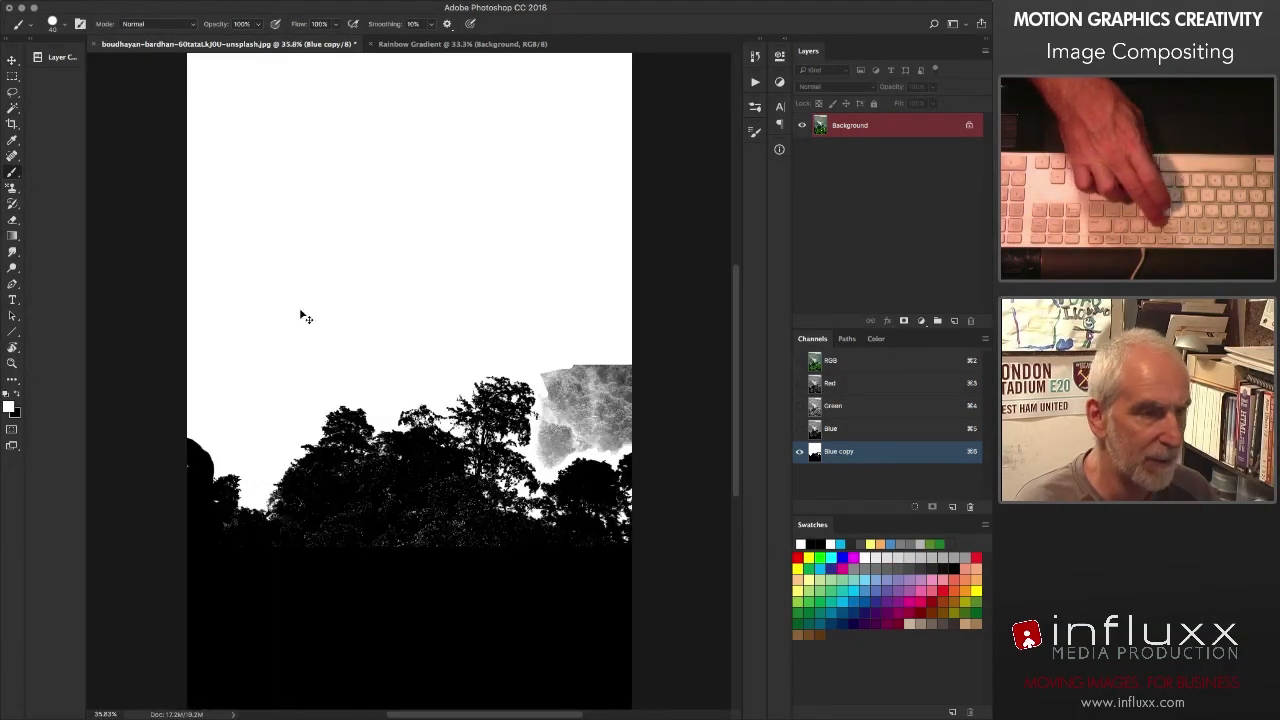
# Step: Lasso the remaining grey forest block beside the tall tree, fill it with white and deselect
pyautogui.moveTo(517, 349); pyautogui.dragTo(600, 400)
pyautogui.press('l')
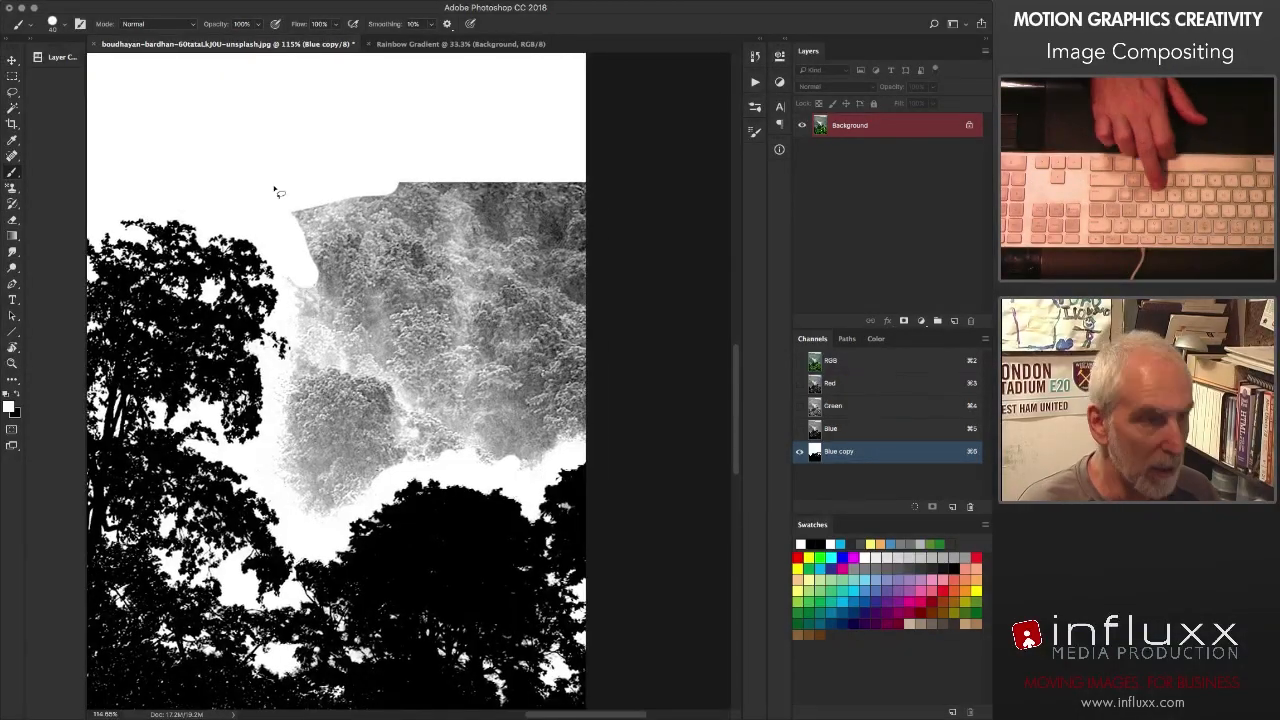
pyautogui.moveTo(297, 180)
pyautogui.mouseDown()
pyautogui.moveTo(577, 161)
pyautogui.moveTo(646, 217)
pyautogui.moveTo(647, 381)
pyautogui.mouseUp()
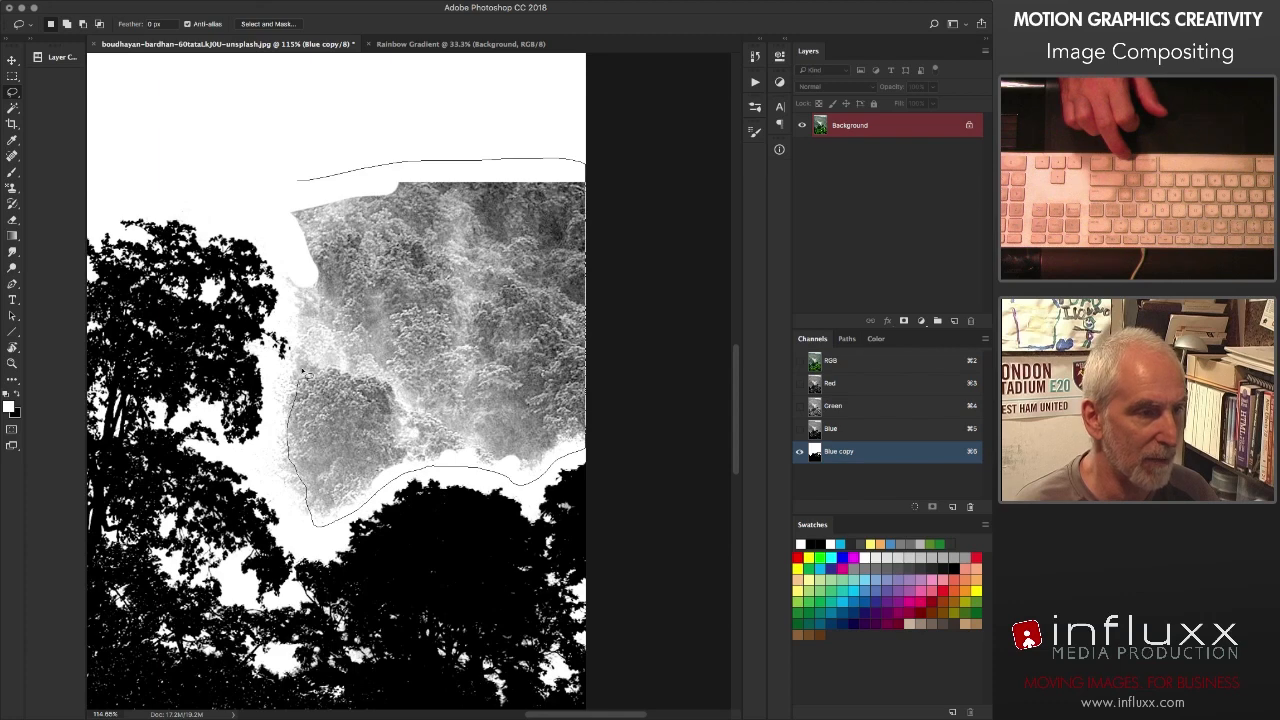
pyautogui.moveTo(303, 253); pyautogui.dragTo(305, 256)
pyautogui.hotkey('alt', 'BackSpace')
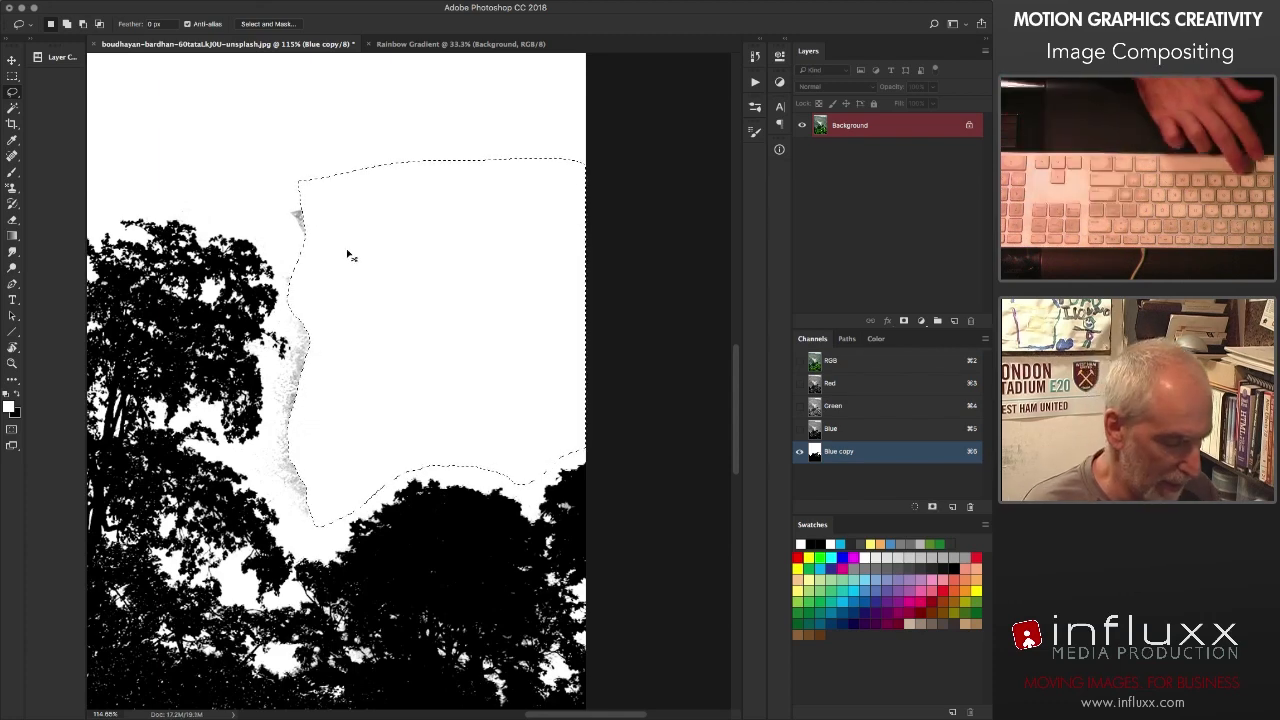
pyautogui.press('super+d')
# Step: Paint white over the leftover grey strip beside the tall tree and dodge the highlights around its protruding branch at 20% exposure
pyautogui.press('b')
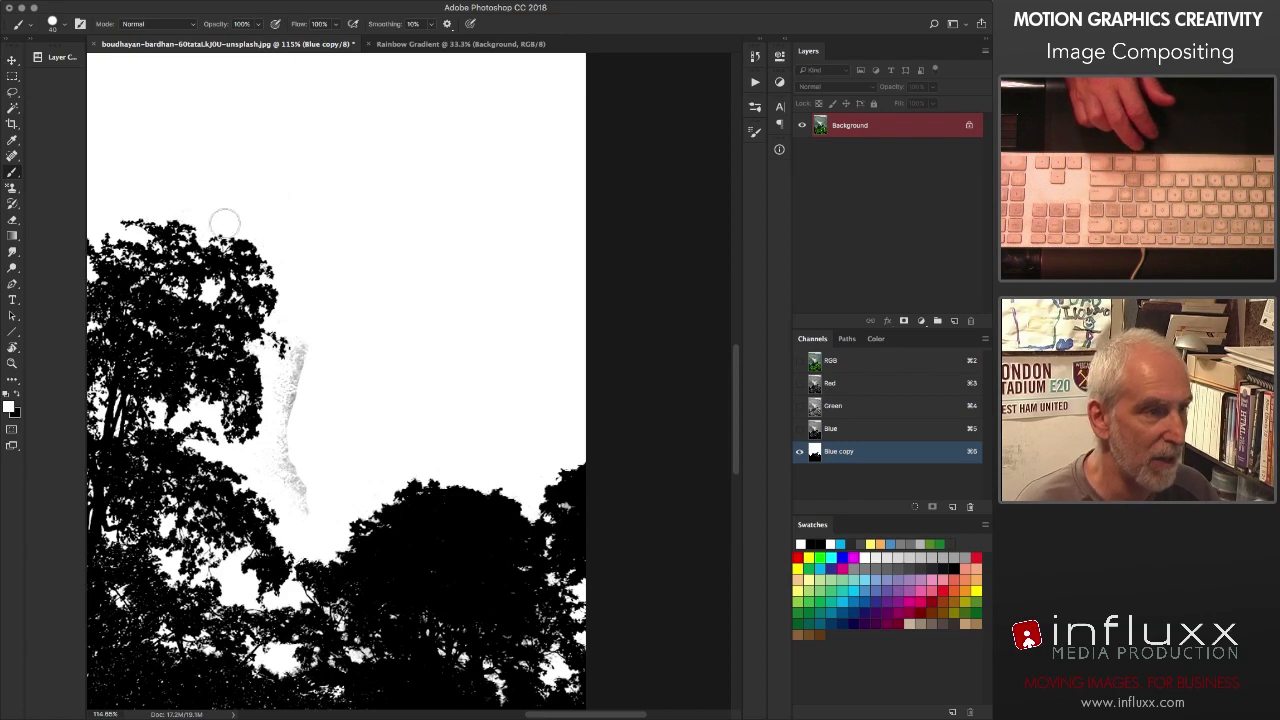
pyautogui.scroll(5, 337, 380)
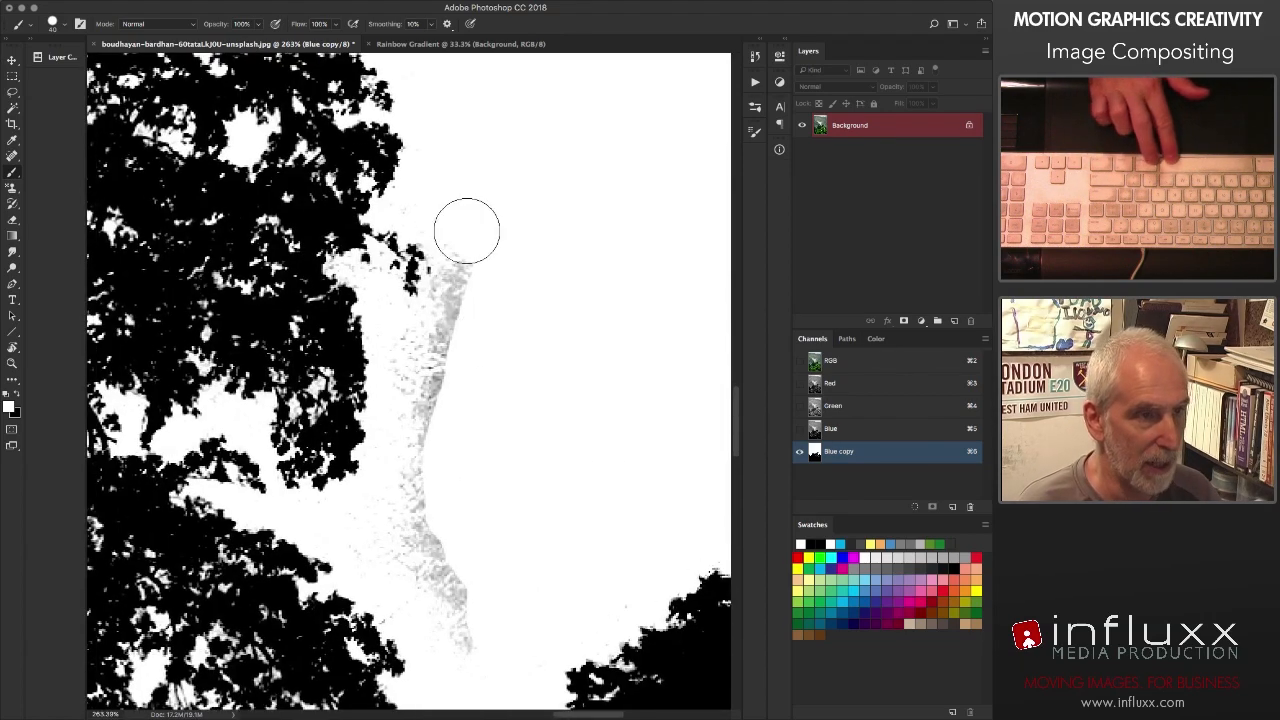
pyautogui.moveTo(478, 238)
pyautogui.mouseDown()
pyautogui.moveTo(466, 306)
pyautogui.moveTo(467, 286)
pyautogui.moveTo(384, 312)
pyautogui.moveTo(417, 334)
pyautogui.moveTo(416, 403)
pyautogui.moveTo(451, 378)
pyautogui.moveTo(409, 507)
pyautogui.moveTo(474, 665)
pyautogui.mouseUp()
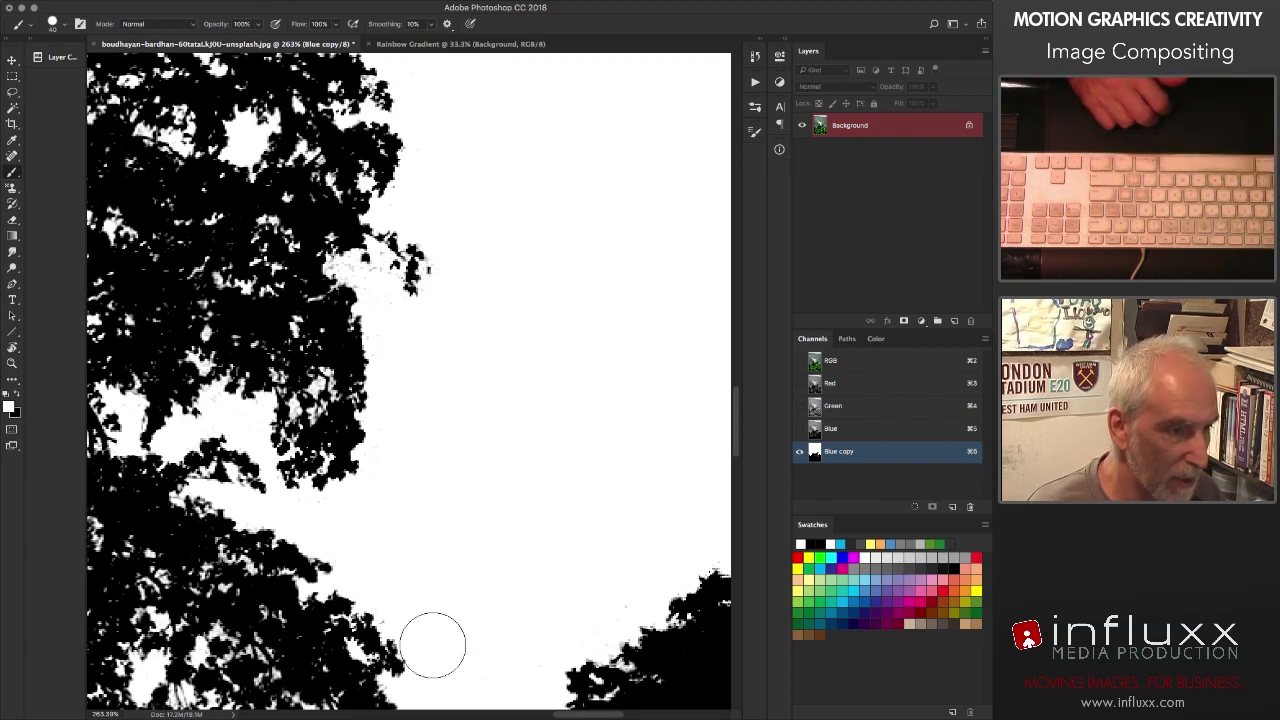
pyautogui.press('[')
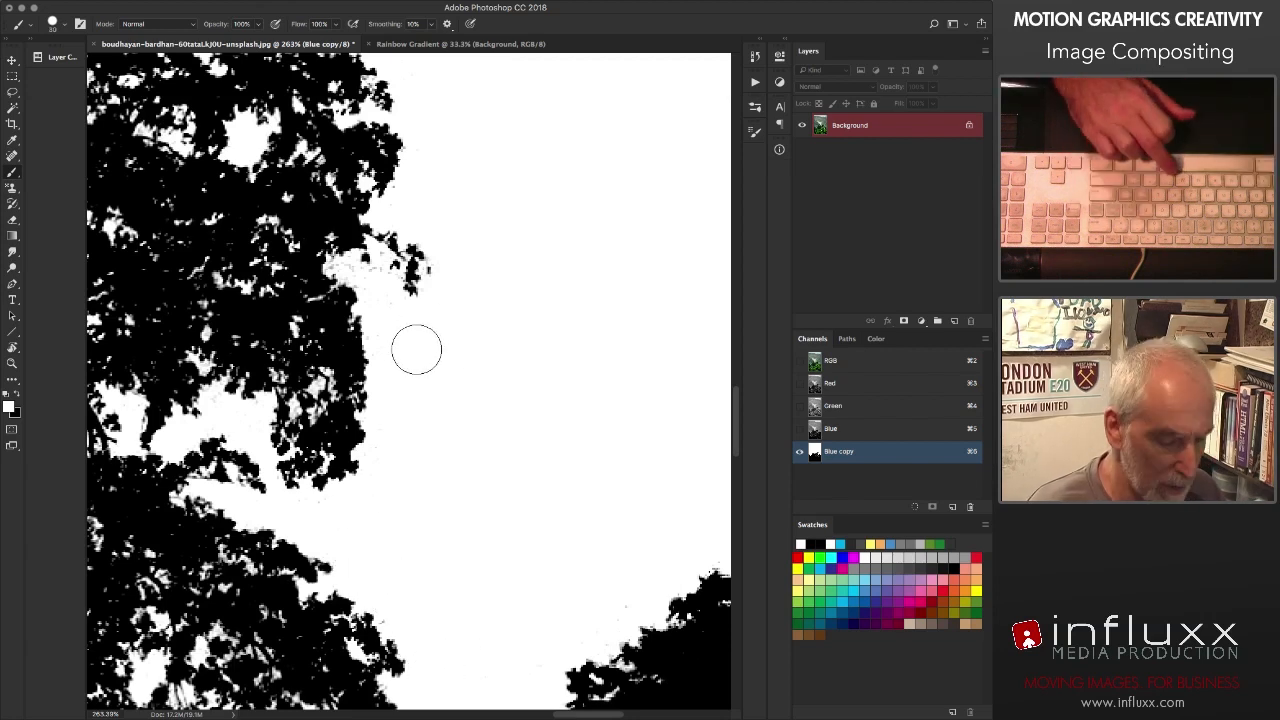
pyautogui.press('o')
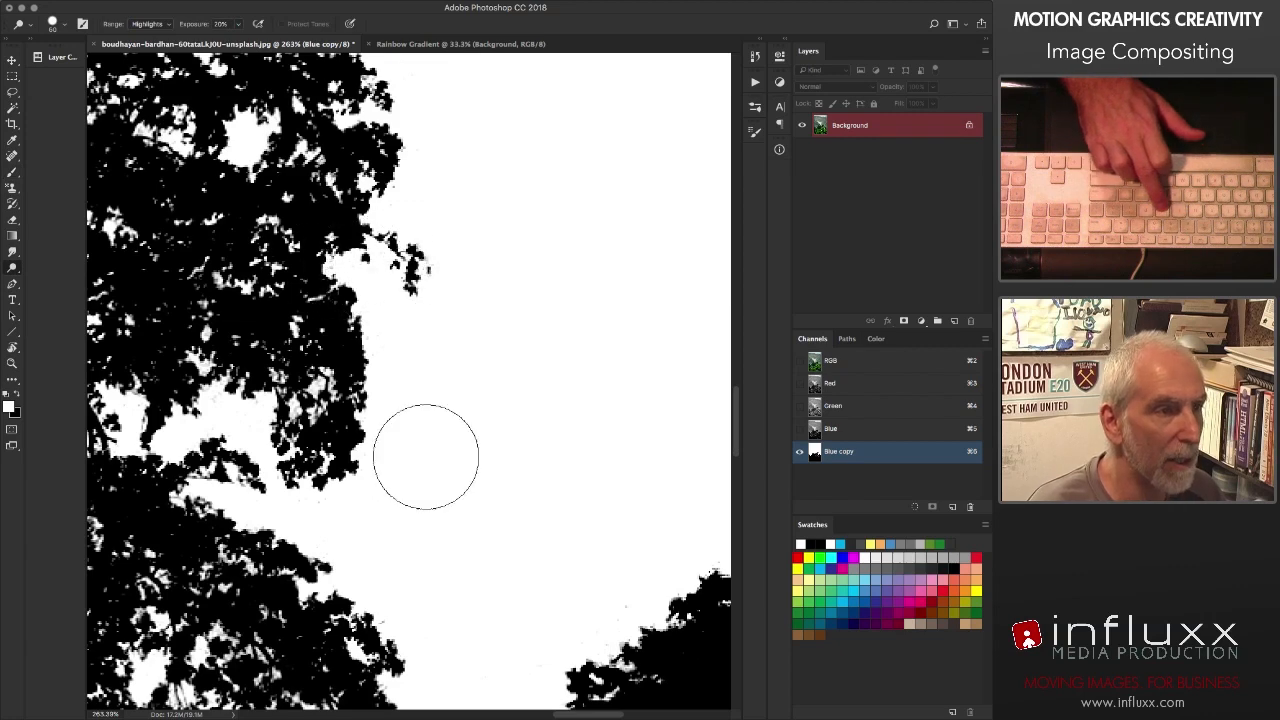
# Step: Brush white over the grey specks above the rounded treetop near the photo's right edge
pyautogui.scroll(-10, 240, 500)
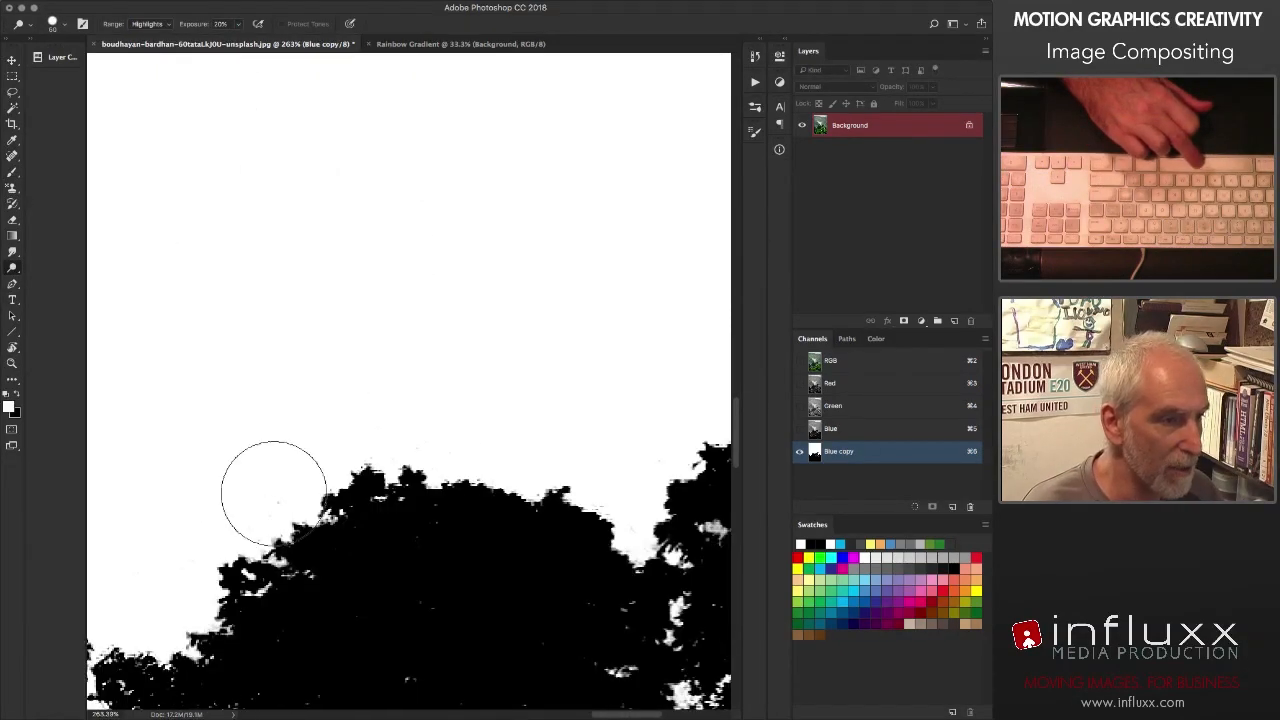
pyautogui.press('b')
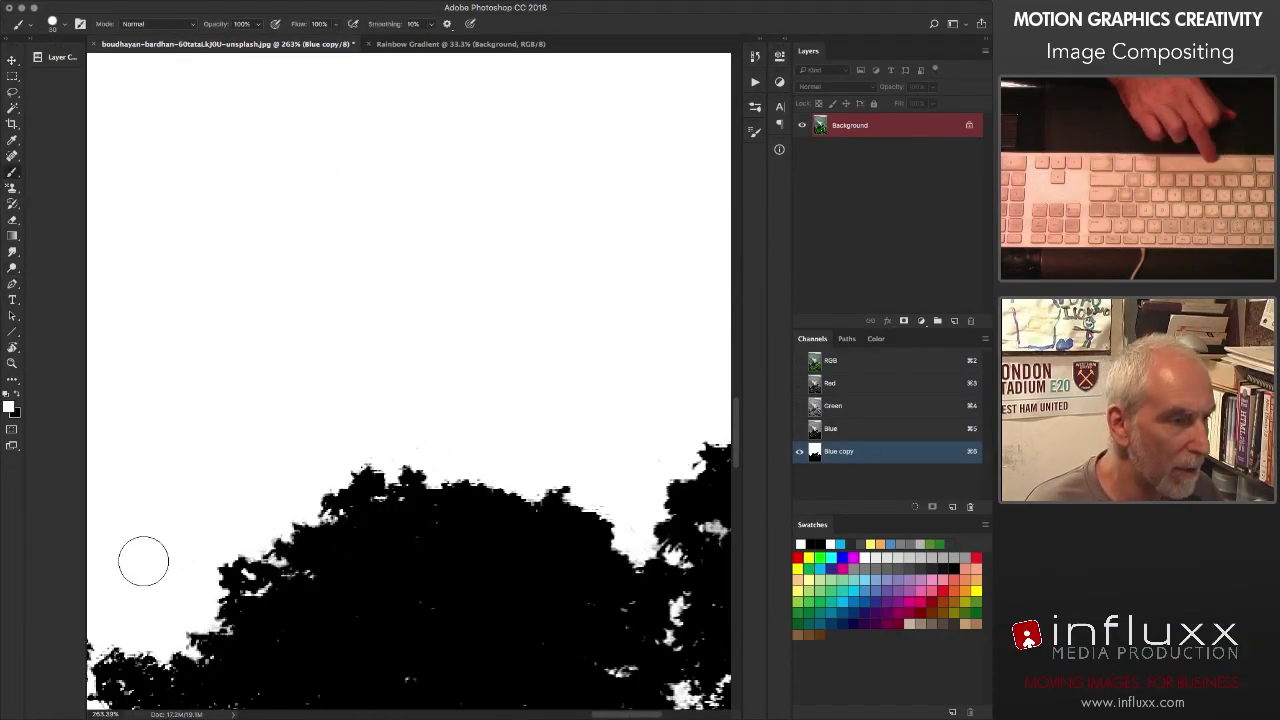
pyautogui.hscroll(5, 329, 414)
pyautogui.scroll(-5, 454, 403)
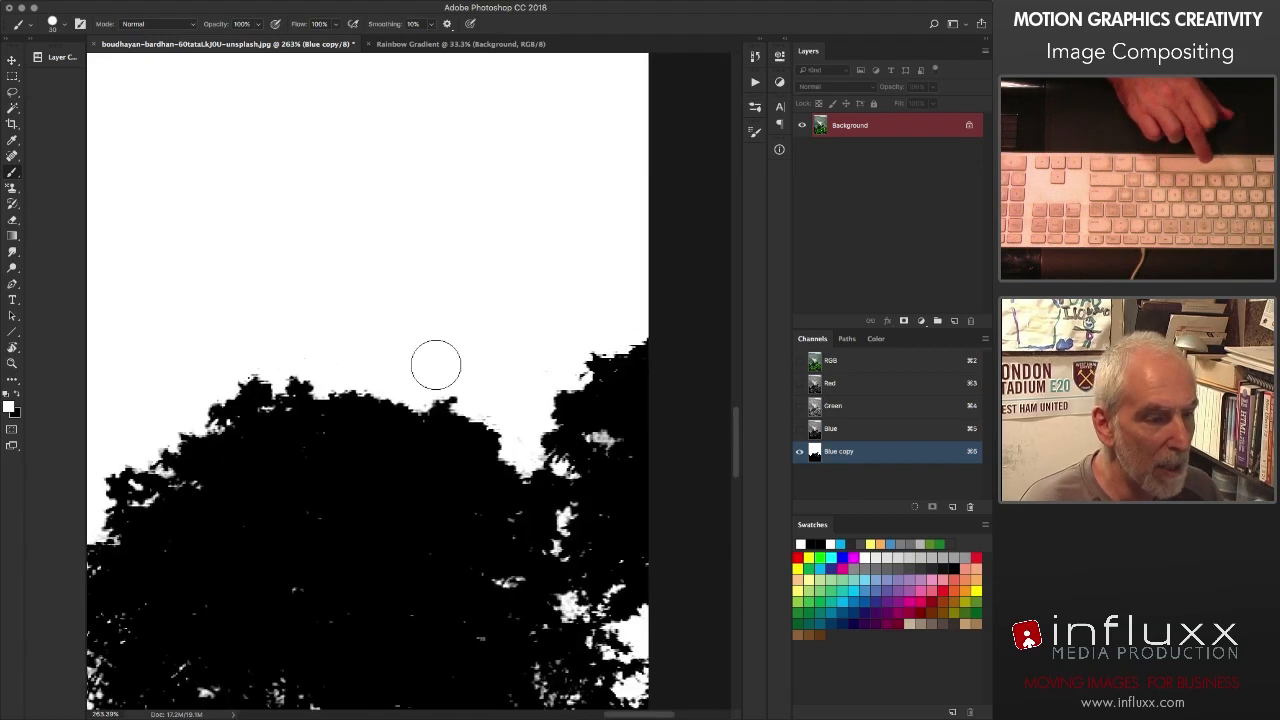
pyautogui.press('super+0')
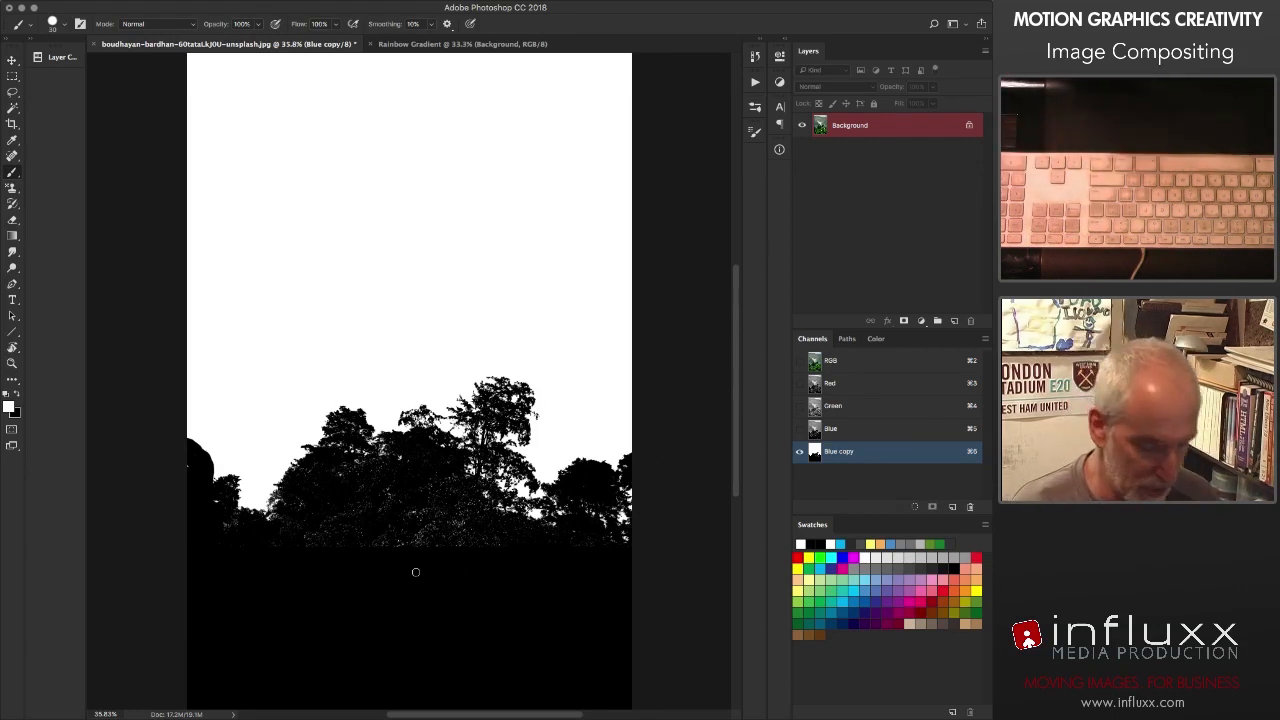
# Step: Compare the tree mask with the colour photo by switching the RGB composite's visibility on and off
pyautogui.press('l')
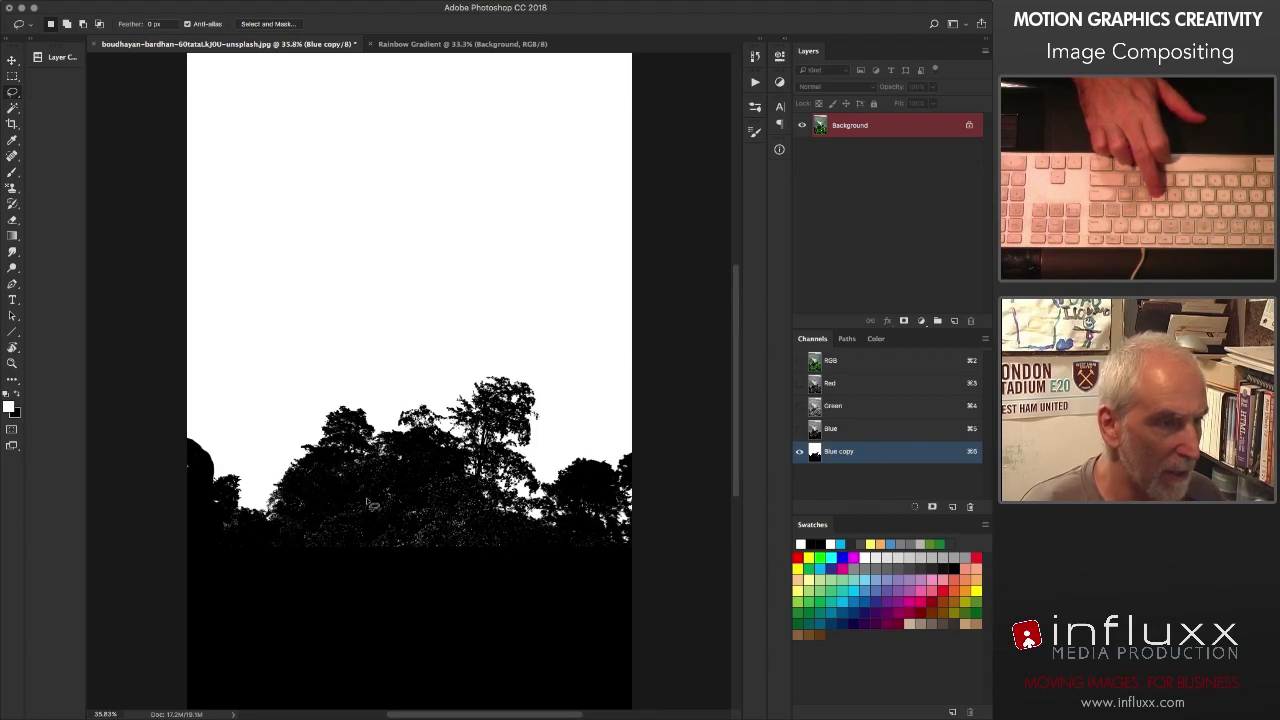
pyautogui.press('super+equal')
pyautogui.press('super+equal')
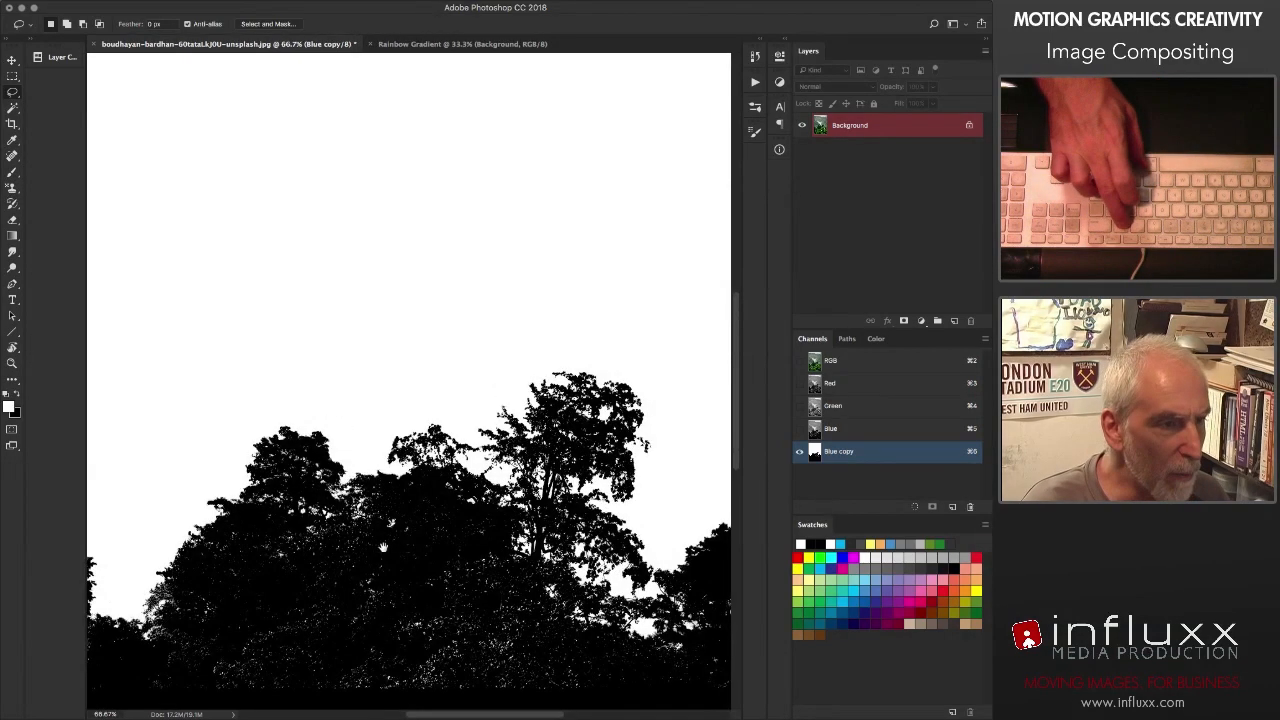
pyautogui.scroll(-3, 401, 434)
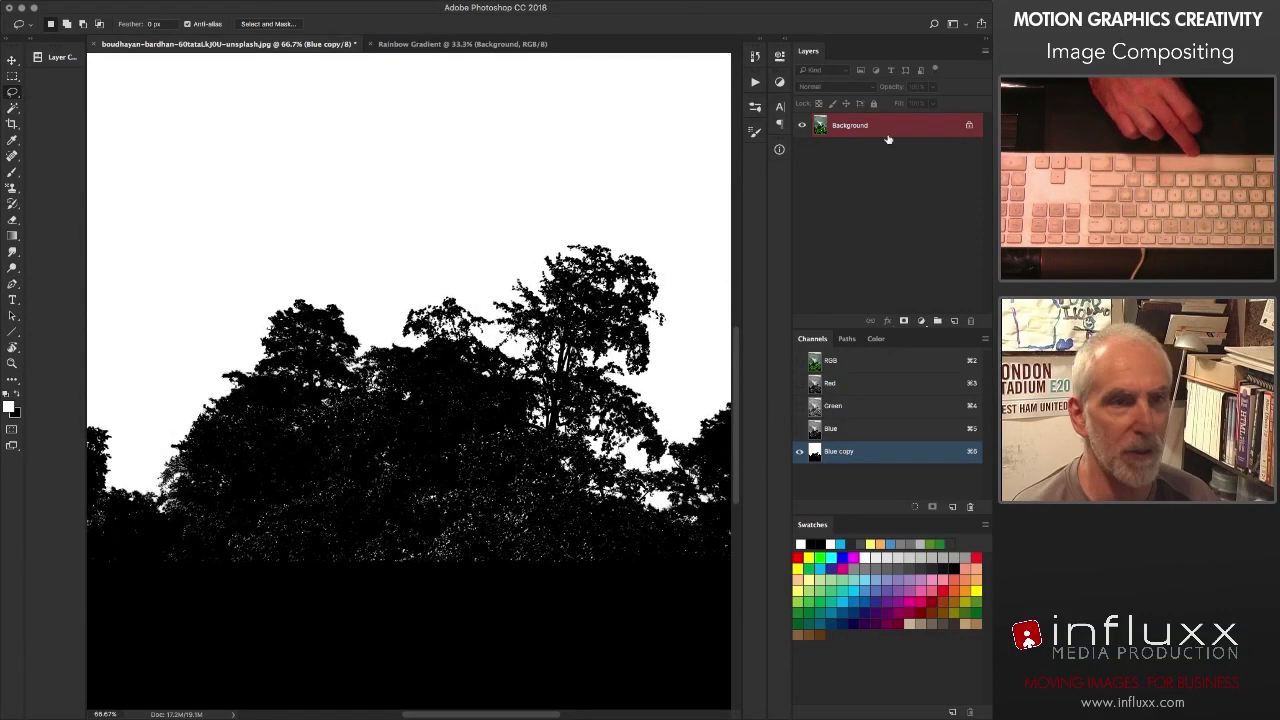
pyautogui.click(800, 362)
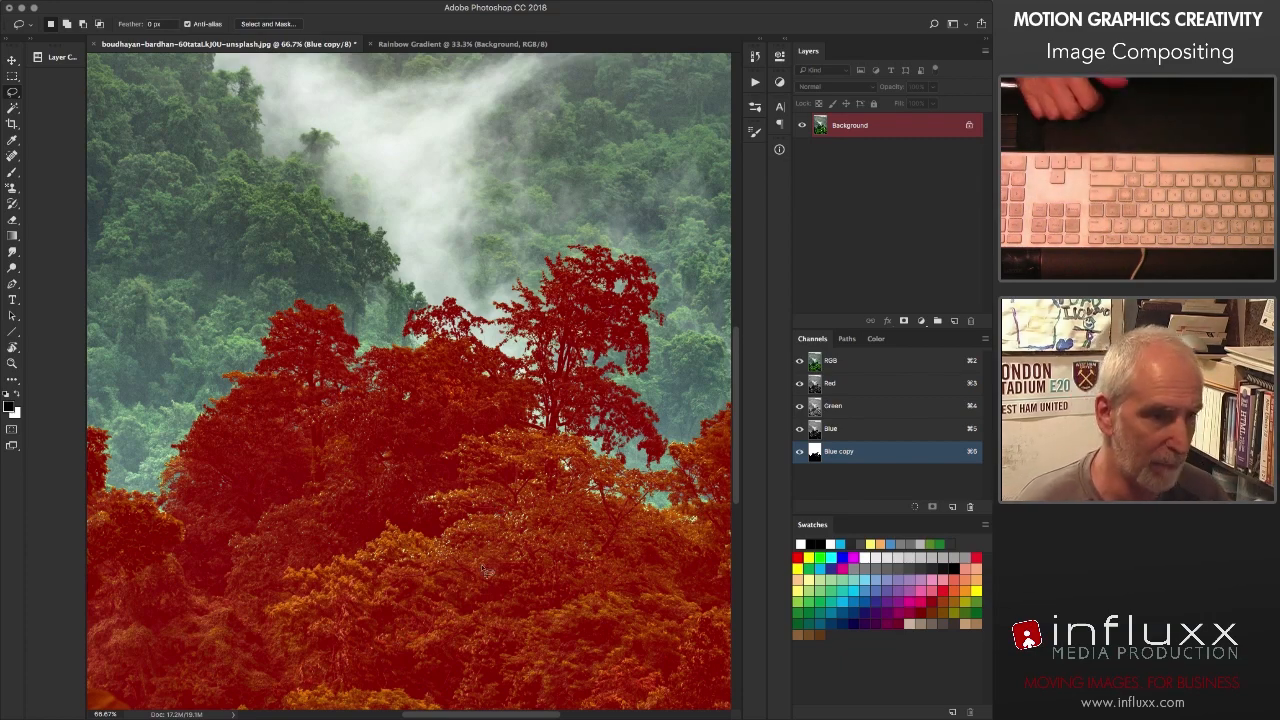
pyautogui.click(799, 361)
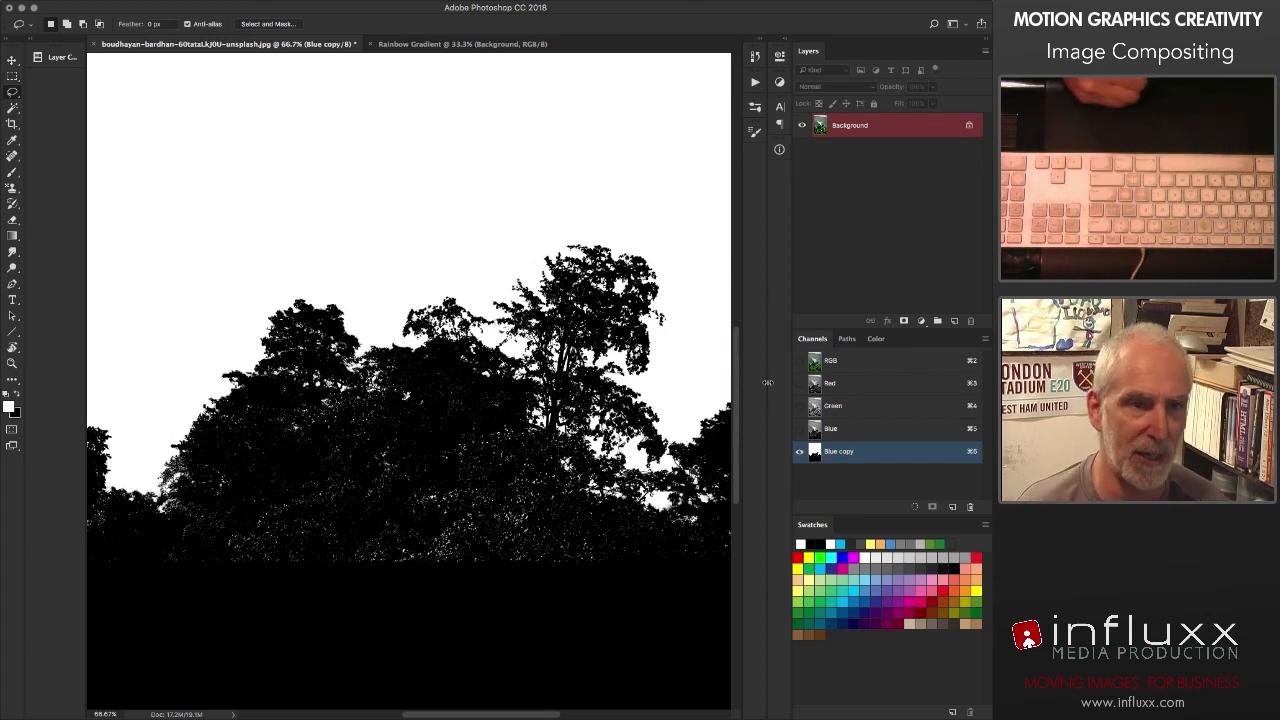
pyautogui.click(799, 361)
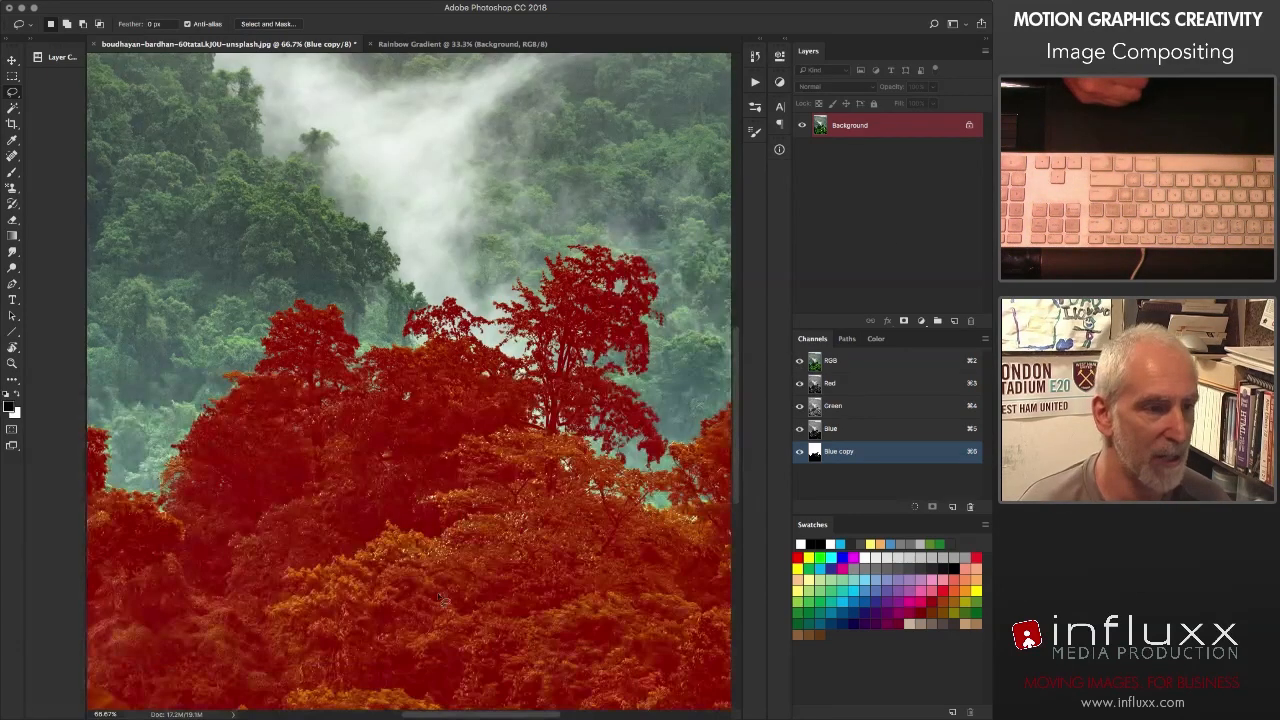
# Step: Rename the Blue copy channel to matte
pyautogui.press('super+1')
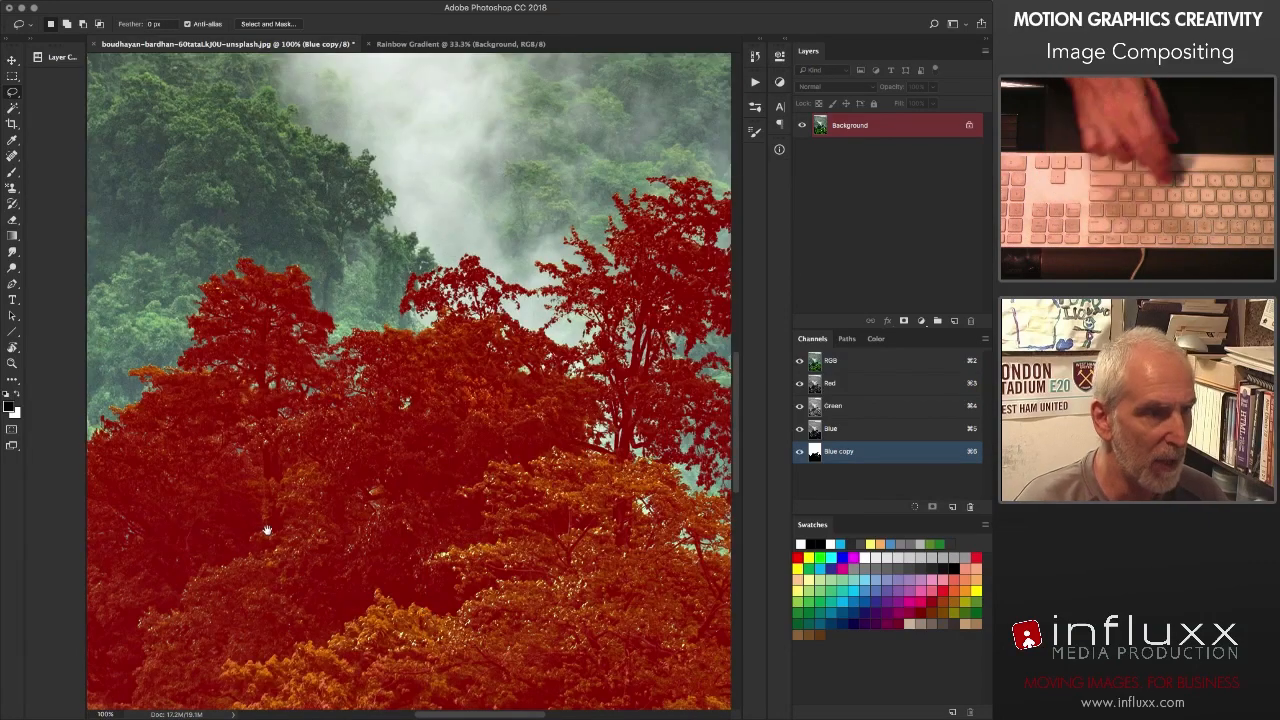
pyautogui.moveTo(266, 528); pyautogui.dragTo(390, 457)
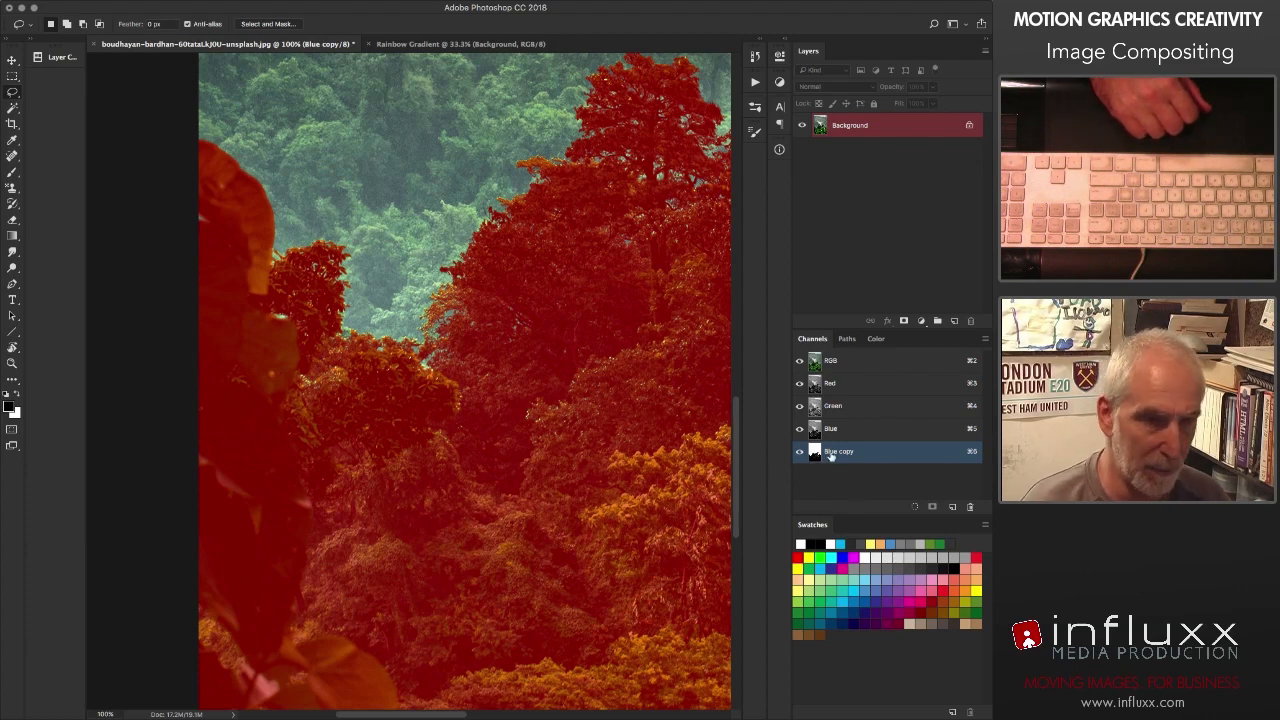
pyautogui.write('matte')
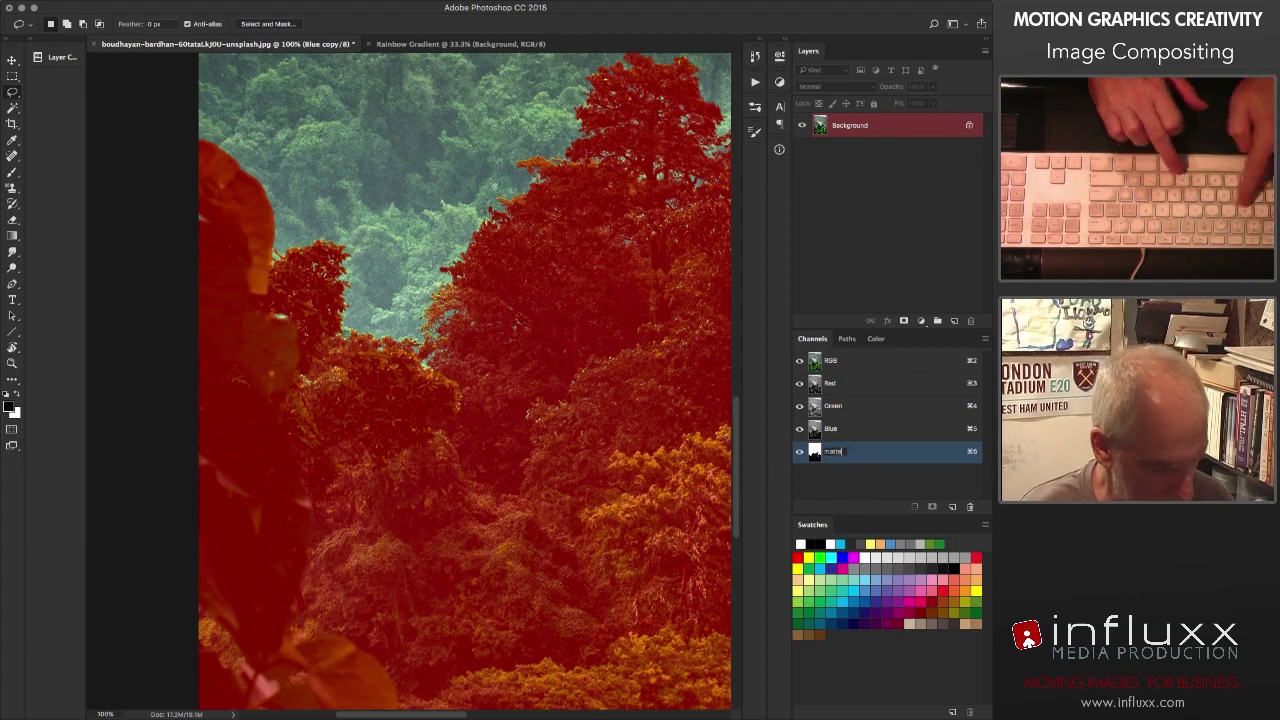
pyautogui.press('Return')
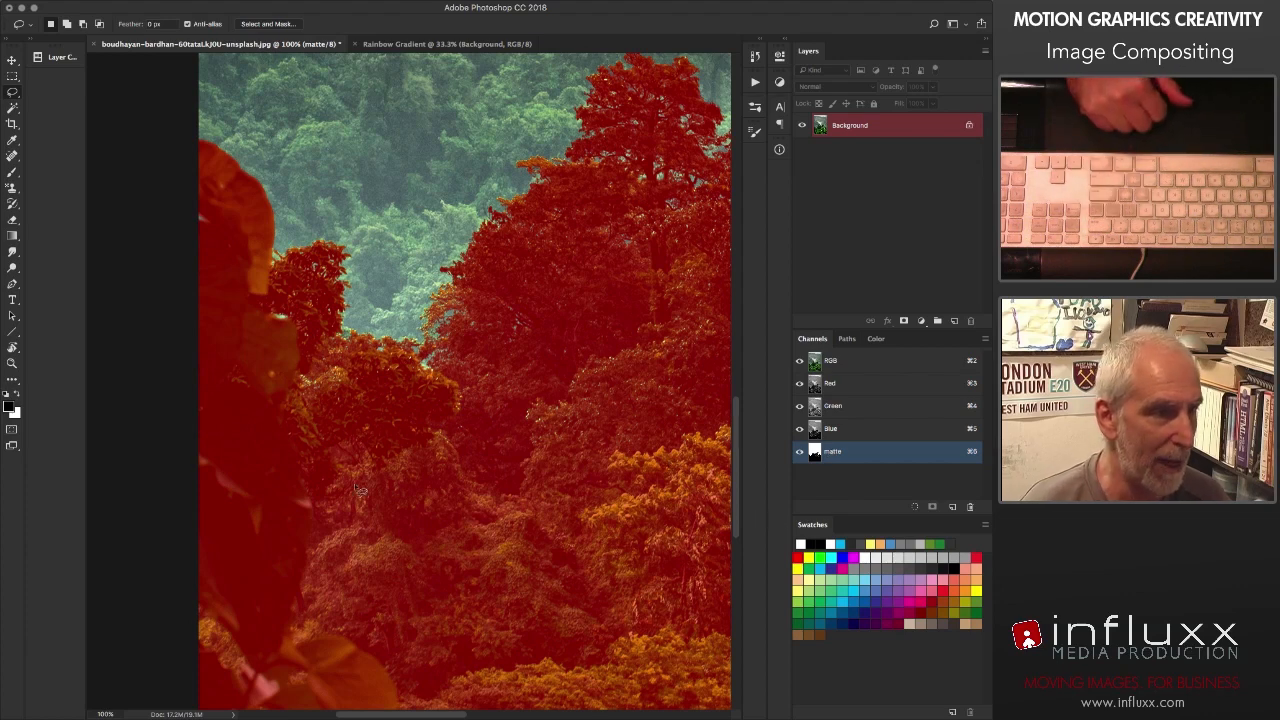
# Step: Check the matte against the photo around the foreground leaf and the large tree's left slope using the RGB overlay
pyautogui.press('b')
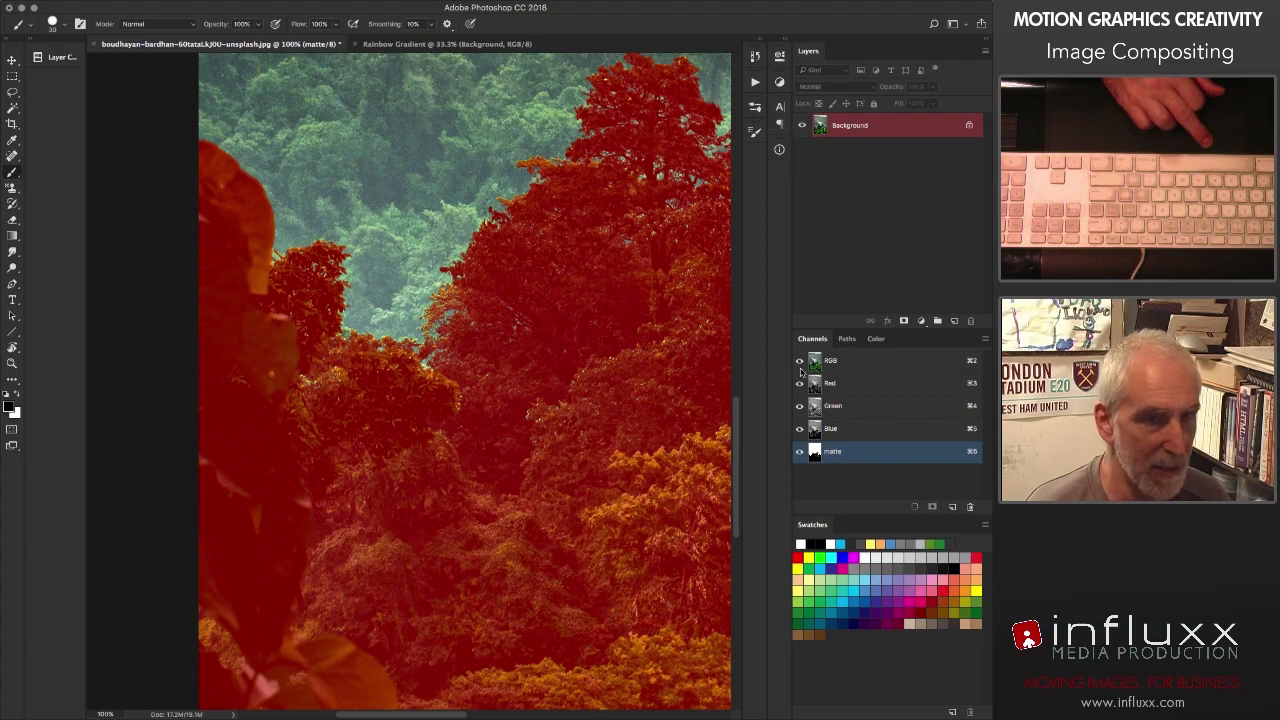
pyautogui.click(799, 361)
pyautogui.click(799, 361)
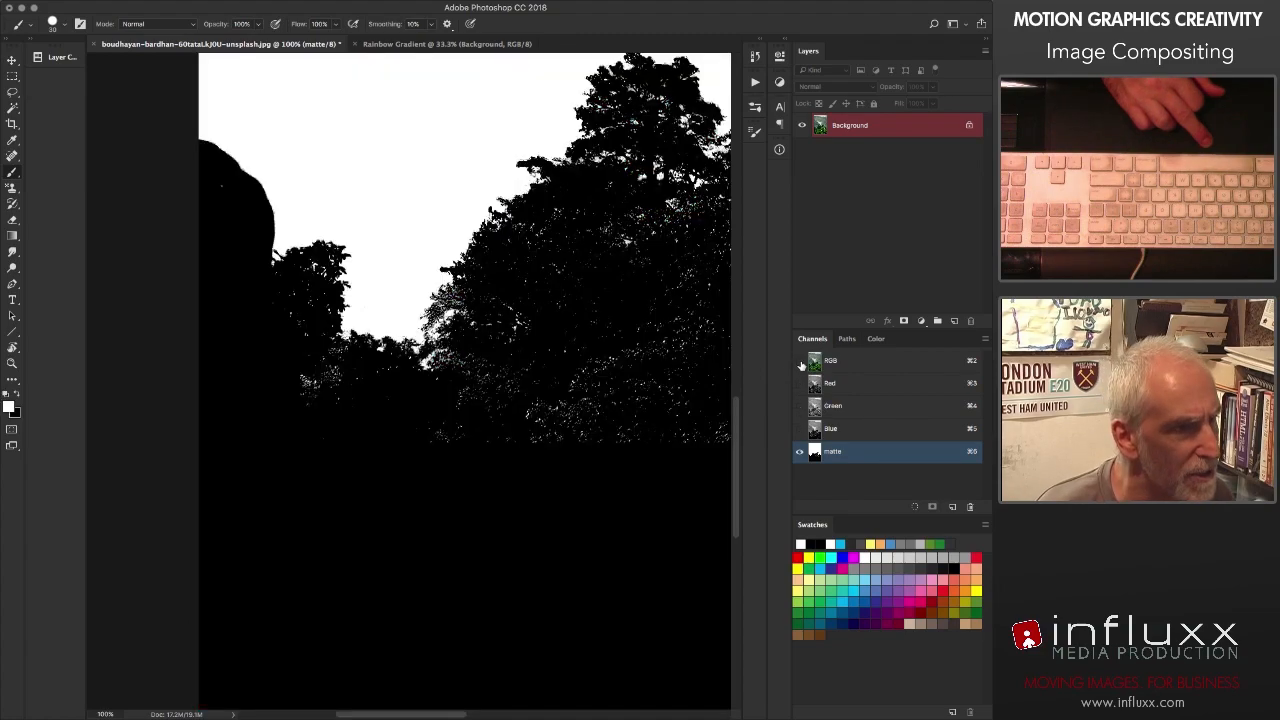
pyautogui.click(799, 361)
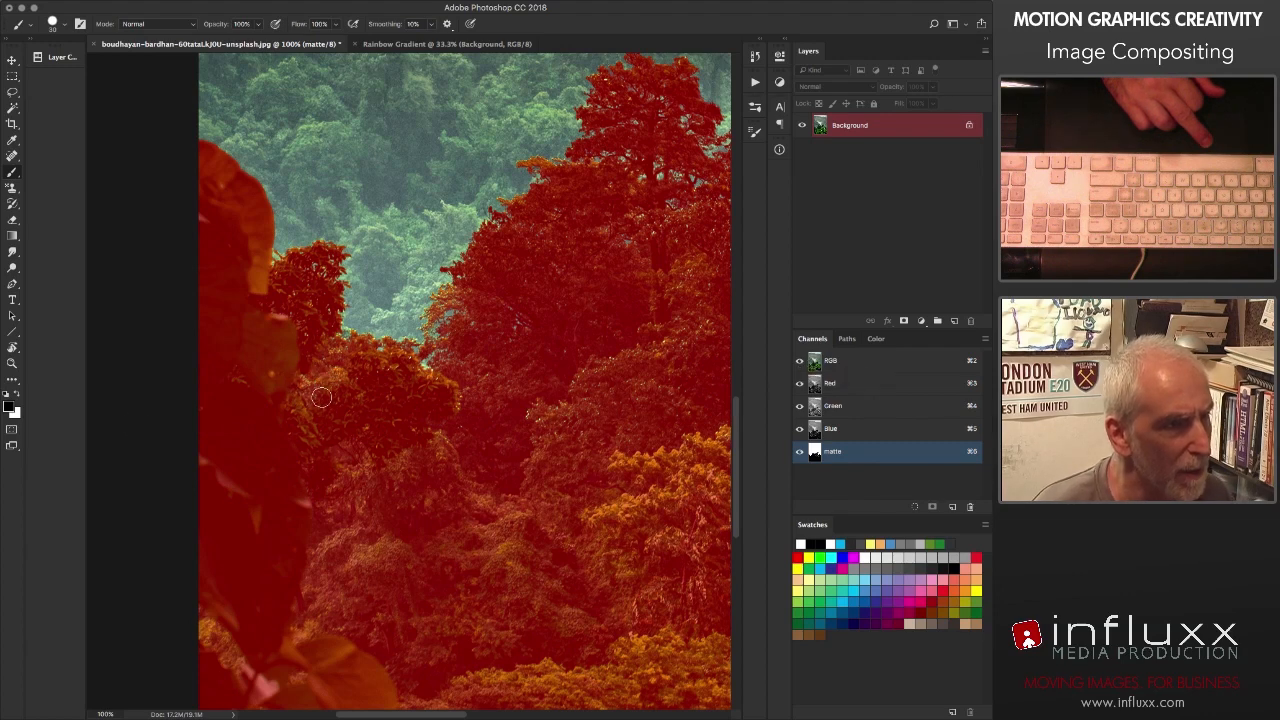
pyautogui.moveTo(540, 414); pyautogui.dragTo(350, 455)
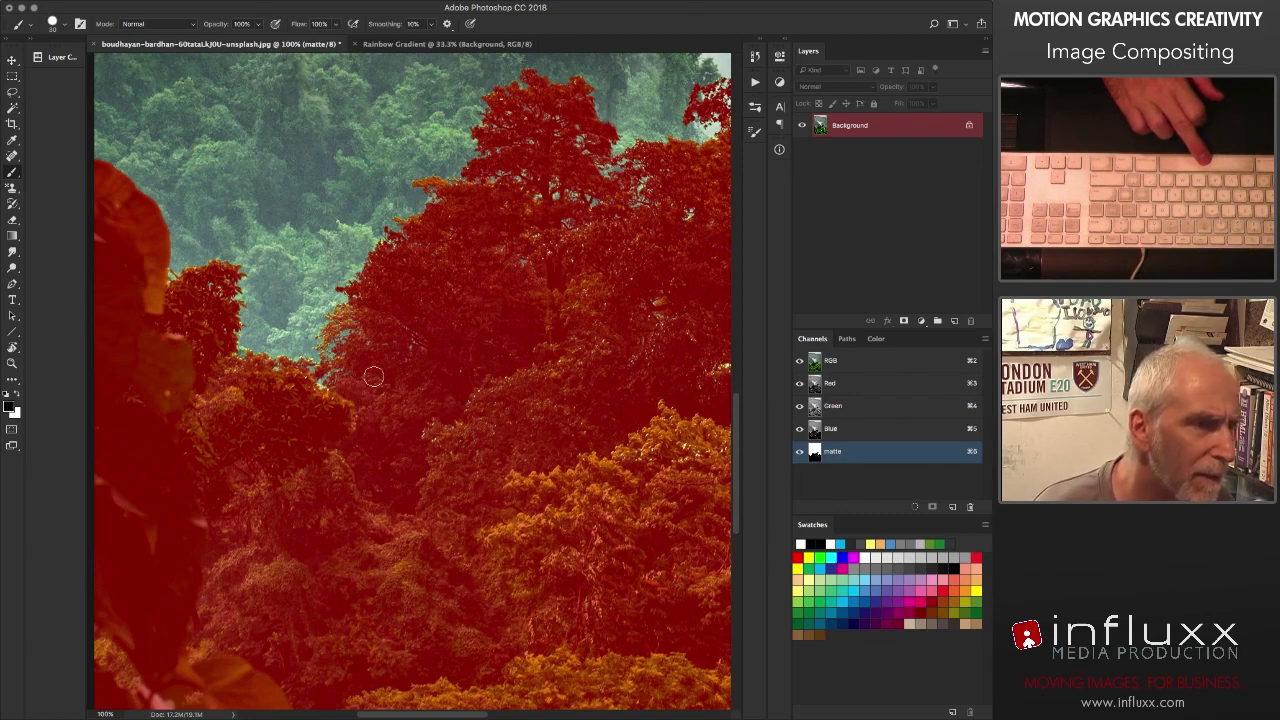
# Step: Hide the RGB composite and paint black over the white specks along the lower edge of the tree mass
pyautogui.click(799, 360)
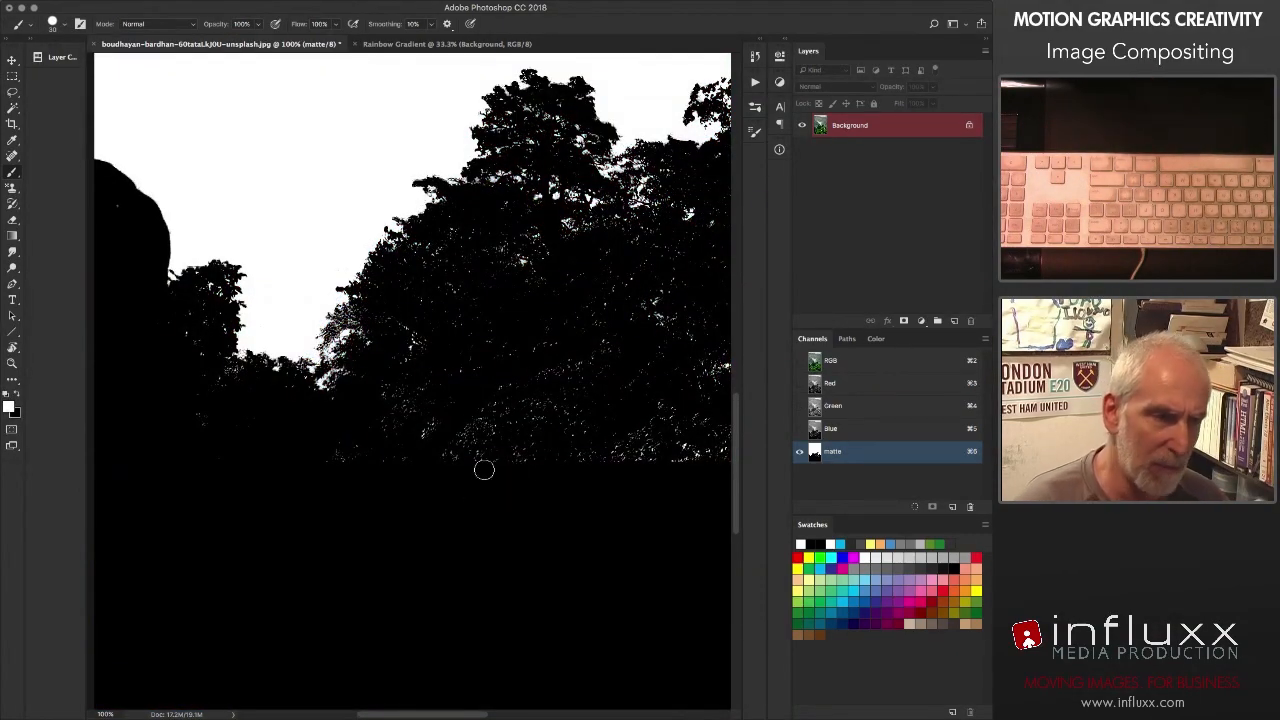
pyautogui.click(330, 468)
pyautogui.moveTo(330, 468); pyautogui.dragTo(350, 450)
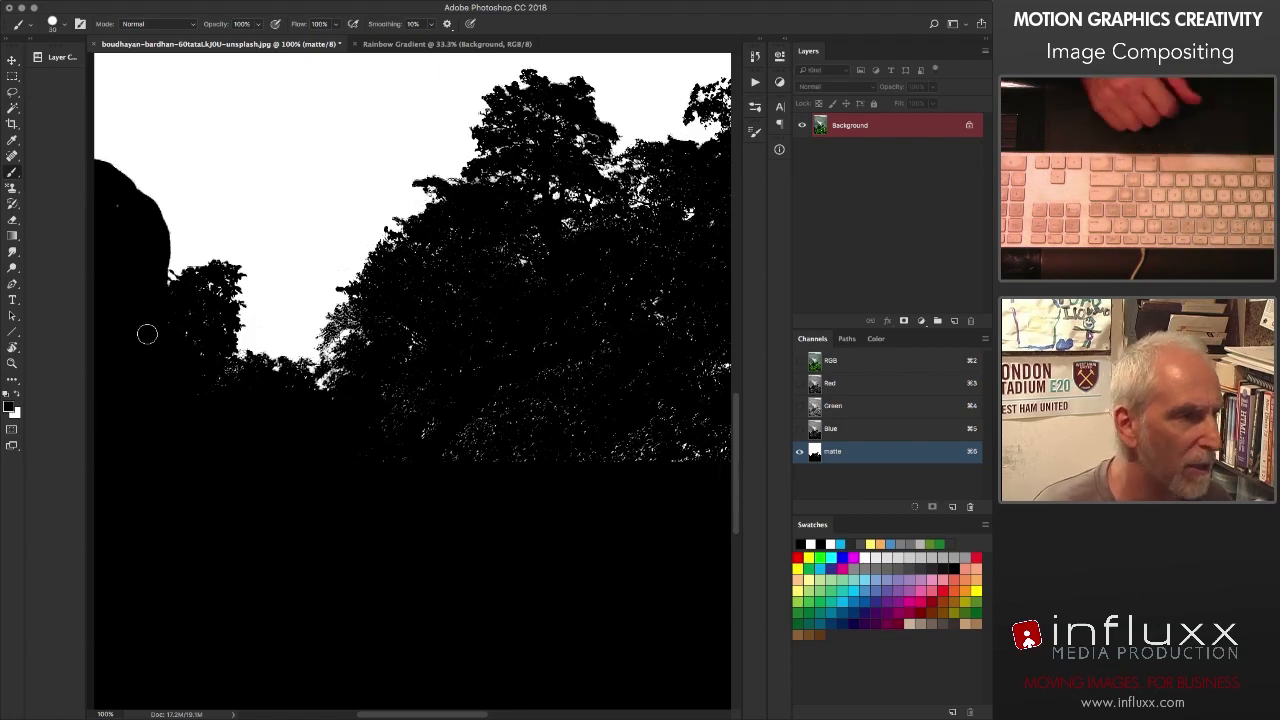
# Step: Paint black with a smaller brush over the white specks in the low trees and at the base of the large tree's left slope
pyautogui.press('super+plus')
pyautogui.press('super+plus')
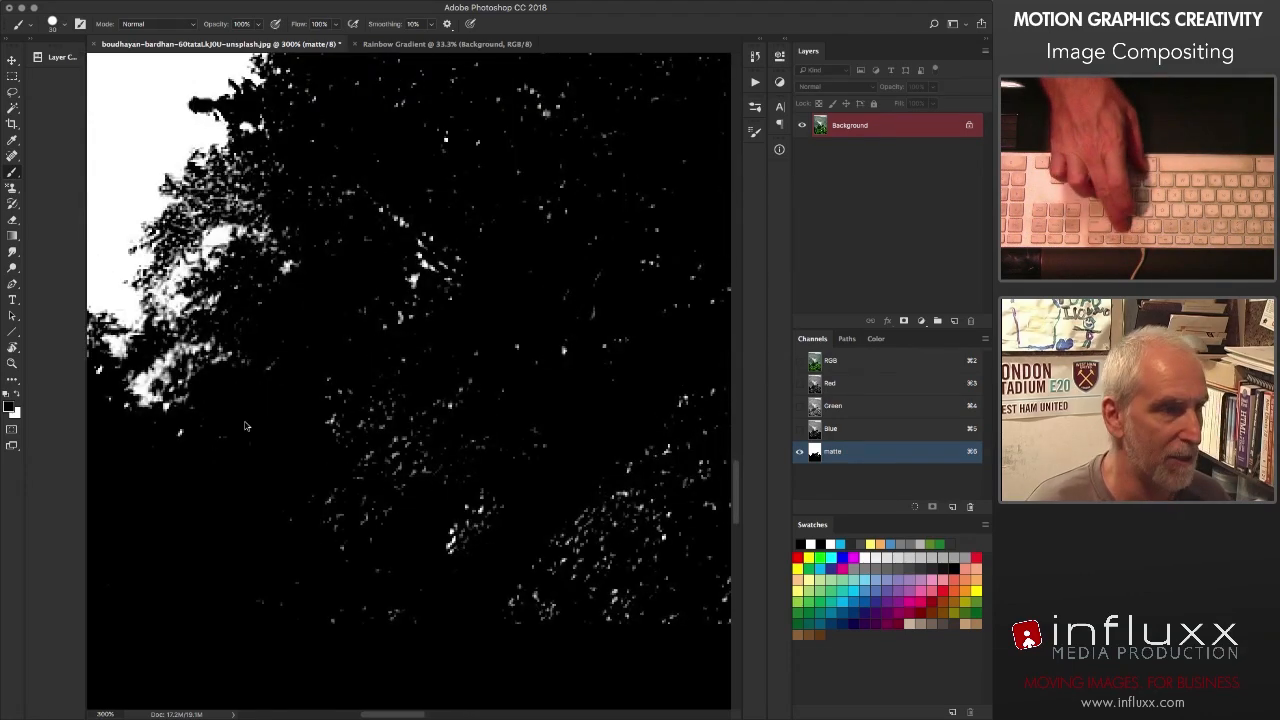
pyautogui.hscroll(-3, 347, 413)
pyautogui.scroll(2, 347, 413)
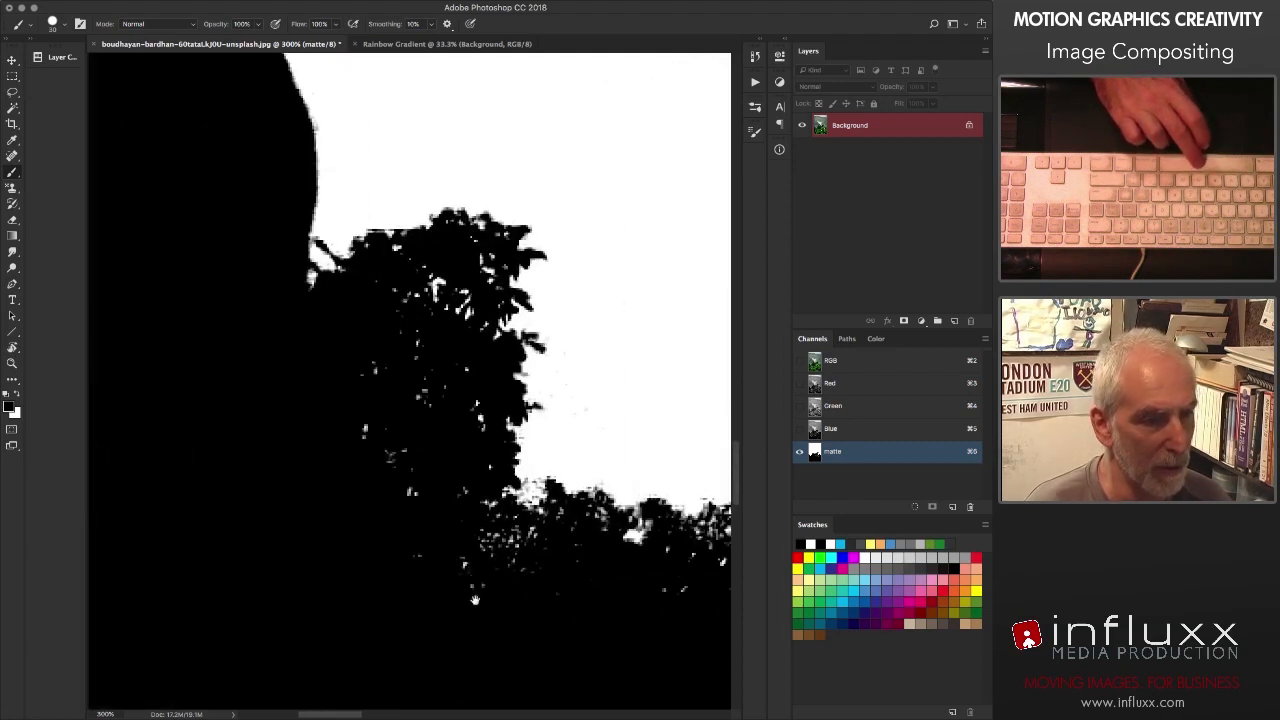
pyautogui.hscroll(4, 505, 605)
pyautogui.press('[')
pyautogui.press('[')
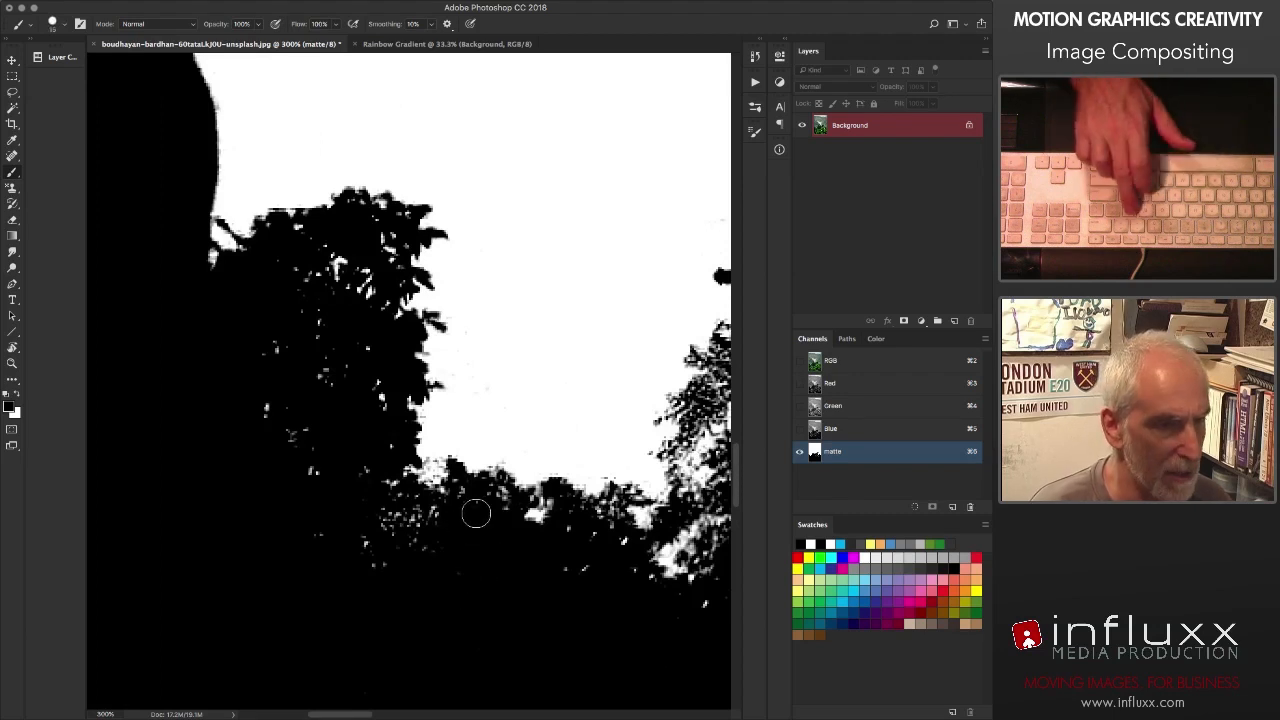
pyautogui.press('[')
pyautogui.press('[')
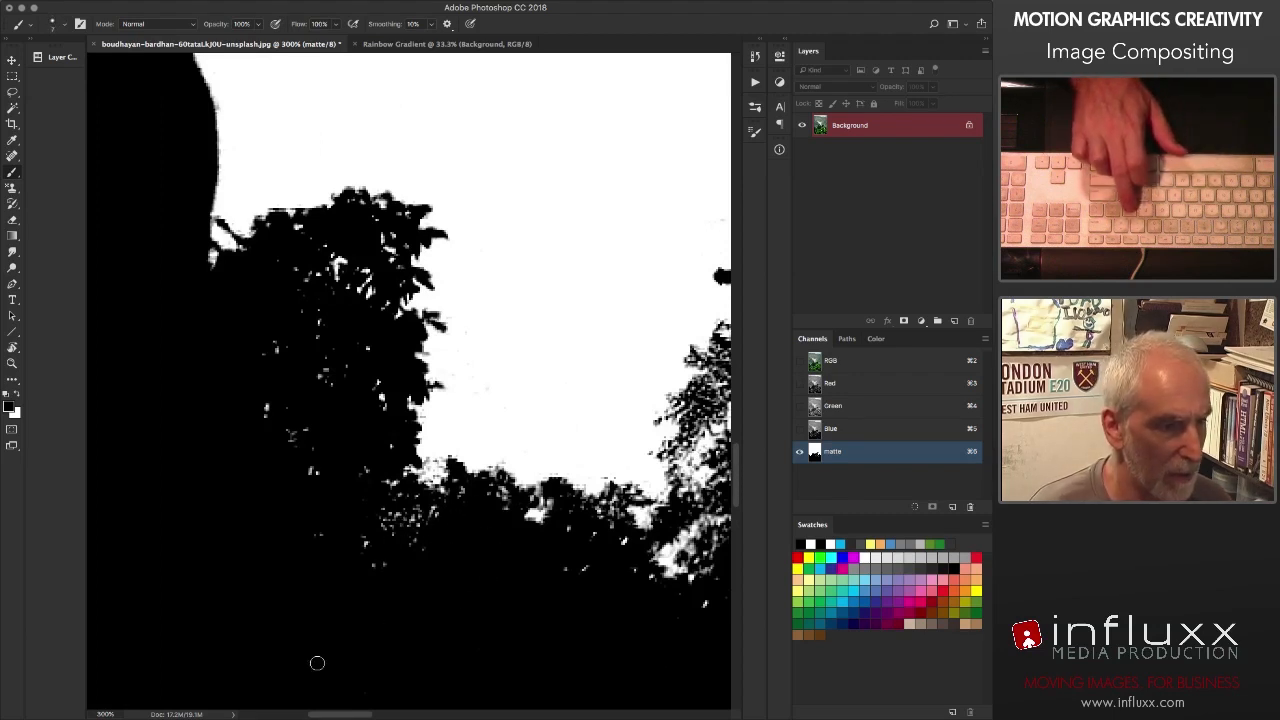
pyautogui.scroll(-5, 355, 348)
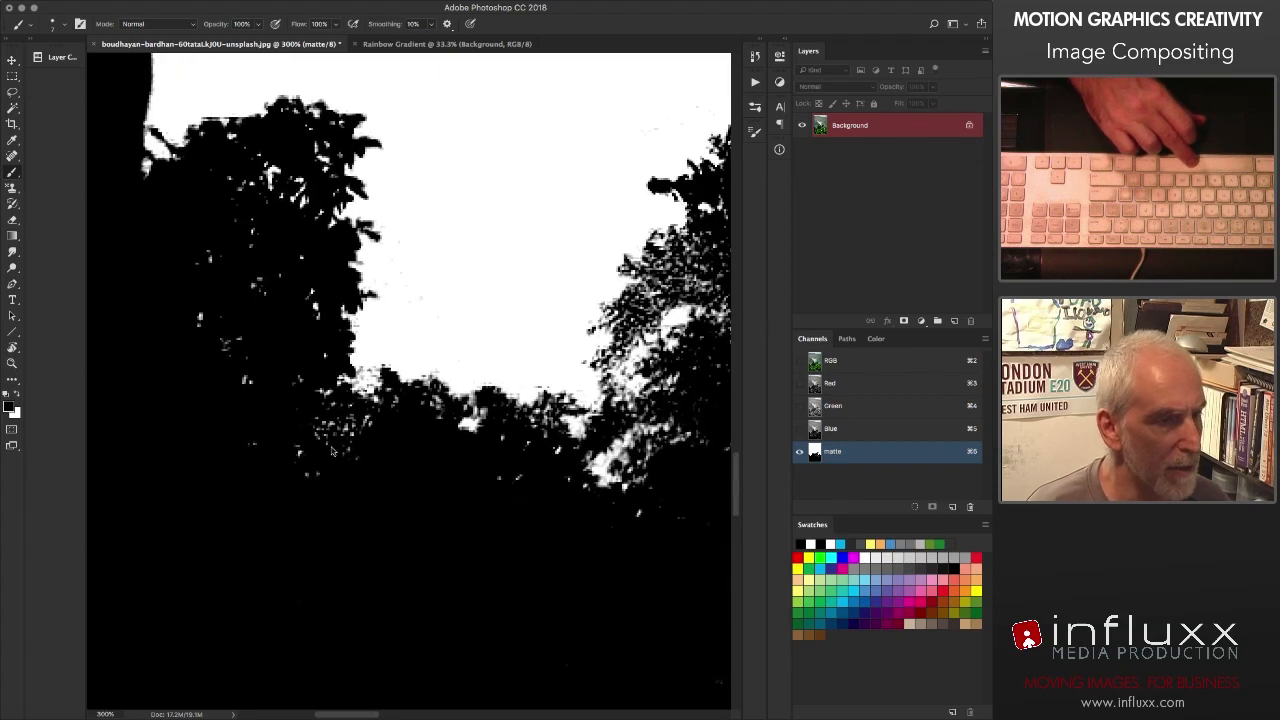
pyautogui.hscroll(4, 400, 420)
pyautogui.moveTo(581, 510); pyautogui.dragTo(296, 538)
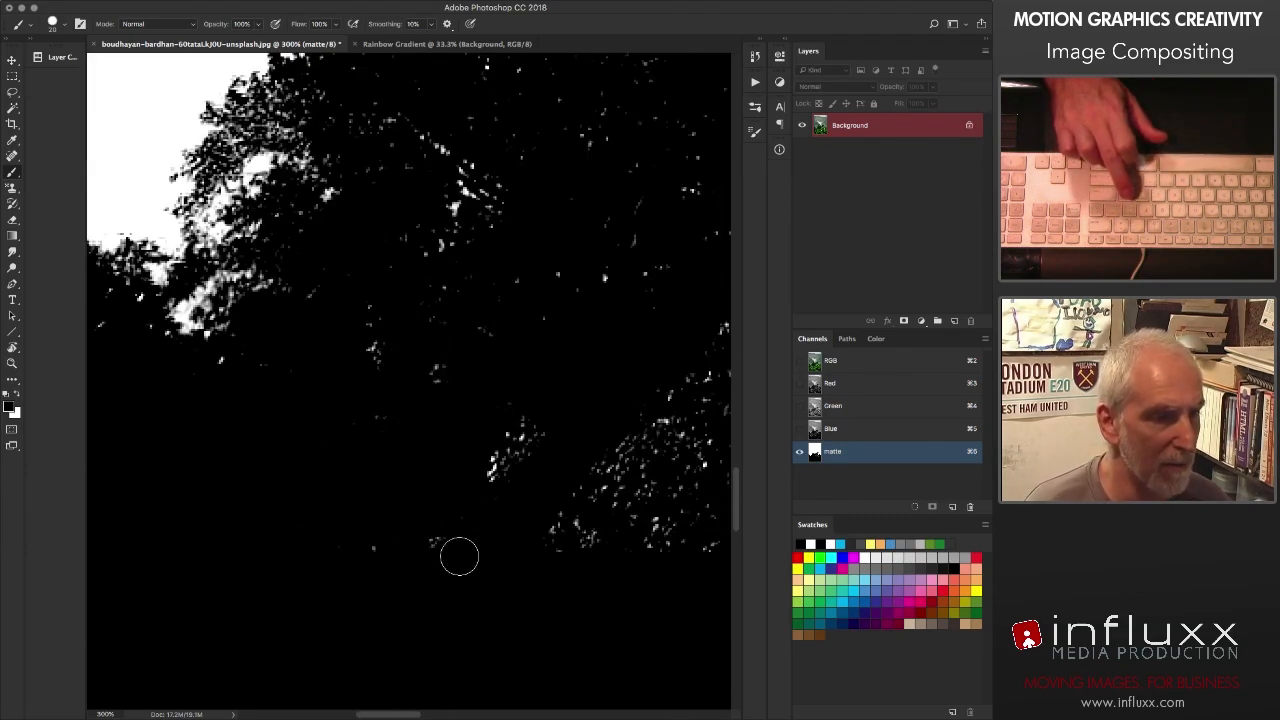
# Step: Paint black with a larger brush over the white specks inside the lower half of the large tree
pyautogui.scroll(5, 400, 310)
pyautogui.hscroll(-2, 380, 283)
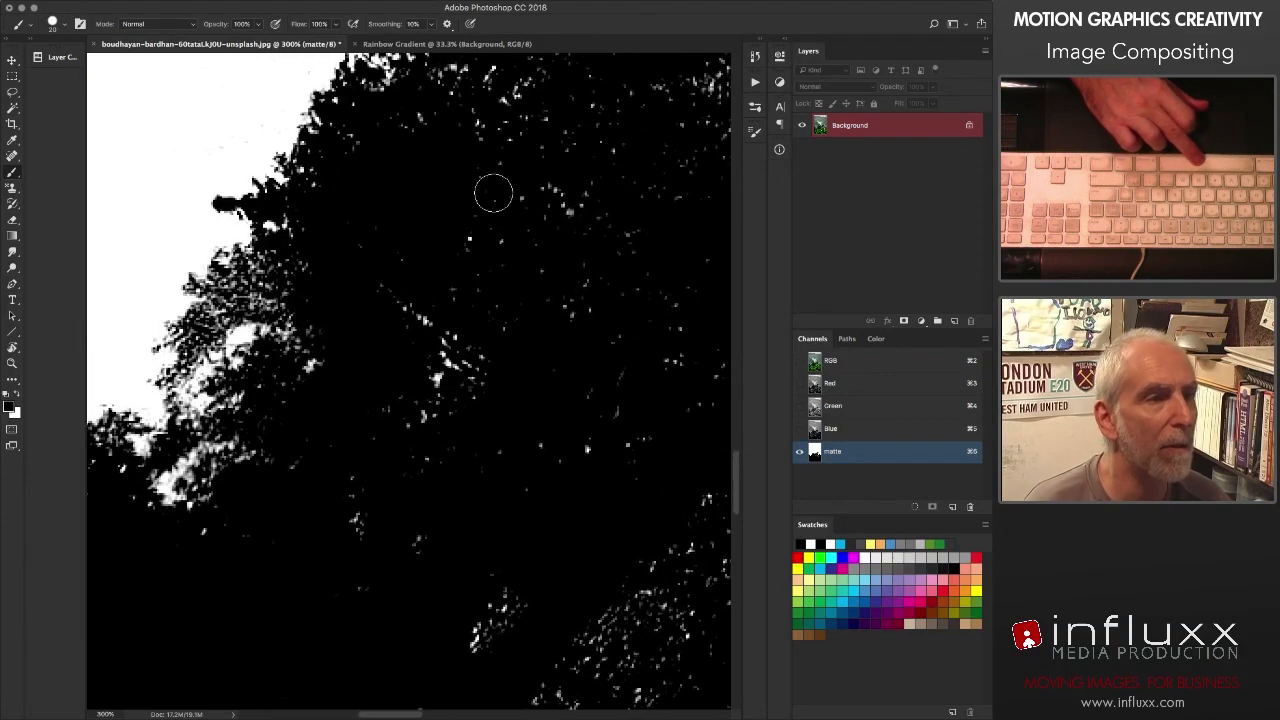
pyautogui.press('super+minus')
pyautogui.press('super+minus')
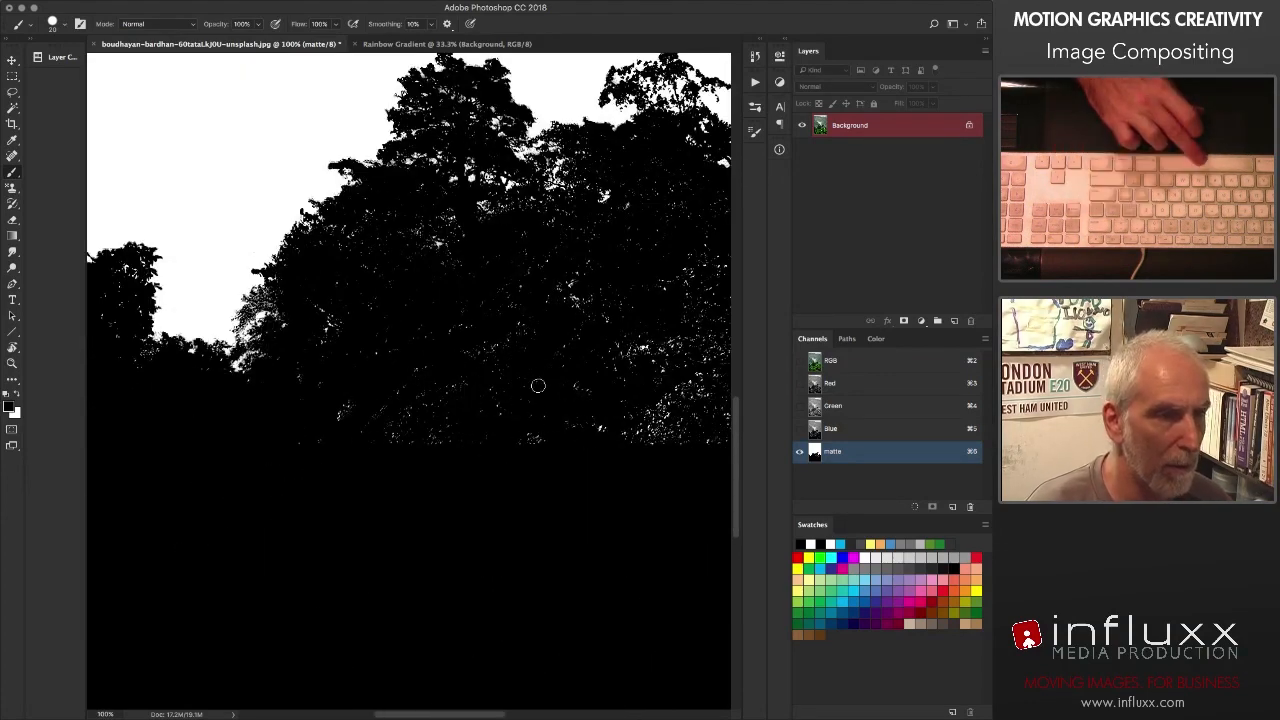
pyautogui.press(']')
pyautogui.press(']')
pyautogui.press(']')
pyautogui.press(']')
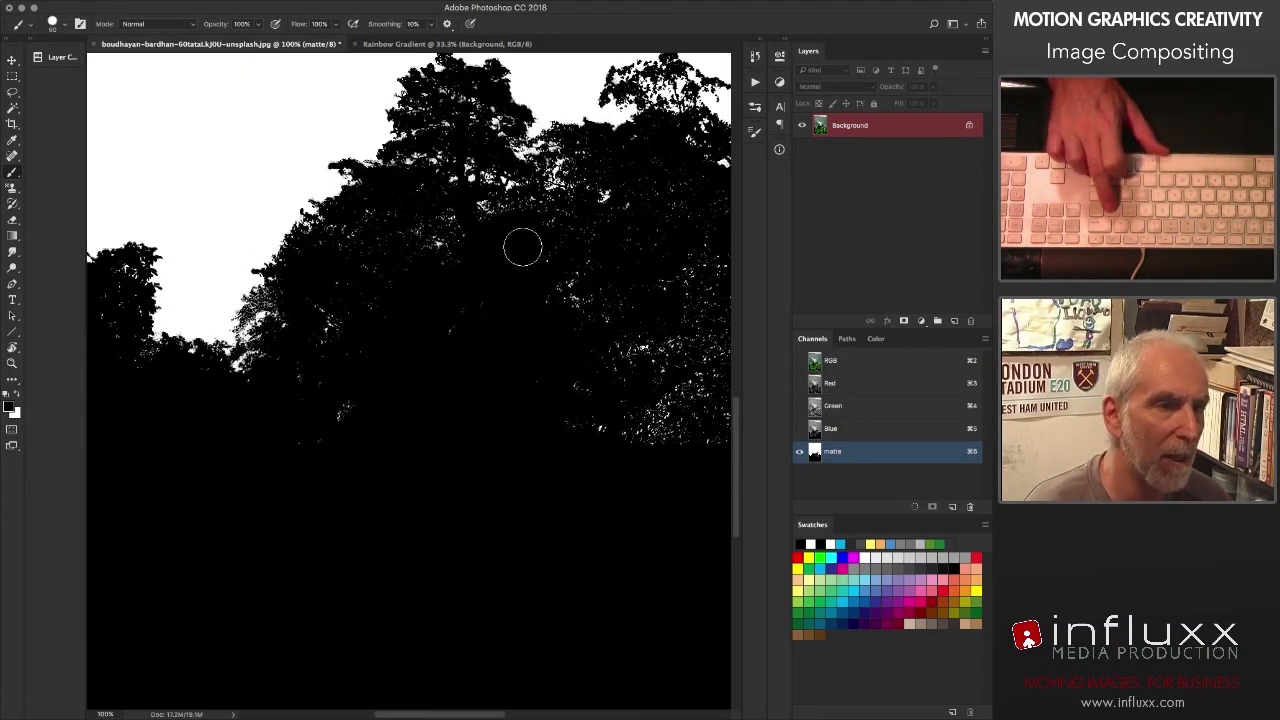
# Step: Paint out the specks in the middle of the tree mass and check the matte against the photo using the RGB overlay
pyautogui.scroll(5, 589, 320)
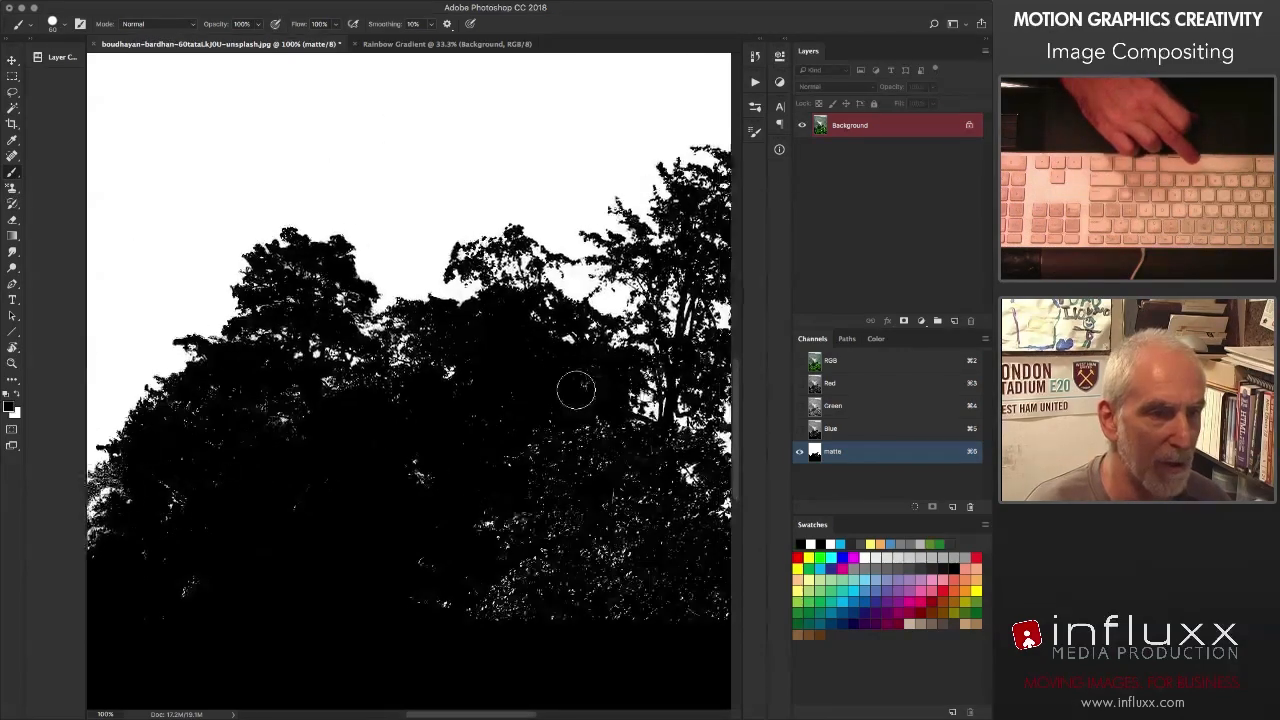
pyautogui.scroll(-2, 509, 473)
pyautogui.hscroll(2, 509, 473)
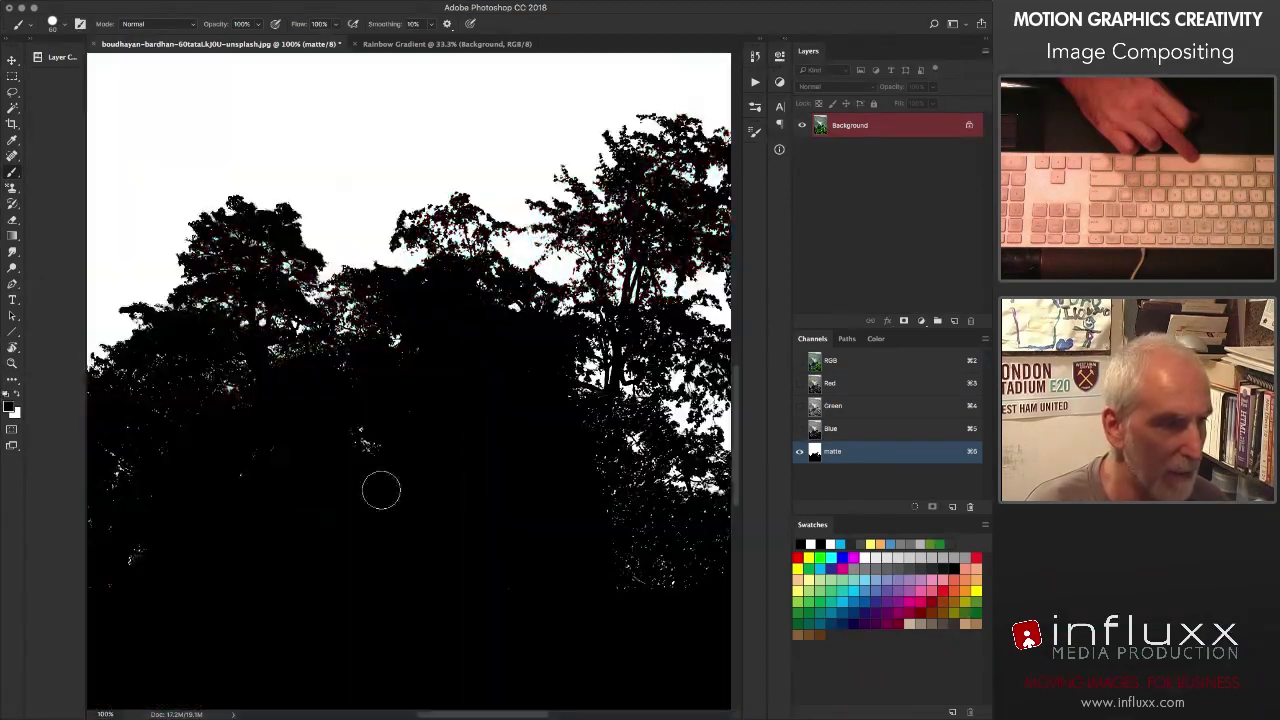
pyautogui.moveTo(406, 363); pyautogui.dragTo(282, 557)
pyautogui.click(799, 361)
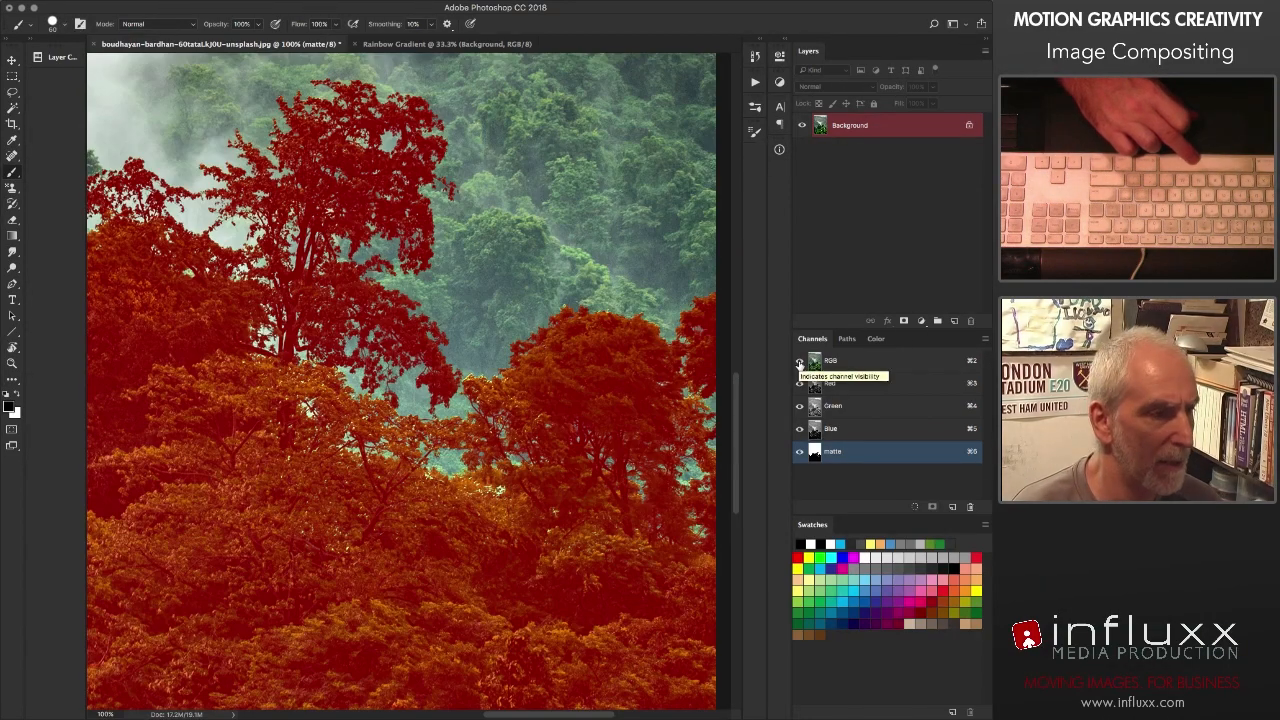
pyautogui.click(799, 362)
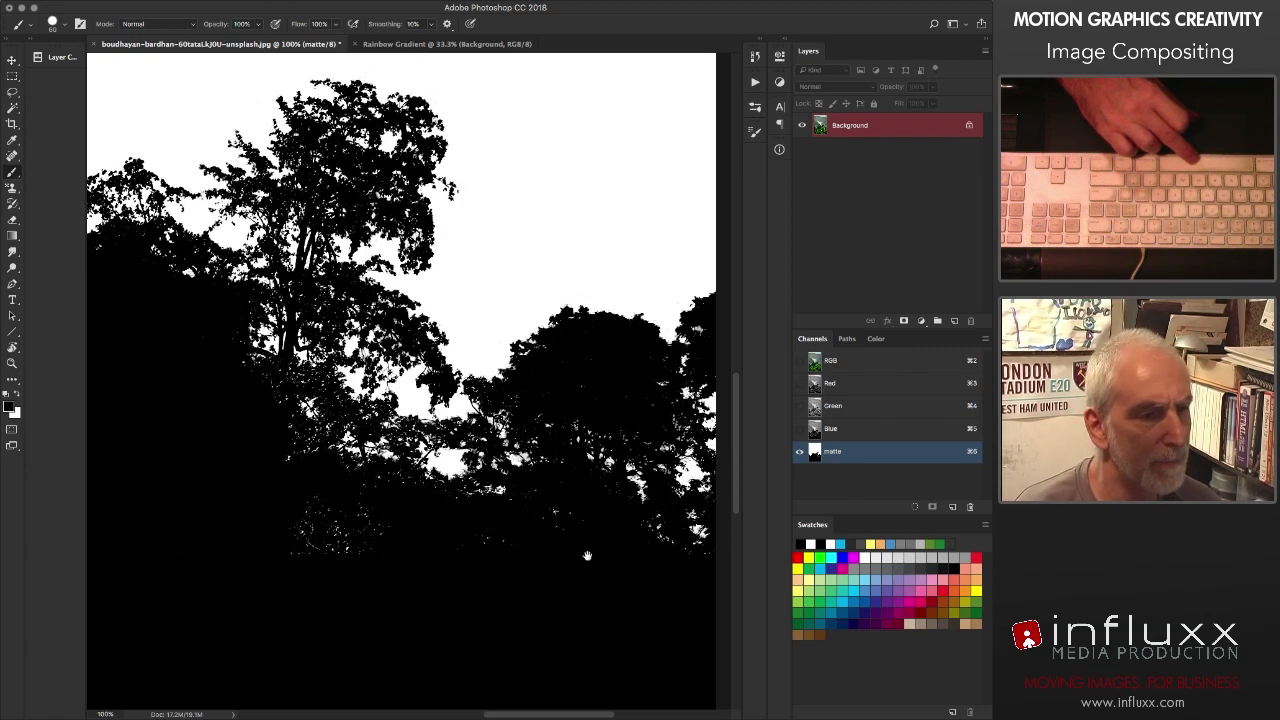
# Step: Paint black with a smaller brush over the specks inside the rounded tree near the photo's right edge and along its base
pyautogui.press('super+plus')
pyautogui.press('super+plus')
pyautogui.press('[')
pyautogui.press('[')
pyautogui.press('[')
pyautogui.press('[')
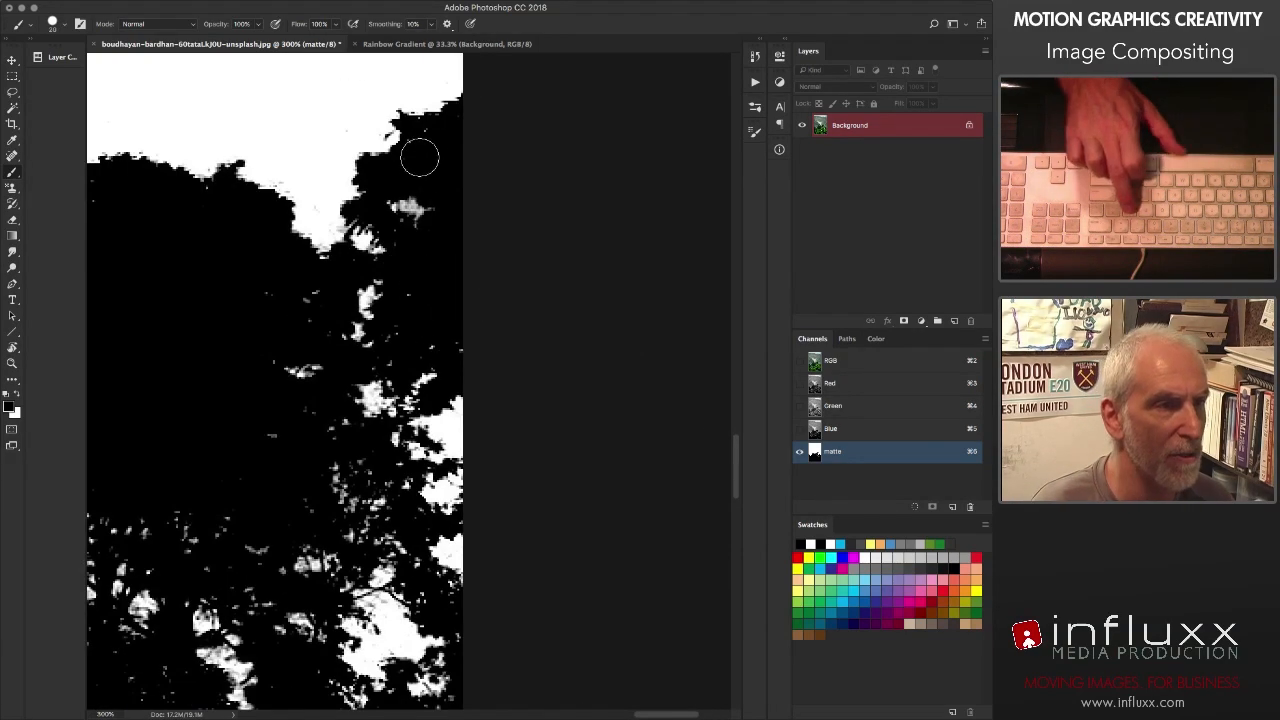
pyautogui.moveTo(268, 438)
pyautogui.mouseDown()
pyautogui.moveTo(268, 358)
pyautogui.moveTo(496, 480)
pyautogui.mouseUp()
pyautogui.scroll(-5, 560, 525)
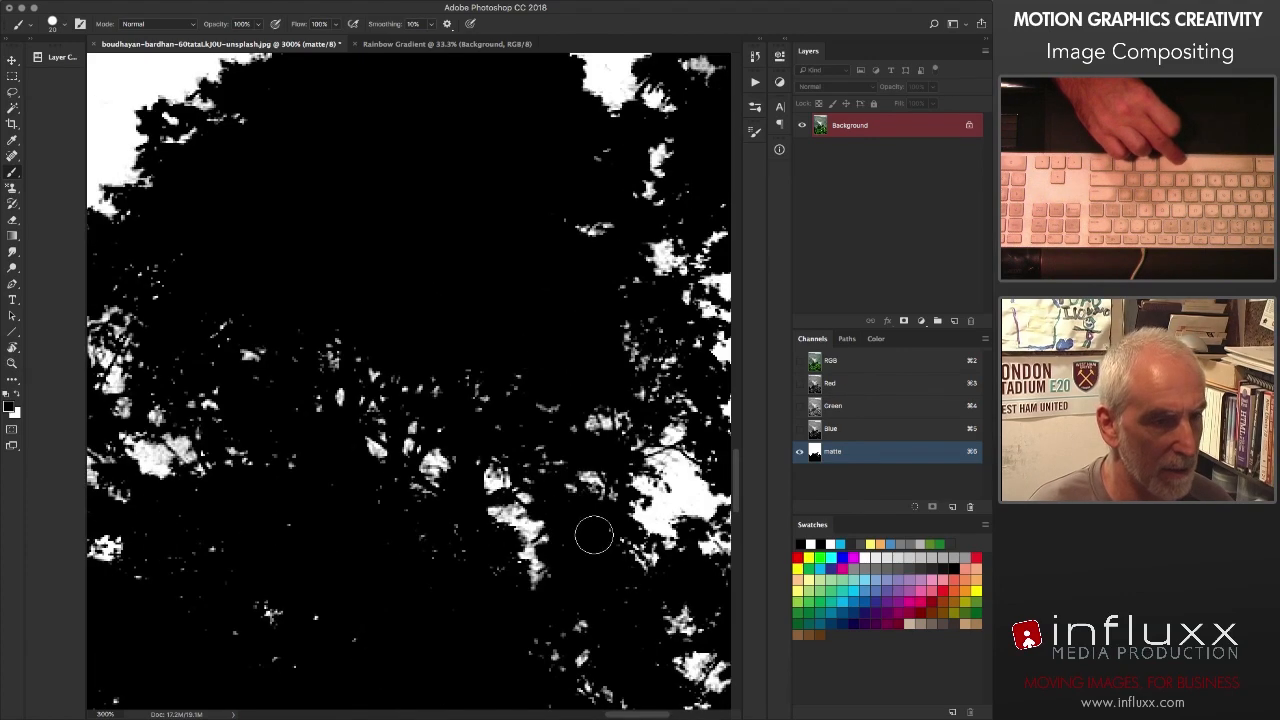
pyautogui.scroll(-3, 623, 563)
pyautogui.scroll(5, 430, 320)
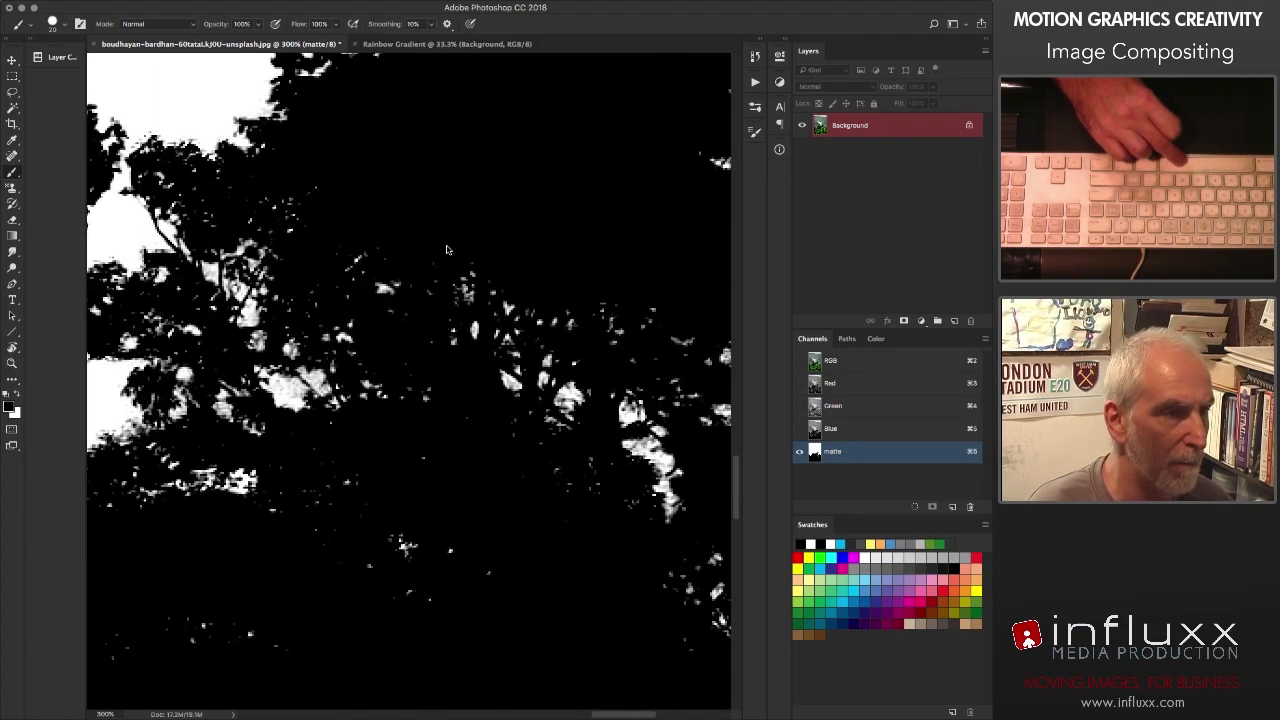
pyautogui.scroll(5, 400, 660)
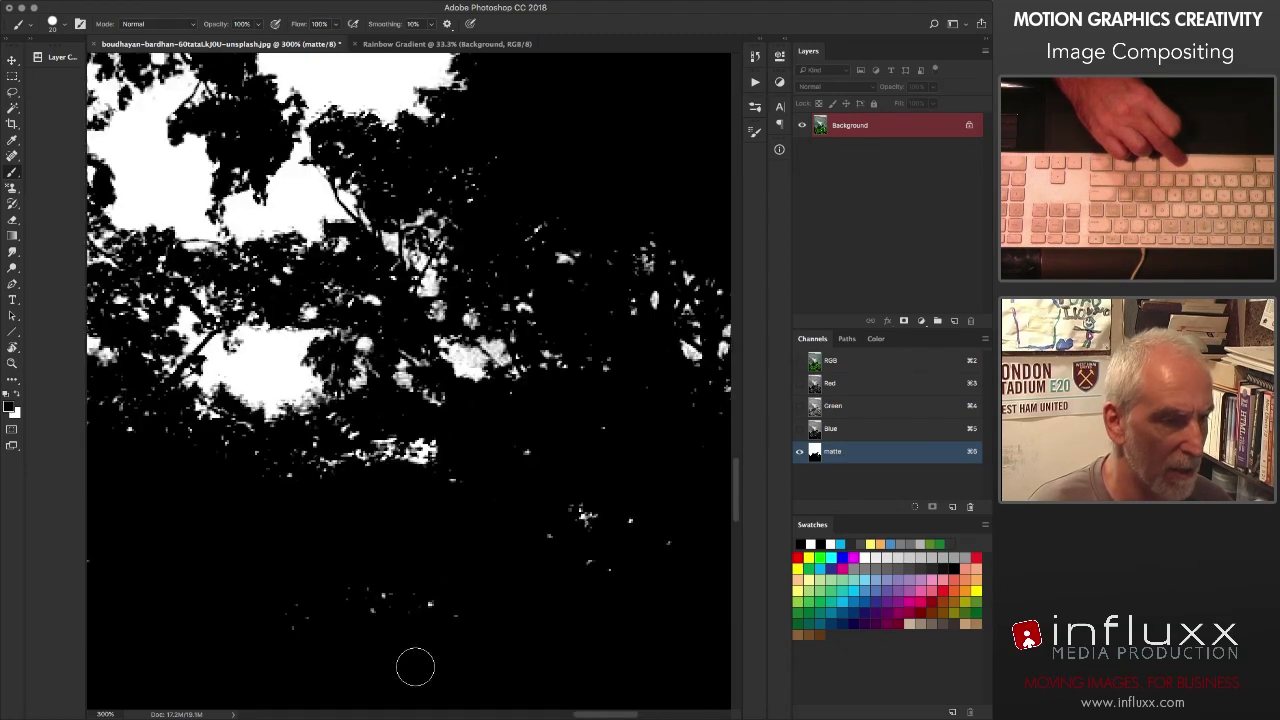
# Step: Reduce the brush further and paint black over the specks below the tall tree's lower branches
pyautogui.scroll(8, 380, 486)
pyautogui.press('[')
pyautogui.press('[')
pyautogui.press('[')
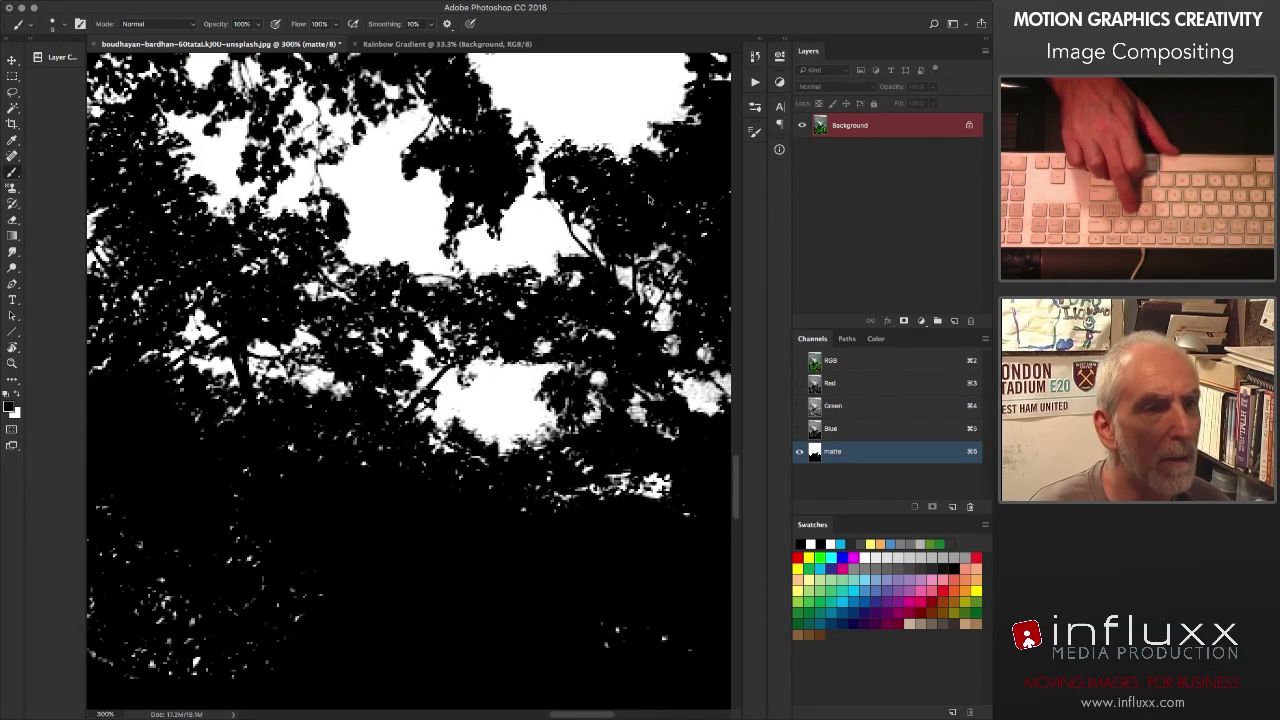
pyautogui.scroll(2, 540, 542)
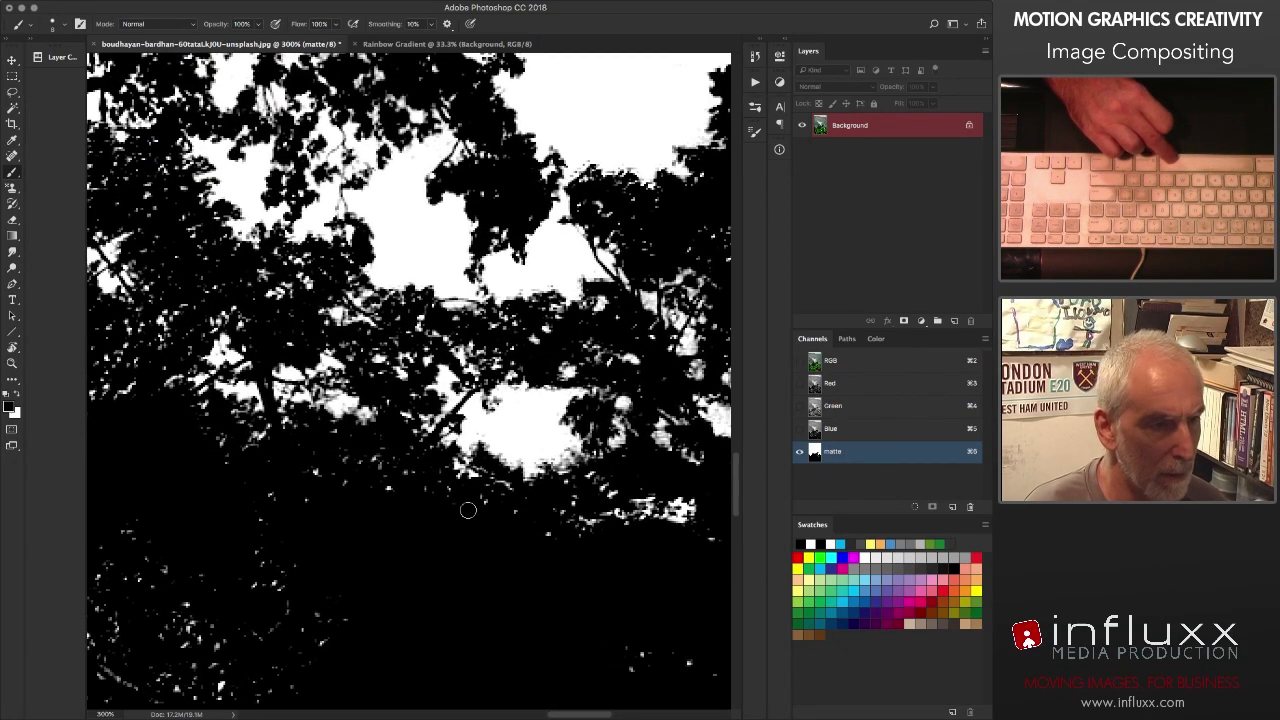
pyautogui.scroll(-5, 468, 510)
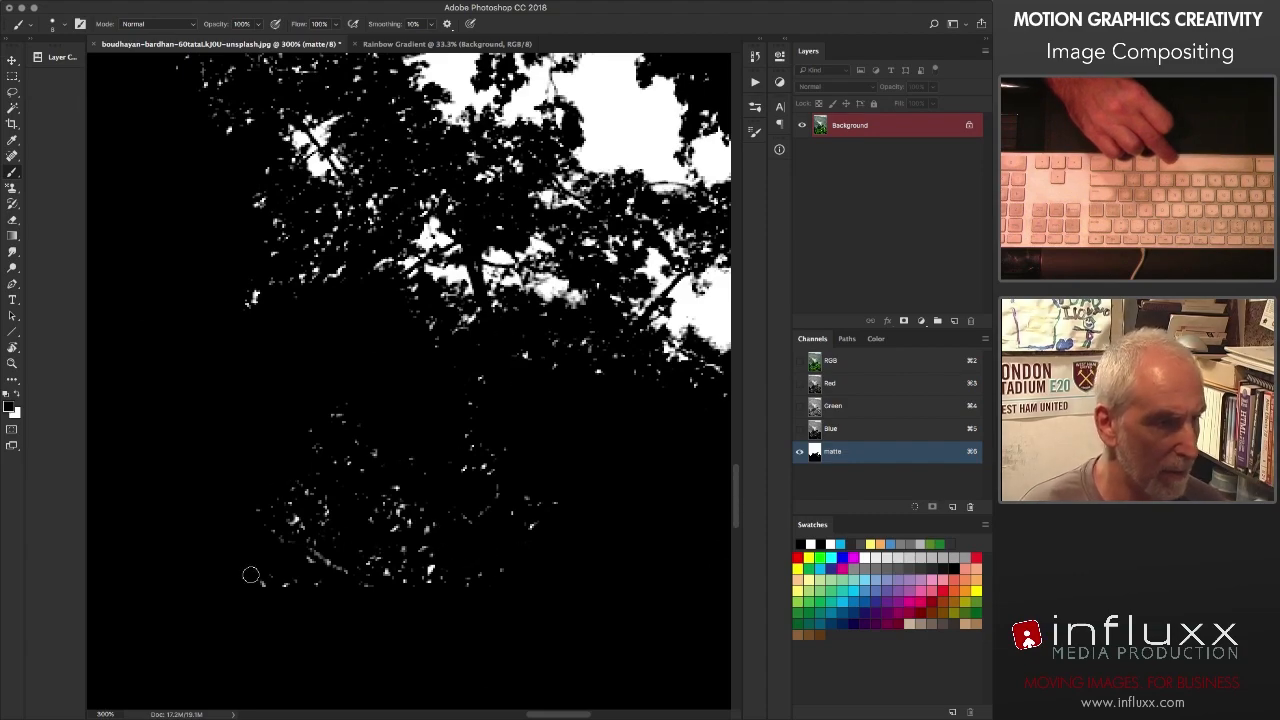
pyautogui.scroll(-10, 420, 440)
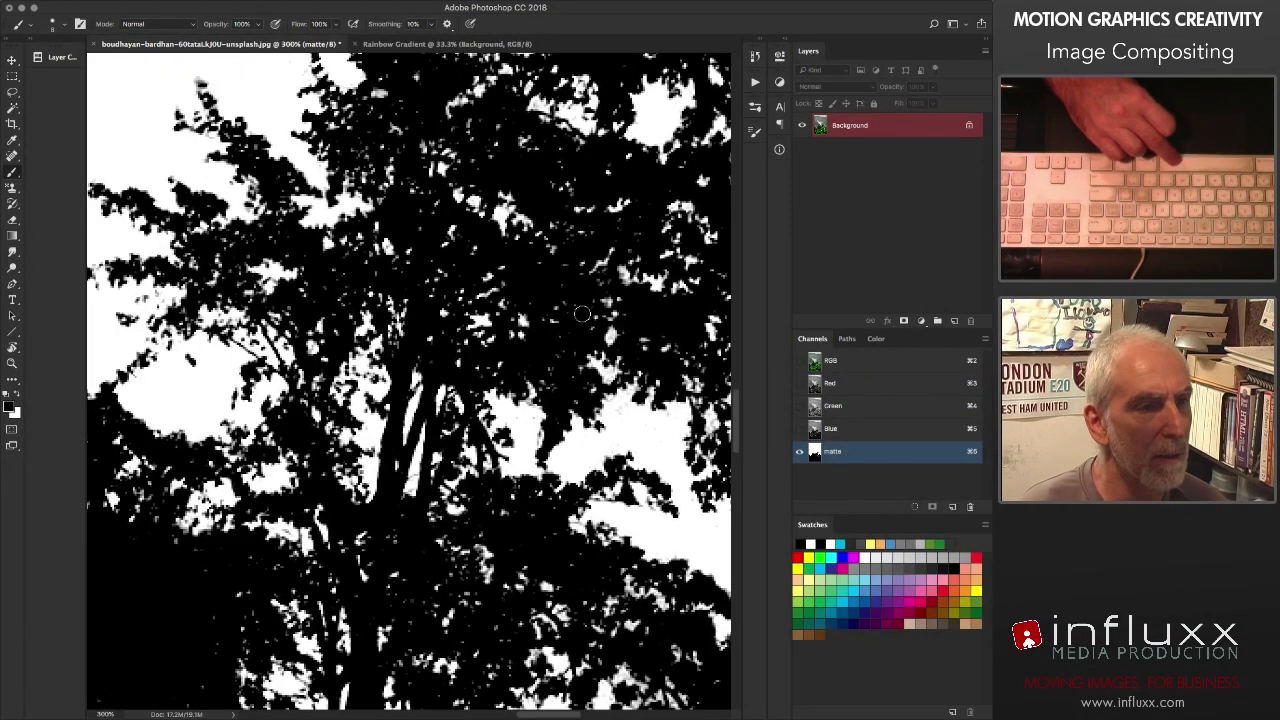
# Step: Paint black over the remaining specks in the dense foliage between the large tree and the tall tree's trunk
pyautogui.hscroll(-5, 324, 290)
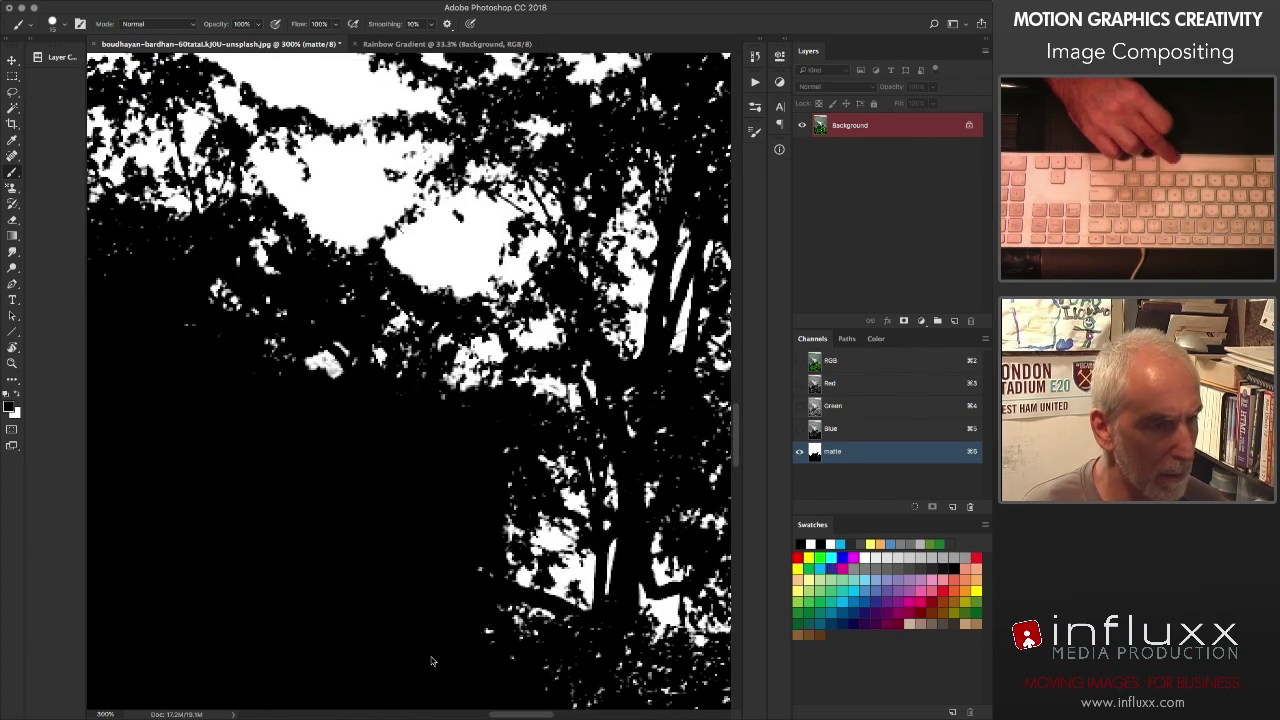
pyautogui.scroll(5, 460, 530)
pyautogui.moveTo(471, 497); pyautogui.dragTo(571, 497)
pyautogui.moveTo(408, 342); pyautogui.dragTo(514, 405)
pyautogui.moveTo(354, 459); pyautogui.dragTo(600, 323)
pyautogui.scroll(-5, 503, 555)
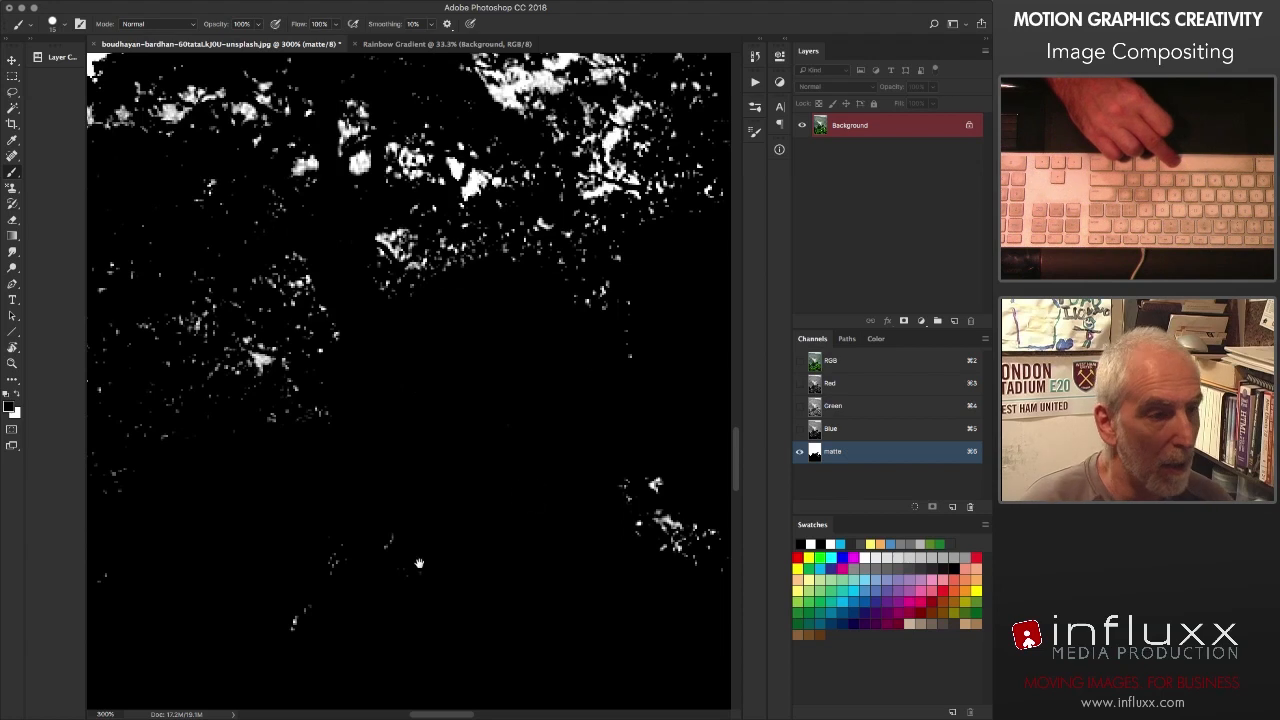
# Step: Paint black over the specks inside the large tree just behind its left slope, keeping the leafy outline
pyautogui.scroll(5, 419, 563)
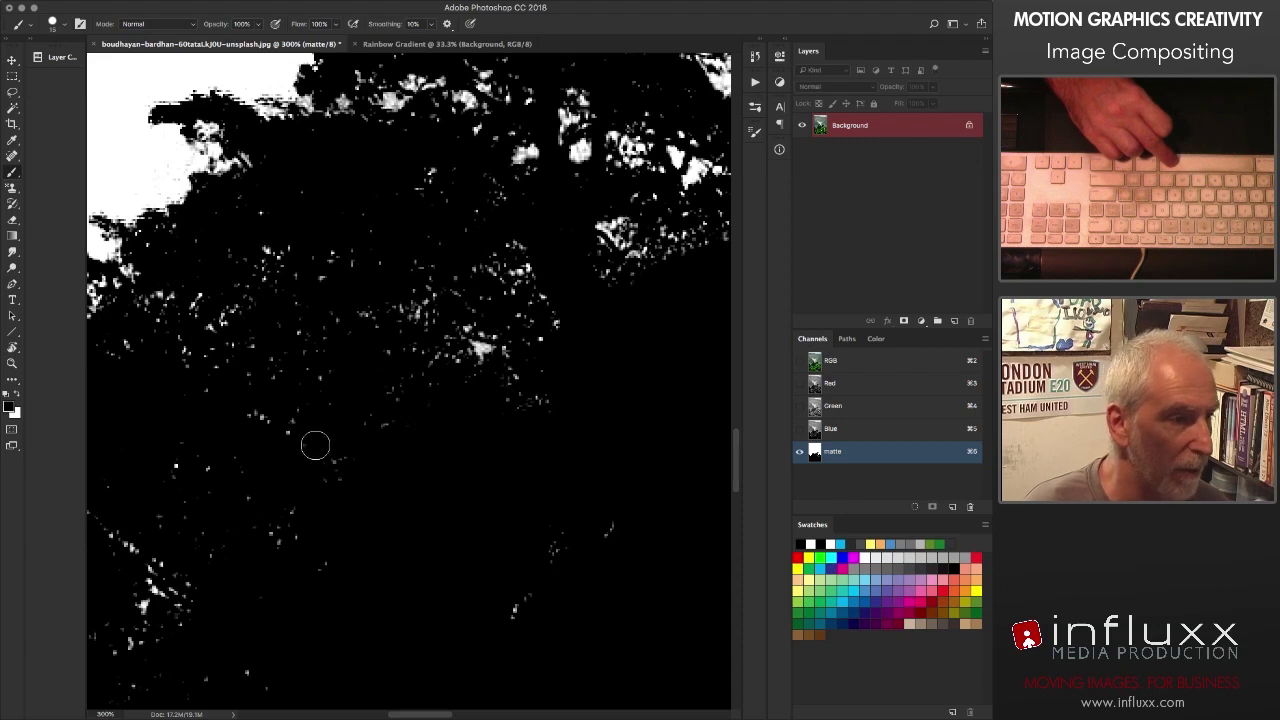
pyautogui.hscroll(-3, 307, 460)
pyautogui.scroll(2, 307, 460)
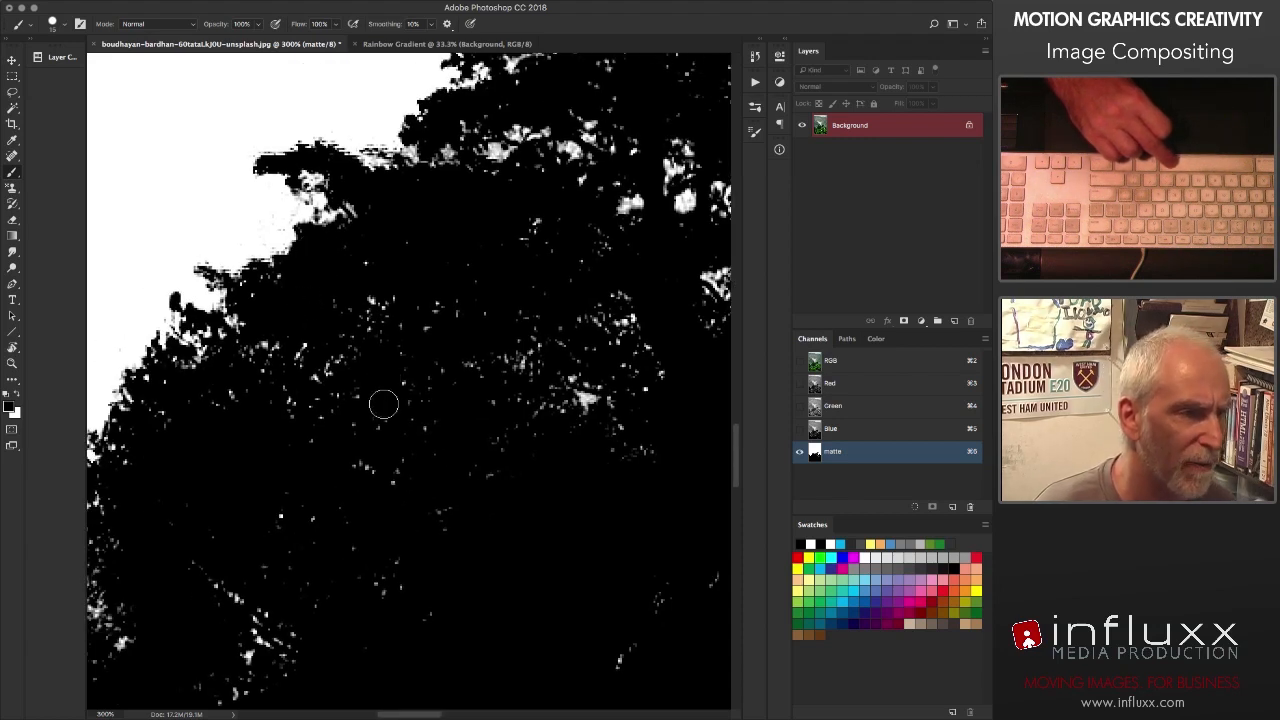
pyautogui.hscroll(-3, 383, 404)
pyautogui.scroll(-1, 383, 404)
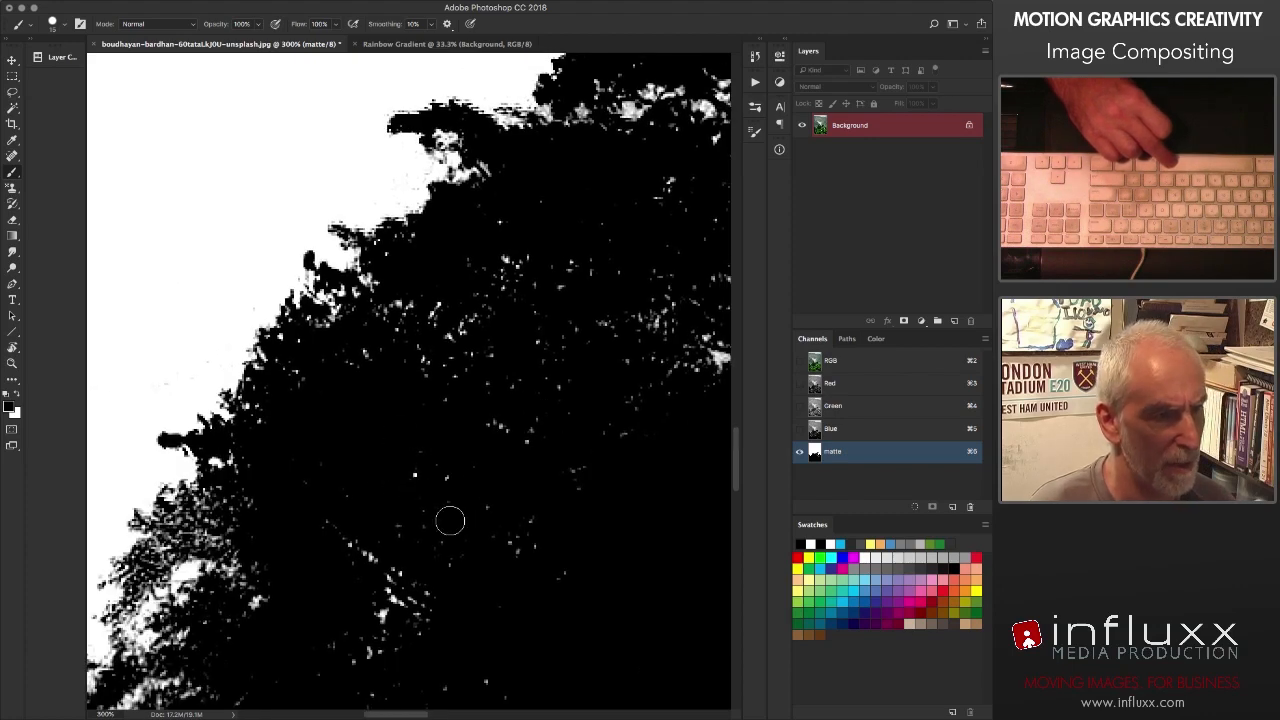
pyautogui.hscroll(-3, 441, 564)
pyautogui.scroll(-2, 441, 564)
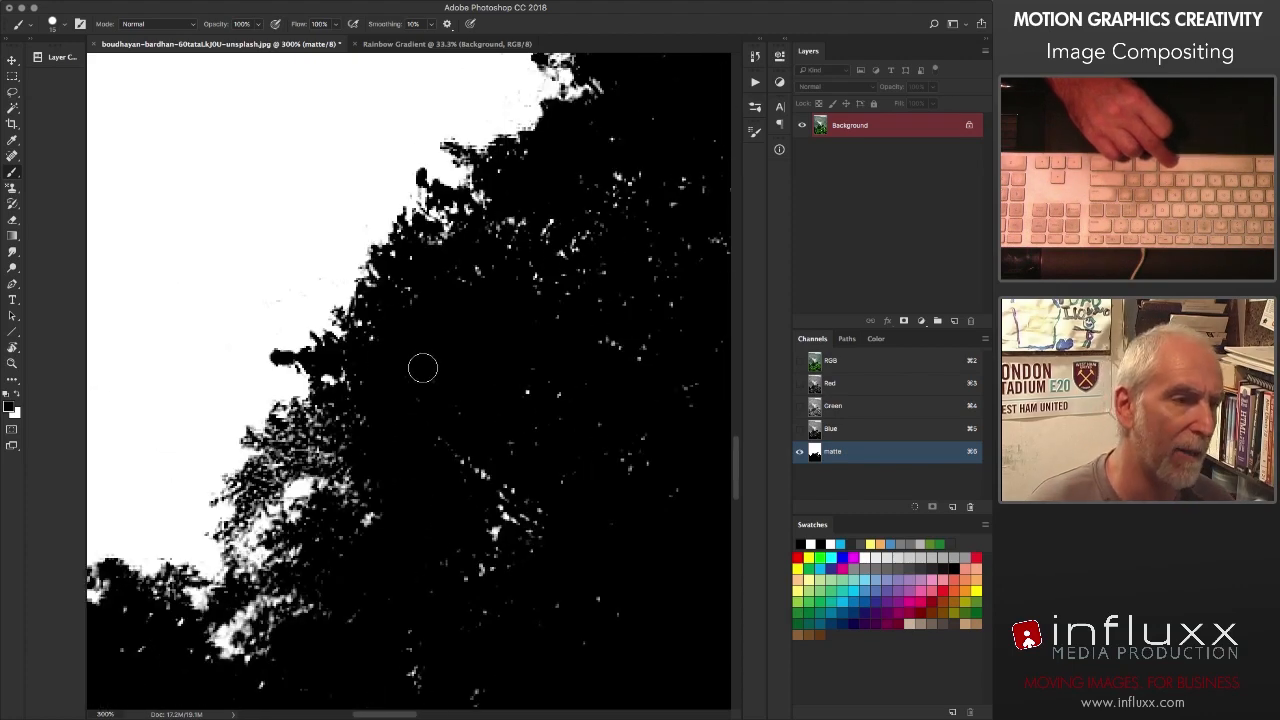
pyautogui.scroll(-5, 377, 513)
pyautogui.hscroll(-1, 377, 513)
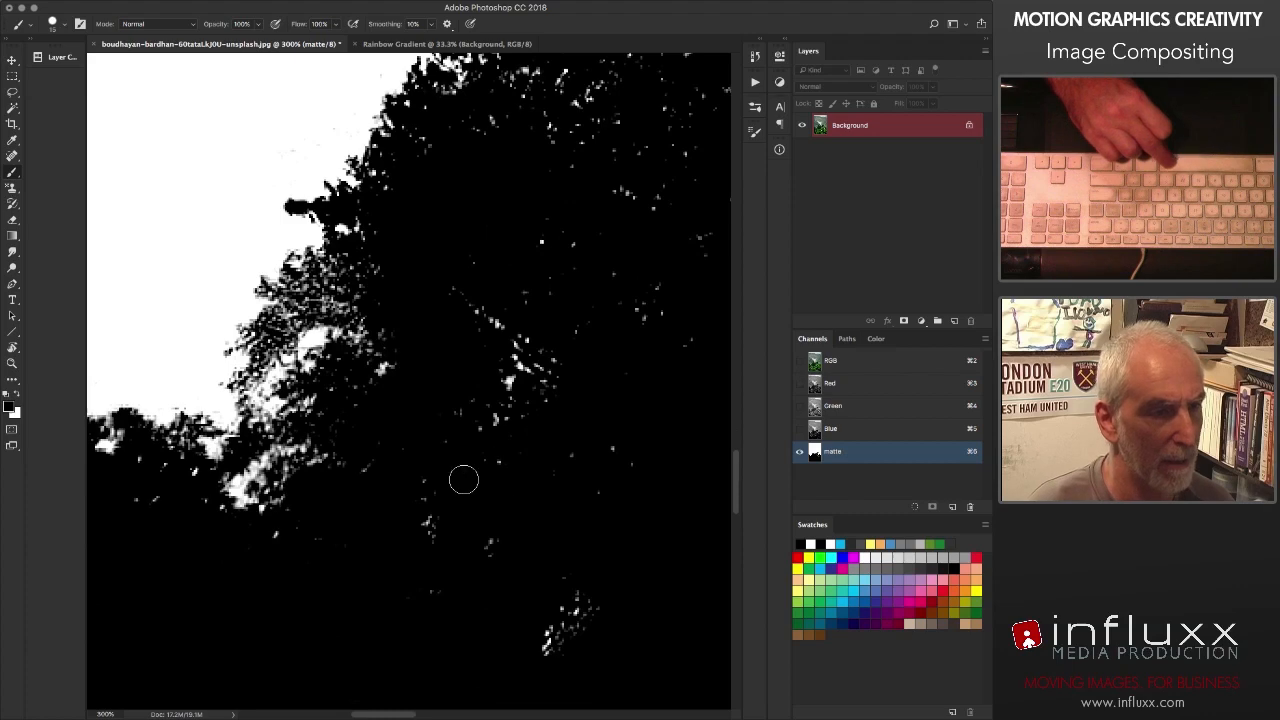
pyautogui.scroll(-3, 397, 486)
pyautogui.hscroll(-1, 397, 486)
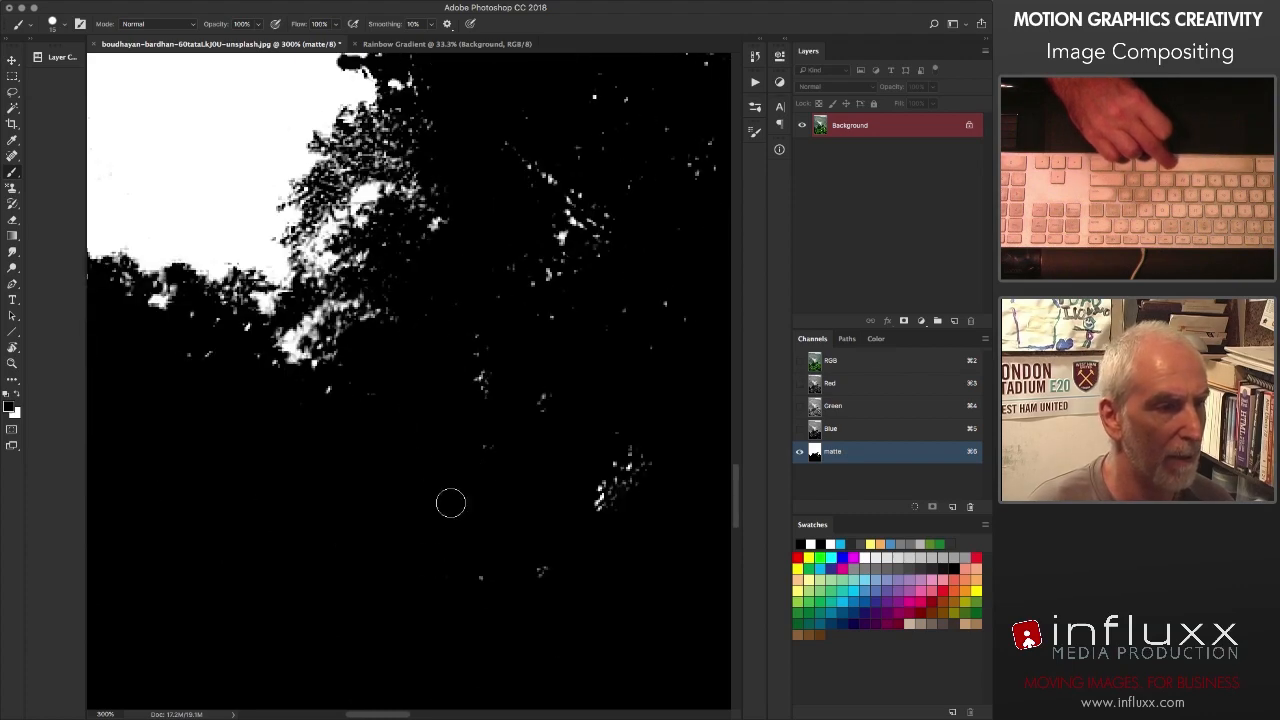
pyautogui.hscroll(5, 557, 514)
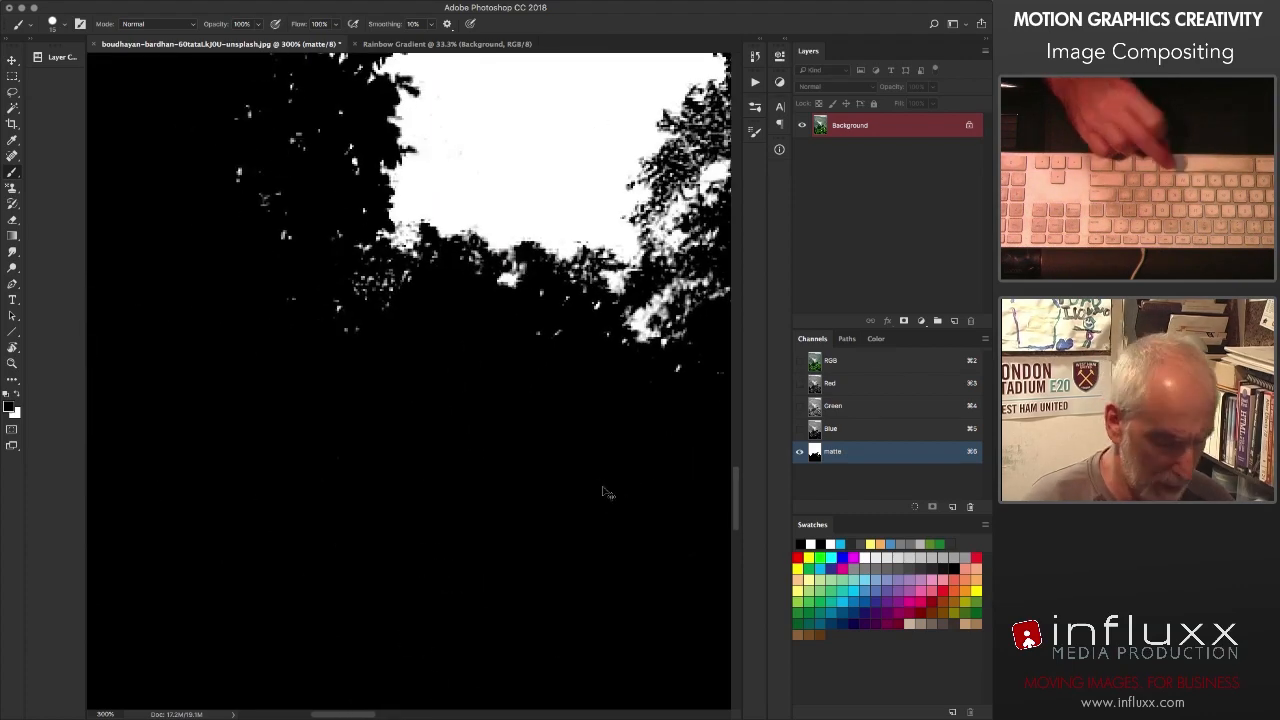
# Step: Fit the whole matte in view and marquee-select the area below the trees across the full image width
pyautogui.press('super+0')
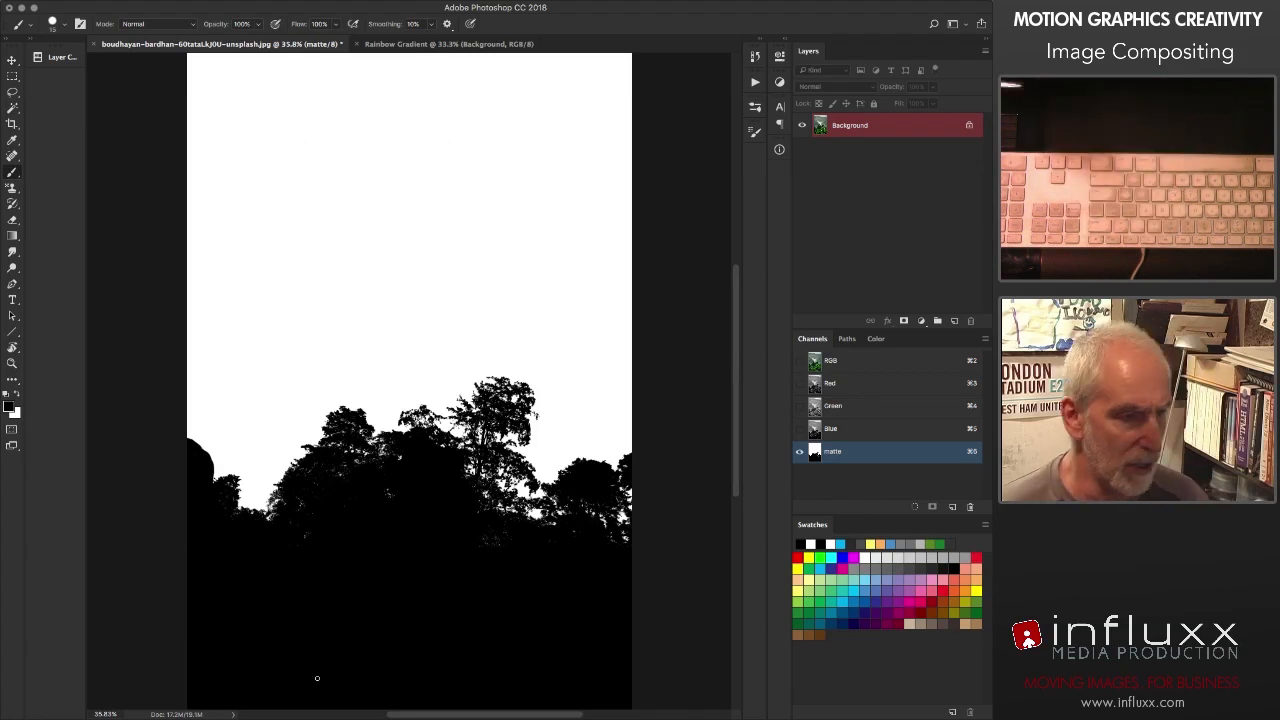
pyautogui.press('m')
pyautogui.moveTo(176, 572); pyautogui.dragTo(688, 716)
pyautogui.press('super+0')
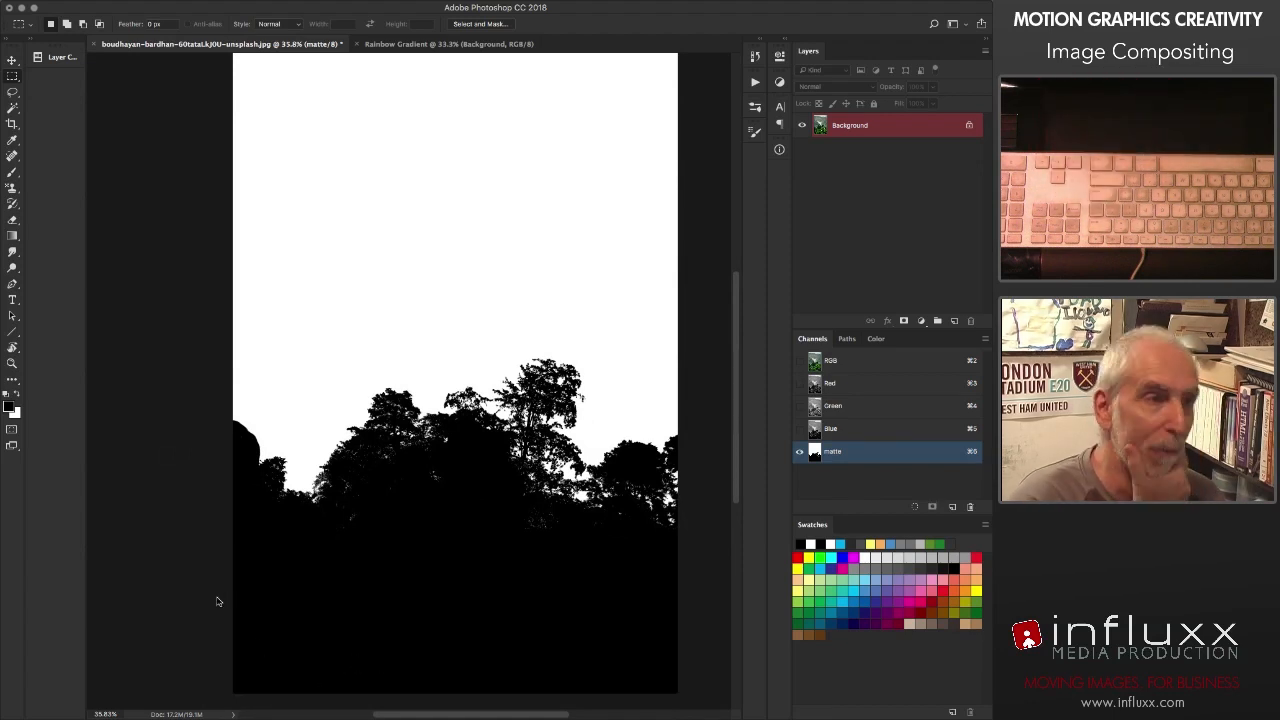
# Step: Invert the matte channel so the trees are white, and return to the RGB composite channel
pyautogui.moveTo(397, 311); pyautogui.dragTo(391, 327)
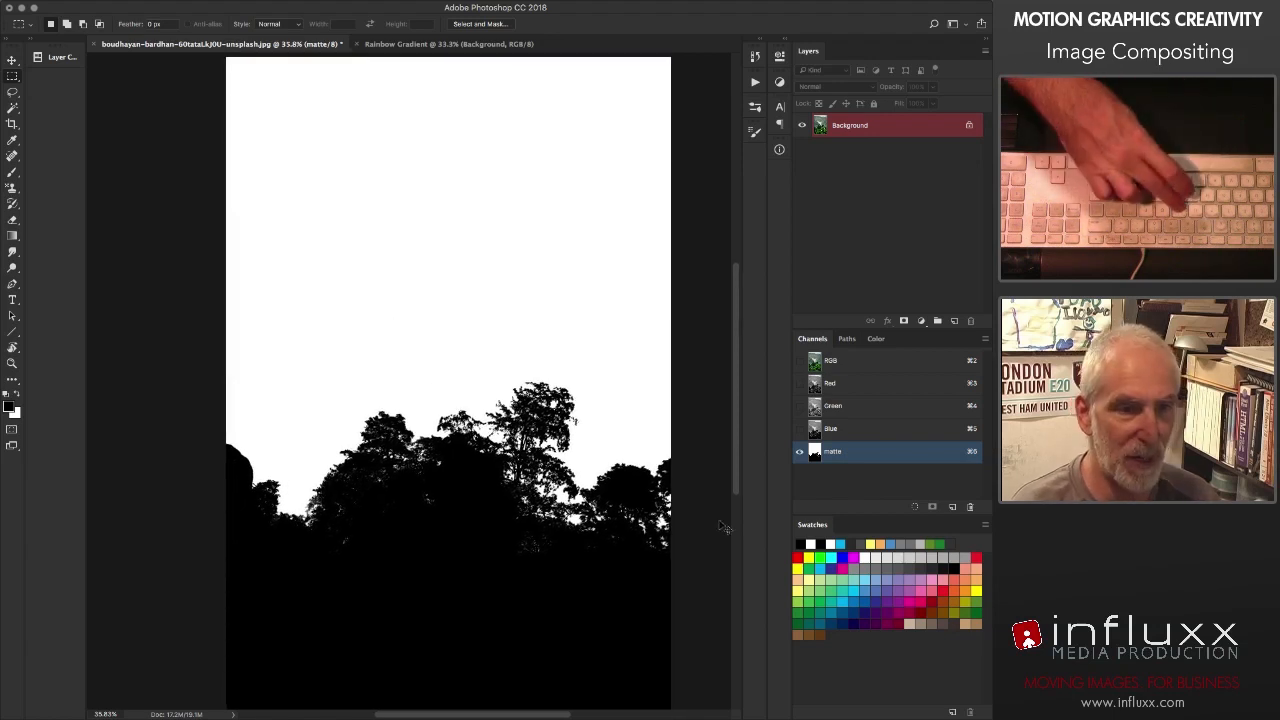
pyautogui.press('super+i')
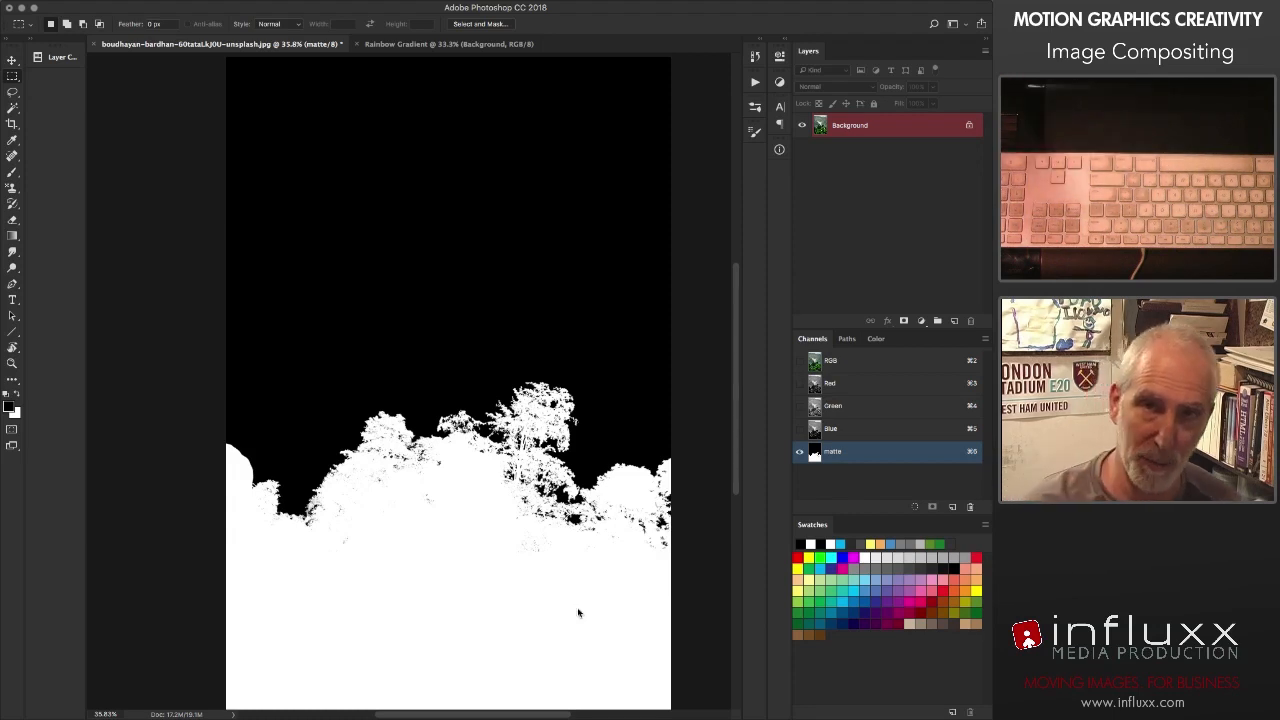
pyautogui.click(813, 364)
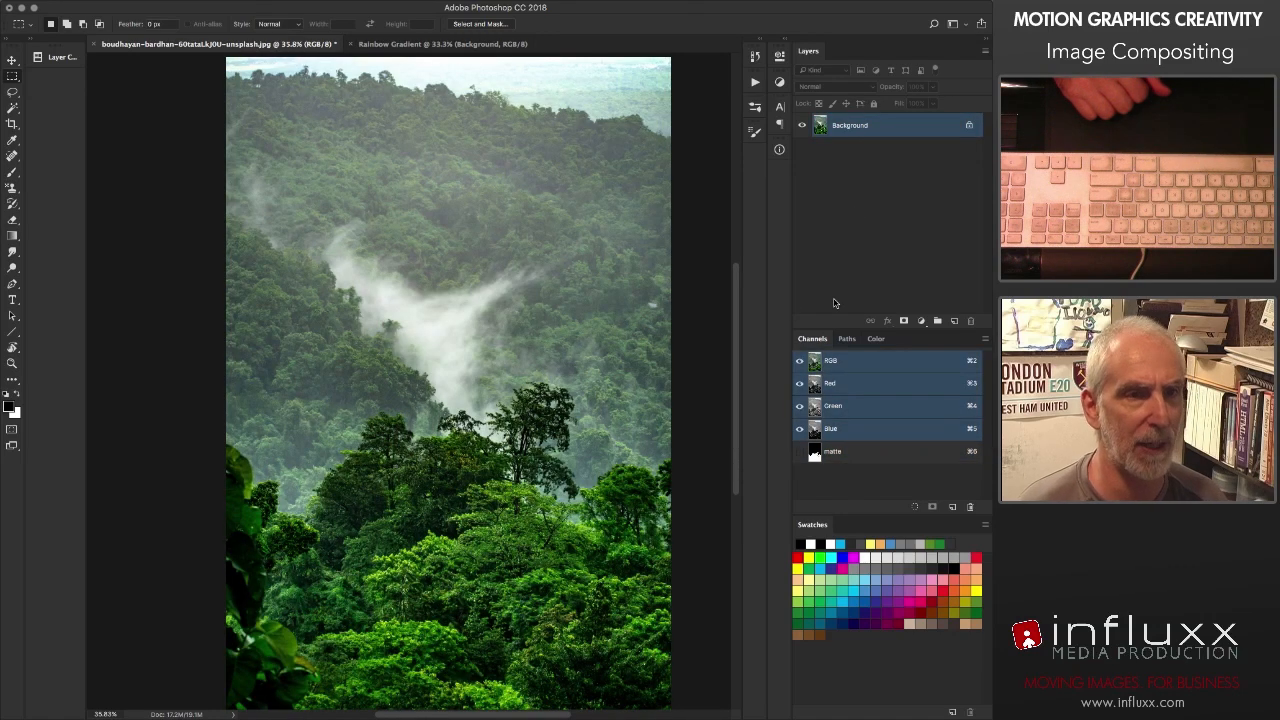
# Step: Load the matte channel as a selection, copy the foreground trees to a new layer and name it fg
pyautogui.keyDown('super'); pyautogui.click(816, 452); pyautogui.keyUp('super')
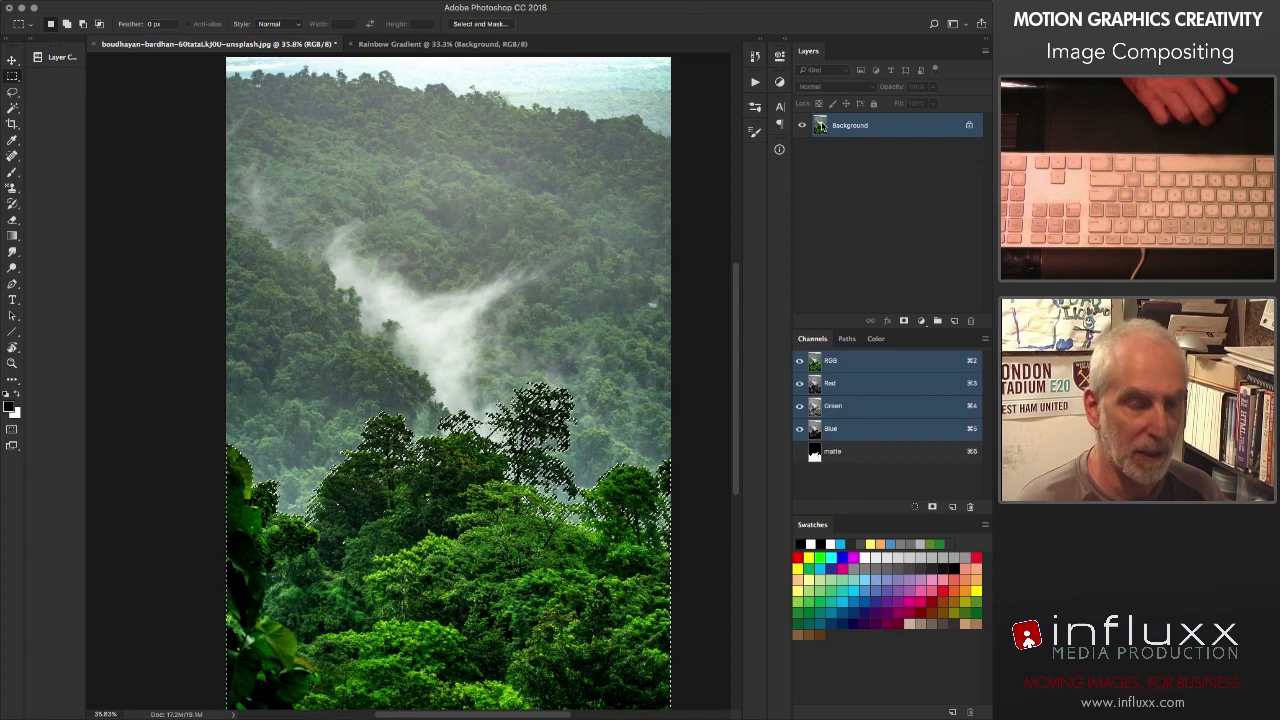
pyautogui.press('super+d')
pyautogui.press('super+j')
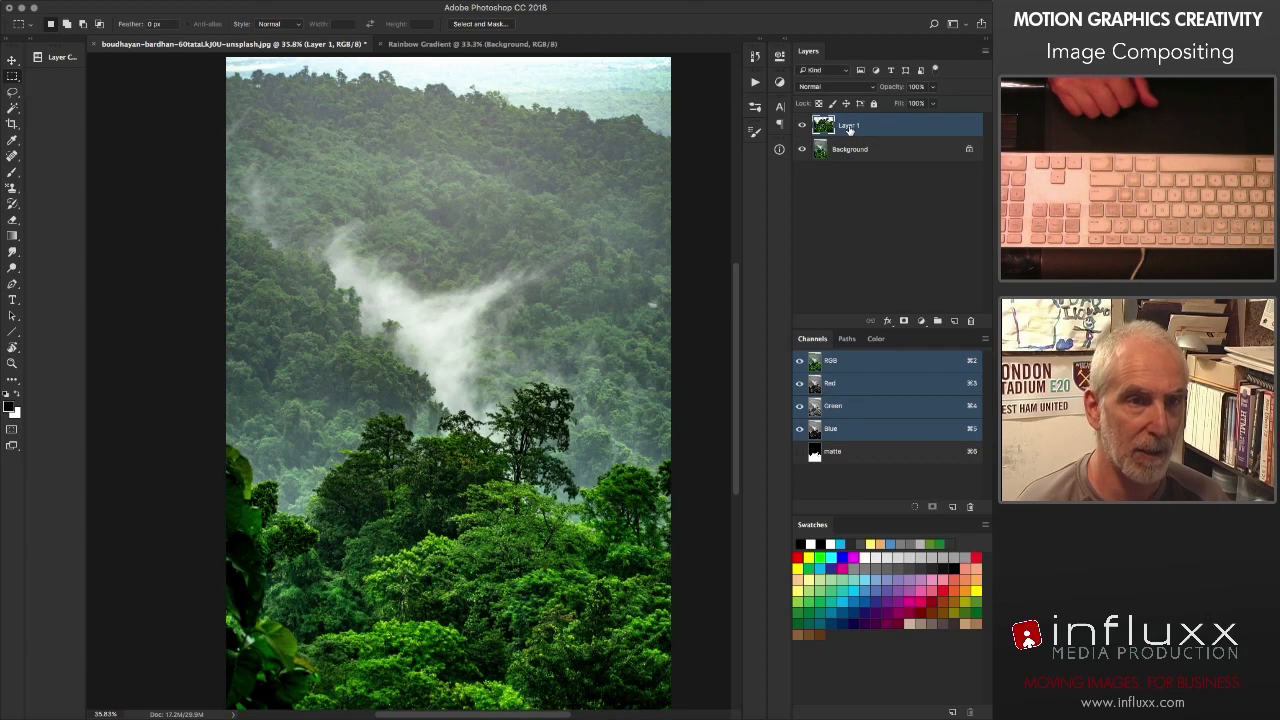
pyautogui.write('fg')
pyautogui.press('Return')
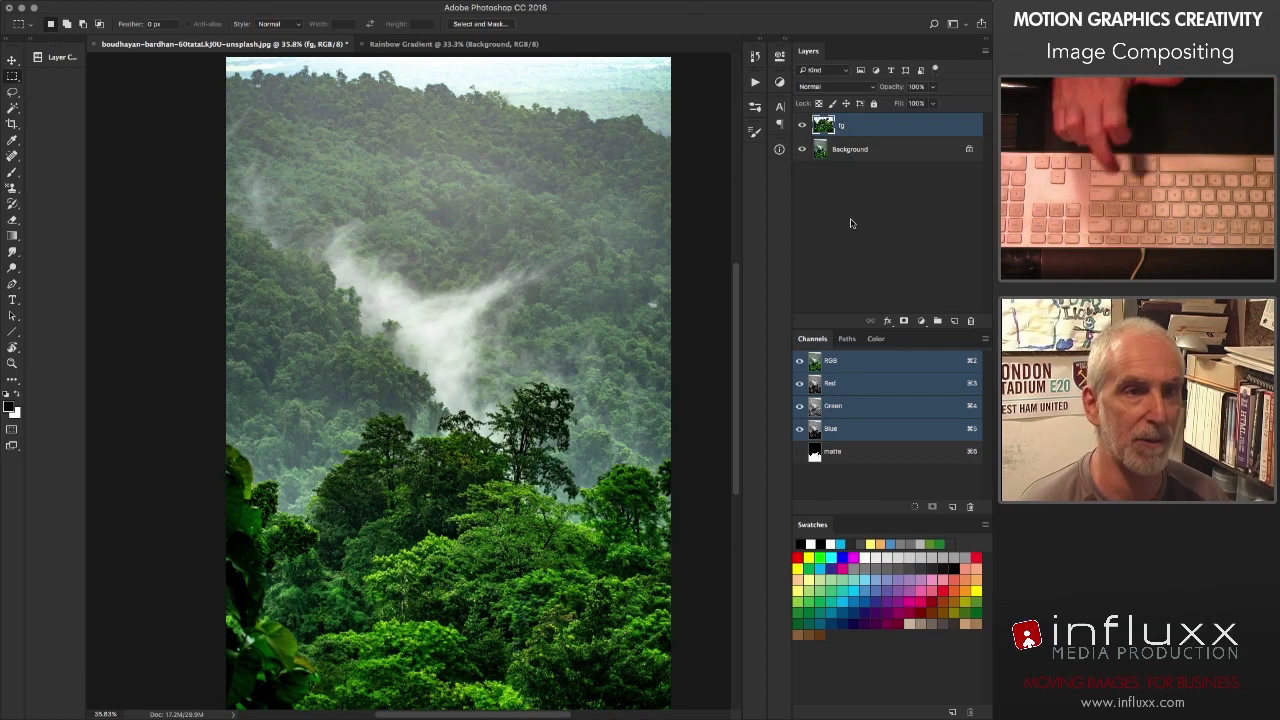
# Step: Inspect the edges of the tree cutout by toggling the Background layer's visibility off and on
pyautogui.click(801, 149)
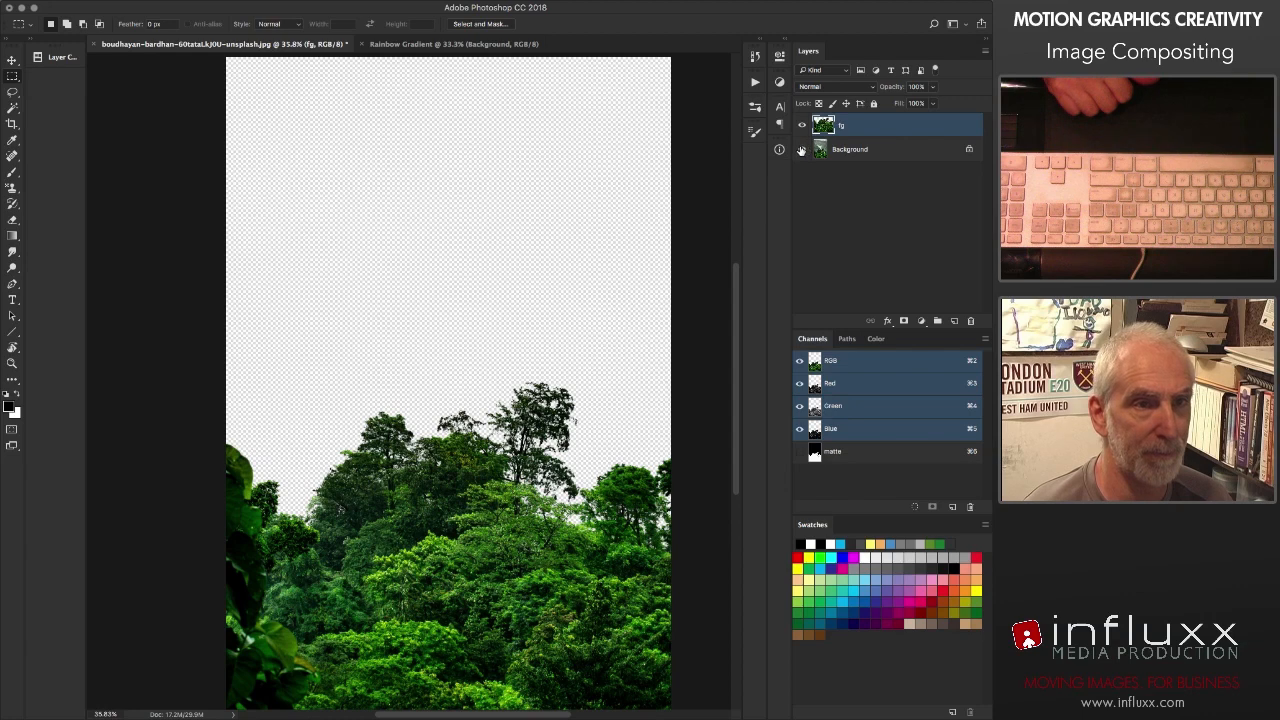
pyautogui.click(801, 149)
pyautogui.click(801, 149)
pyautogui.click(801, 150)
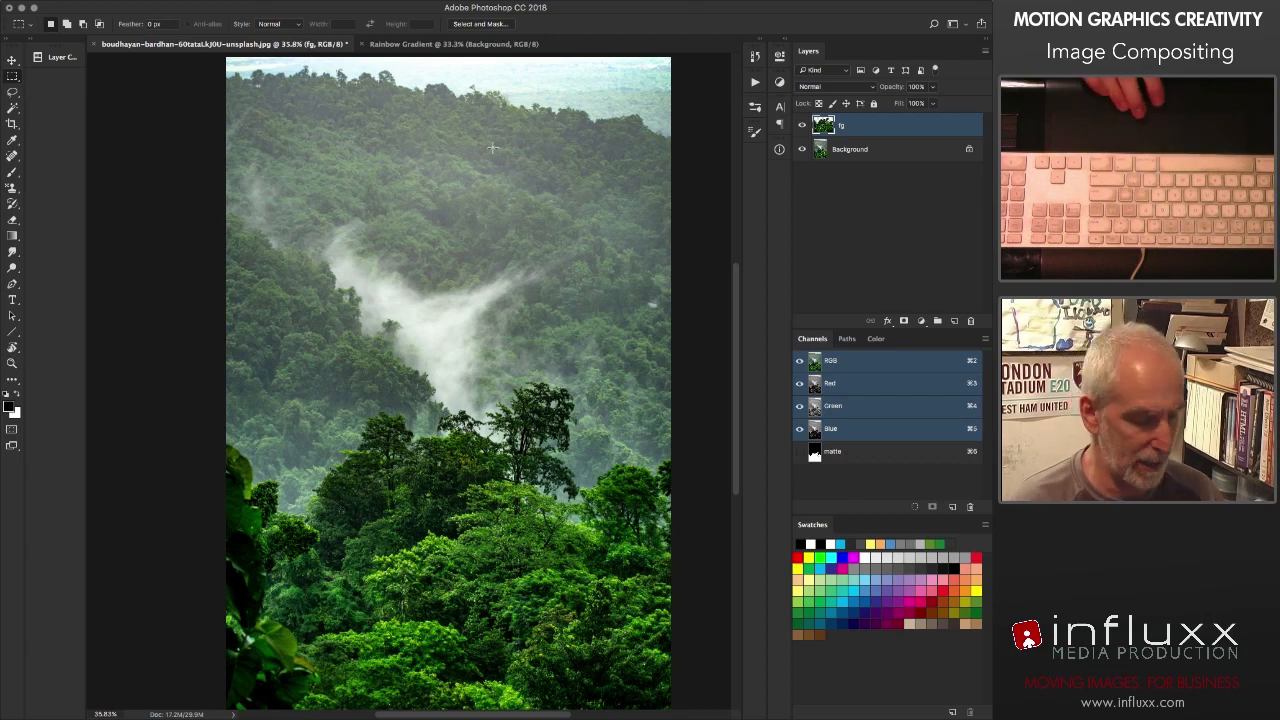
# Step: Crop a thin strip off the upper edge of the photo, keeping its full width
pyautogui.press('v')
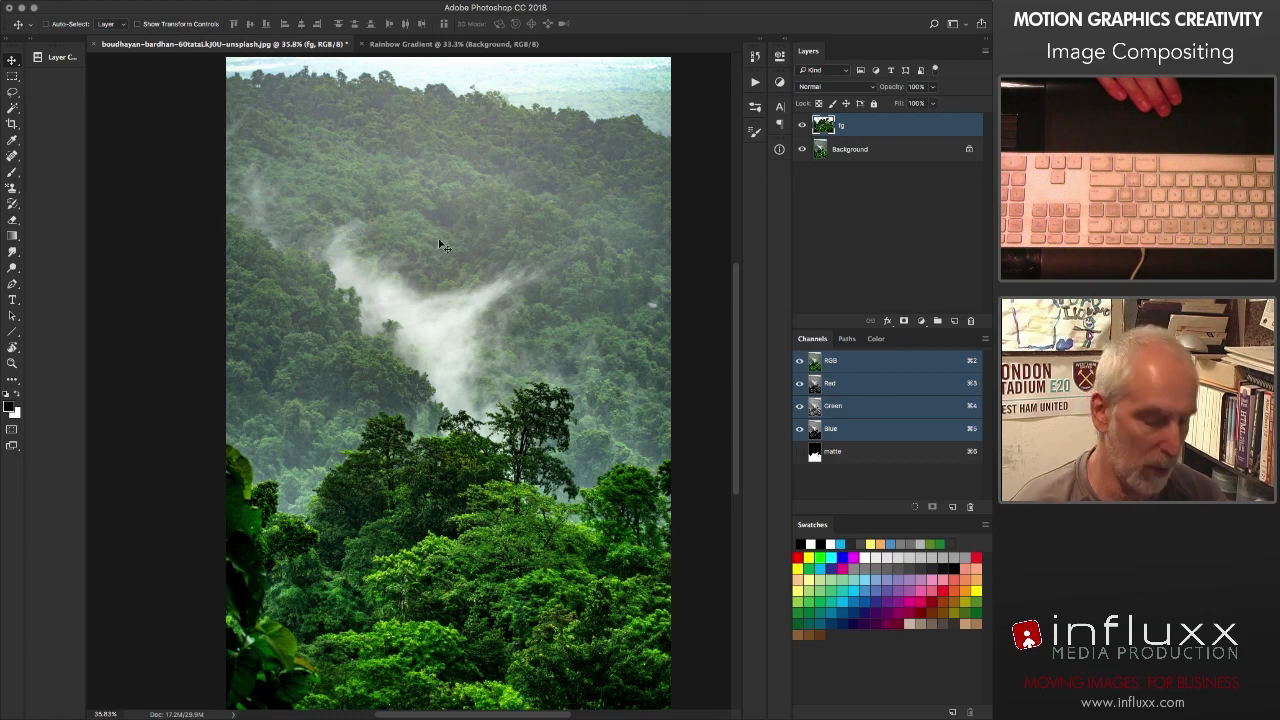
pyautogui.press('c')
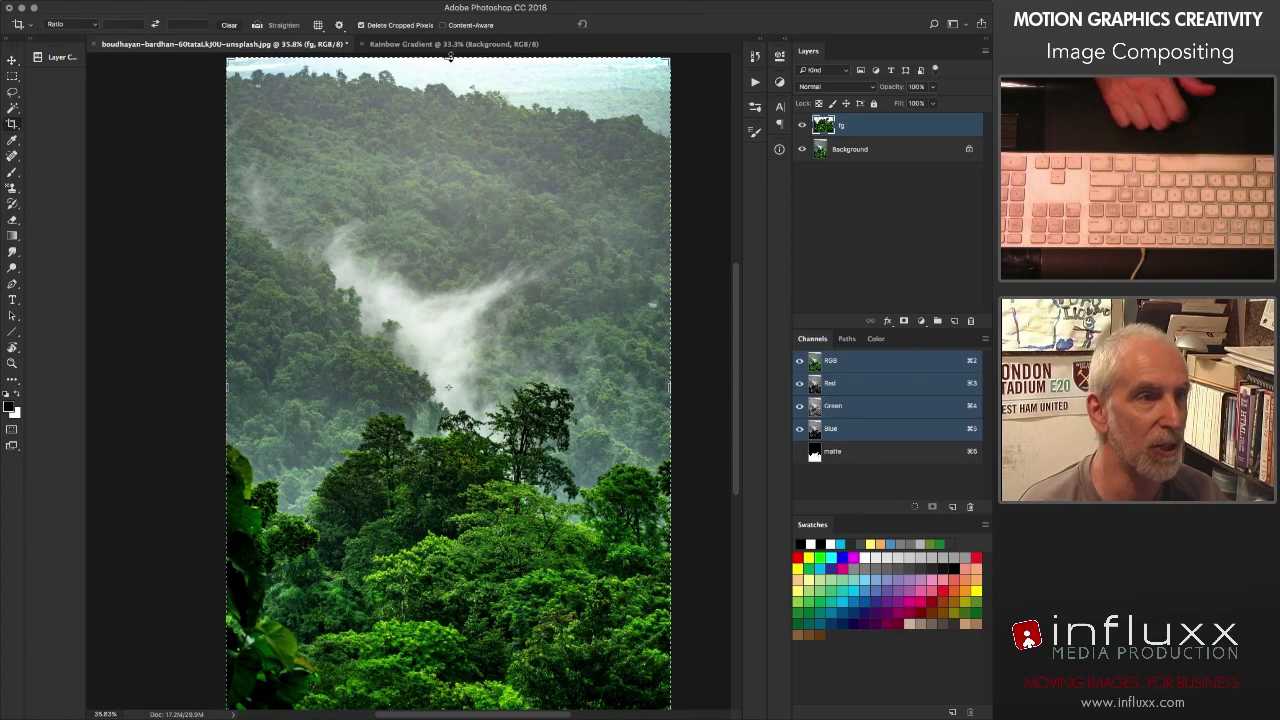
pyautogui.moveTo(449, 57); pyautogui.dragTo(448, 73)
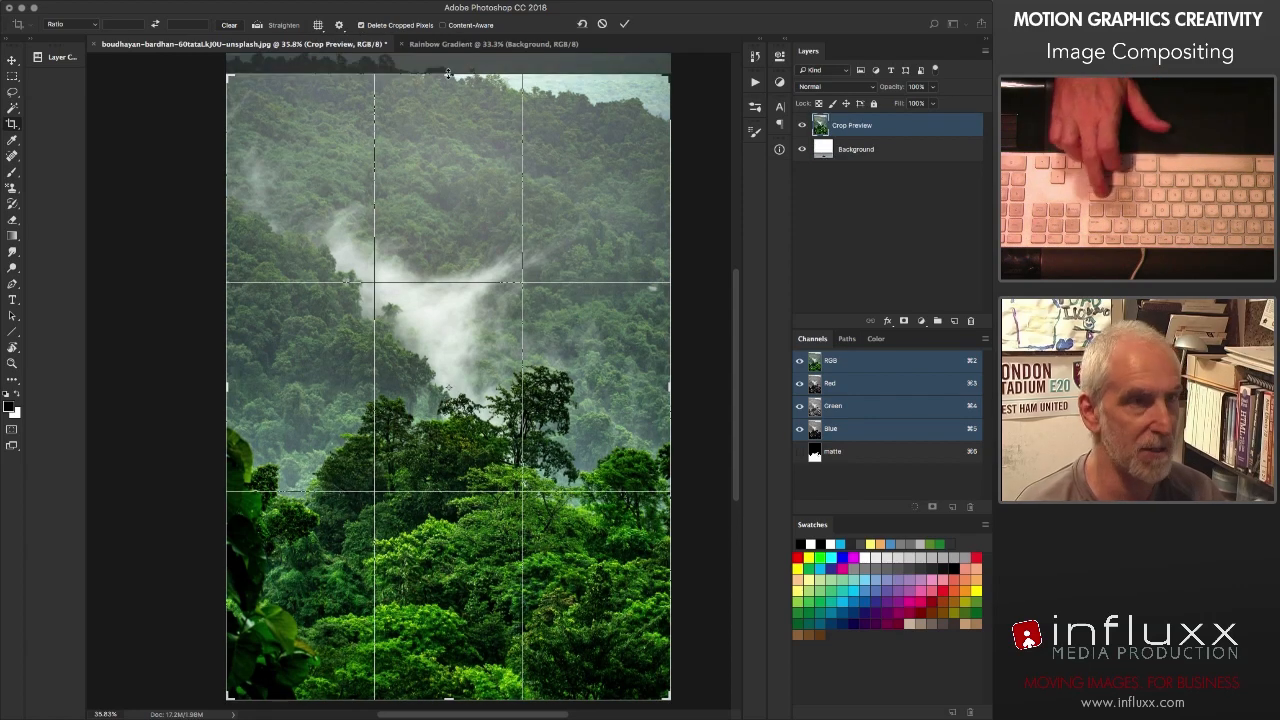
pyautogui.press('Return')
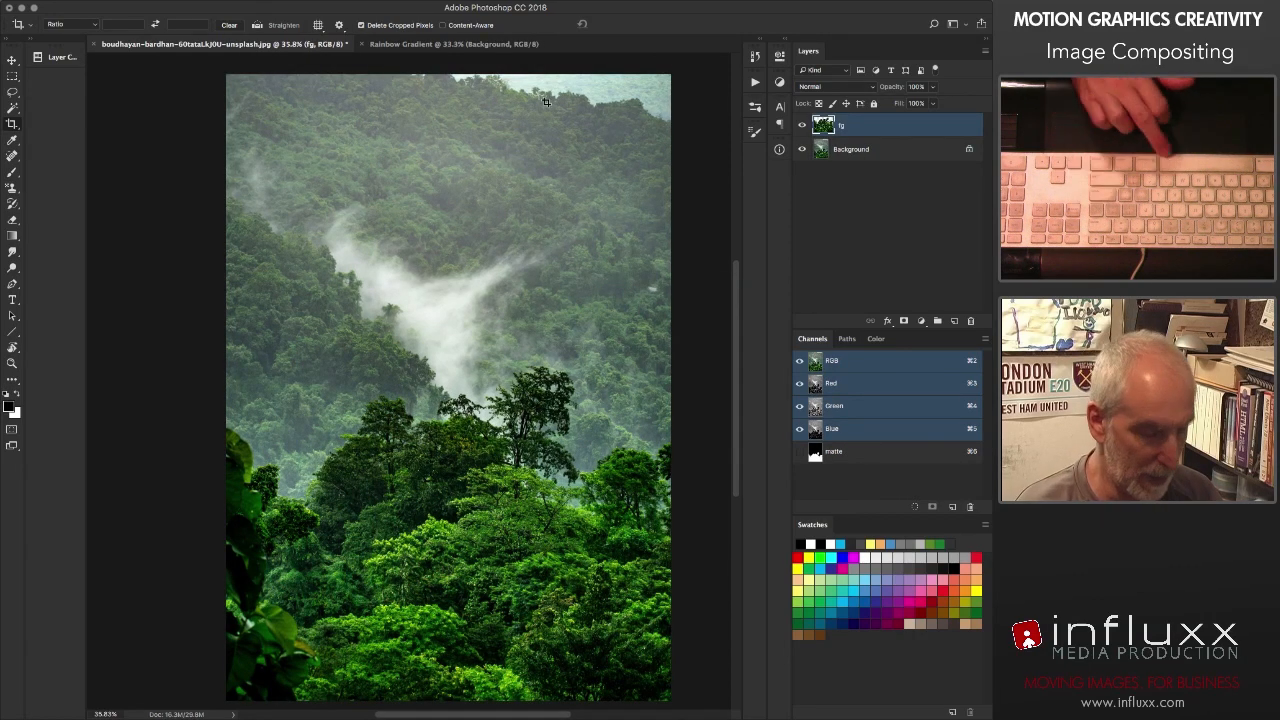
# Step: Marquee-select the bright sky at the photo's upper-right corner and trim the selection along the ridge with the Lasso
pyautogui.press('m')
pyautogui.moveTo(680, 67)
pyautogui.mouseDown()
pyautogui.moveTo(586, 120)
pyautogui.moveTo(456, 120)
pyautogui.moveTo(452, 100)
pyautogui.moveTo(443, 130)
pyautogui.moveTo(492, 101)
pyautogui.moveTo(604, 118)
pyautogui.mouseUp()
pyautogui.press('l')
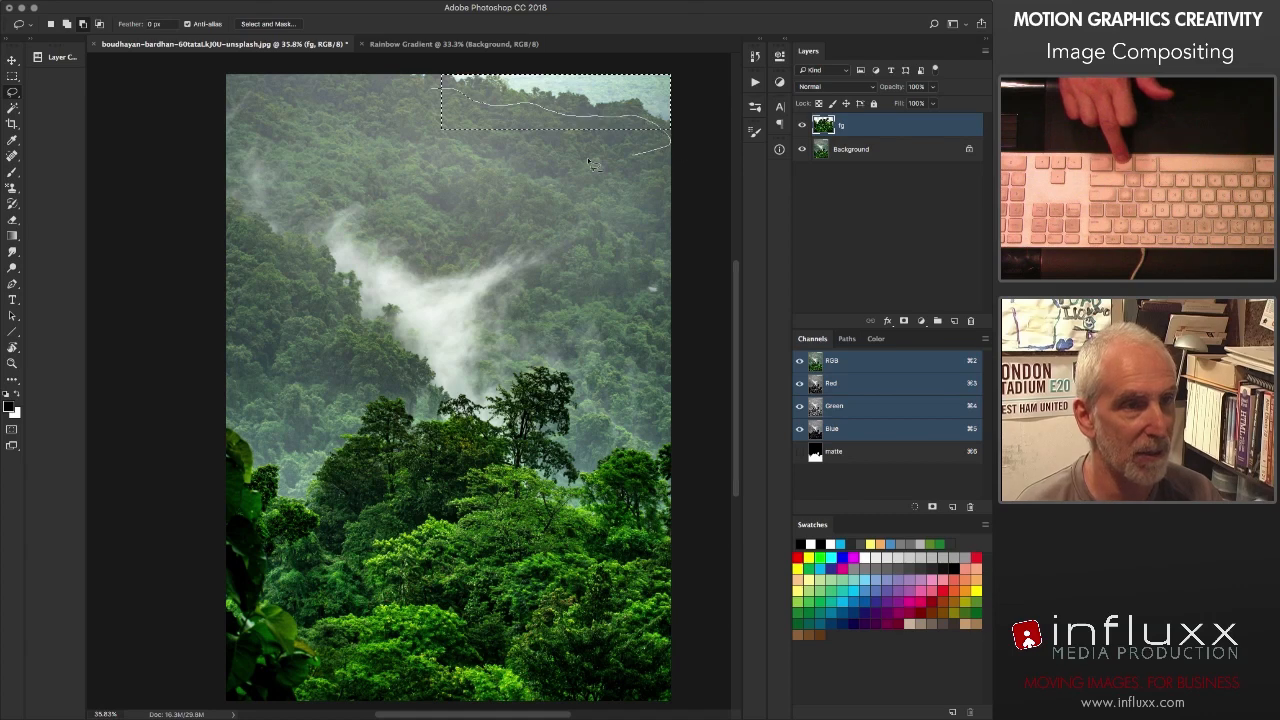
pyautogui.moveTo(590, 162); pyautogui.dragTo(388, 148)
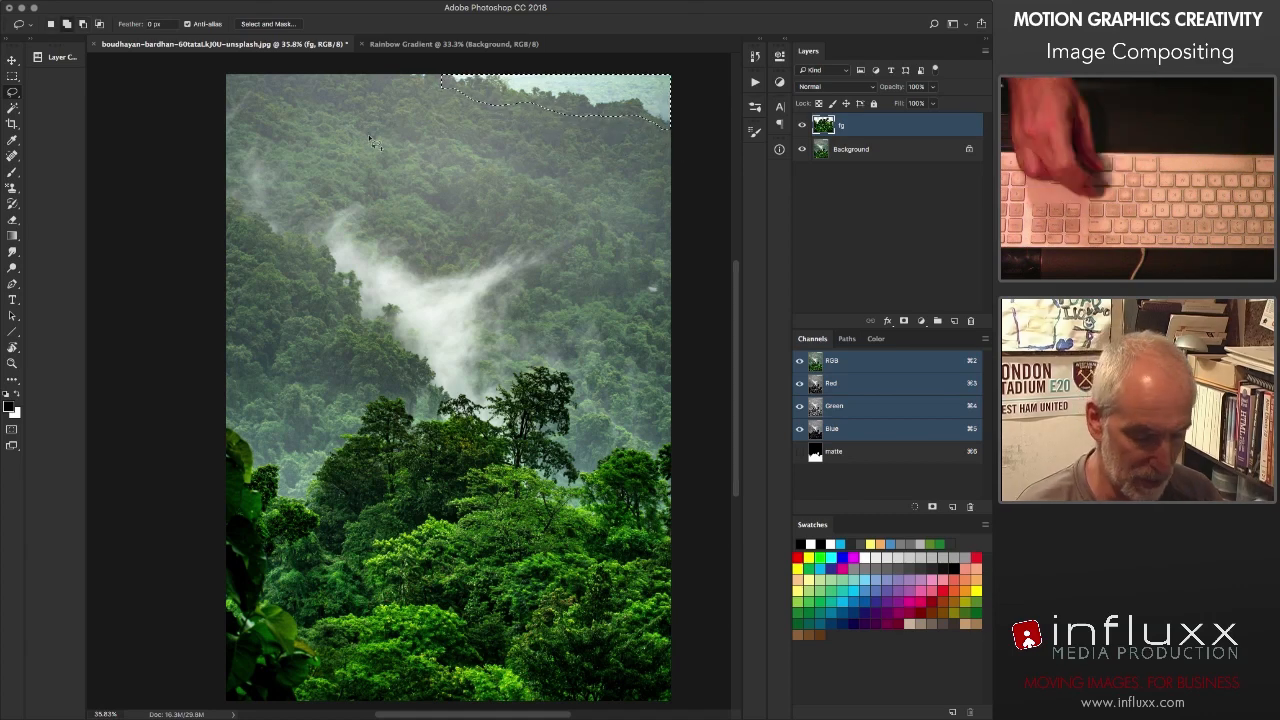
# Step: Try a Content-Aware fill of the selected sky area on the fg layer, and undo it
pyautogui.hotkey('shift', 'BackSpace')
pyautogui.click(484, 288)
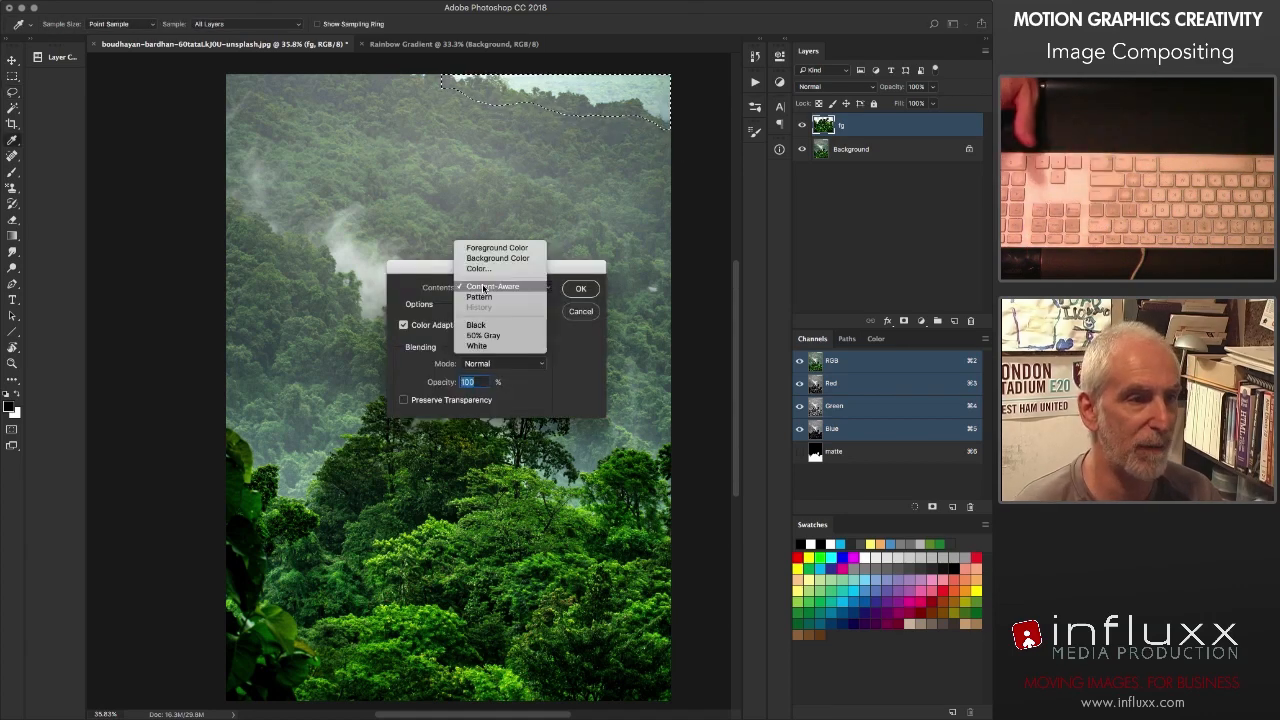
pyautogui.click(484, 288)
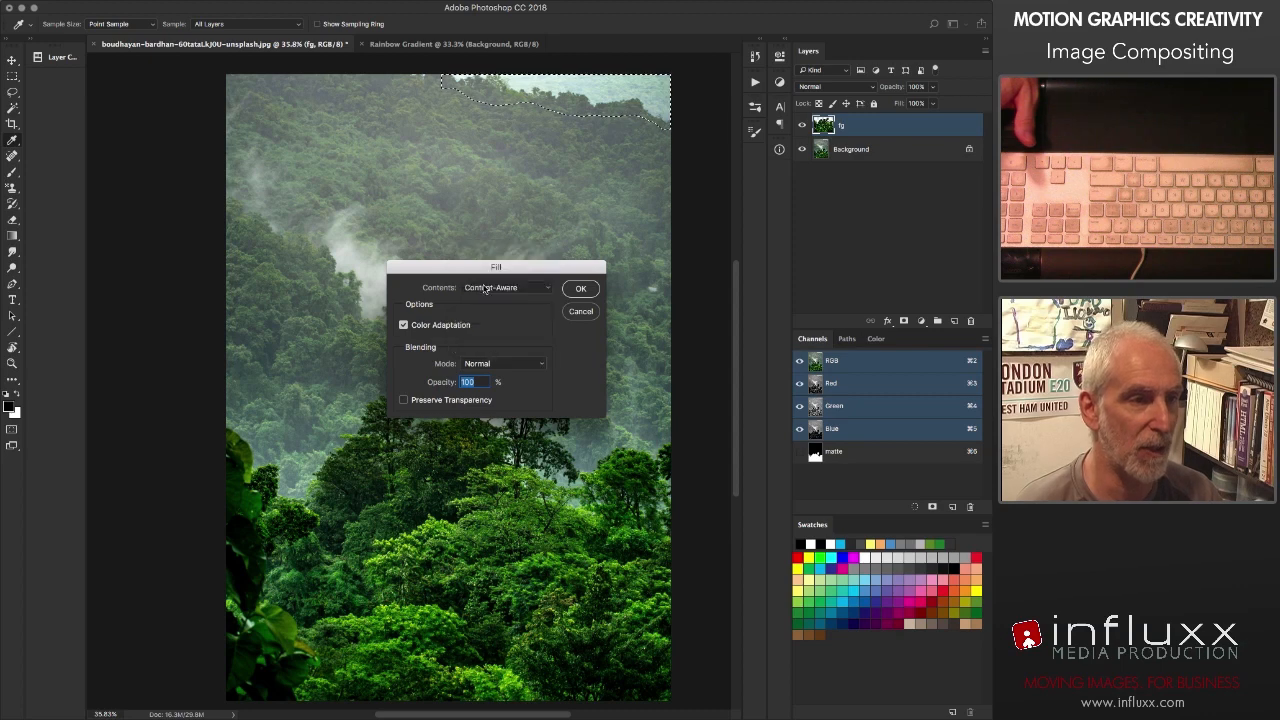
pyautogui.click(581, 289)
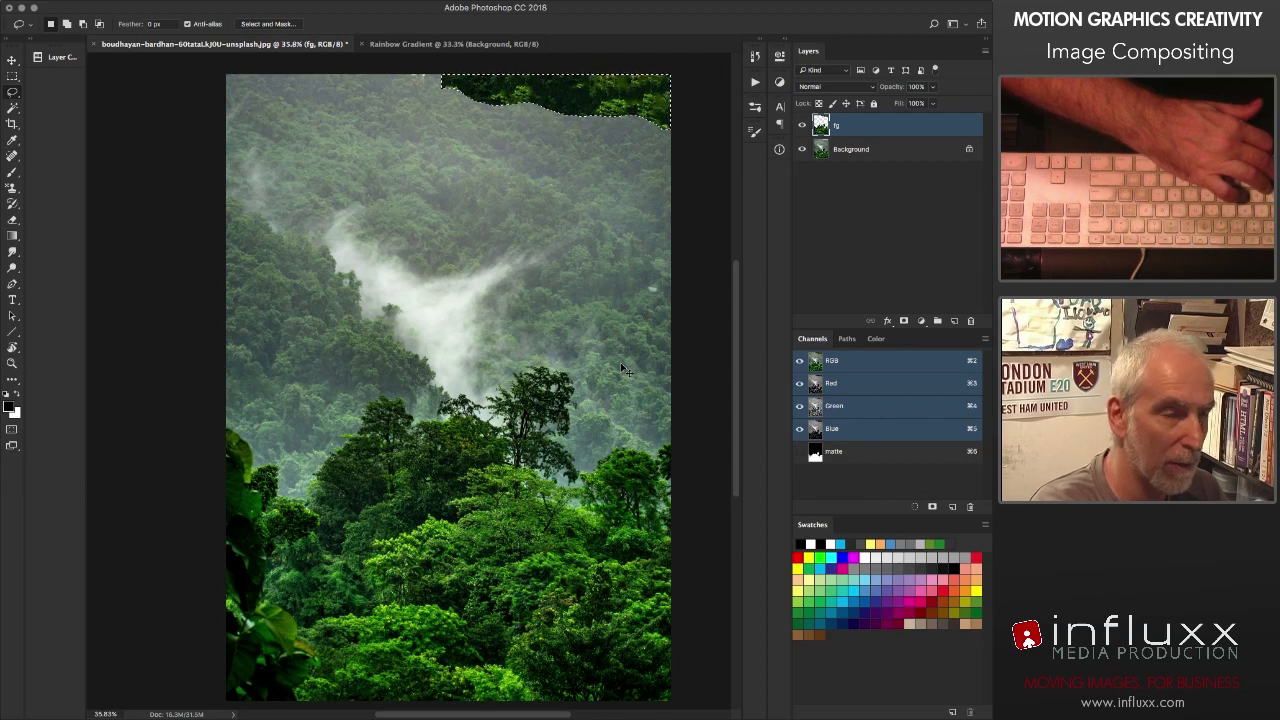
pyautogui.hotkey('ctrl', 'z')
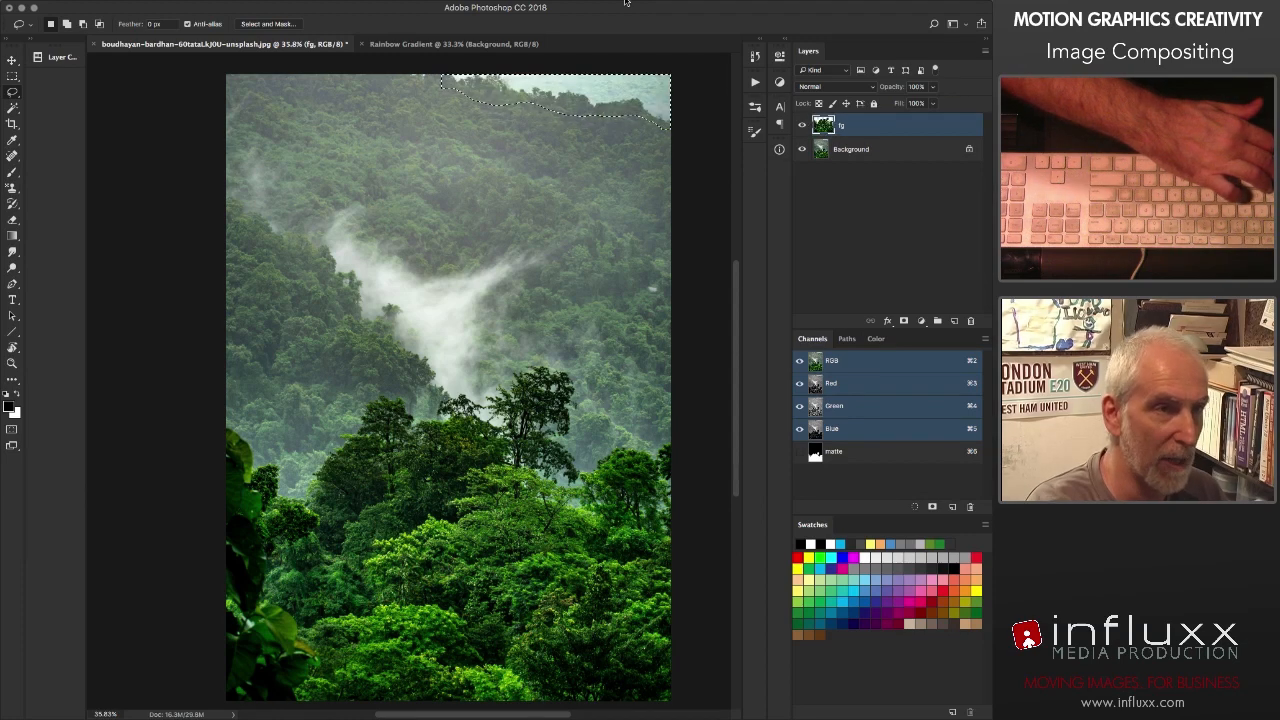
# Step: Fill the selected sky area on the Background layer with Content-Aware at 100% opacity, and deselect
pyautogui.click(835, 150)
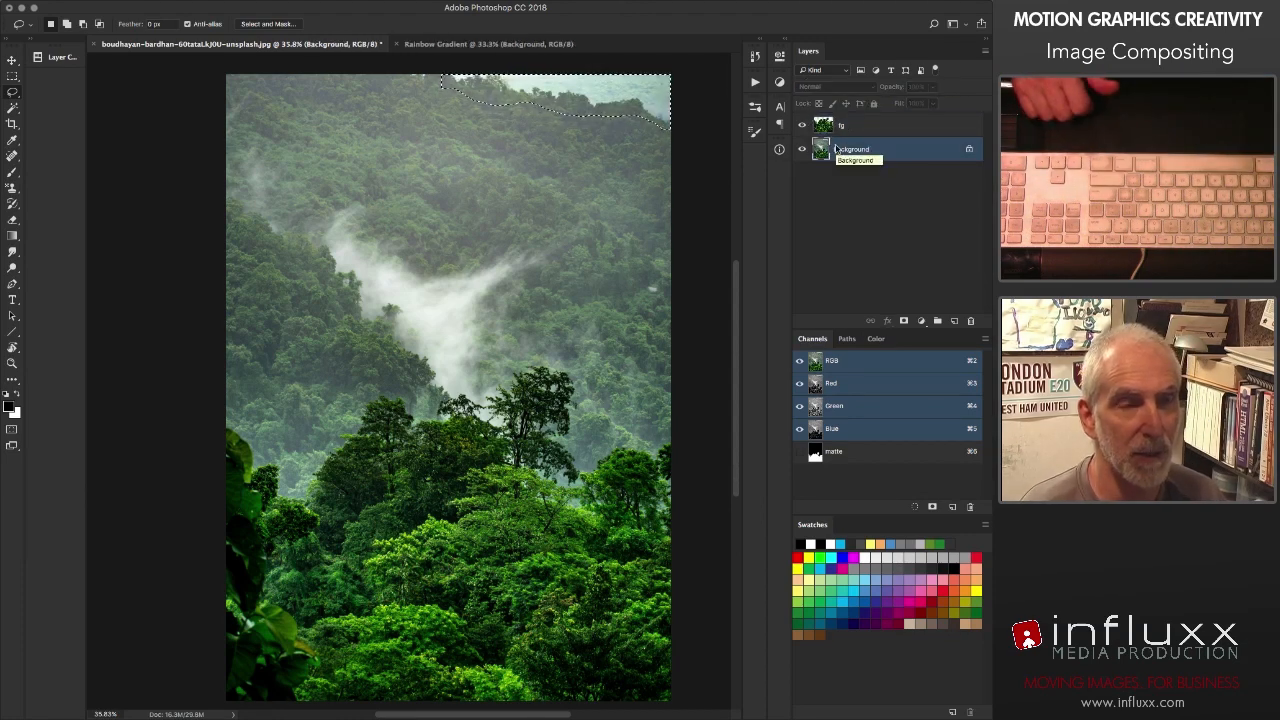
pyautogui.hotkey('shift', 'BackSpace')
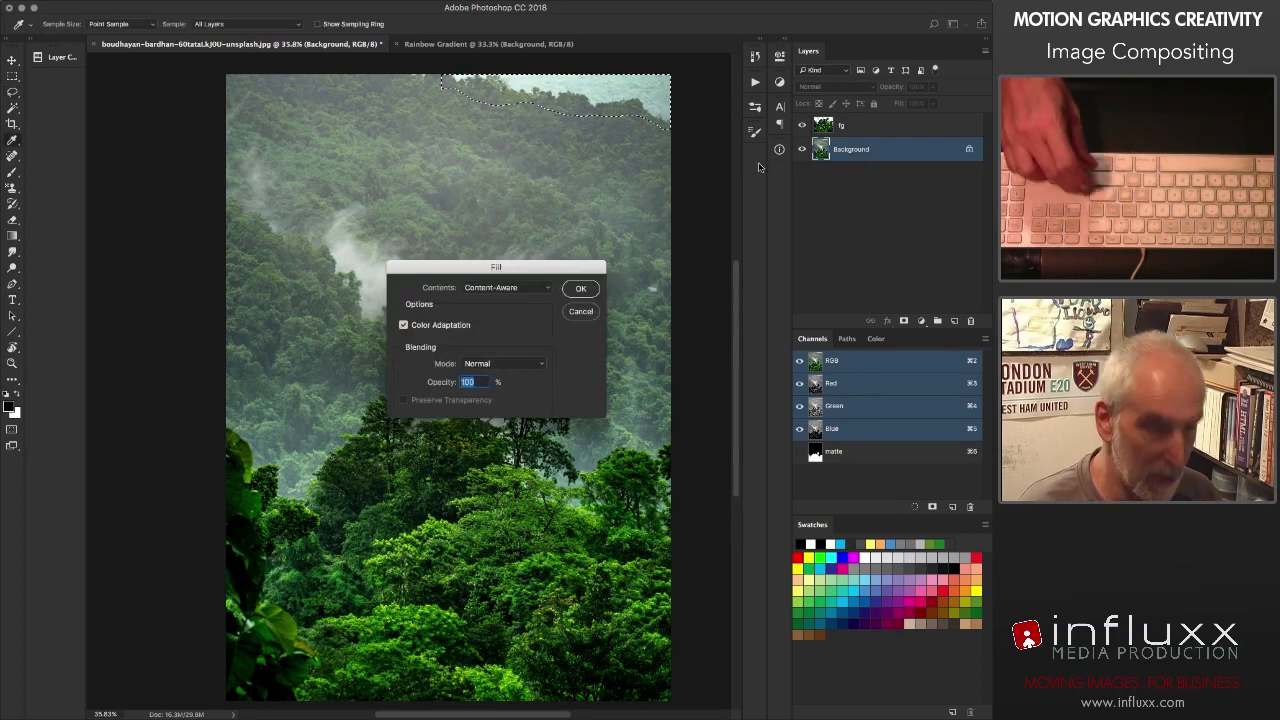
pyautogui.press('Return')
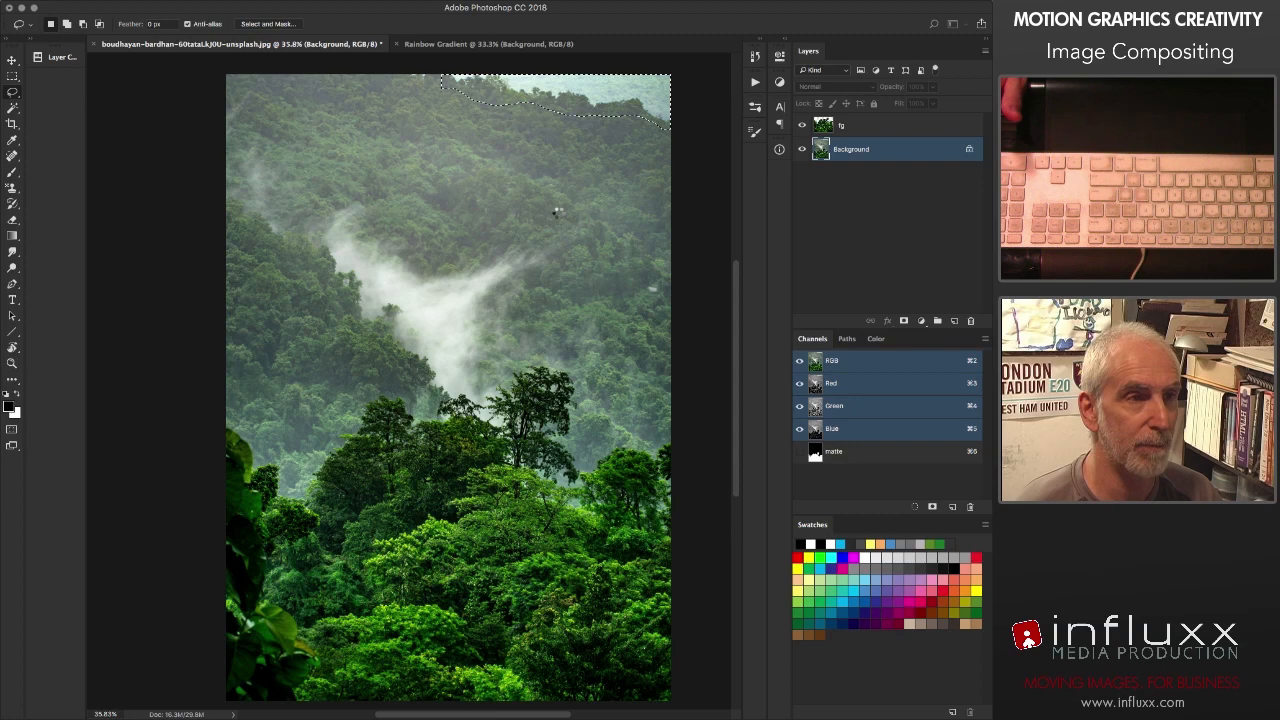
pyautogui.press('super+d')
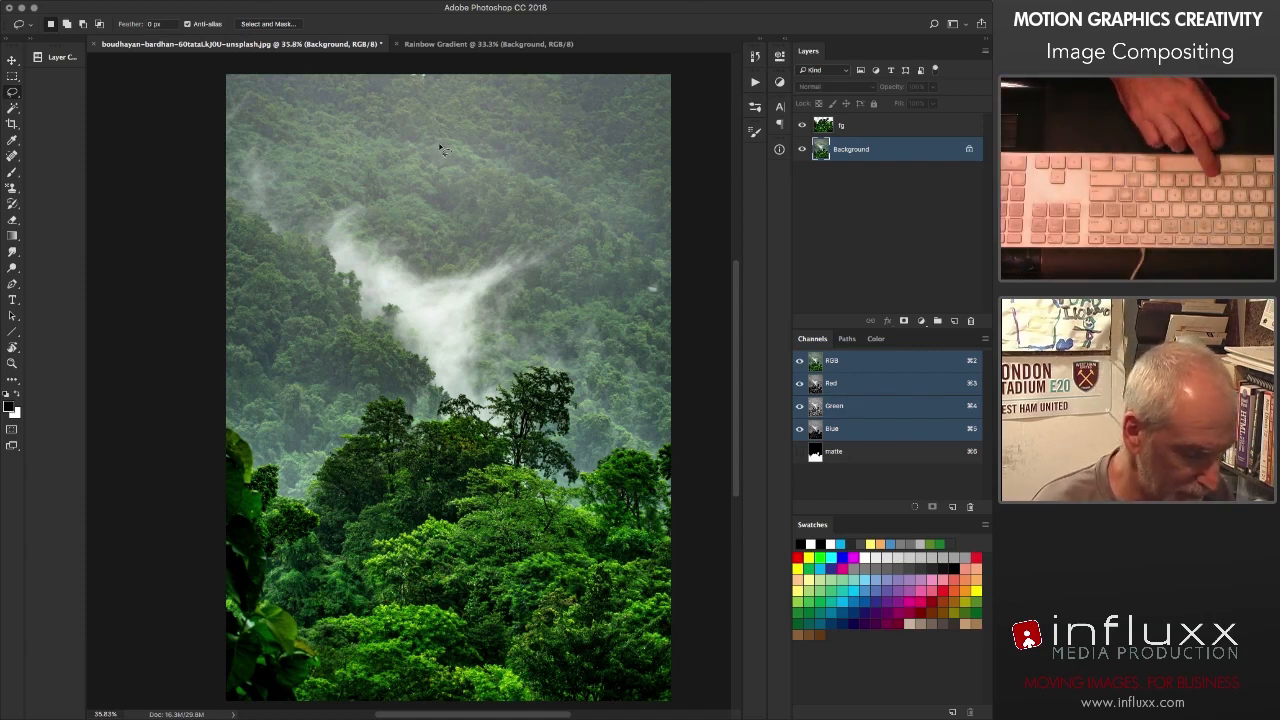
# Step: Cover the leftover bright specks along the photo's upper edge with the Clone Stamp and return to the Move tool
pyautogui.press('s')
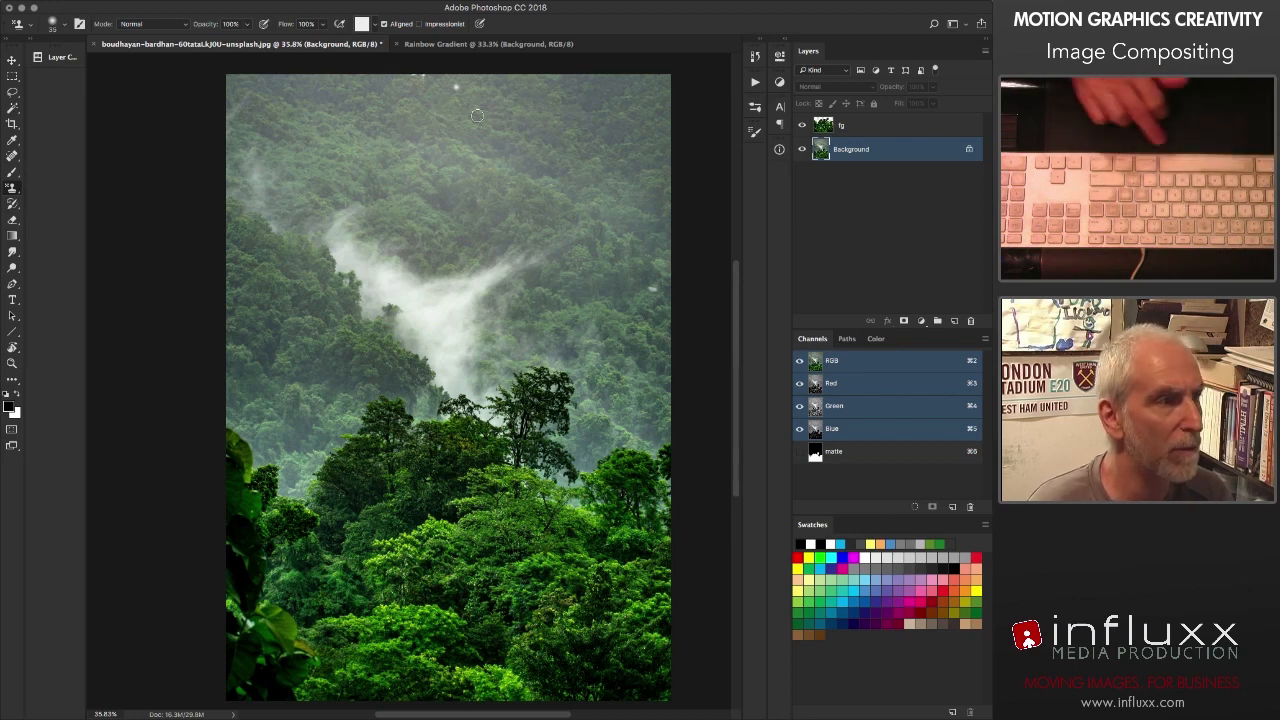
pyautogui.hotkey('shift', 's')
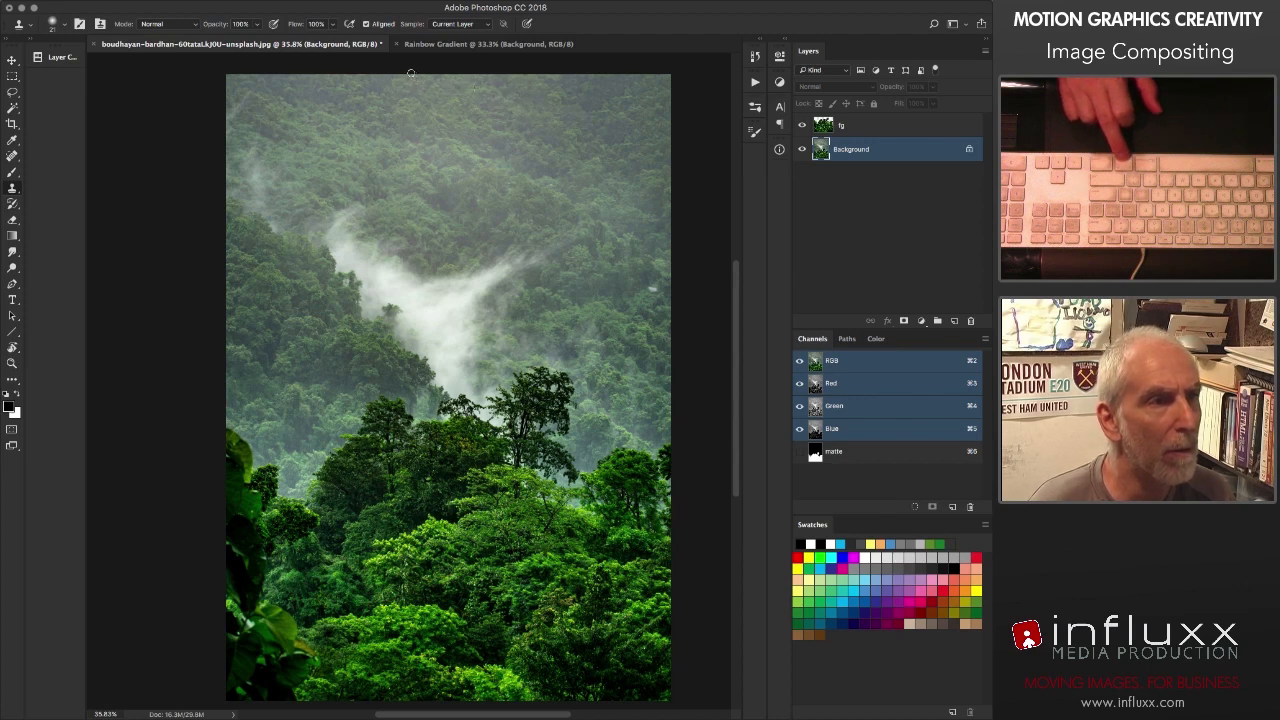
pyautogui.press('v')
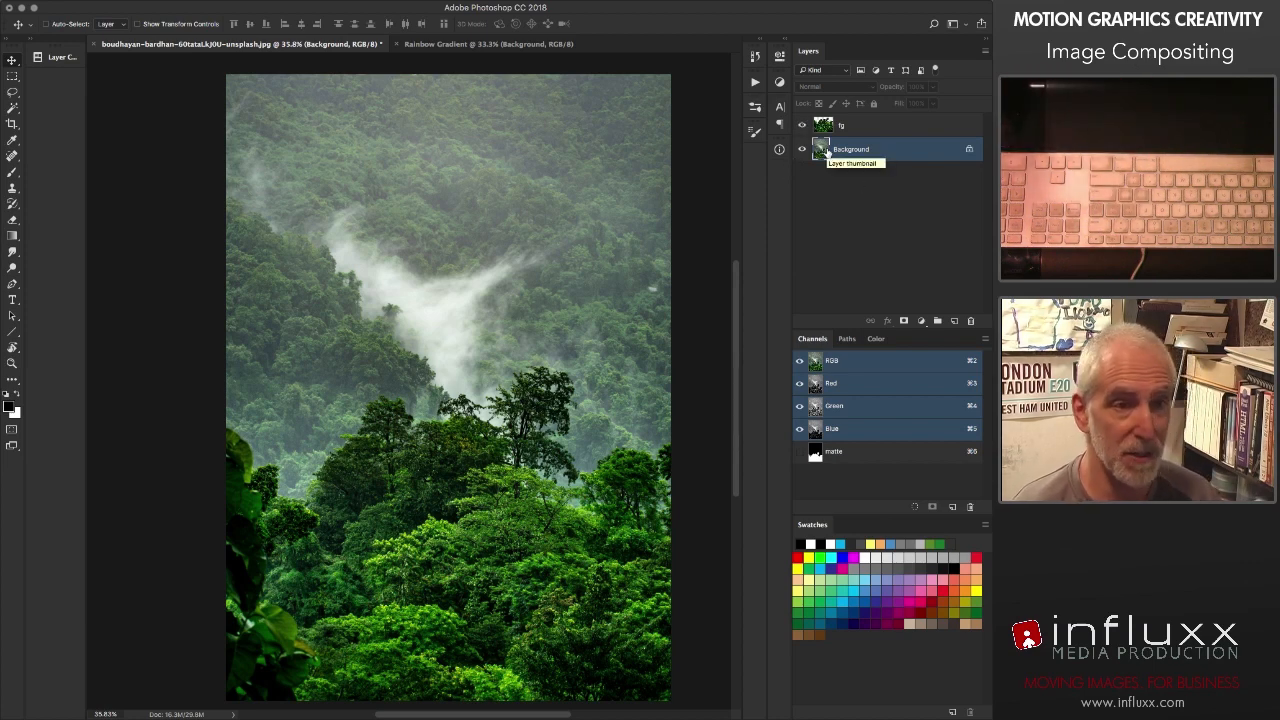
# Step: Add a linear gradient fill layer between Background and fg, using the Russell's Rainbow preset
pyautogui.click(921, 321)
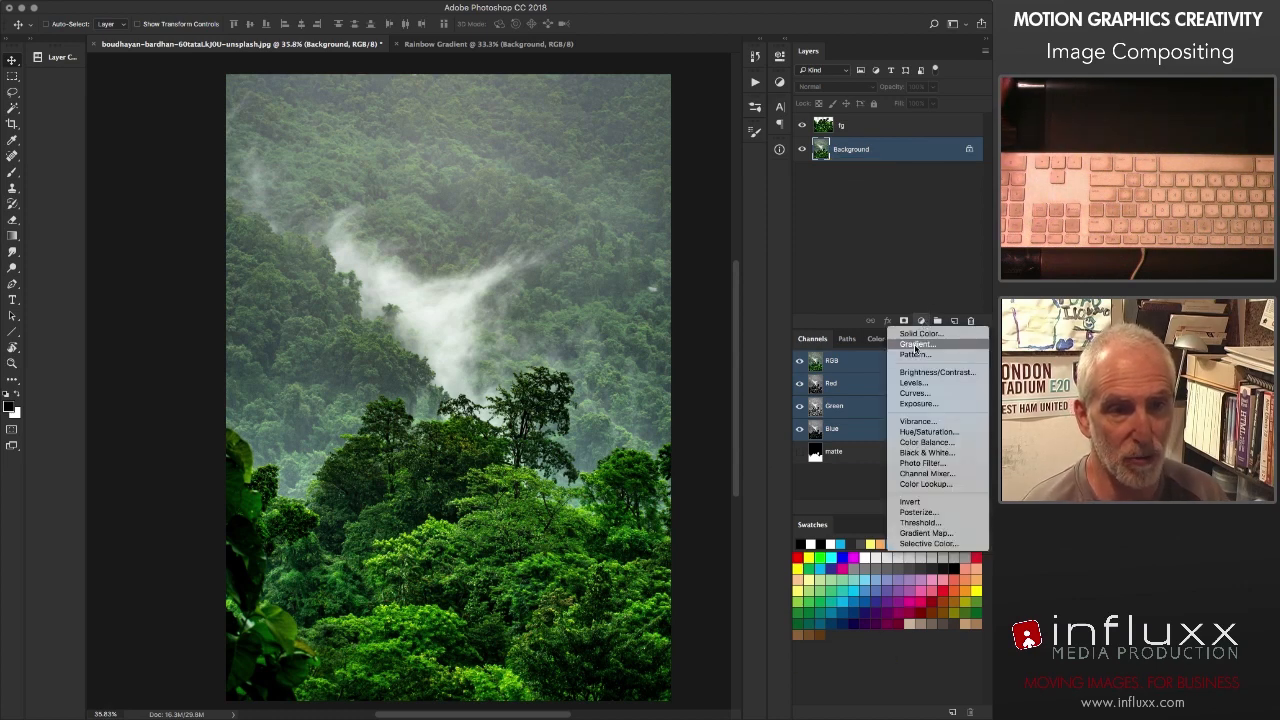
pyautogui.click(914, 345)
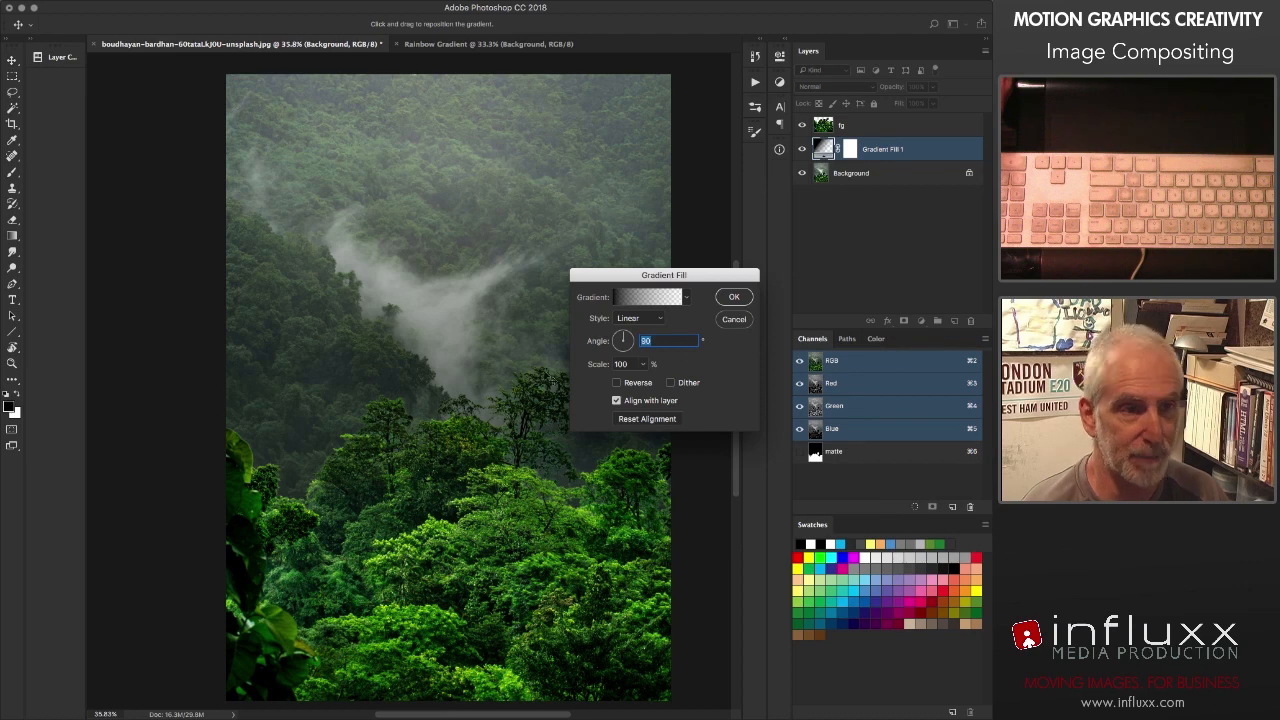
pyautogui.moveTo(606, 269); pyautogui.dragTo(446, 222)
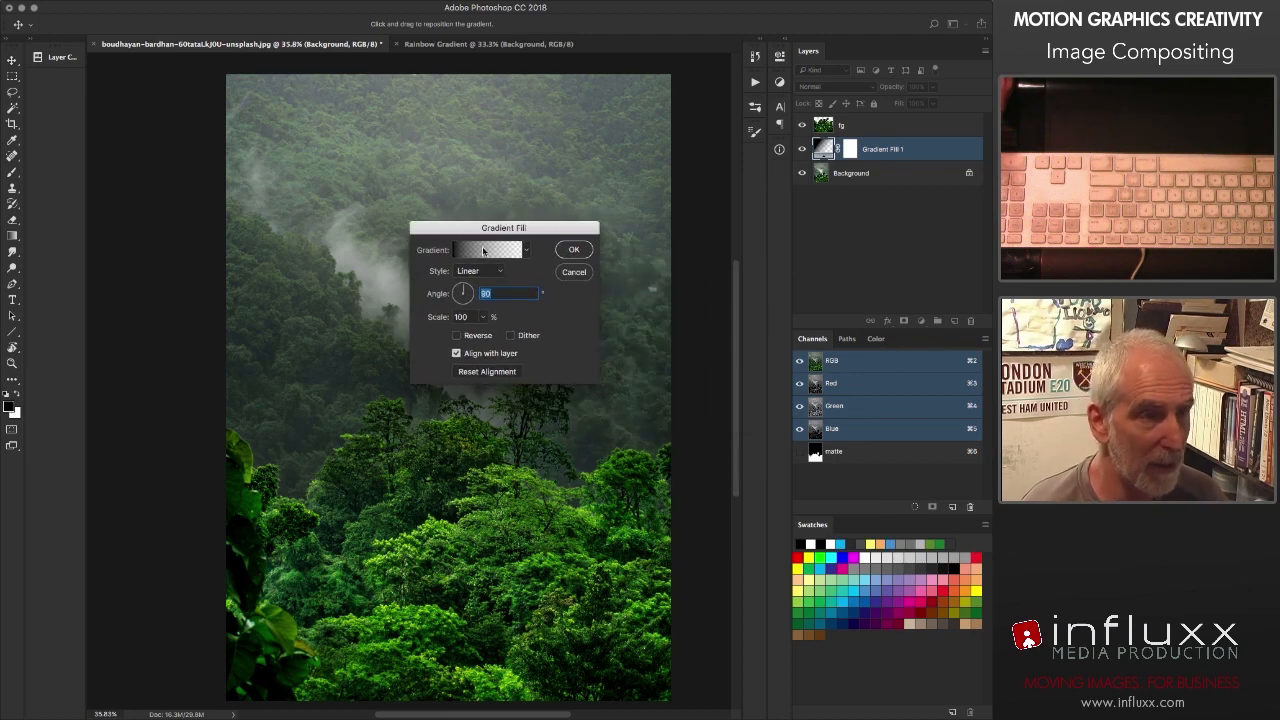
pyautogui.click(484, 251)
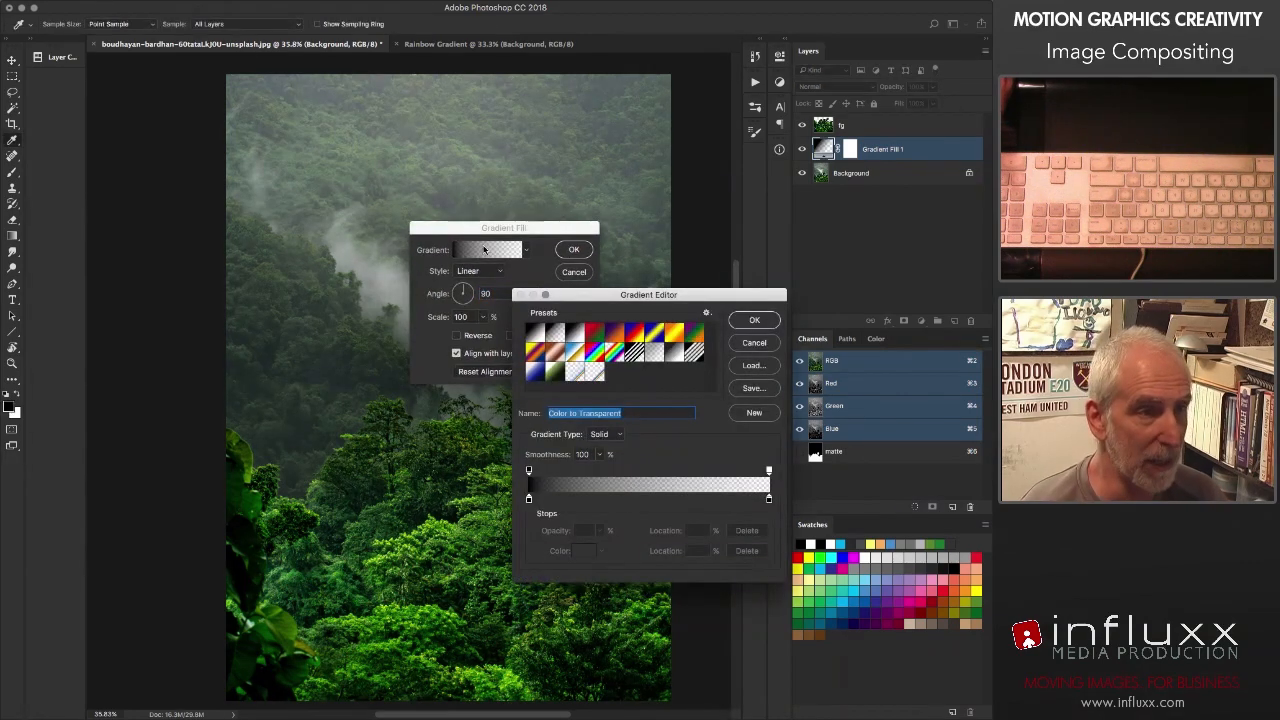
pyautogui.click(577, 373)
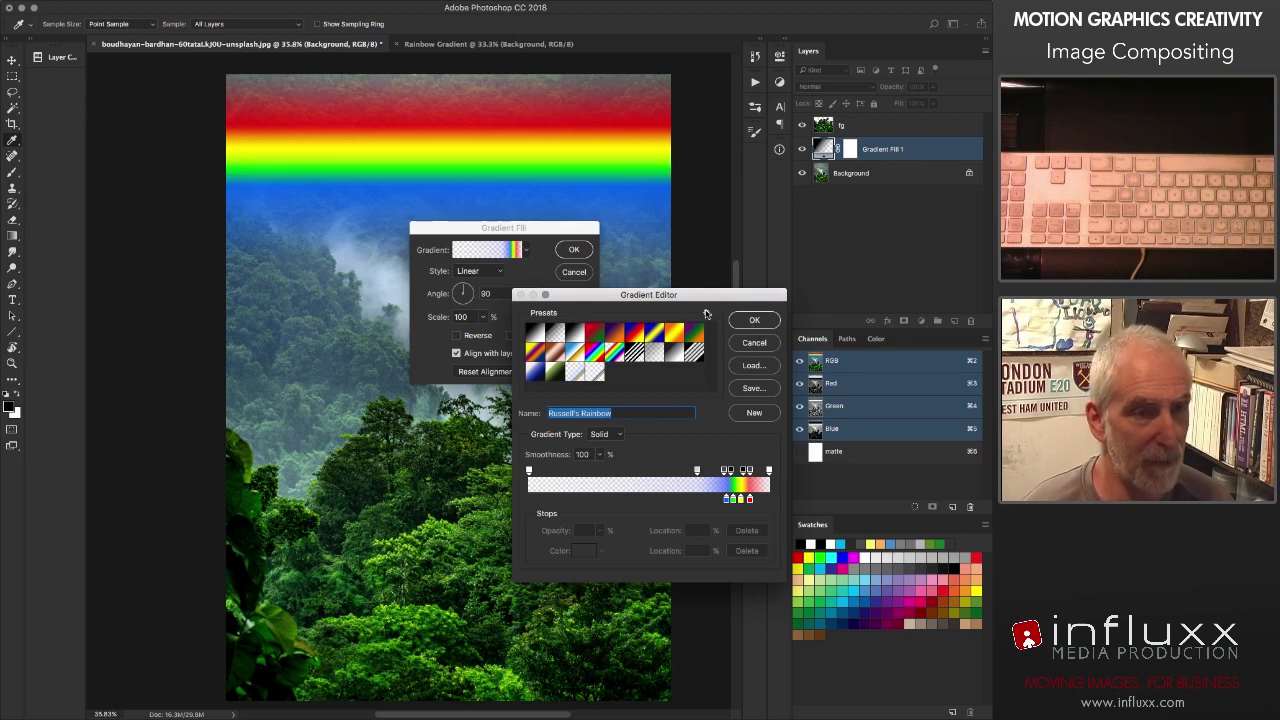
# Step: Reset the gradient presets to the defaults, replacing the current set without saving it
pyautogui.click(706, 314)
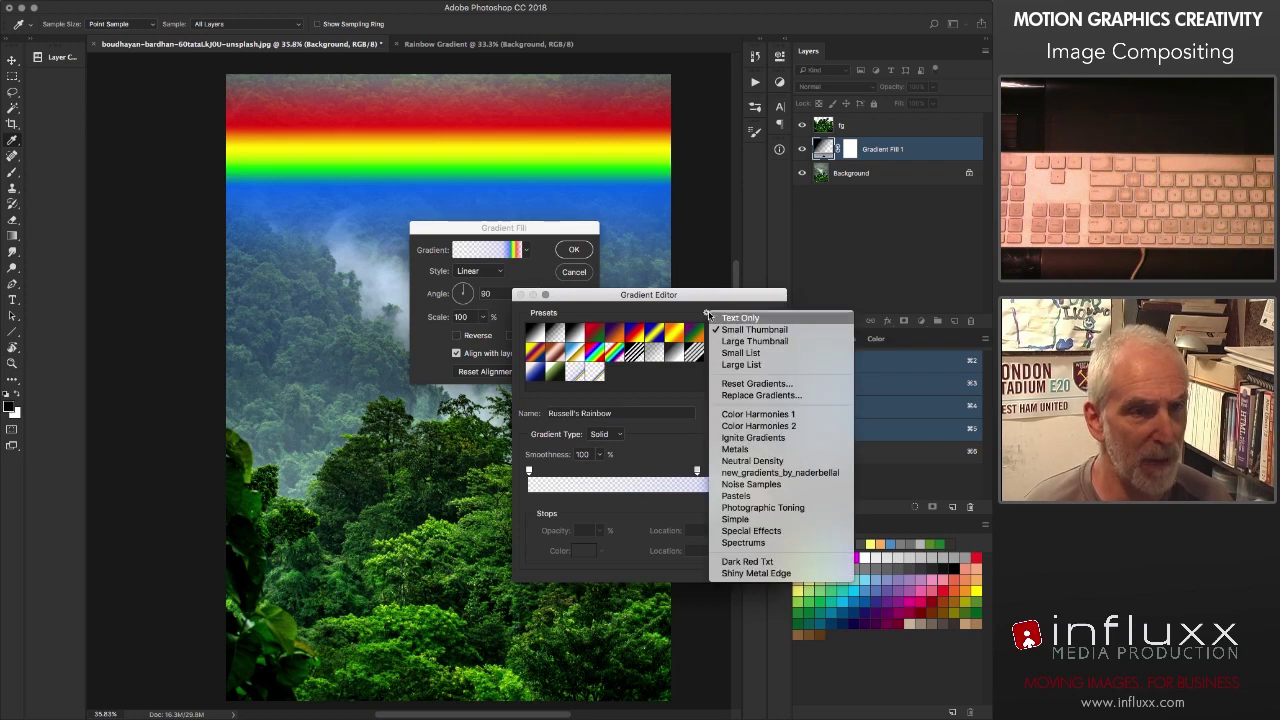
pyautogui.click(740, 385)
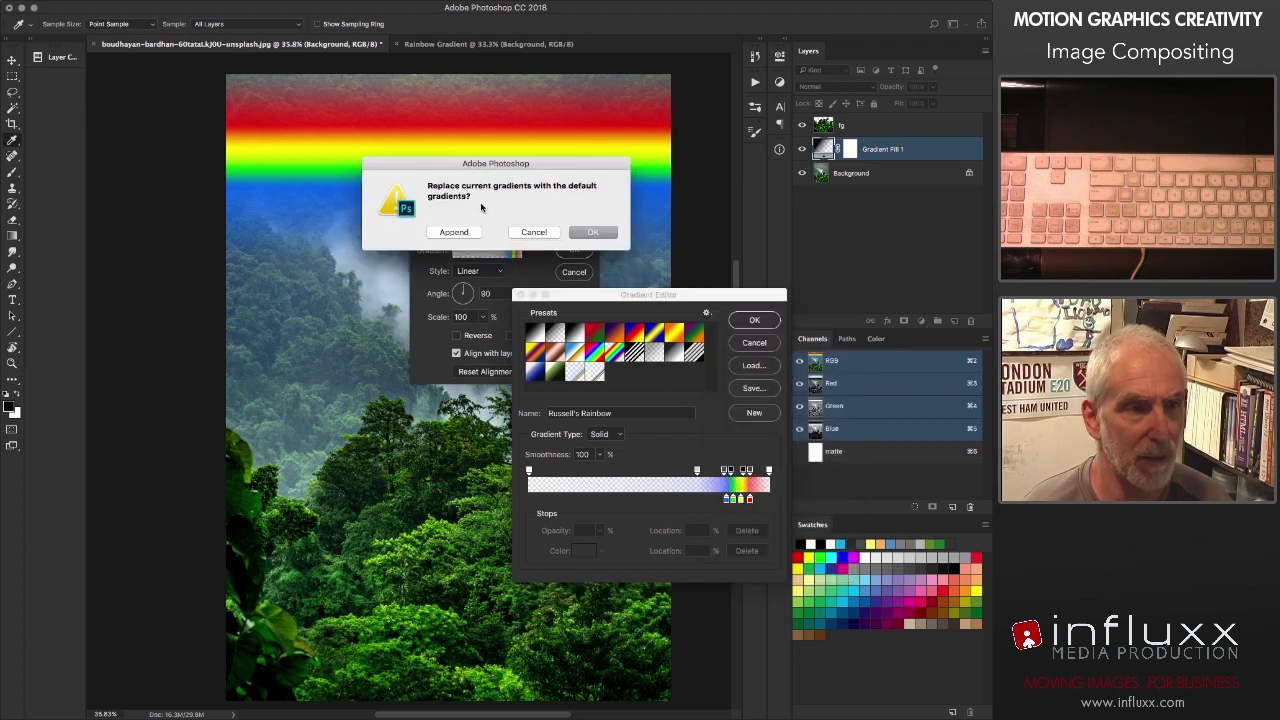
pyautogui.click(587, 232)
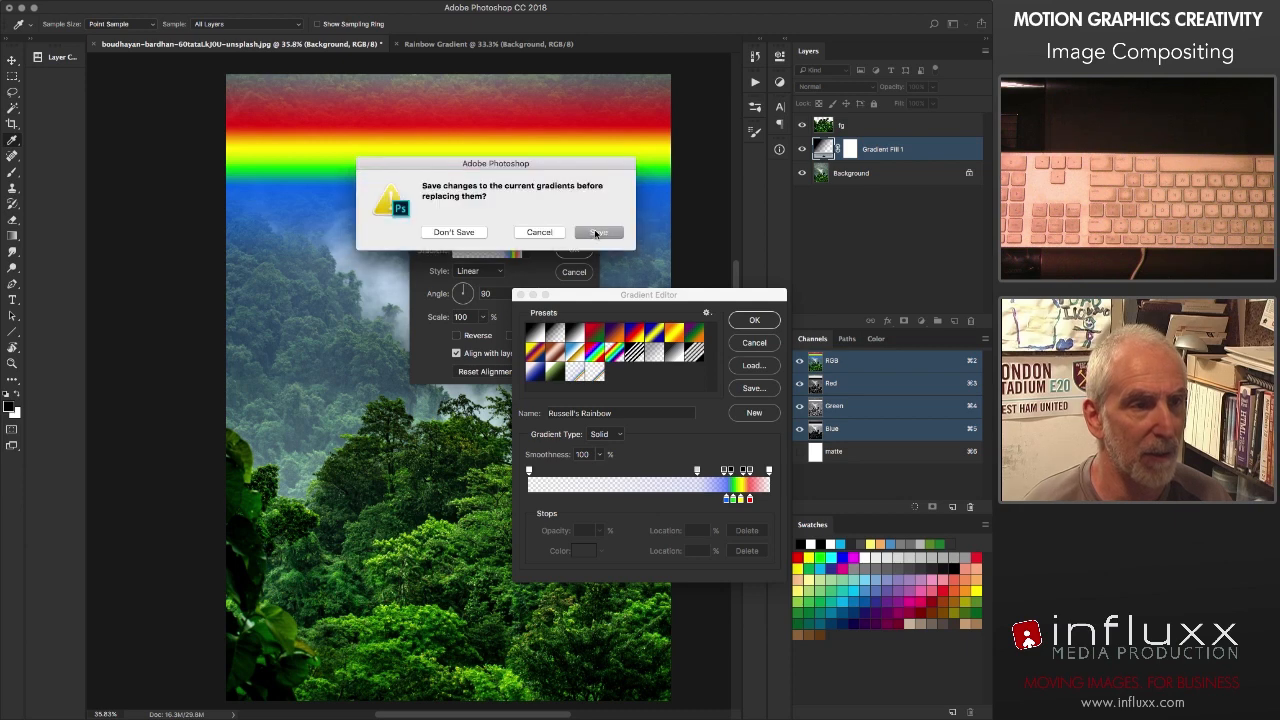
pyautogui.click(453, 232)
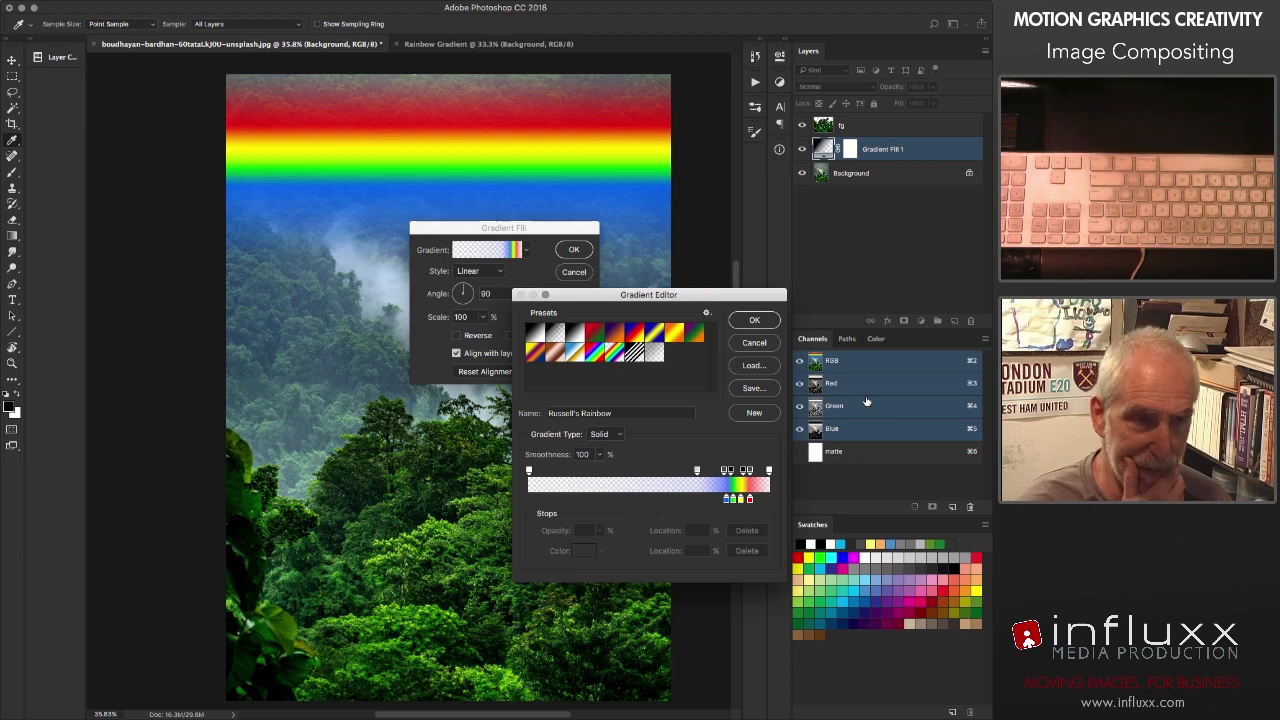
# Step: Append the Special Effects gradients to the preset collection
pyautogui.click(707, 313)
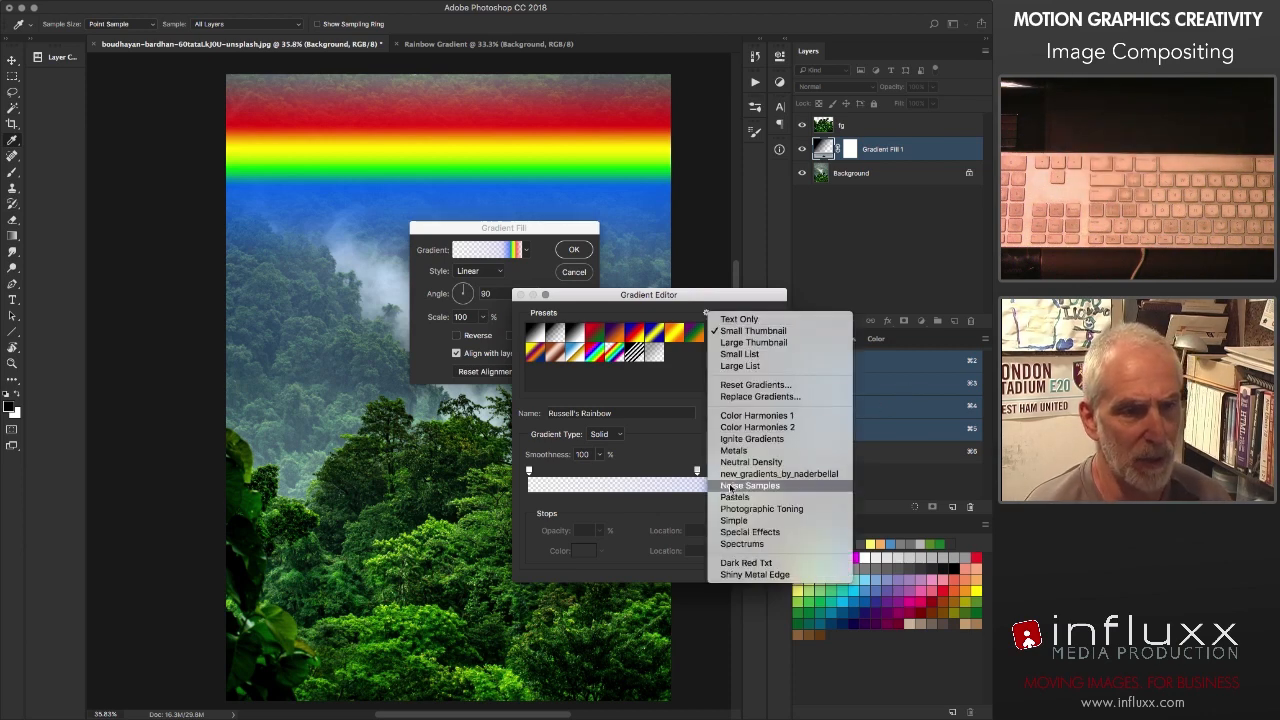
pyautogui.click(707, 316)
pyautogui.click(707, 316)
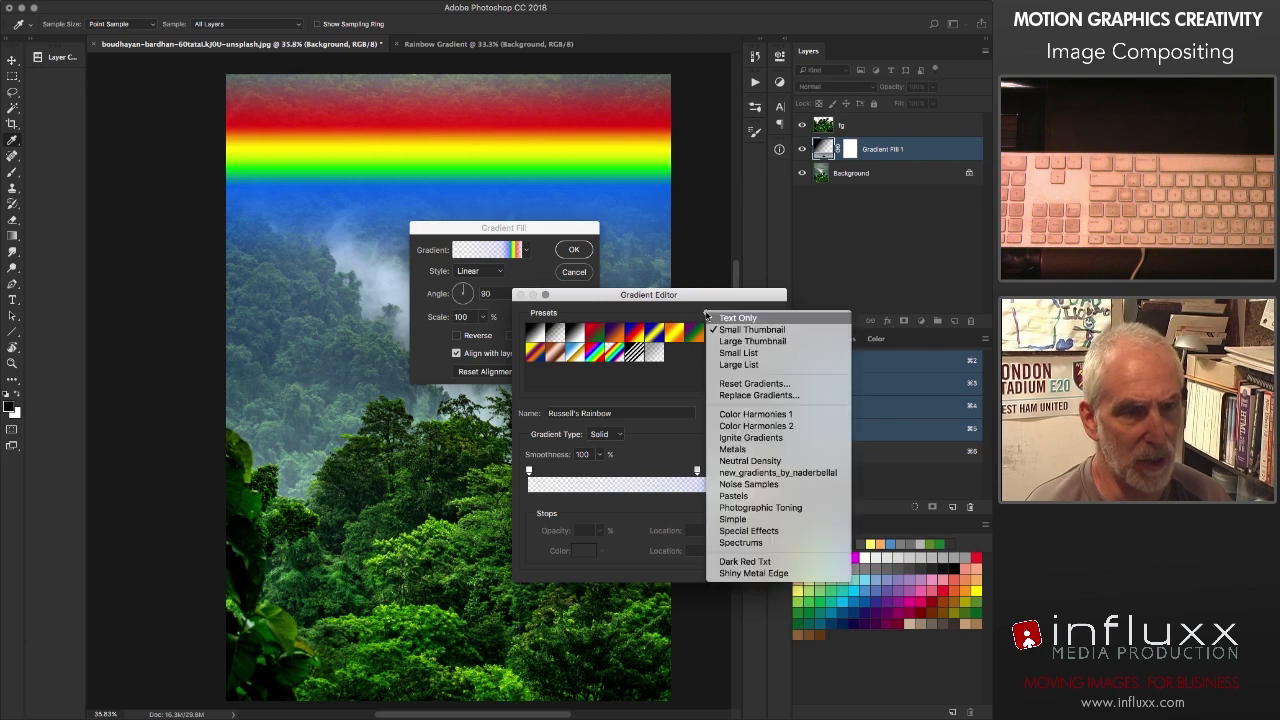
pyautogui.click(739, 531)
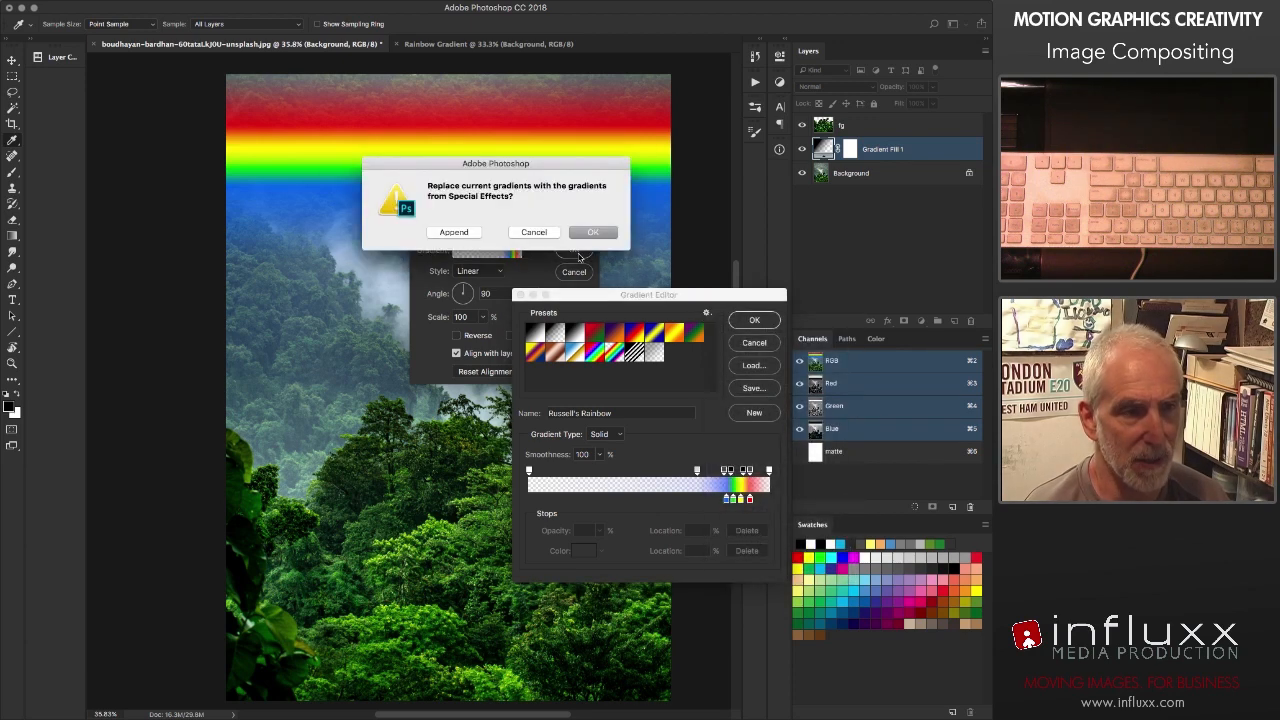
pyautogui.click(450, 232)
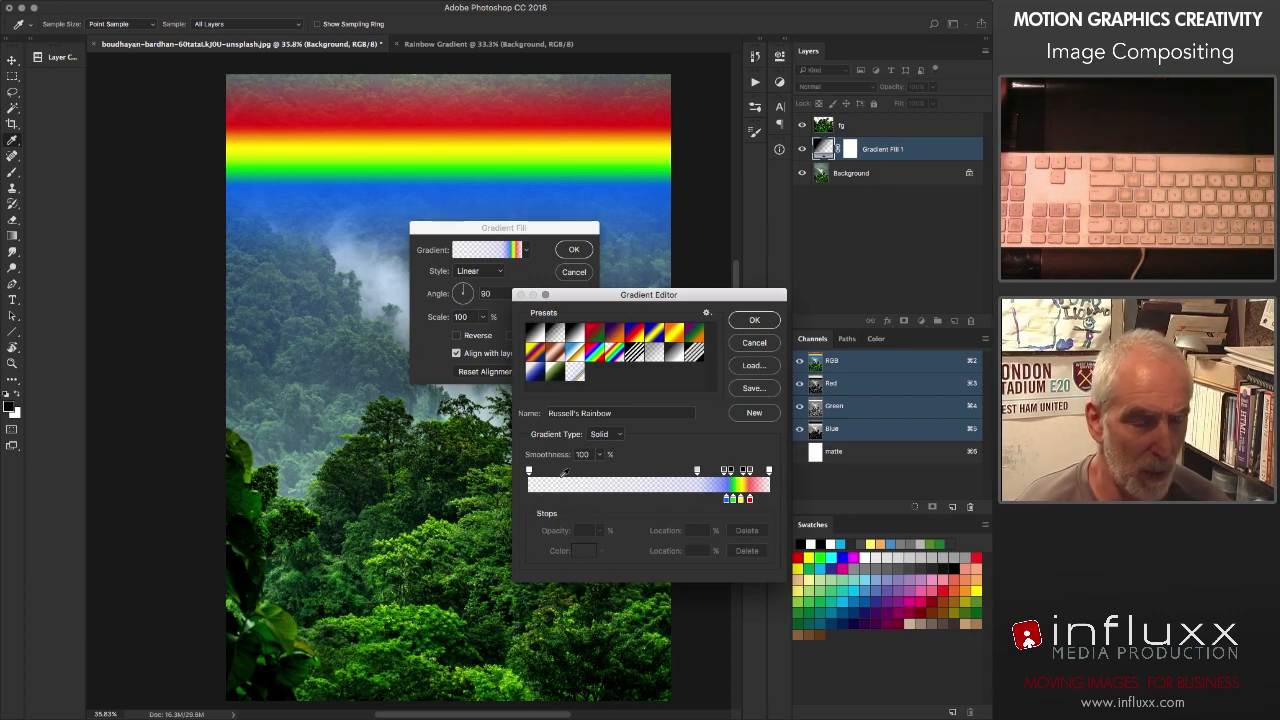
# Step: Move the first opacity stop to 56% and add a violet #6e00f6 color stop at 78%, then accept the edited gradient
pyautogui.moveTo(529, 472); pyautogui.dragTo(663, 472)
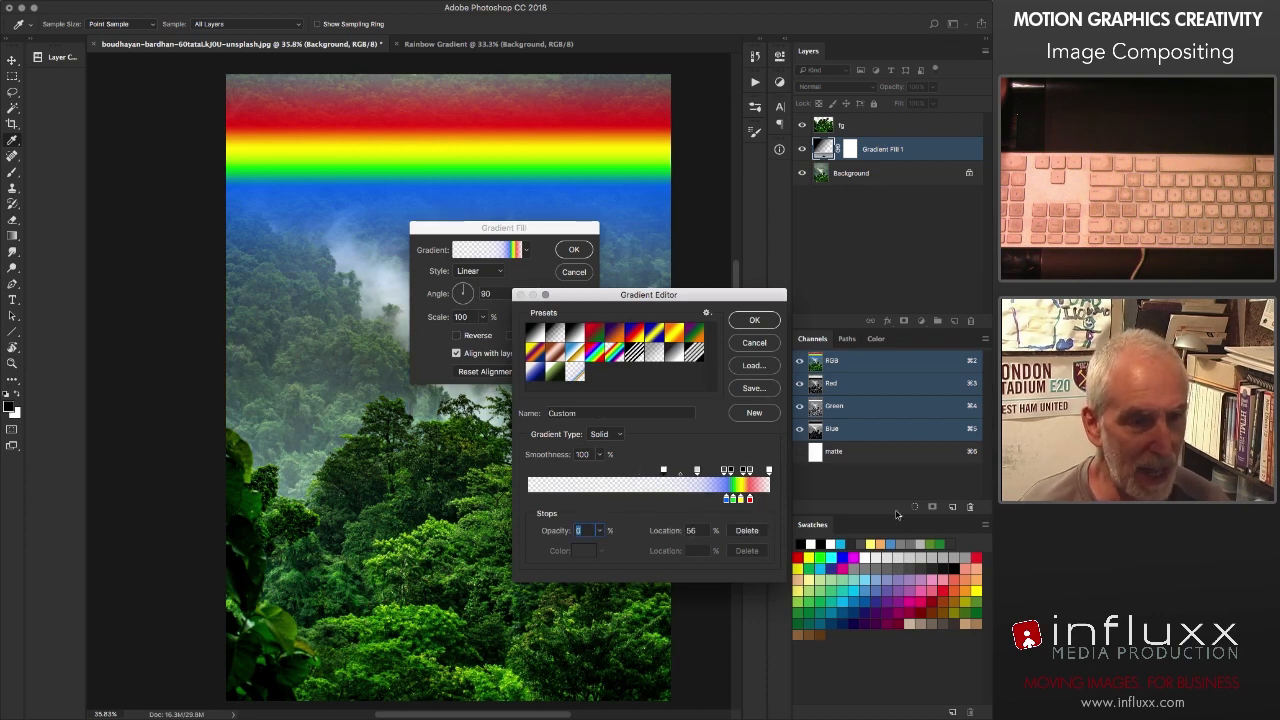
pyautogui.click(716, 498)
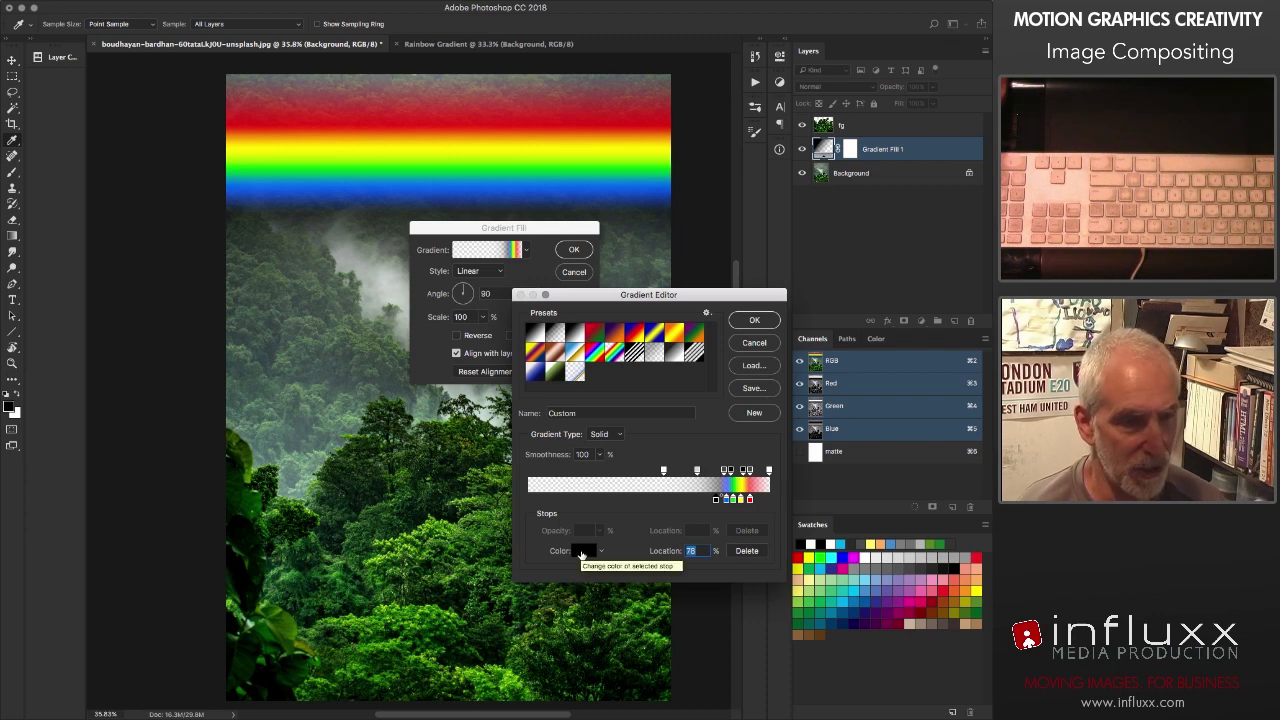
pyautogui.click(583, 551)
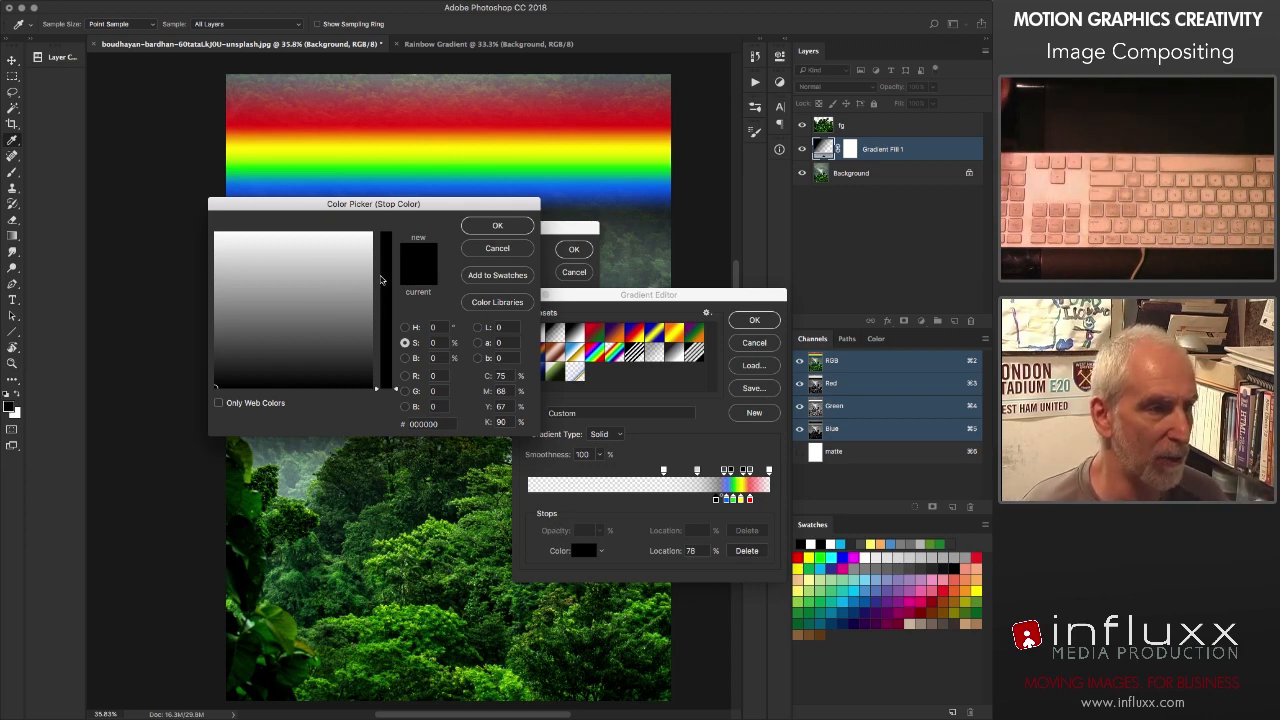
pyautogui.moveTo(380, 280); pyautogui.dragTo(381, 232)
pyautogui.click(334, 244)
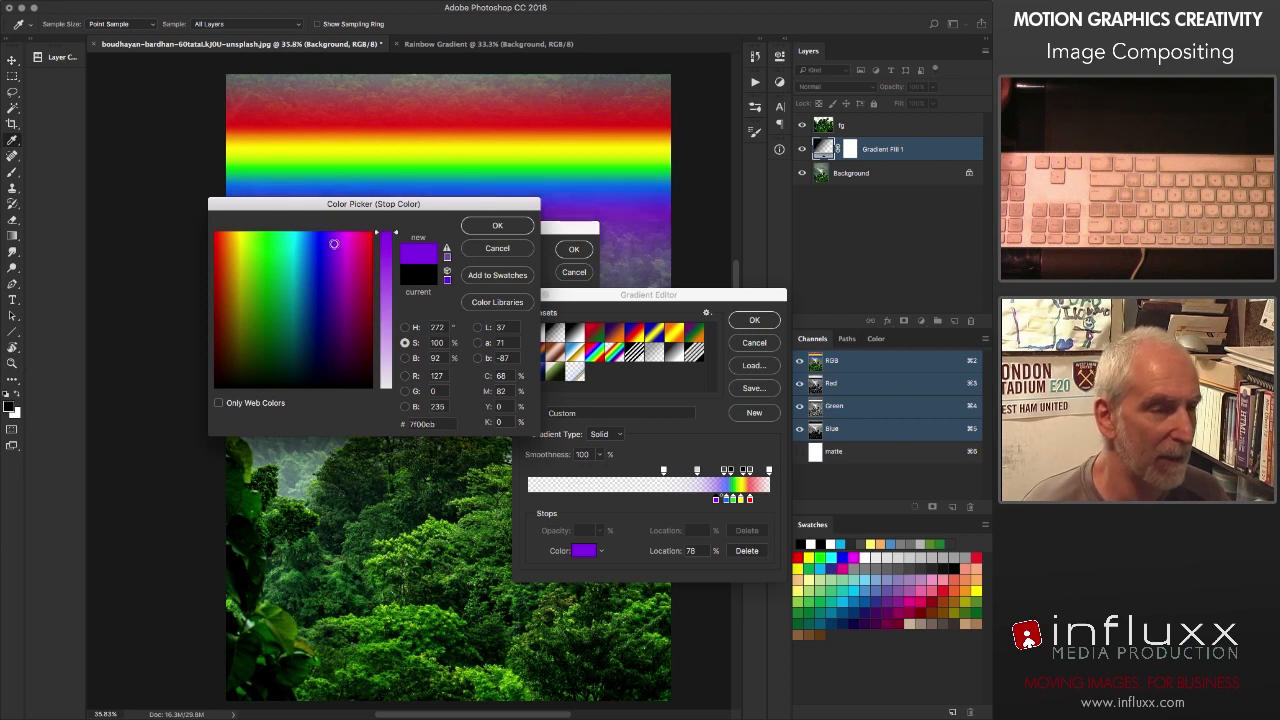
pyautogui.moveTo(333, 242); pyautogui.dragTo(331, 237)
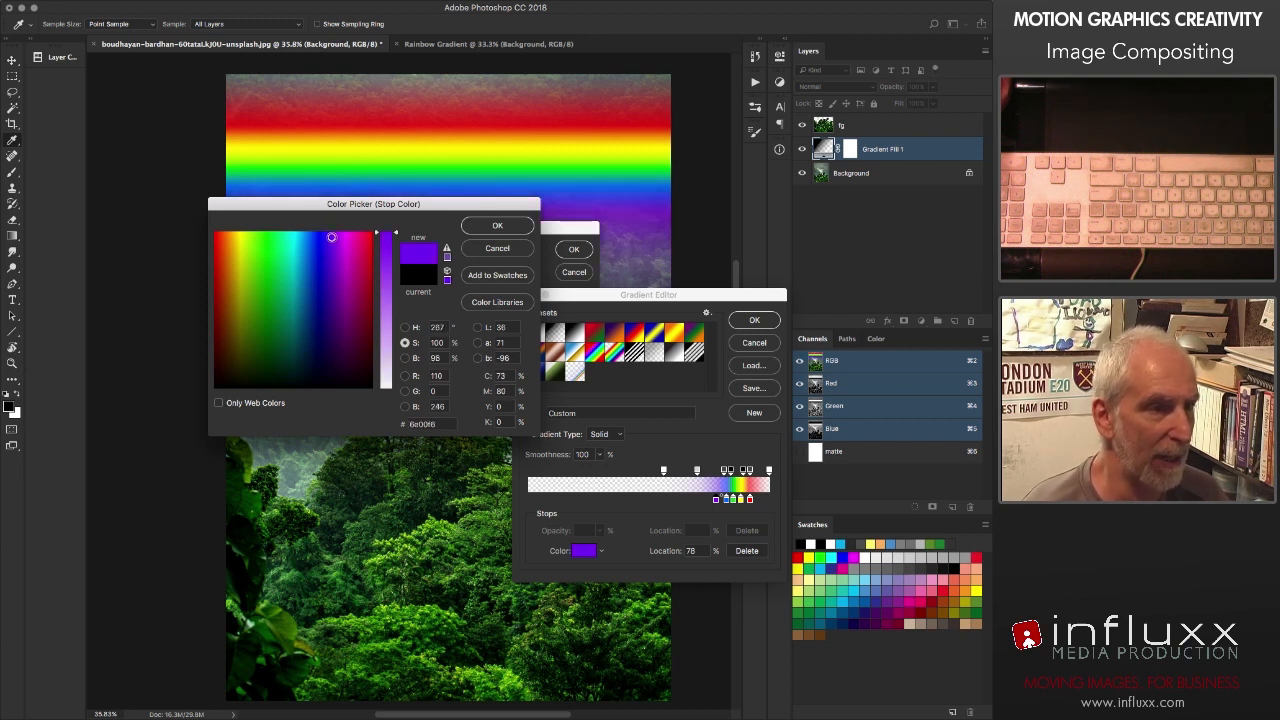
pyautogui.click(498, 226)
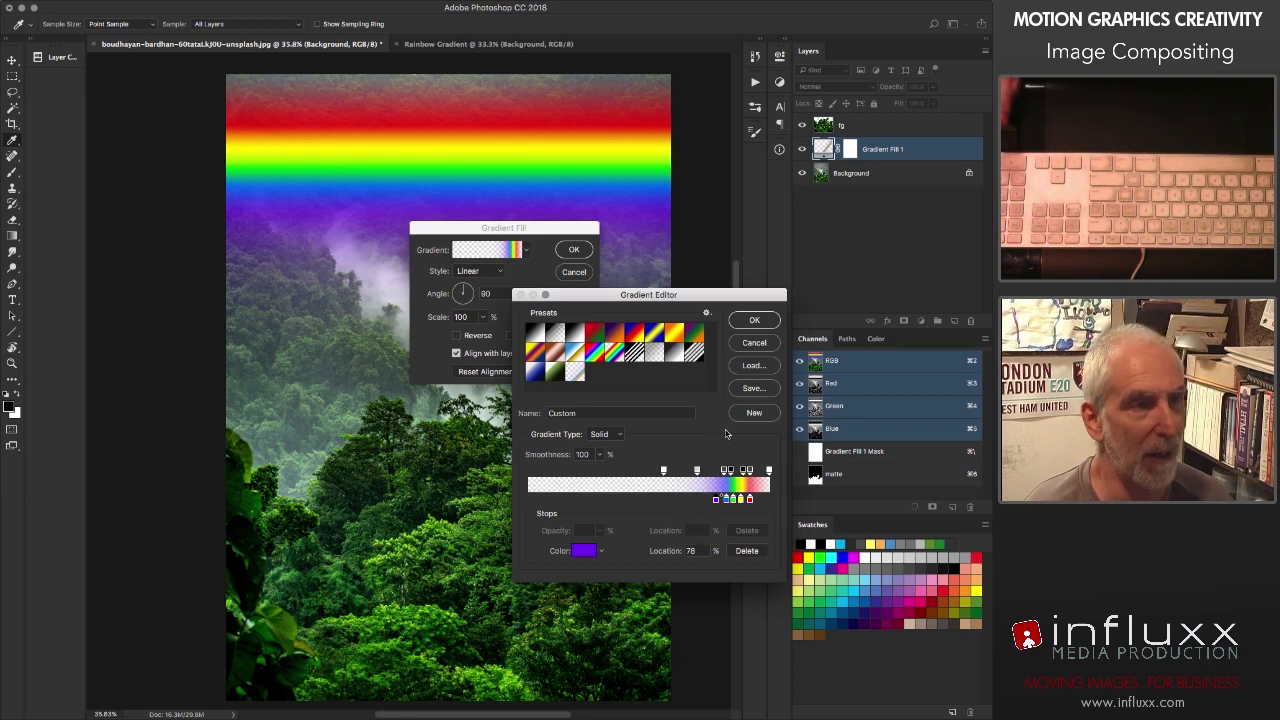
pyautogui.click(755, 320)
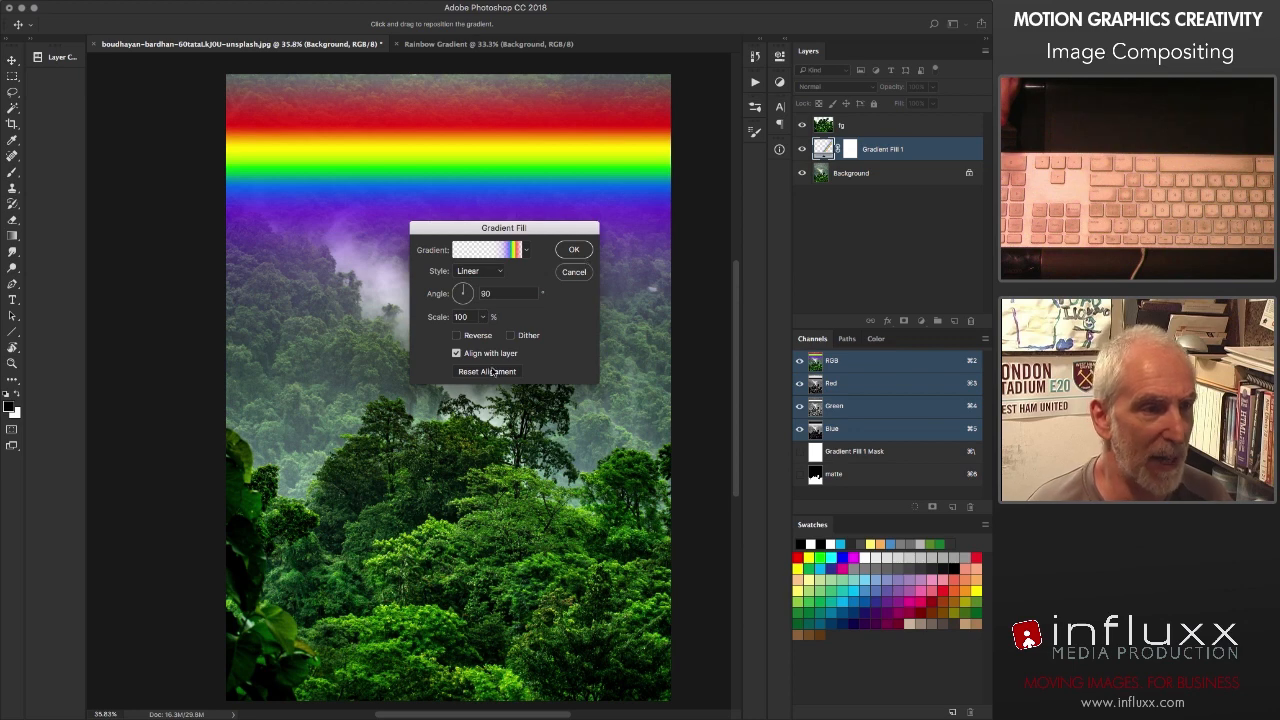
# Step: Change the gradient fill's style to Radial and scale it to 161%, keeping the angle at 90°
pyautogui.click(479, 270)
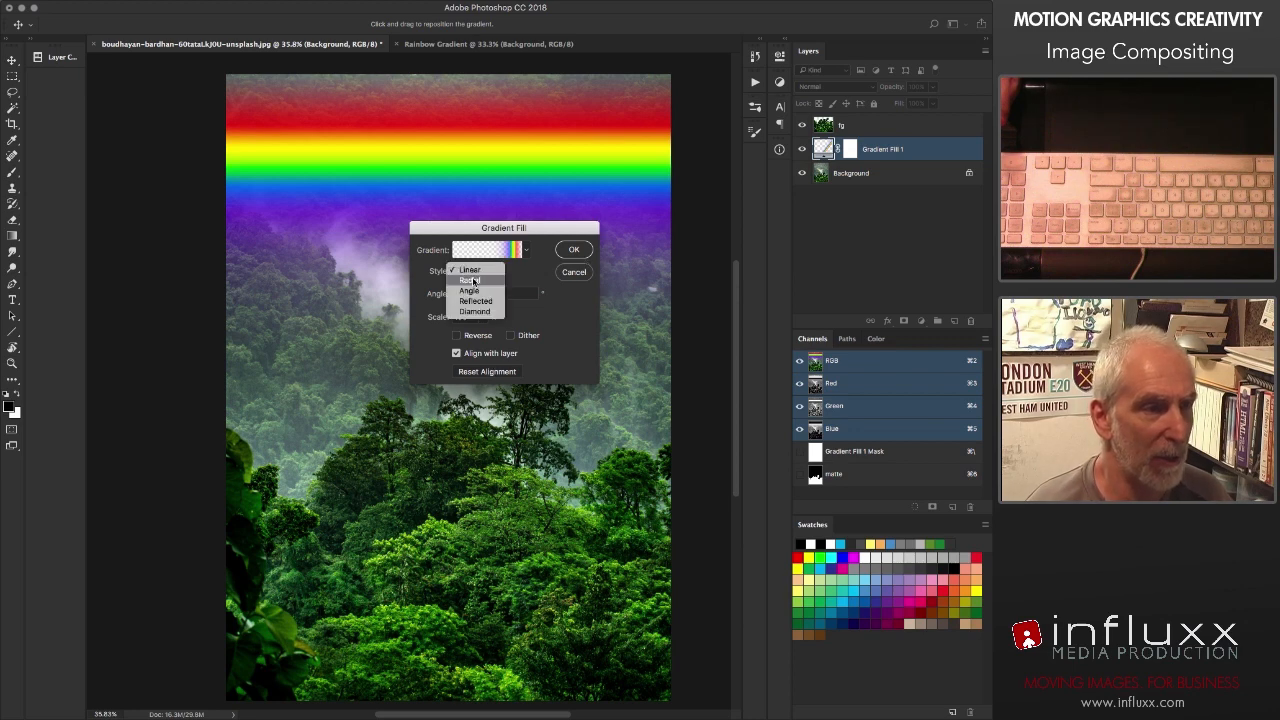
pyautogui.click(474, 281)
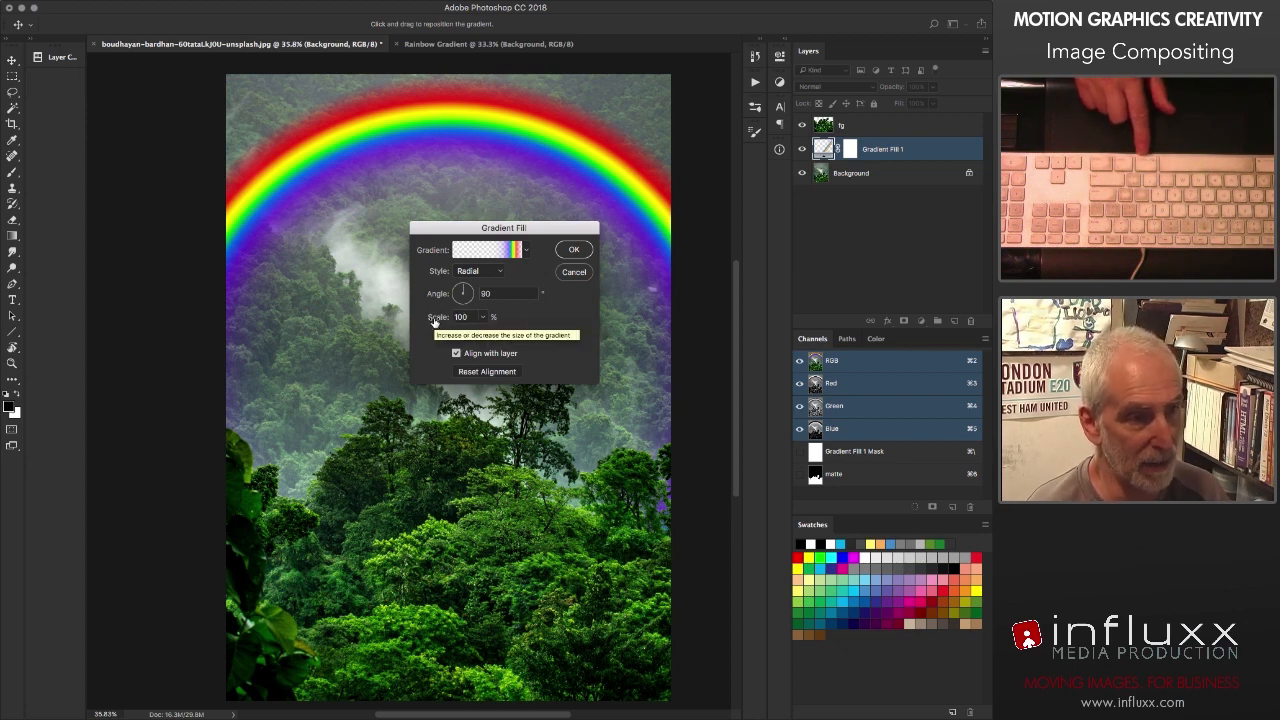
pyautogui.moveTo(434, 320); pyautogui.dragTo(474, 320)
pyautogui.hotkey('shift', 'Tab')
pyautogui.hotkey('shift', 'Down')
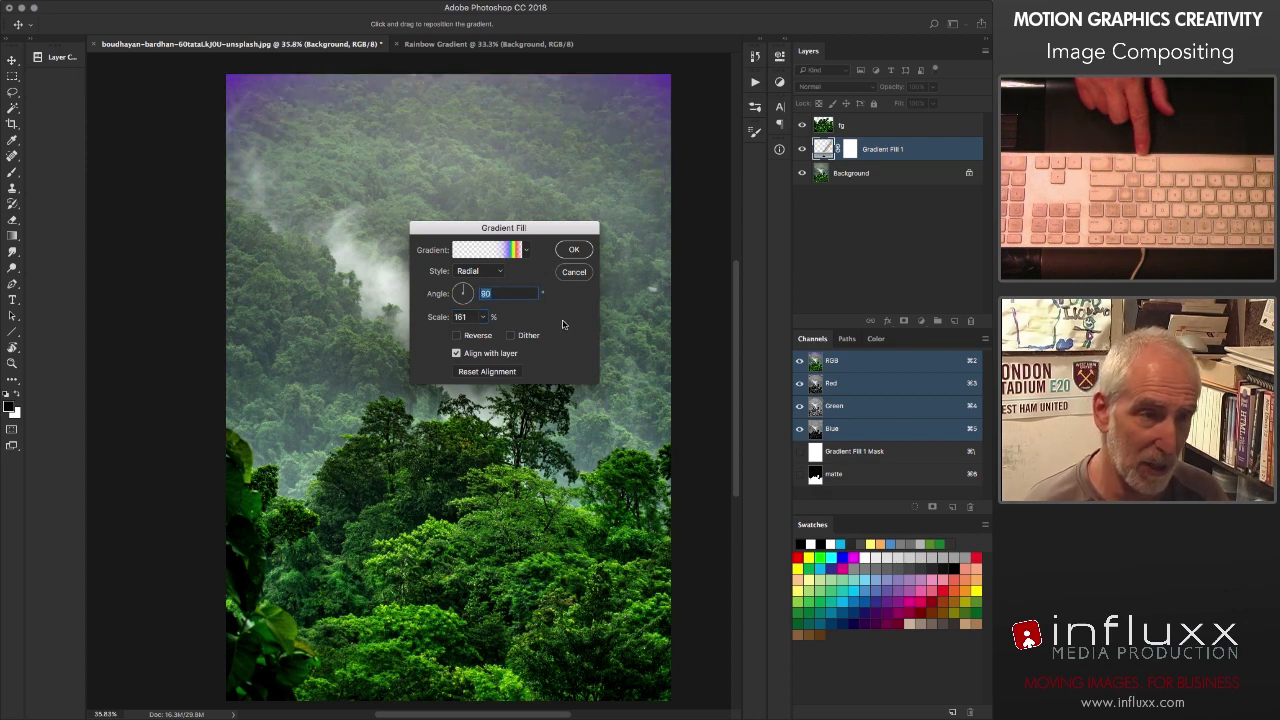
pyautogui.hotkey('shift', 'Up')
# Step: Reposition the rainbow so its arc descends from the photo's upper left into the trees at right, and enlarge its scale to 192%
pyautogui.moveTo(532, 230); pyautogui.dragTo(196, 289)
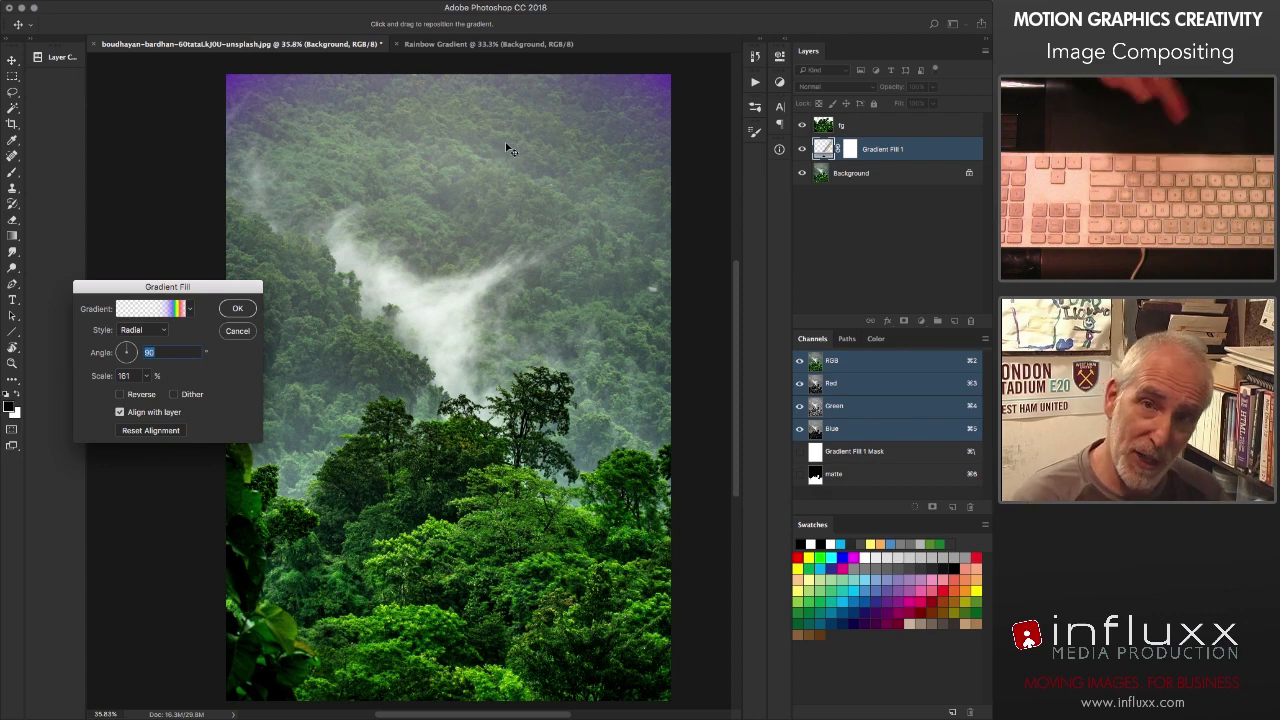
pyautogui.moveTo(505, 141); pyautogui.dragTo(269, 300)
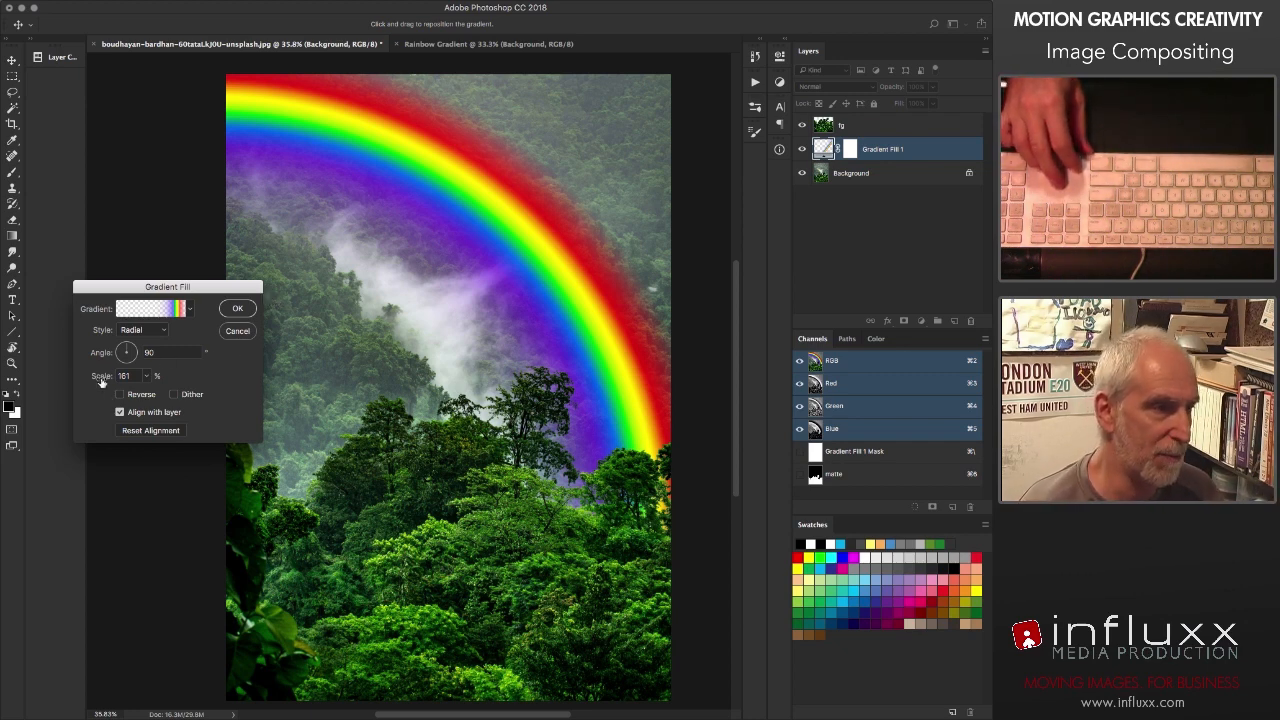
pyautogui.moveTo(98, 381); pyautogui.dragTo(114, 379)
pyautogui.moveTo(514, 149); pyautogui.dragTo(437, 189)
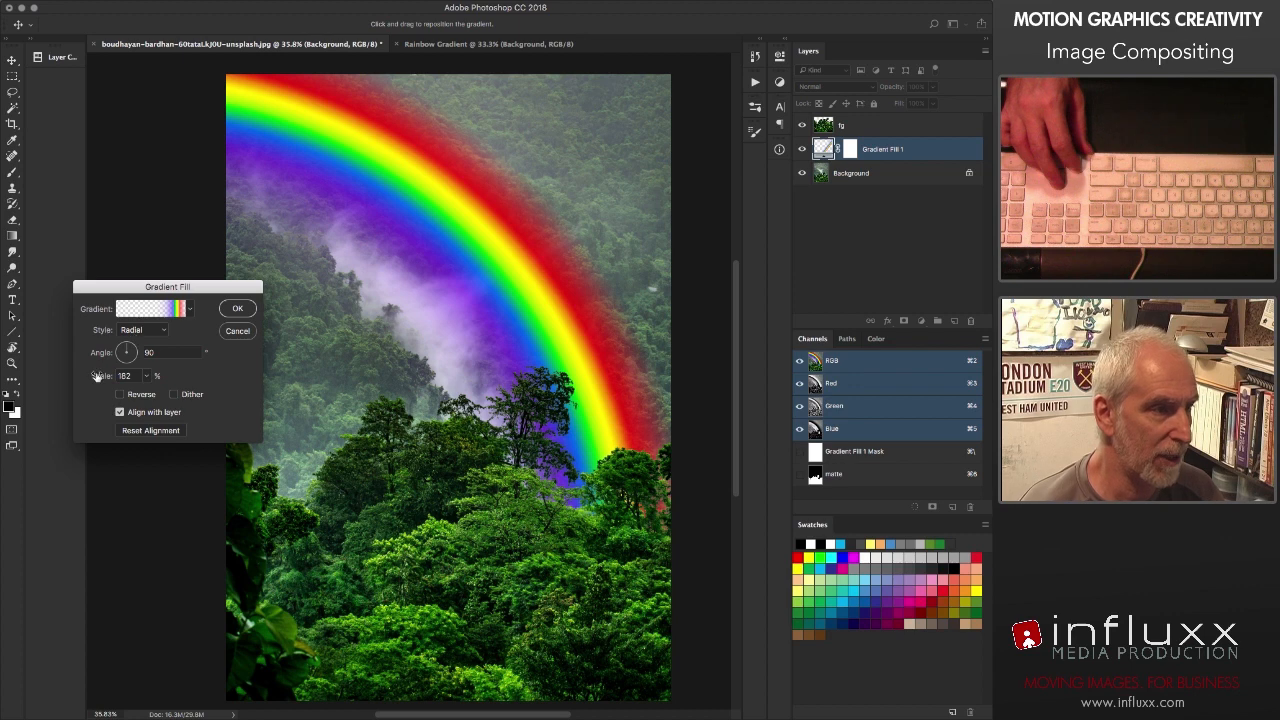
pyautogui.moveTo(99, 379); pyautogui.dragTo(165, 362)
pyautogui.moveTo(512, 213); pyautogui.dragTo(450, 220)
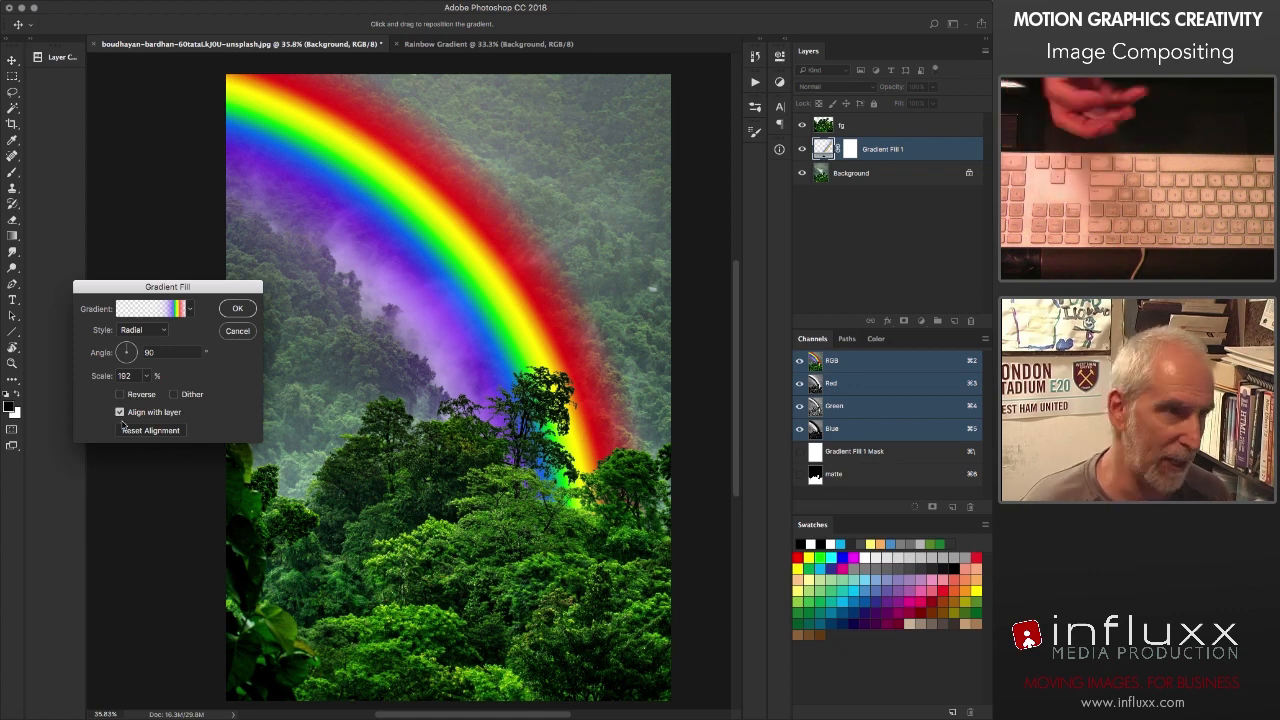
# Step: Enlarge the rainbow's scale to 234% and shift it so its end falls behind the tall tree
pyautogui.moveTo(100, 381); pyautogui.dragTo(117, 379)
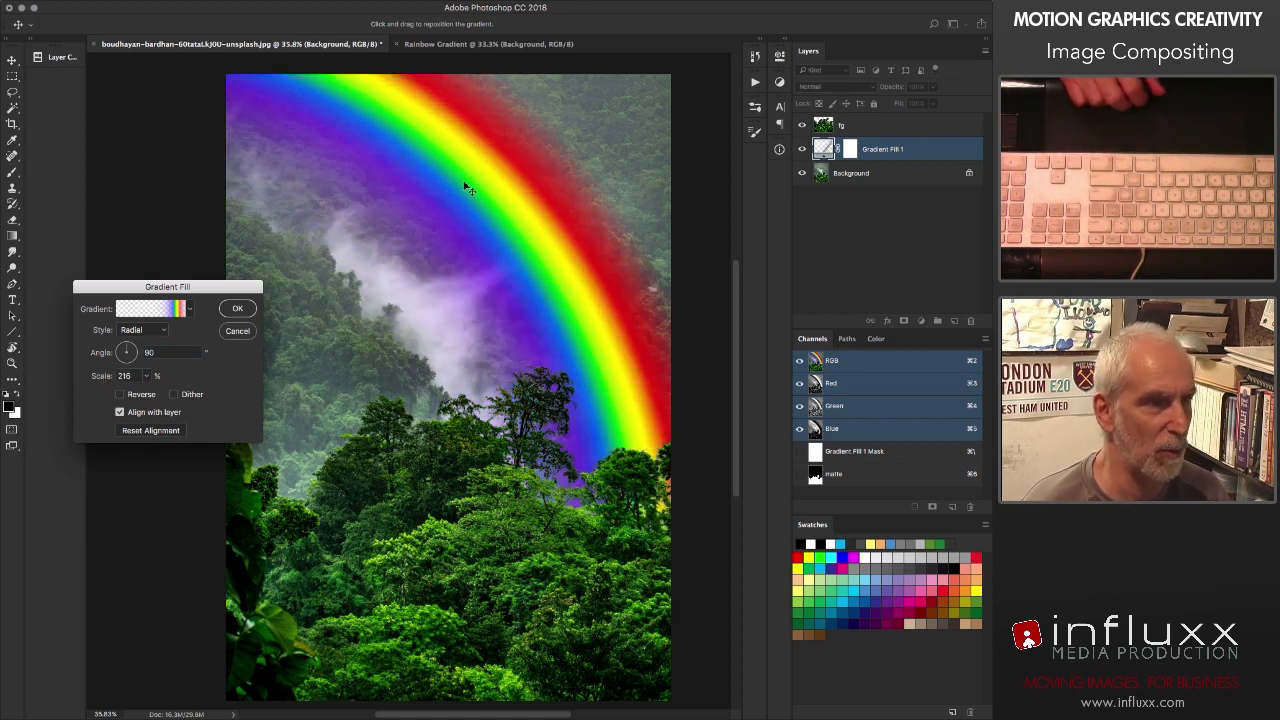
pyautogui.moveTo(466, 189); pyautogui.dragTo(425, 222)
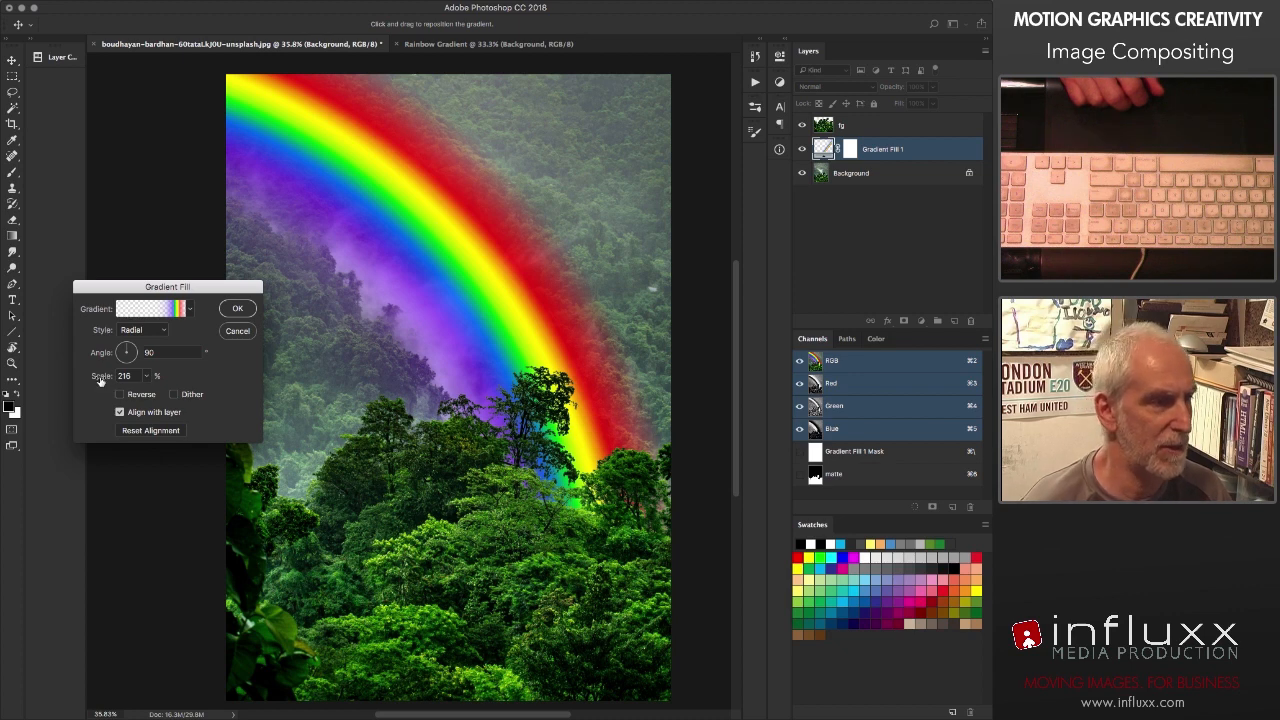
pyautogui.moveTo(102, 383); pyautogui.dragTo(112, 388)
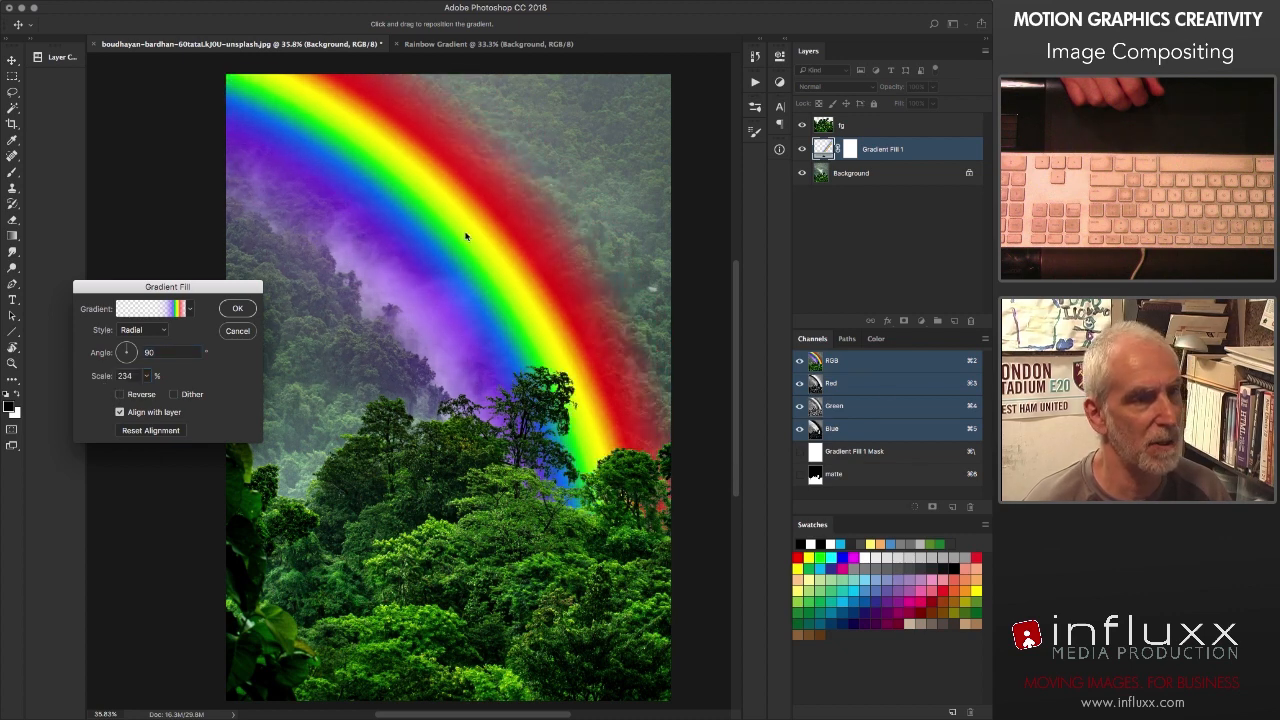
pyautogui.moveTo(466, 236); pyautogui.dragTo(443, 245)
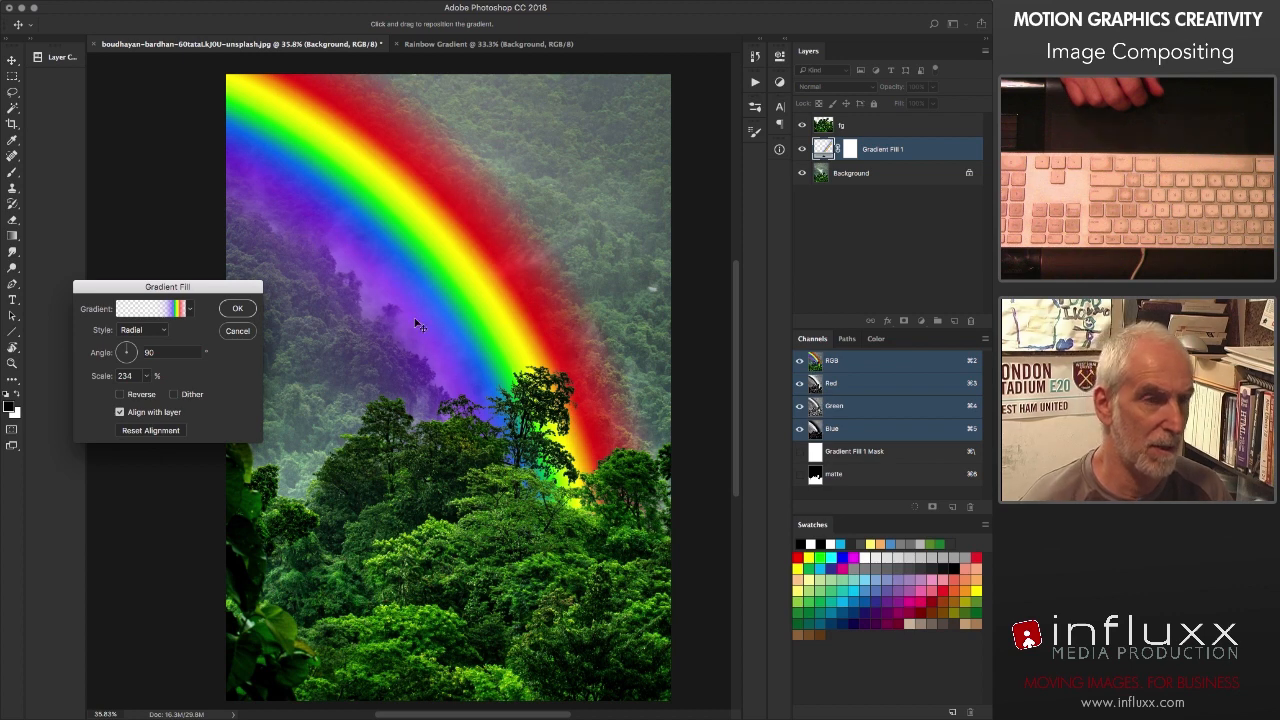
# Step: Reopen the rainbow gradient for editing, clear of the photo's rainbow, and place its red color stop at 92%
pyautogui.moveTo(181, 287); pyautogui.dragTo(189, 349)
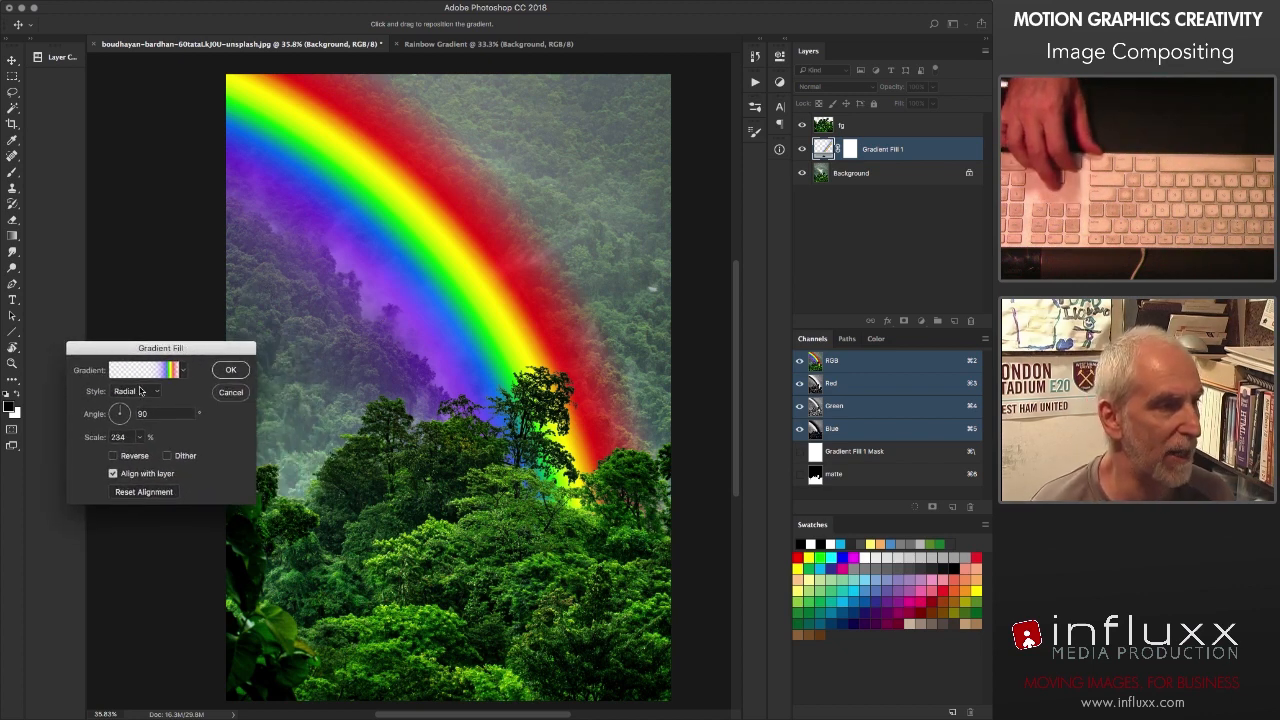
pyautogui.click(141, 372)
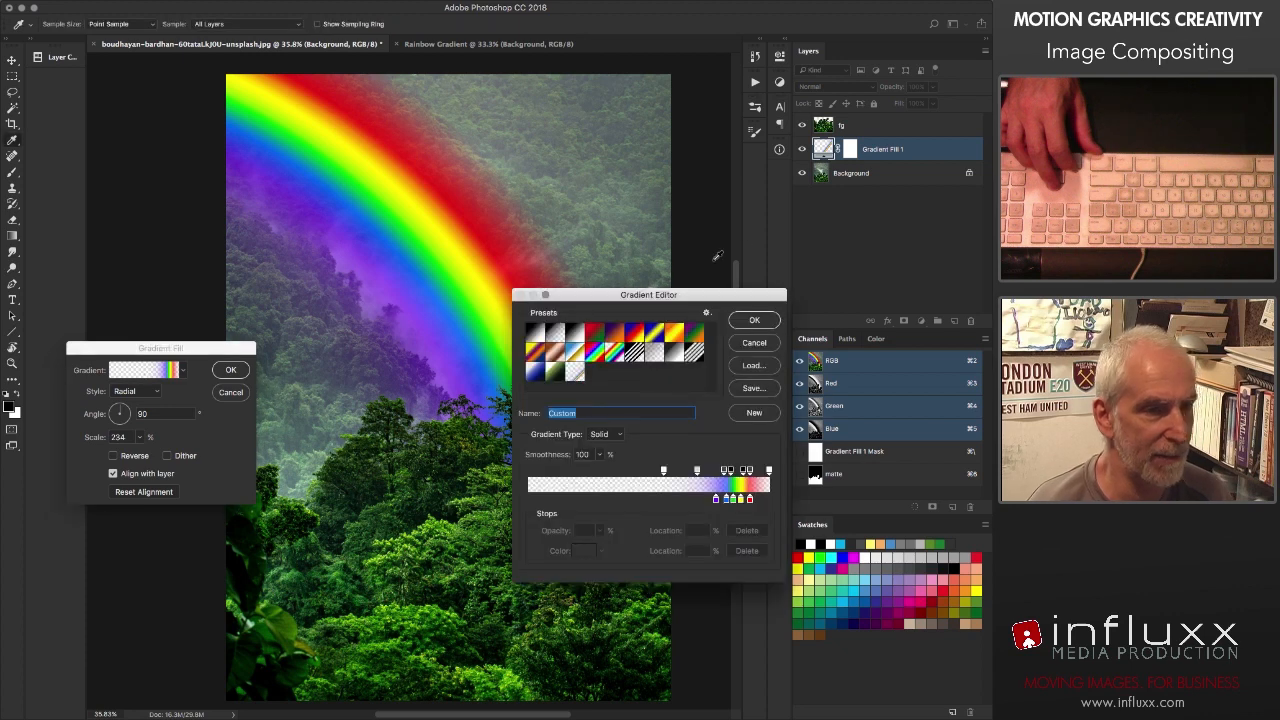
pyautogui.moveTo(670, 288); pyautogui.dragTo(221, 300)
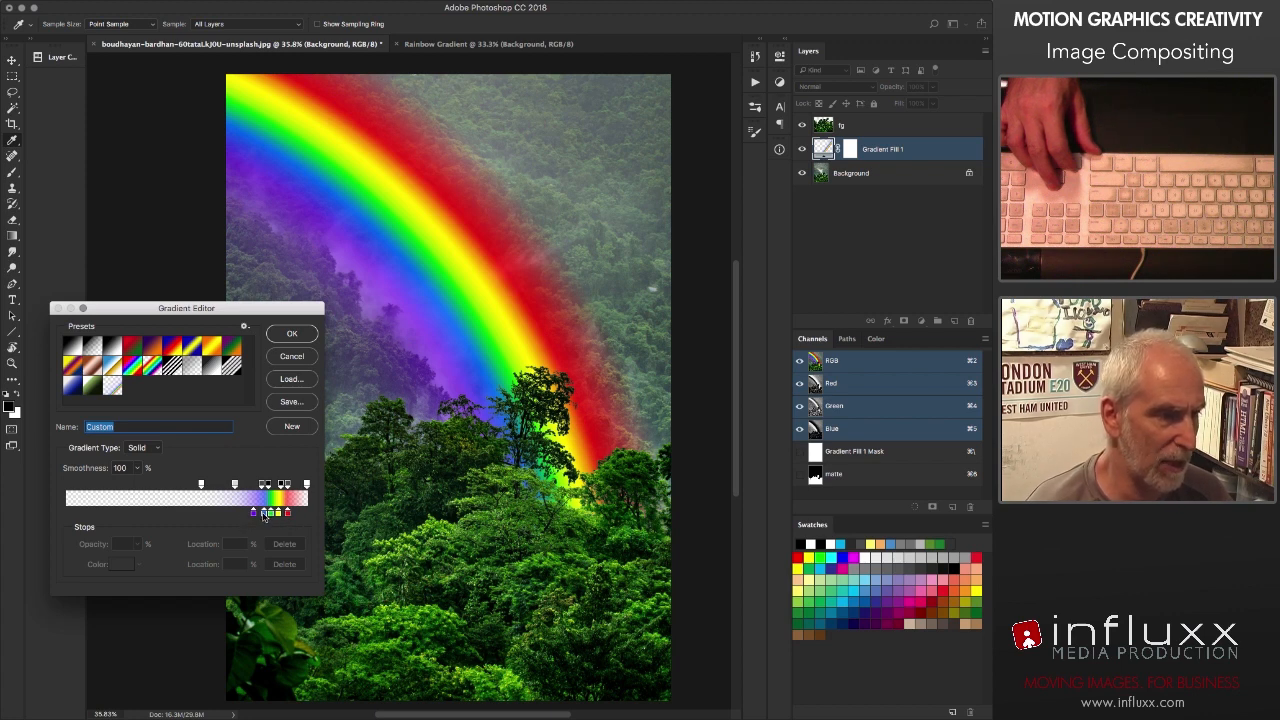
pyautogui.click(264, 513)
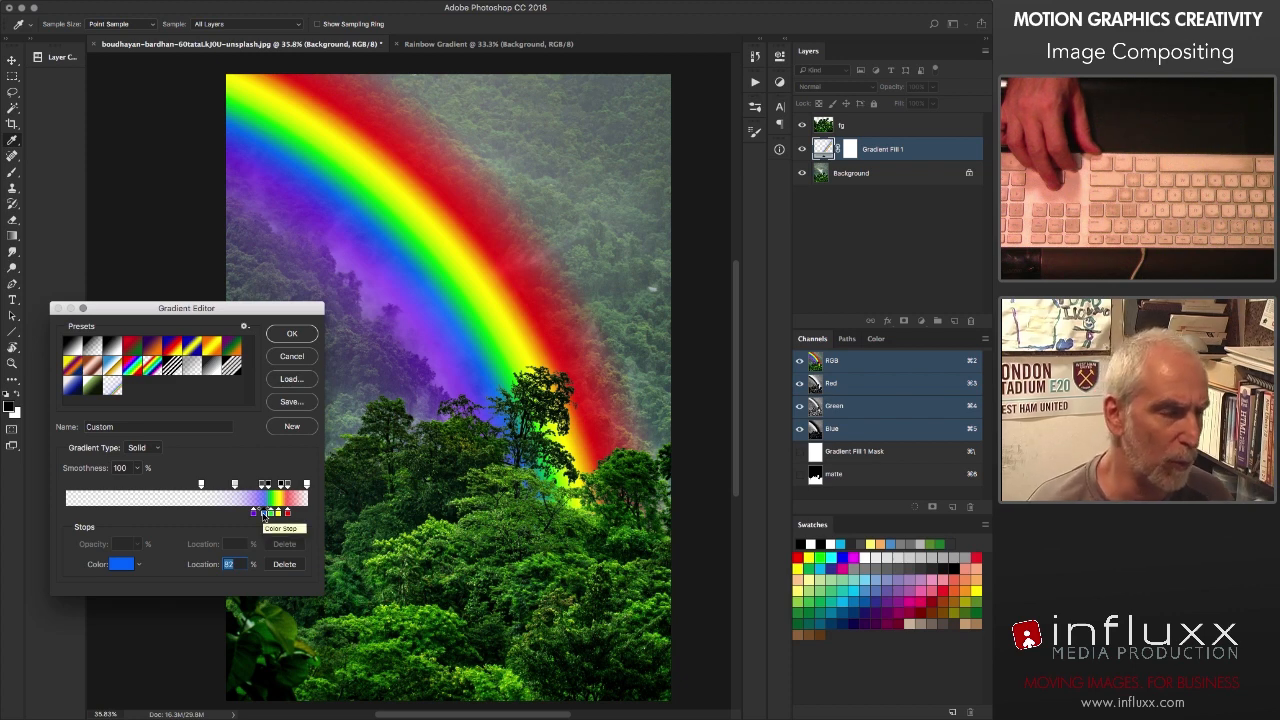
pyautogui.click(241, 564)
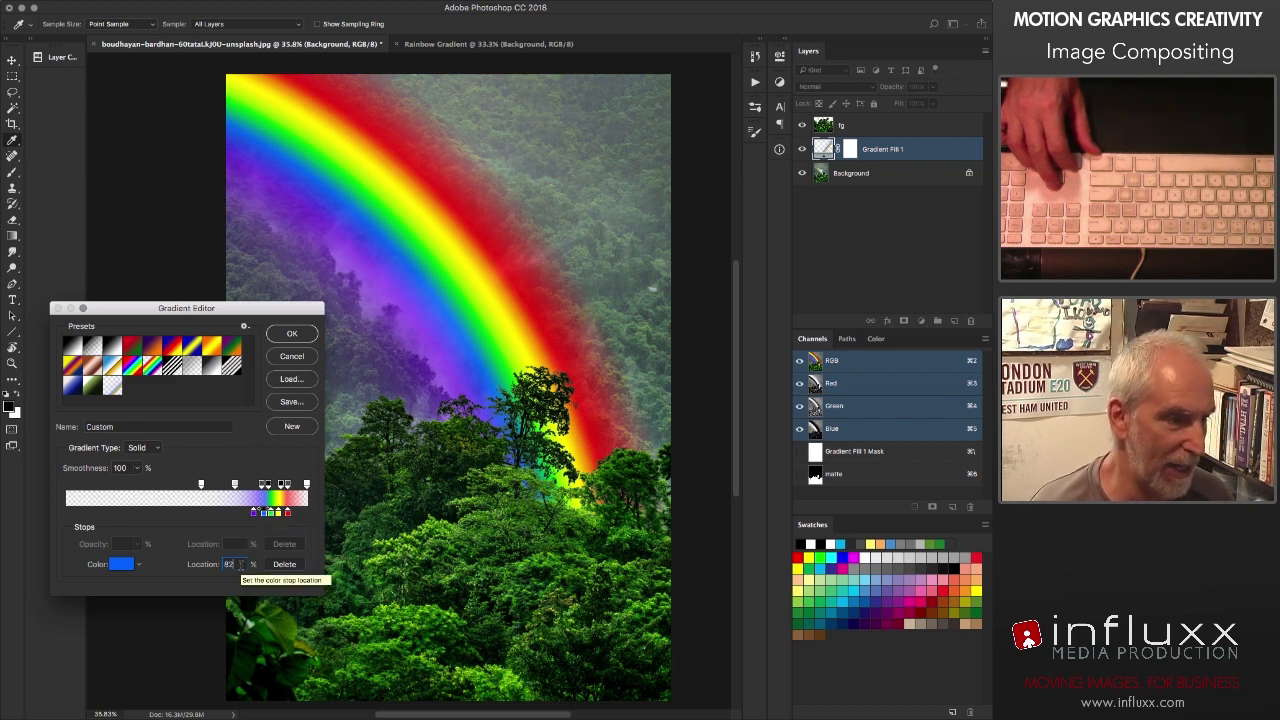
pyautogui.click(264, 513)
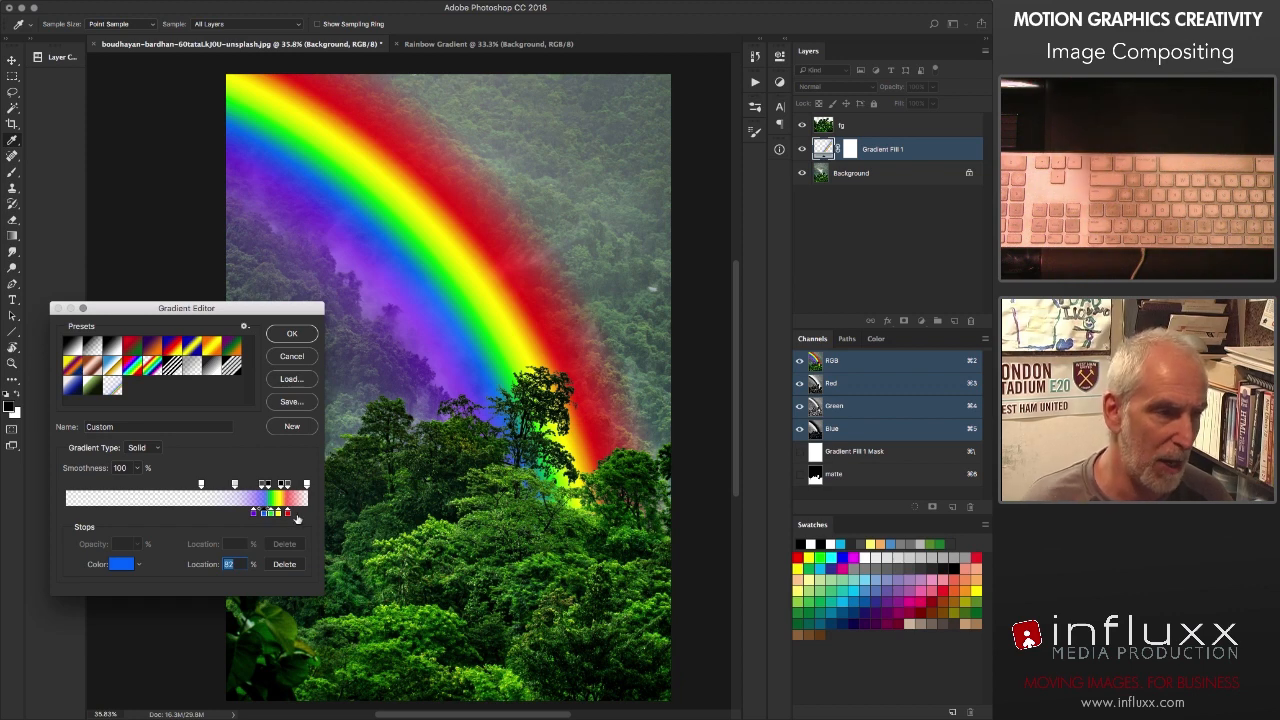
pyautogui.click(293, 514)
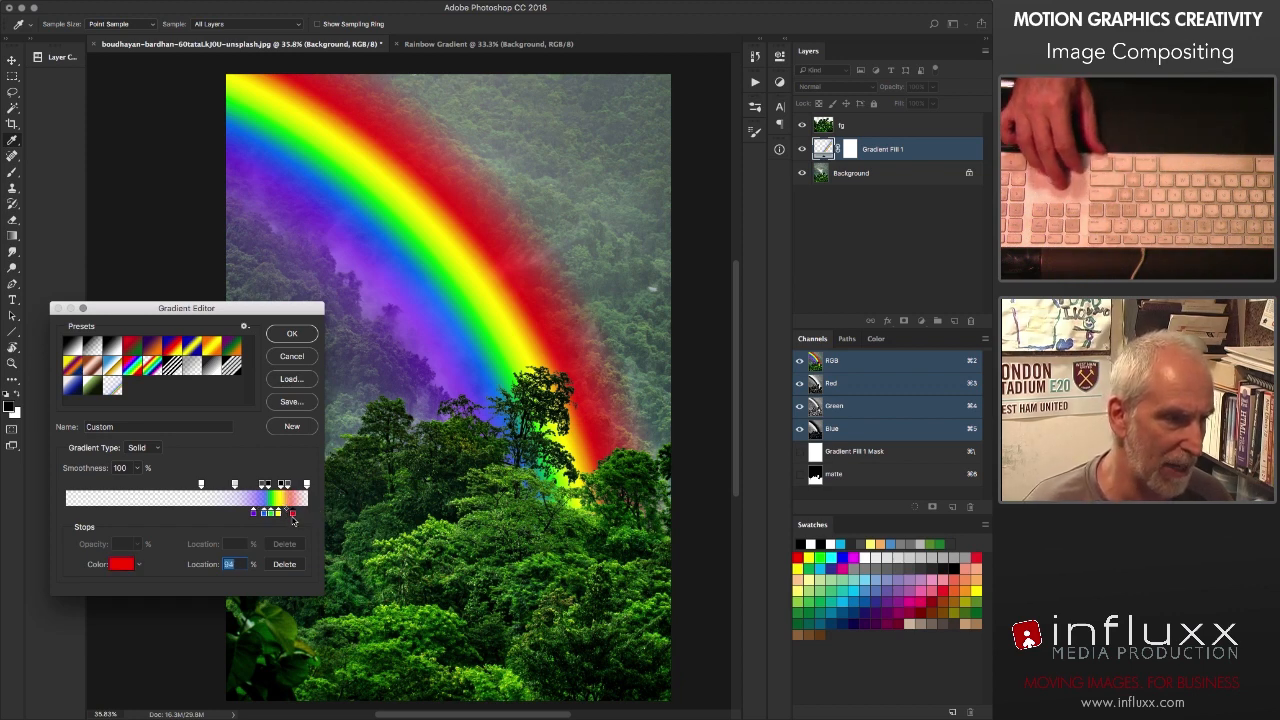
pyautogui.moveTo(292, 517); pyautogui.dragTo(286, 517)
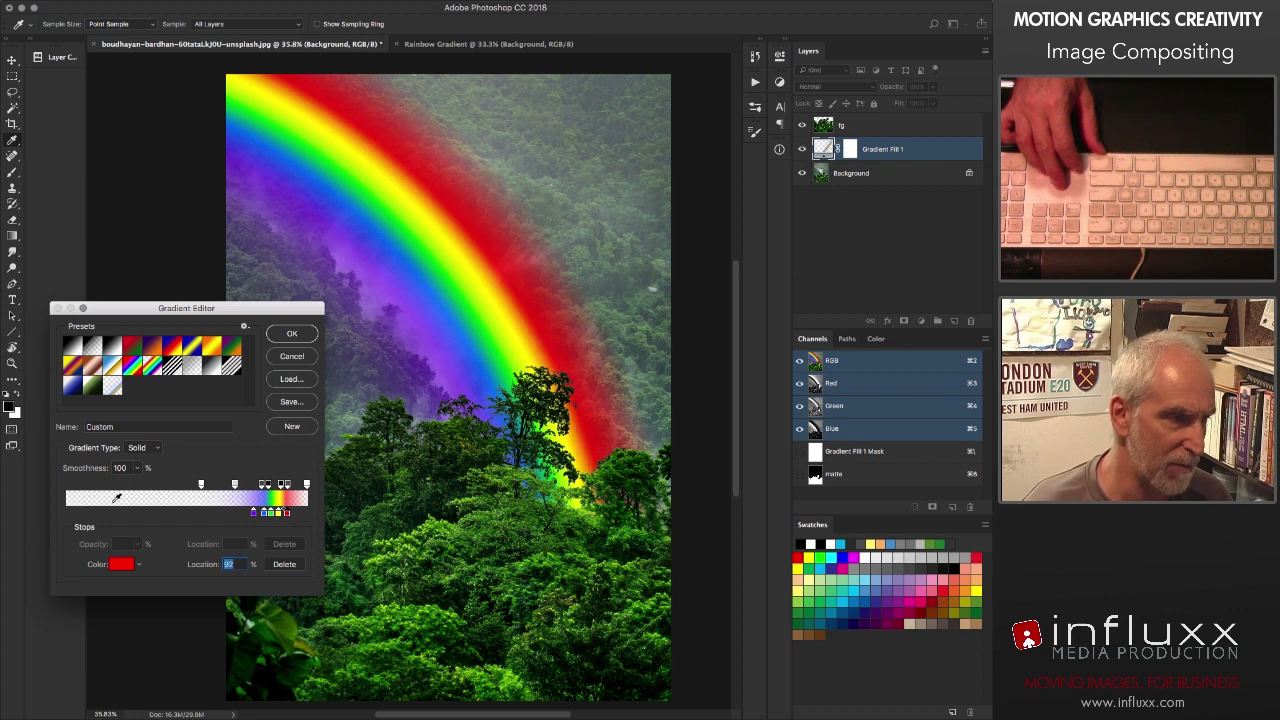
# Step: Space the color stops evenly around blue at 82%: violet at 80%, green at 84%, red at 88%, and yellow midway between green and red
pyautogui.click(265, 513)
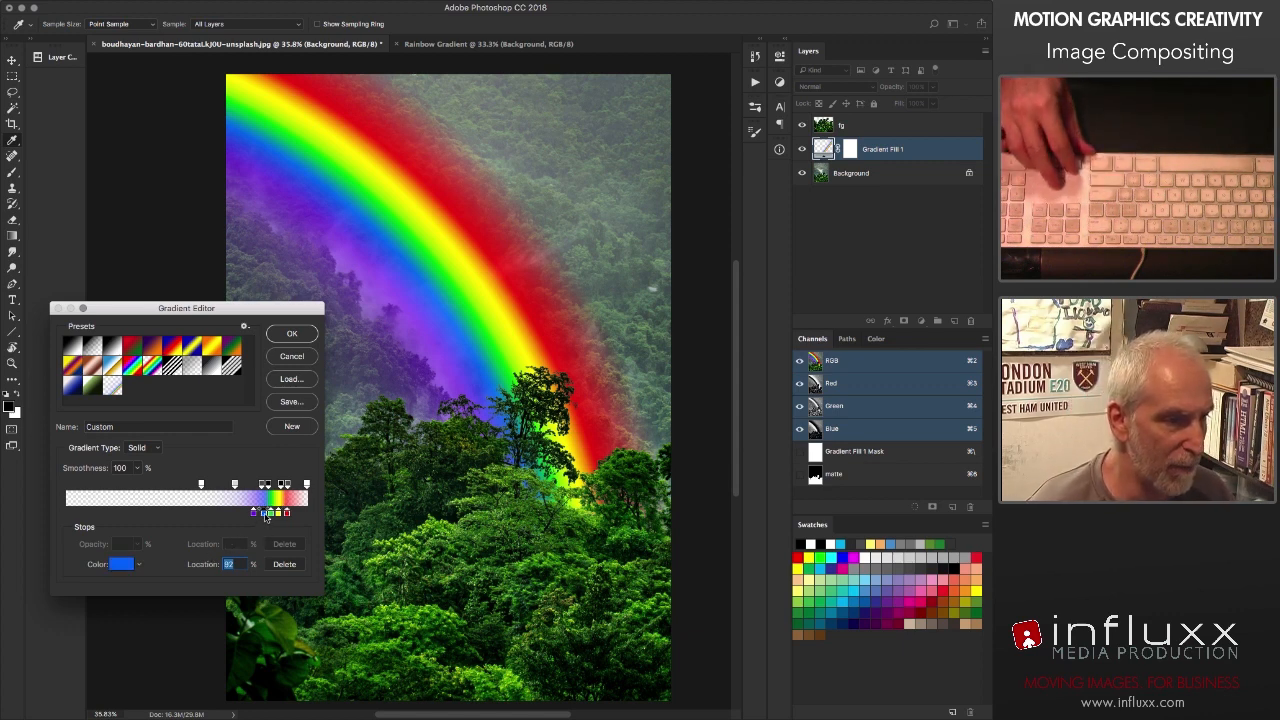
pyautogui.click(254, 513)
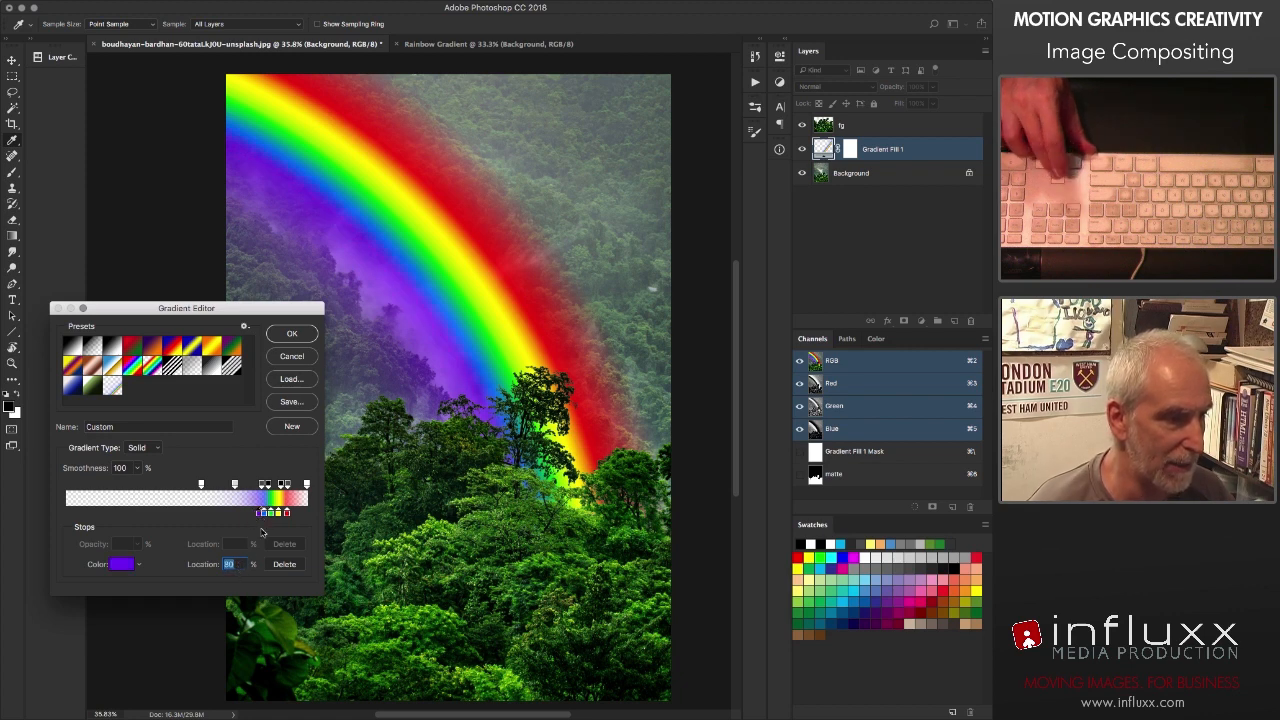
pyautogui.click(270, 513)
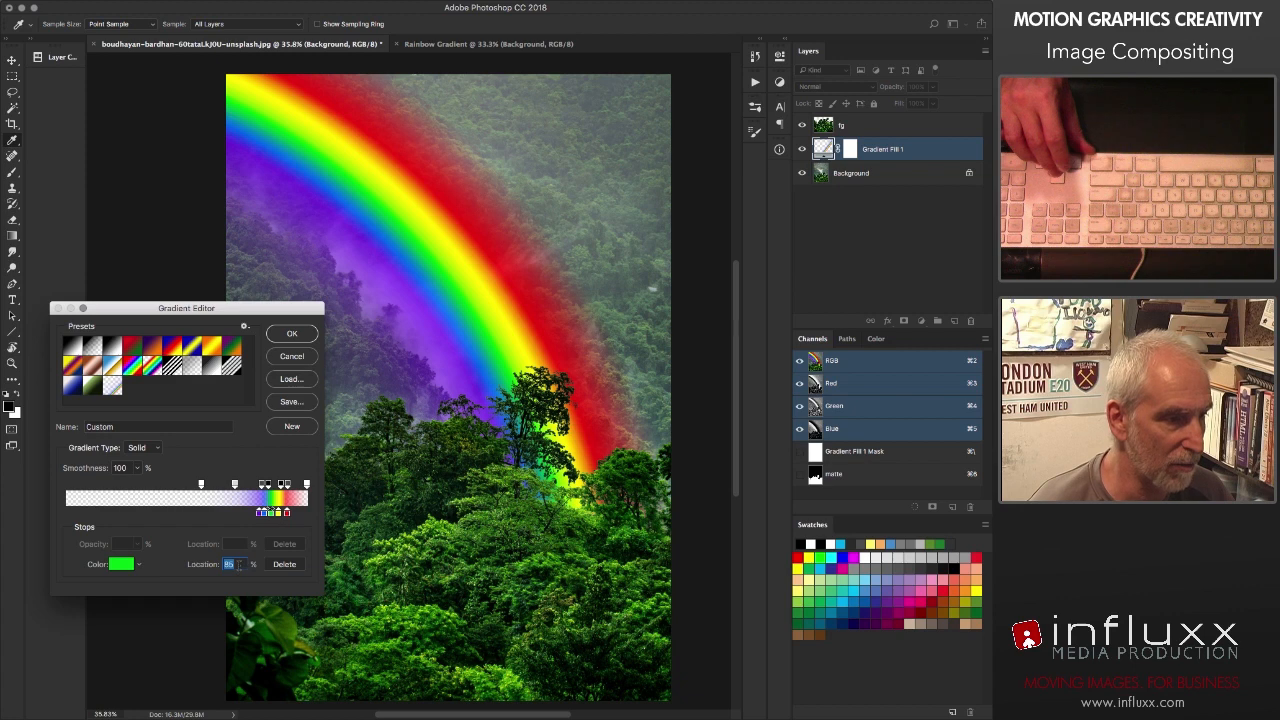
pyautogui.press('Down')
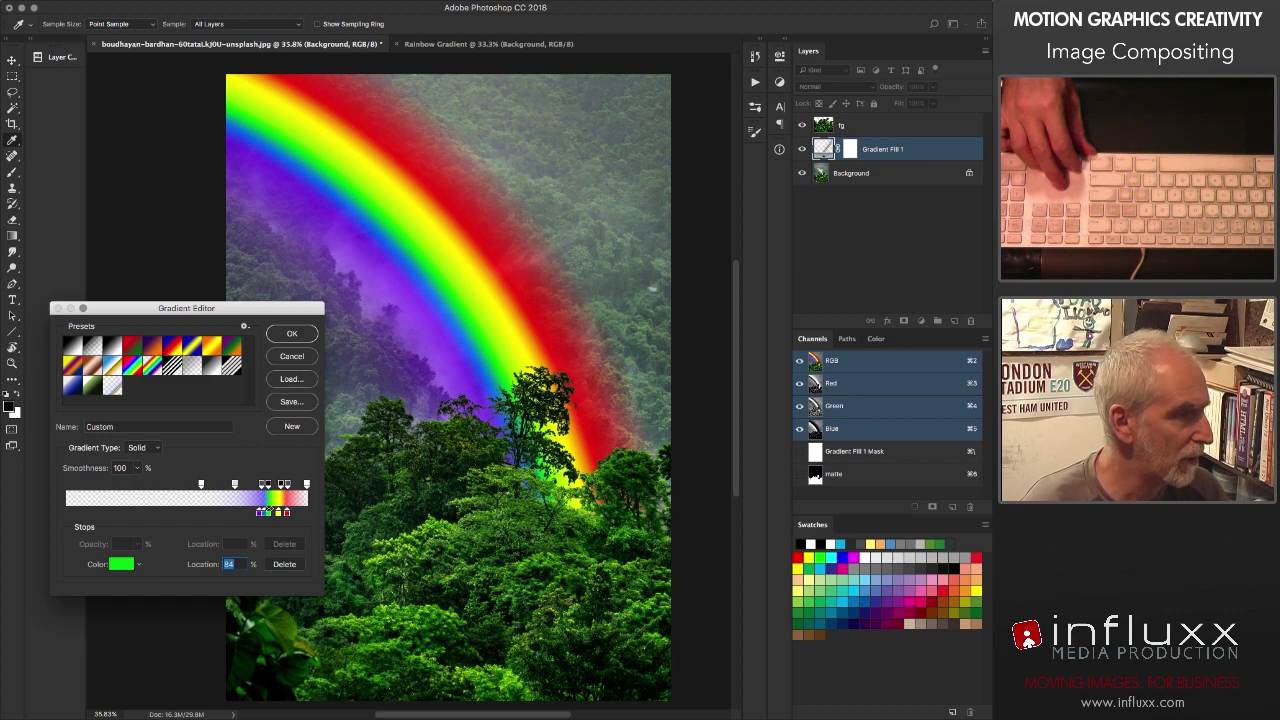
pyautogui.click(280, 513)
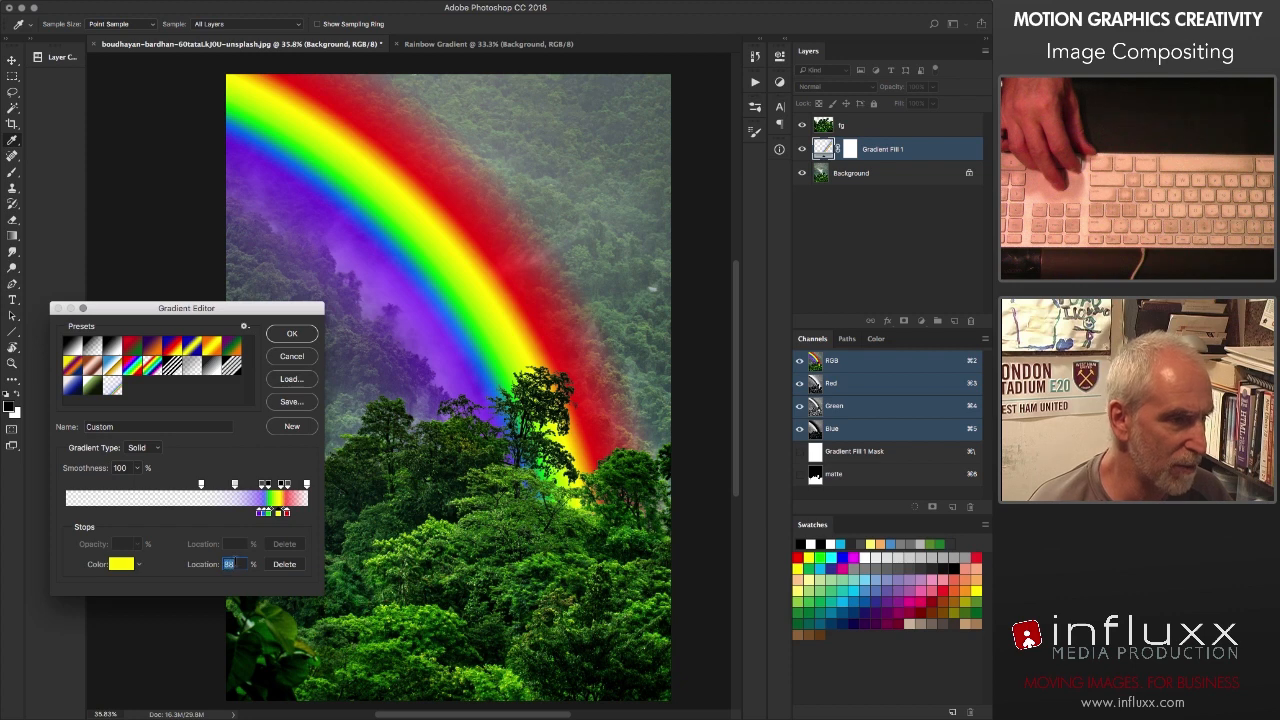
pyautogui.click(286, 513)
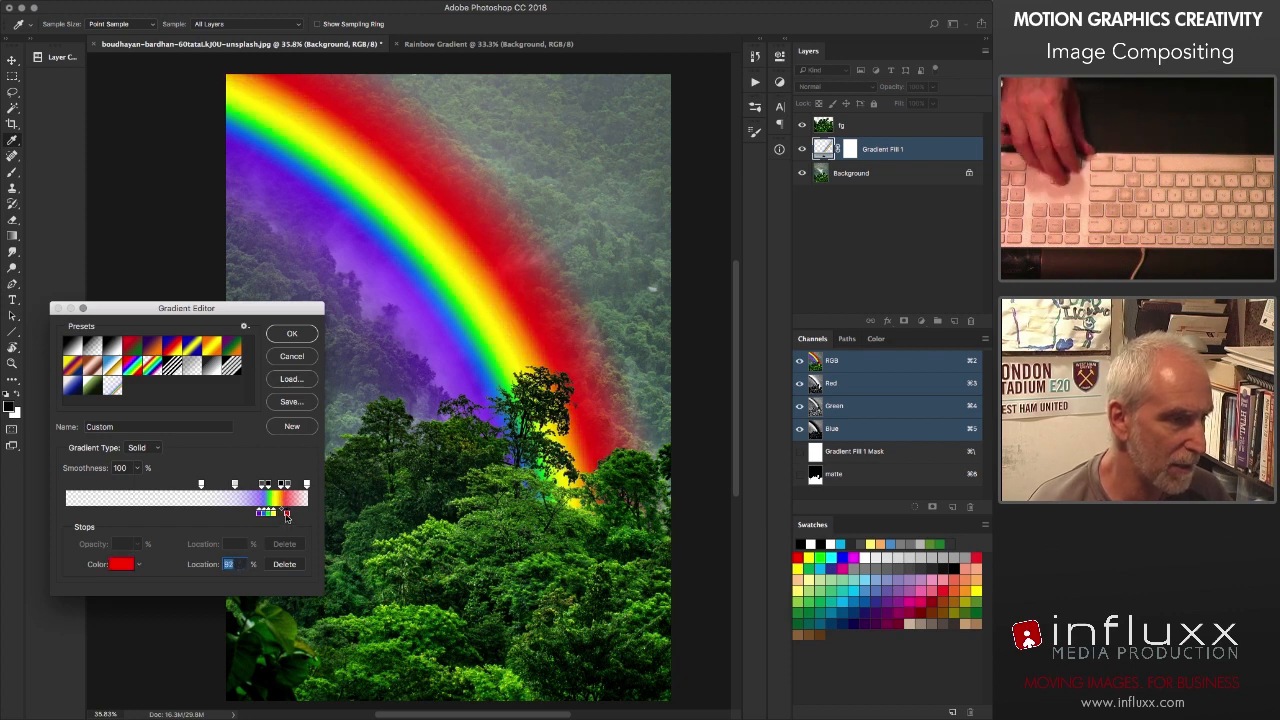
pyautogui.write('88')
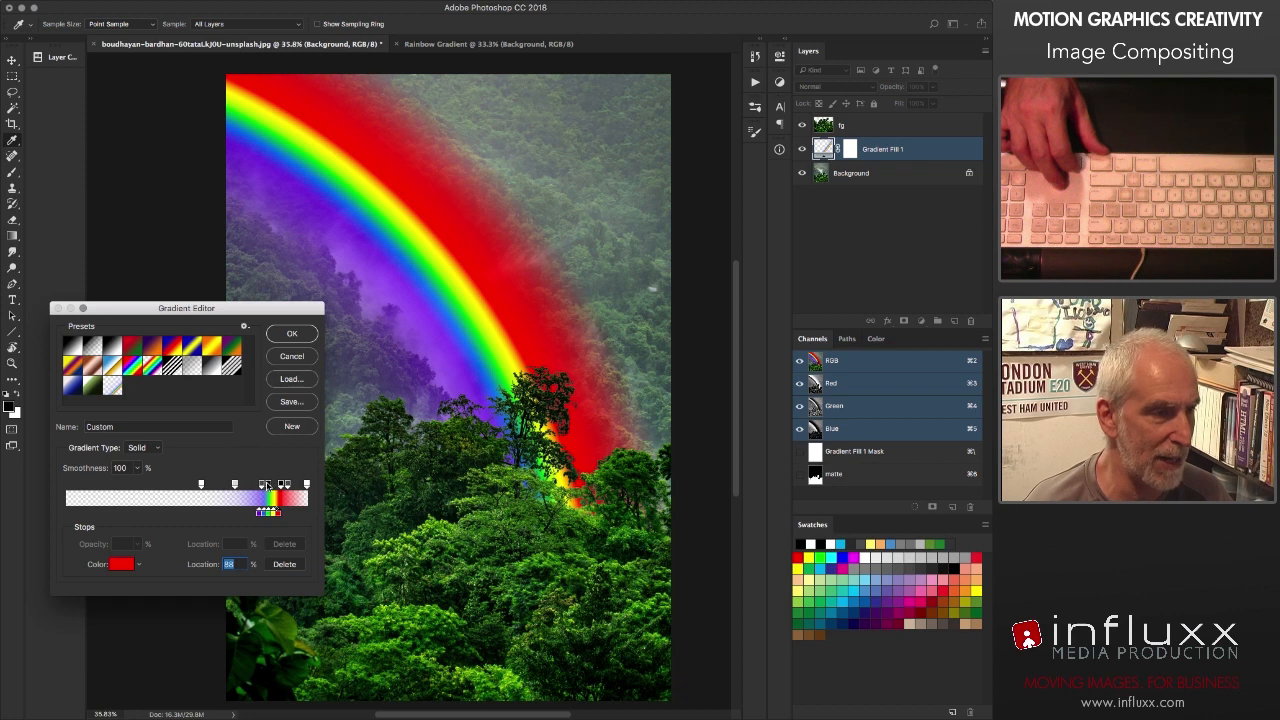
# Step: Remove three surplus opacity stops from the gradient: the 80% stop at location 81%, the one just beyond red, and the ramp's first stop
pyautogui.click(268, 486)
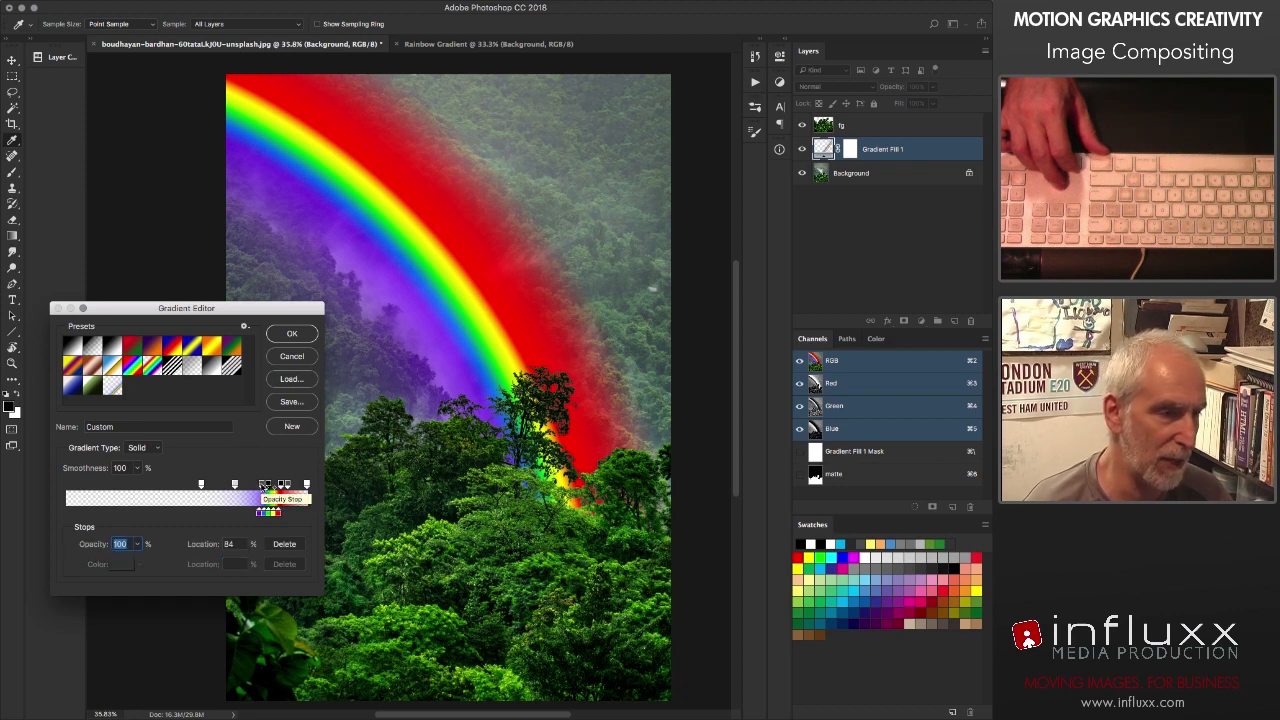
pyautogui.click(264, 485)
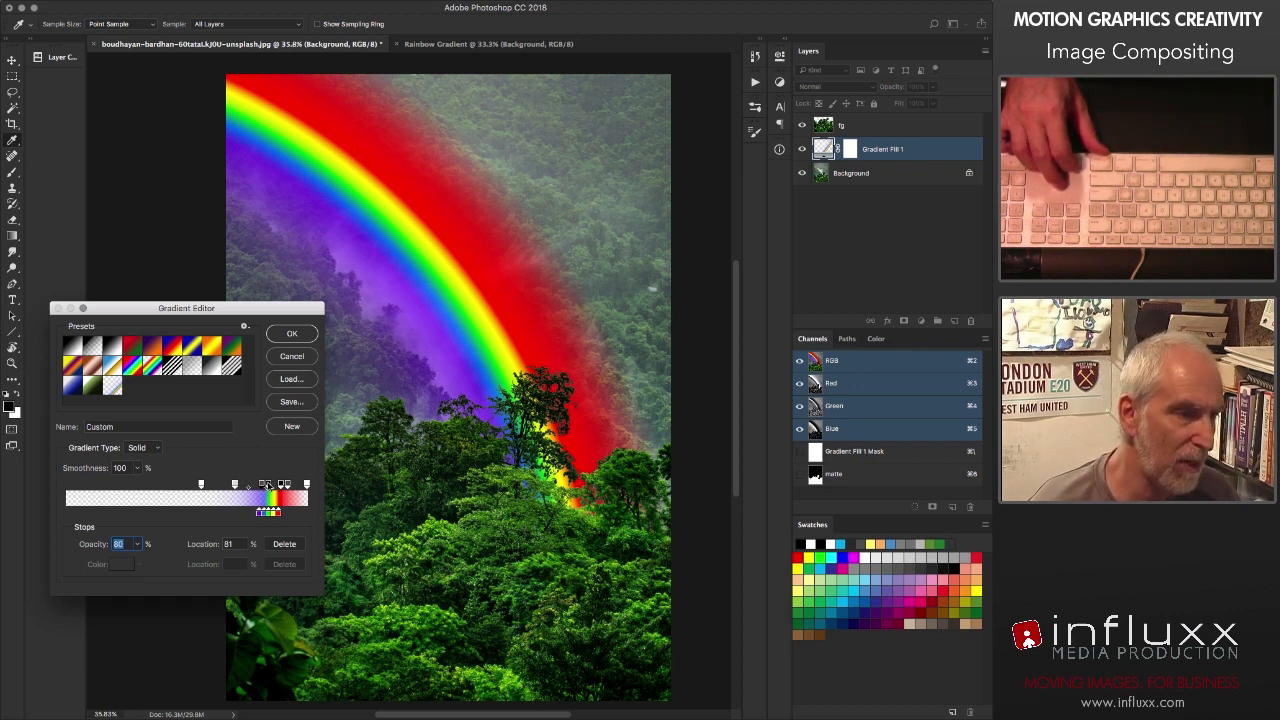
pyautogui.click(267, 485)
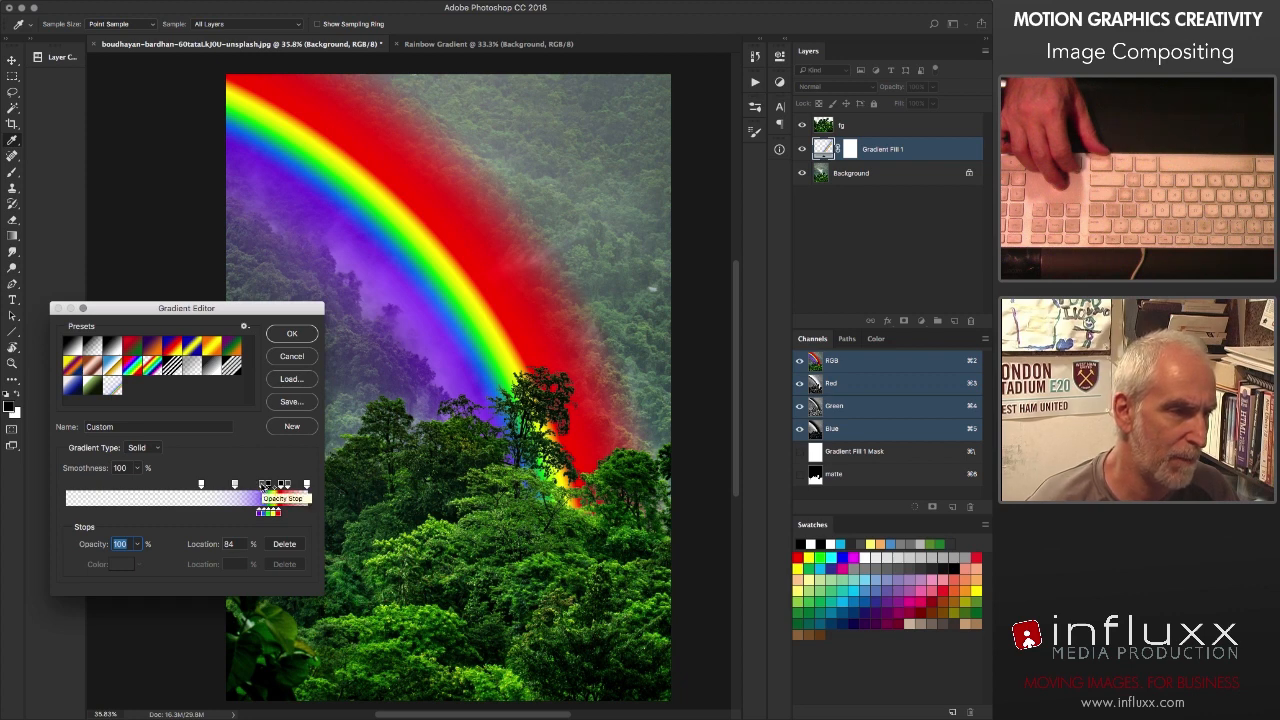
pyautogui.moveTo(265, 485); pyautogui.dragTo(302, 461)
pyautogui.click(286, 485)
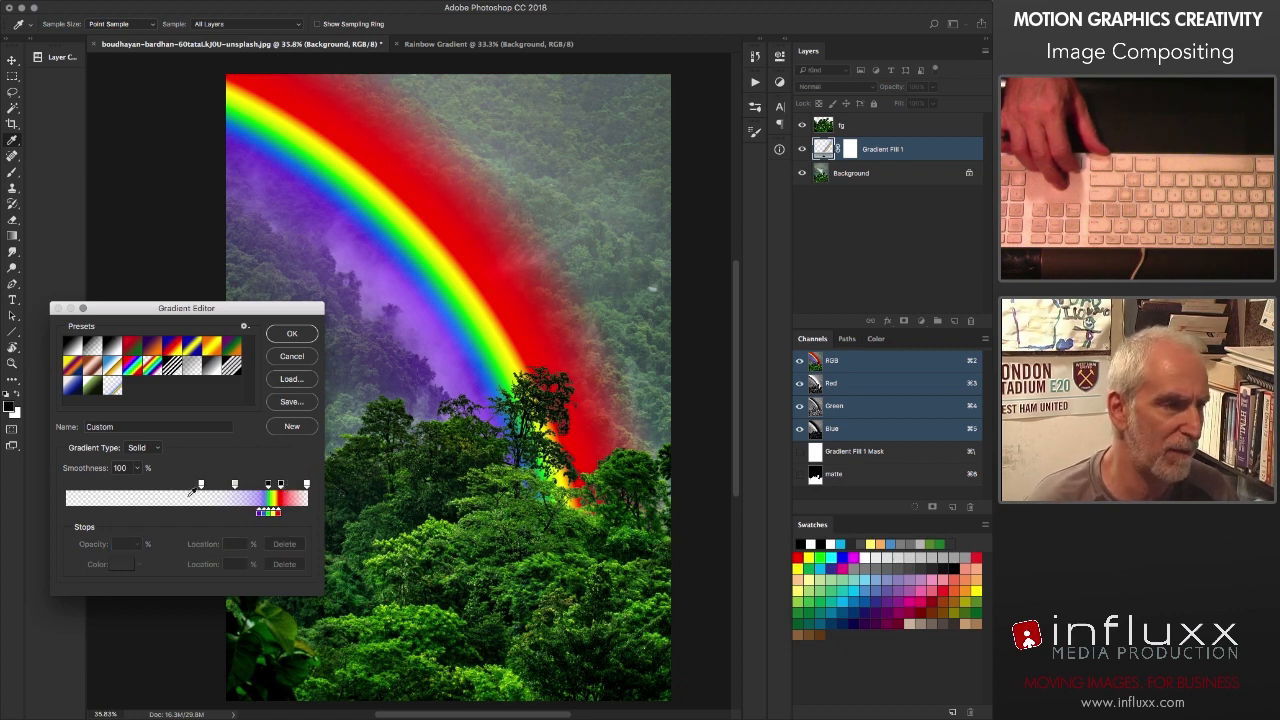
pyautogui.moveTo(201, 486); pyautogui.dragTo(208, 453)
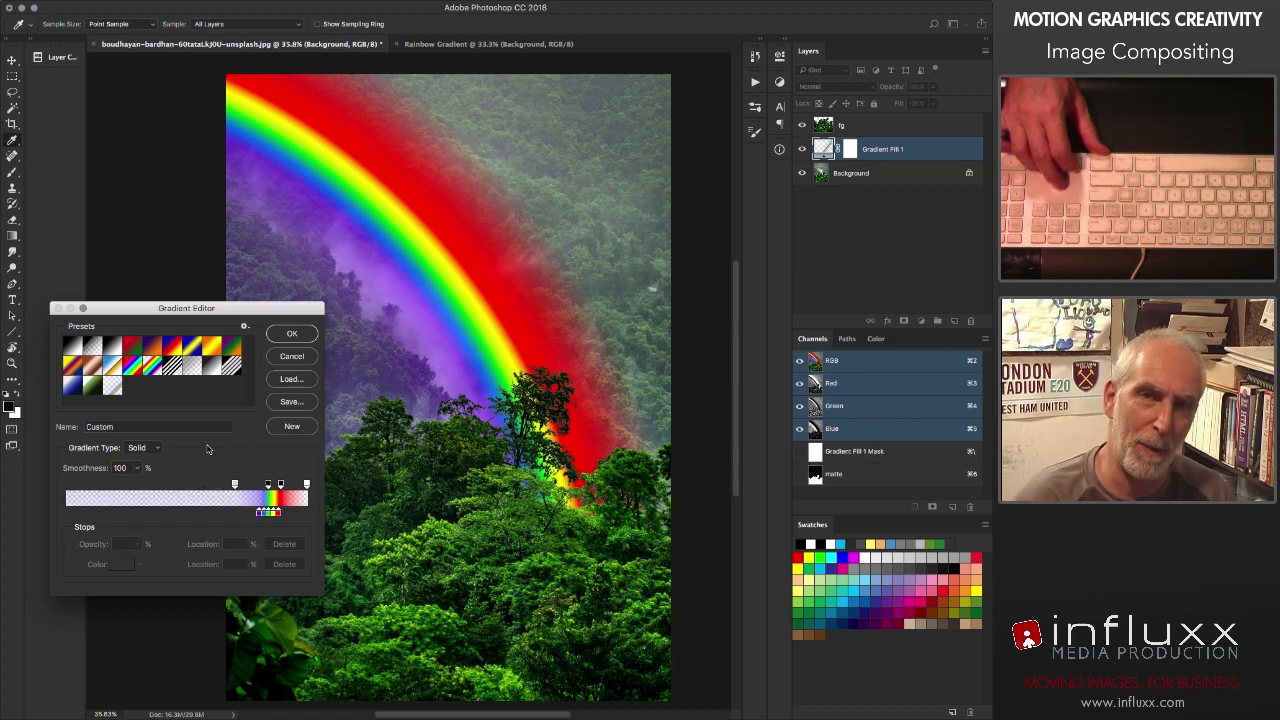
# Step: Check the violet color stop's location and match the inner fully opaque opacity stop to it at 80%
pyautogui.click(259, 514)
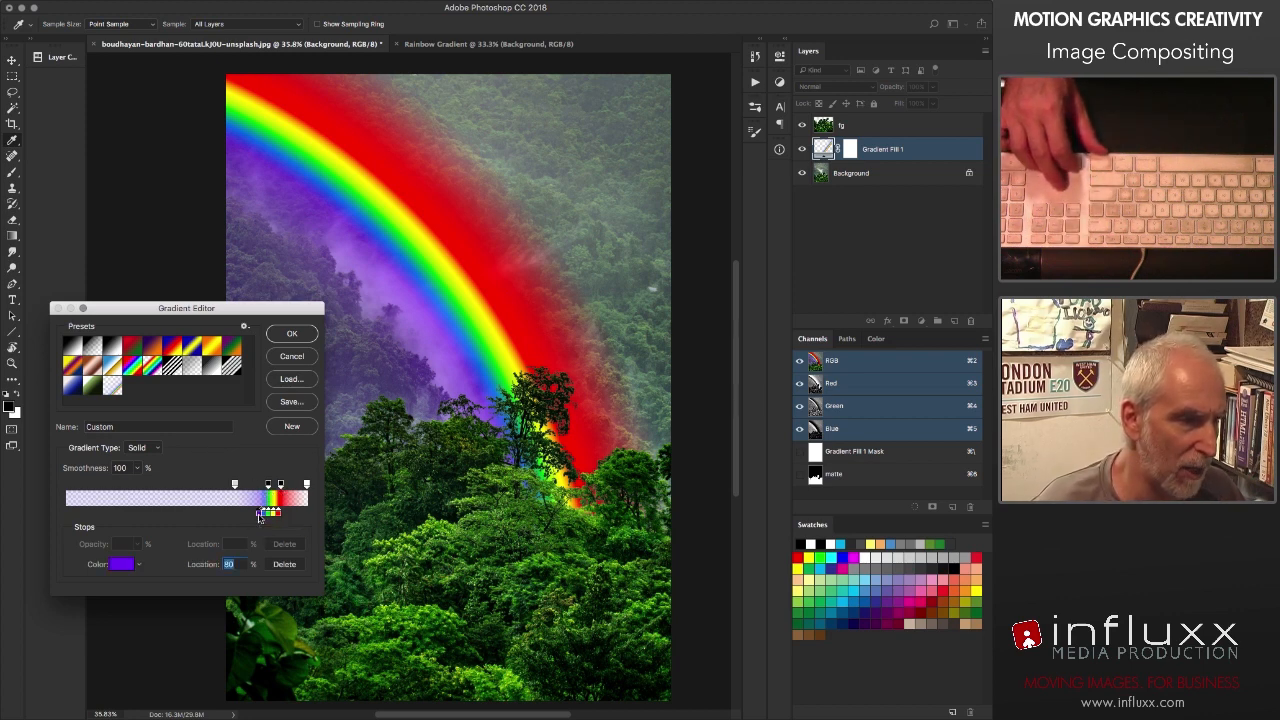
pyautogui.click(268, 484)
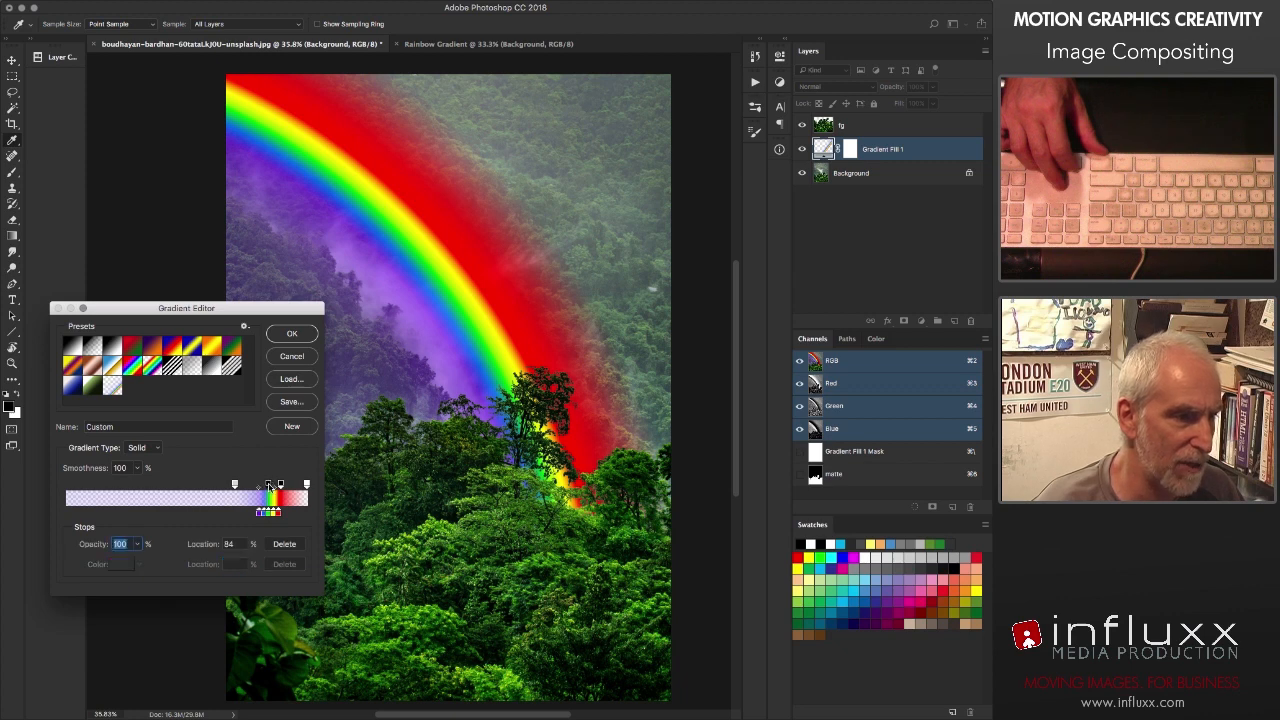
pyautogui.click(230, 544)
pyautogui.write('81')
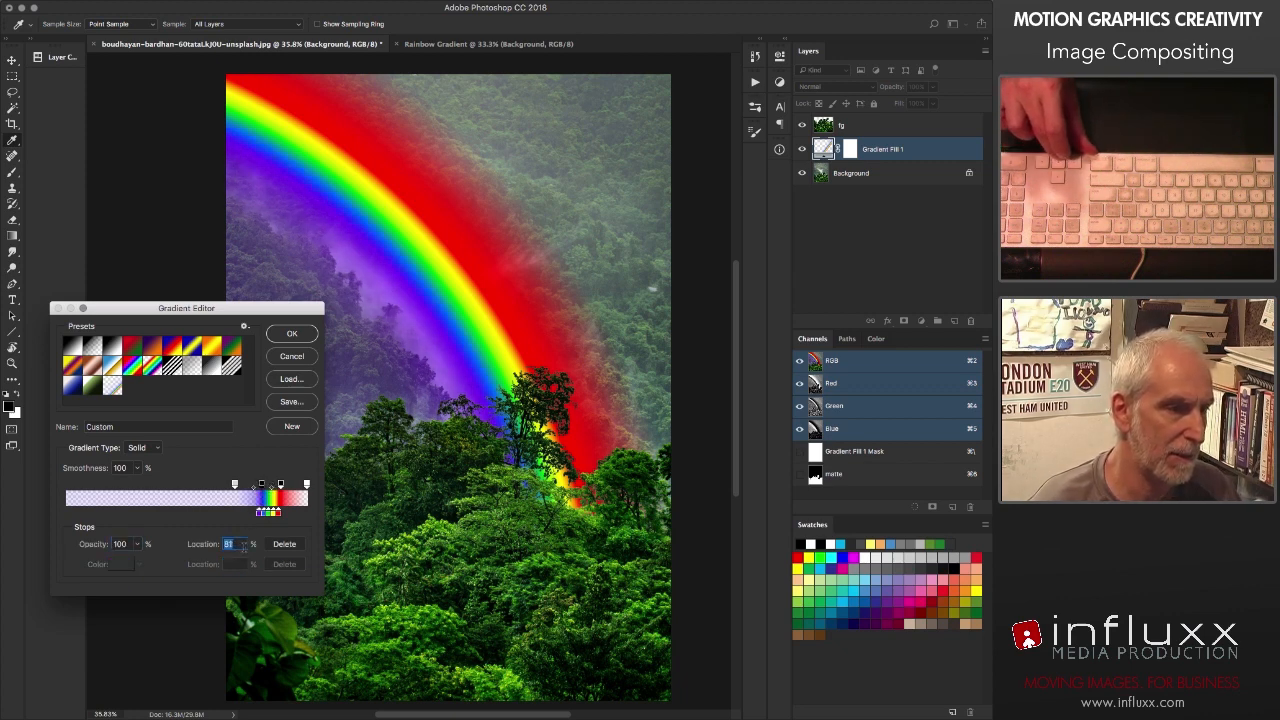
pyautogui.press('Down')
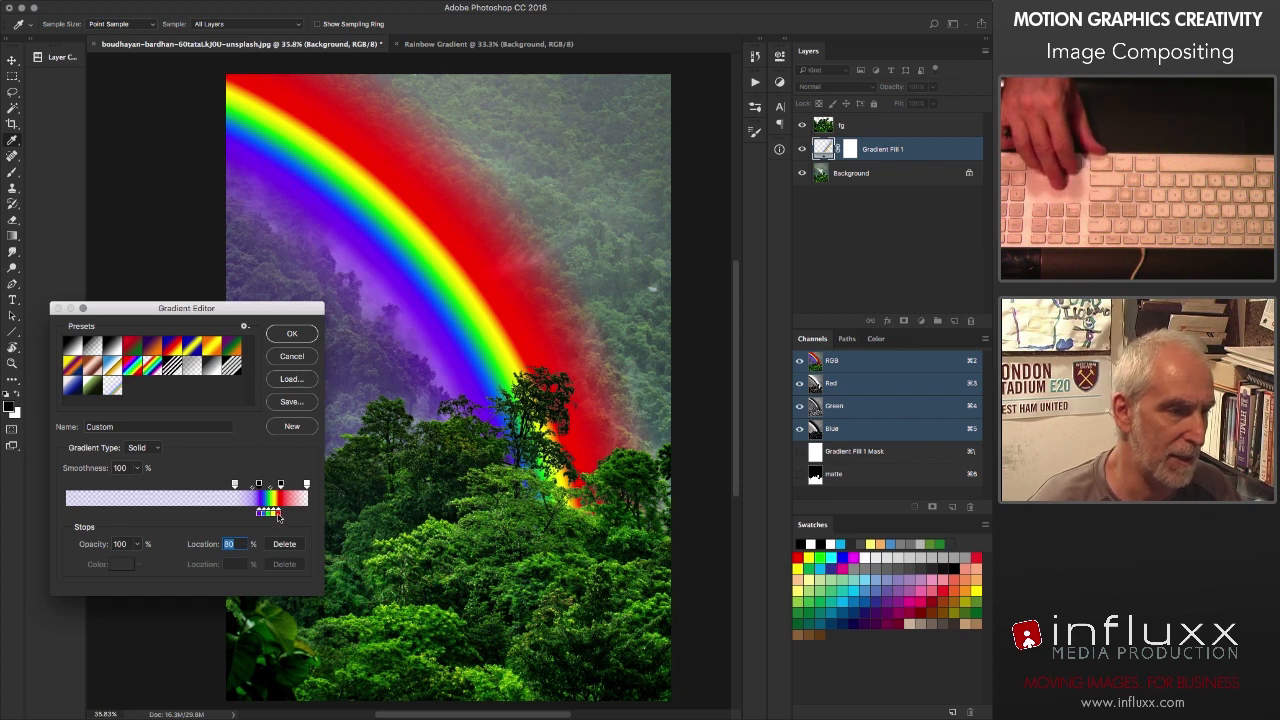
# Step: Check the red color stop's location and match the outer fully opaque opacity stop to it at 88%
pyautogui.click(279, 514)
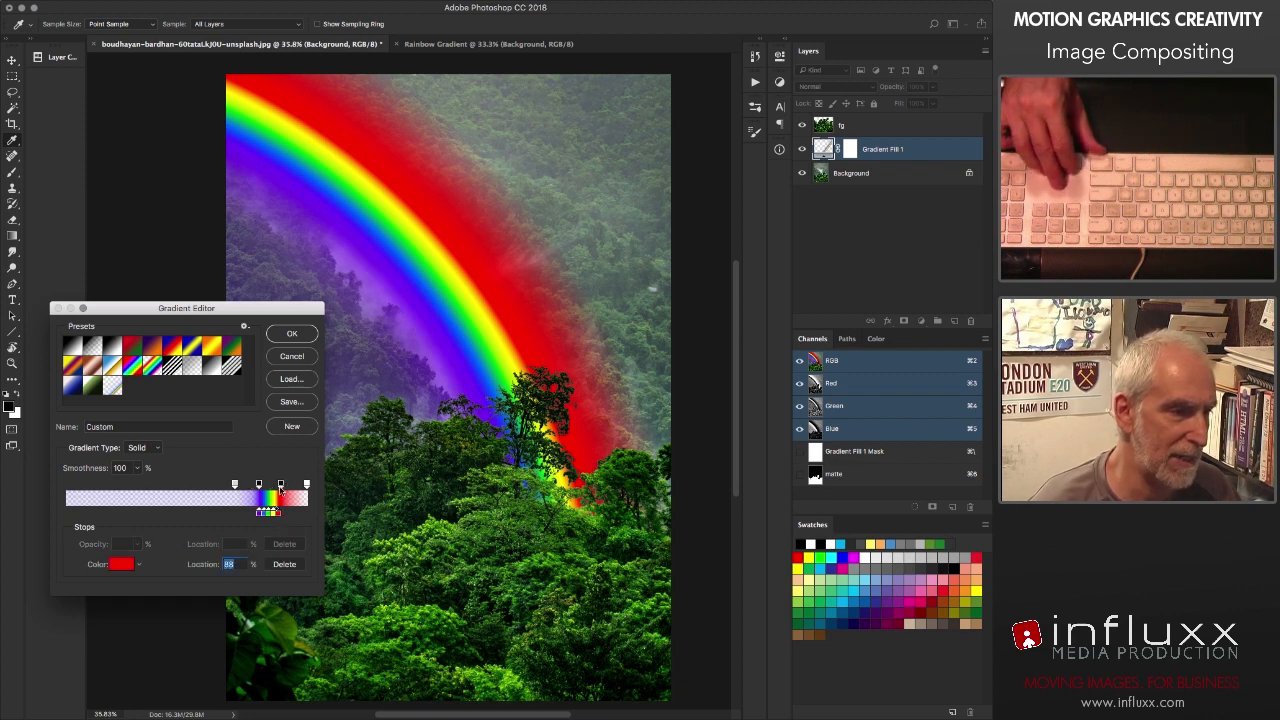
pyautogui.click(281, 485)
pyautogui.click(234, 545)
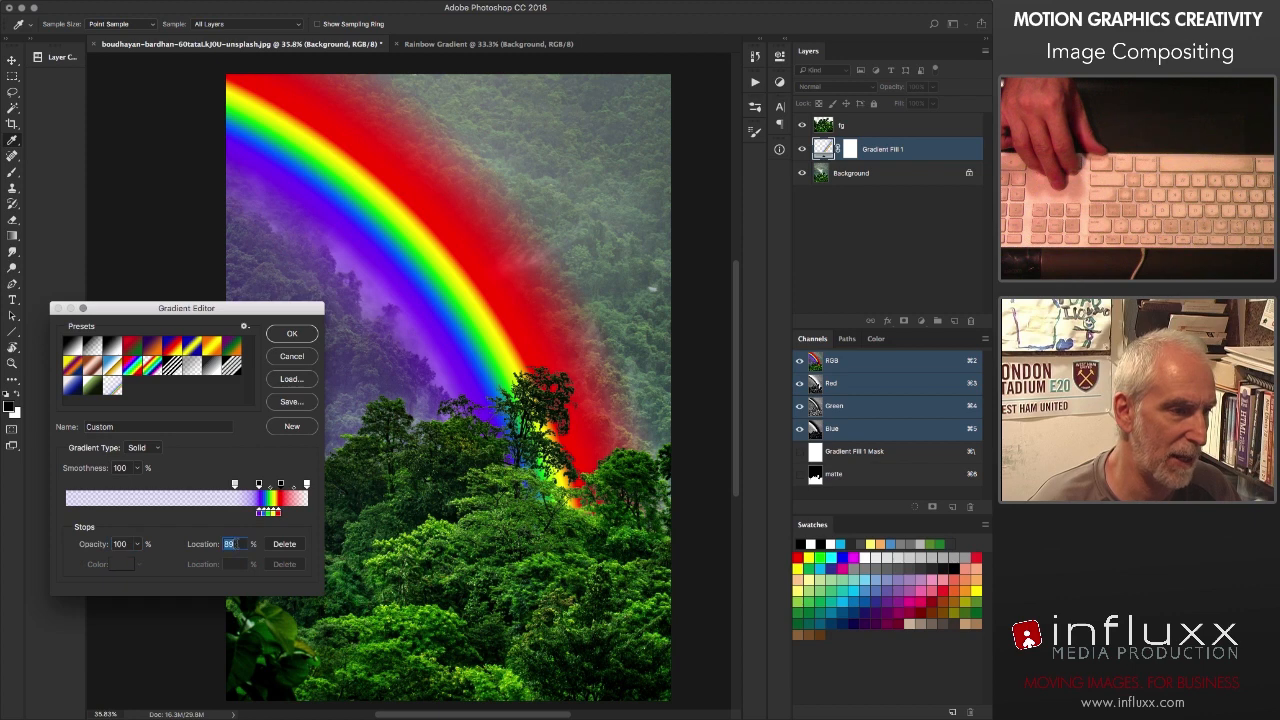
pyautogui.press('Down')
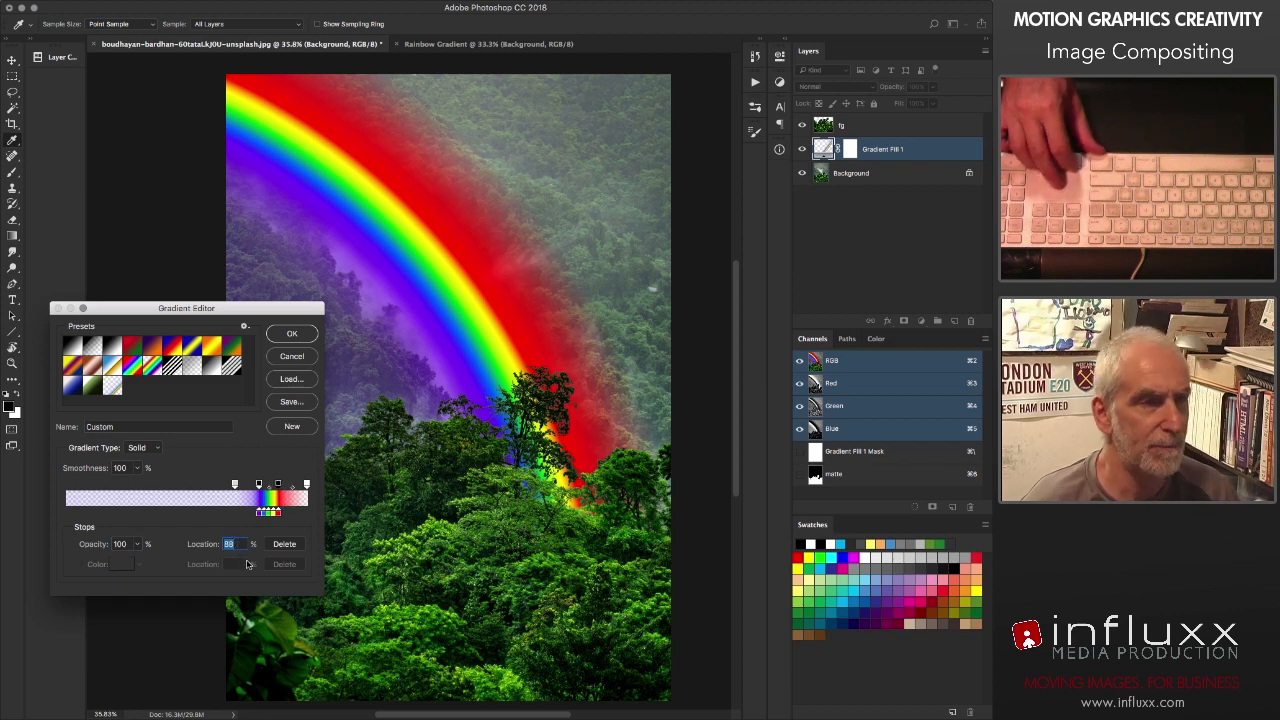
# Step: Tighten the rainbow's edges by placing the 0% opacity stop at 92% and the 20% opacity stop at 76%
pyautogui.moveTo(307, 485); pyautogui.dragTo(291, 485)
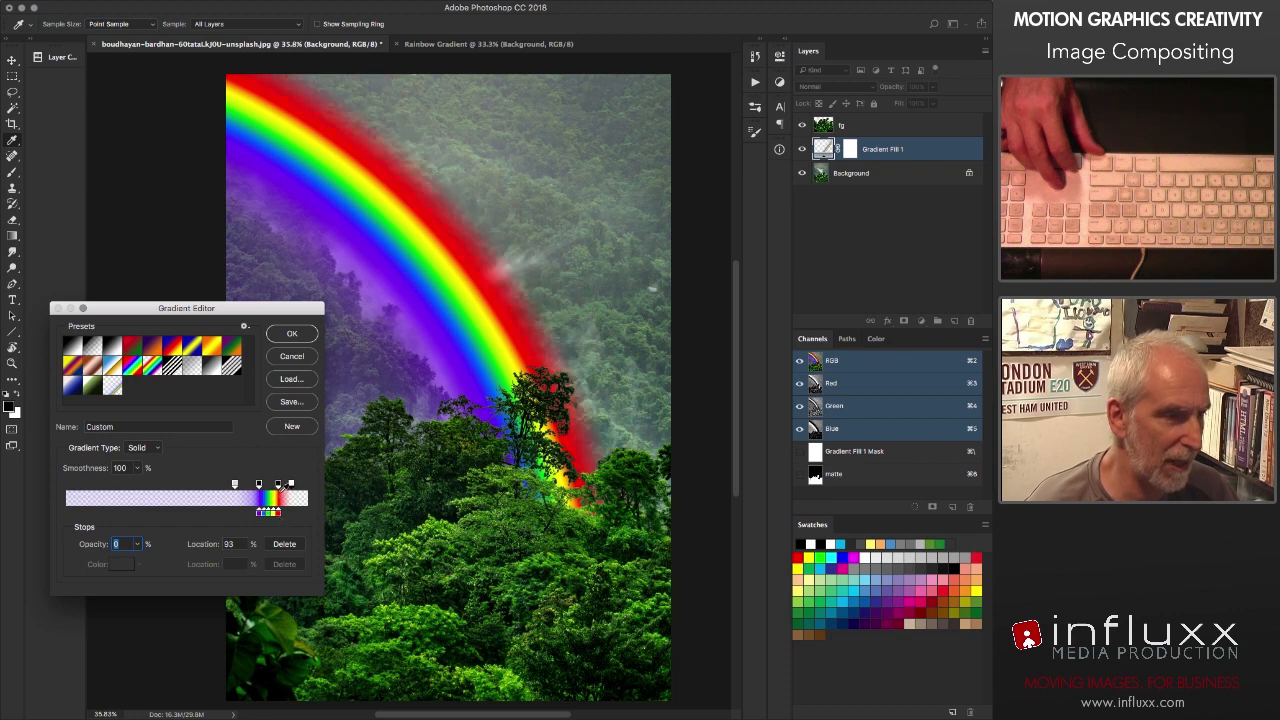
pyautogui.click(229, 544)
pyautogui.press('Down')
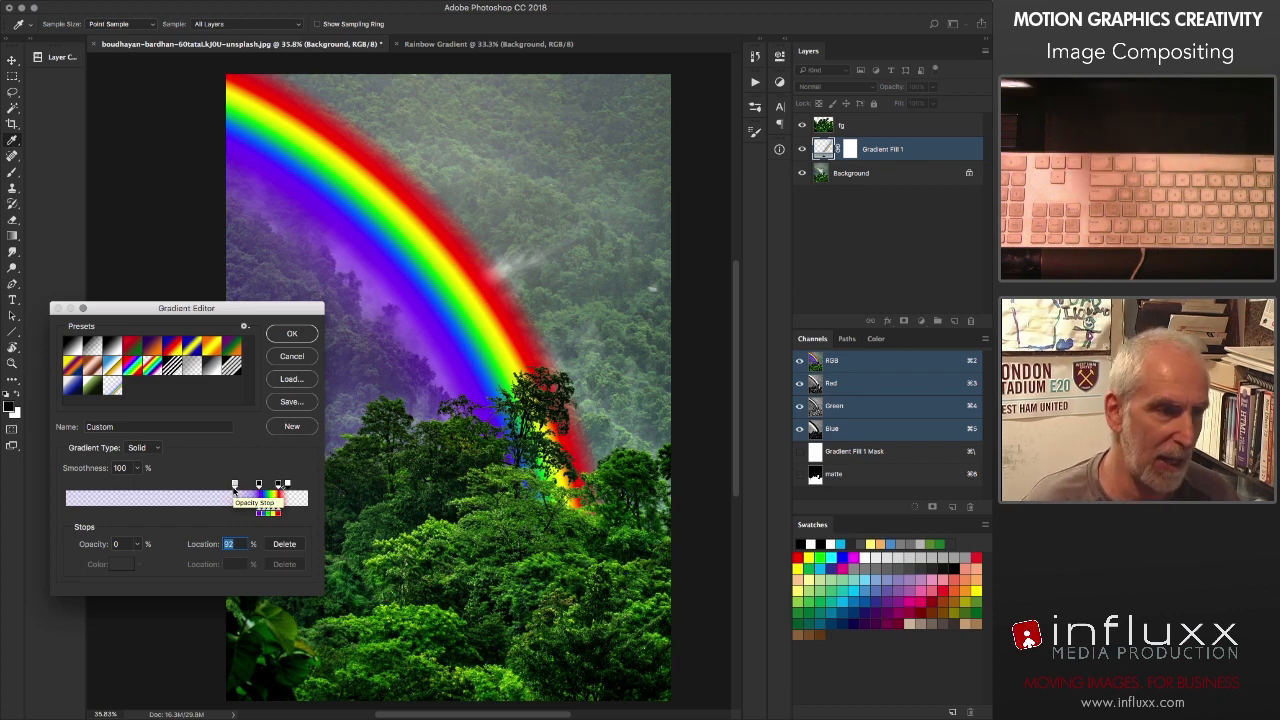
pyautogui.moveTo(235, 487); pyautogui.dragTo(250, 488)
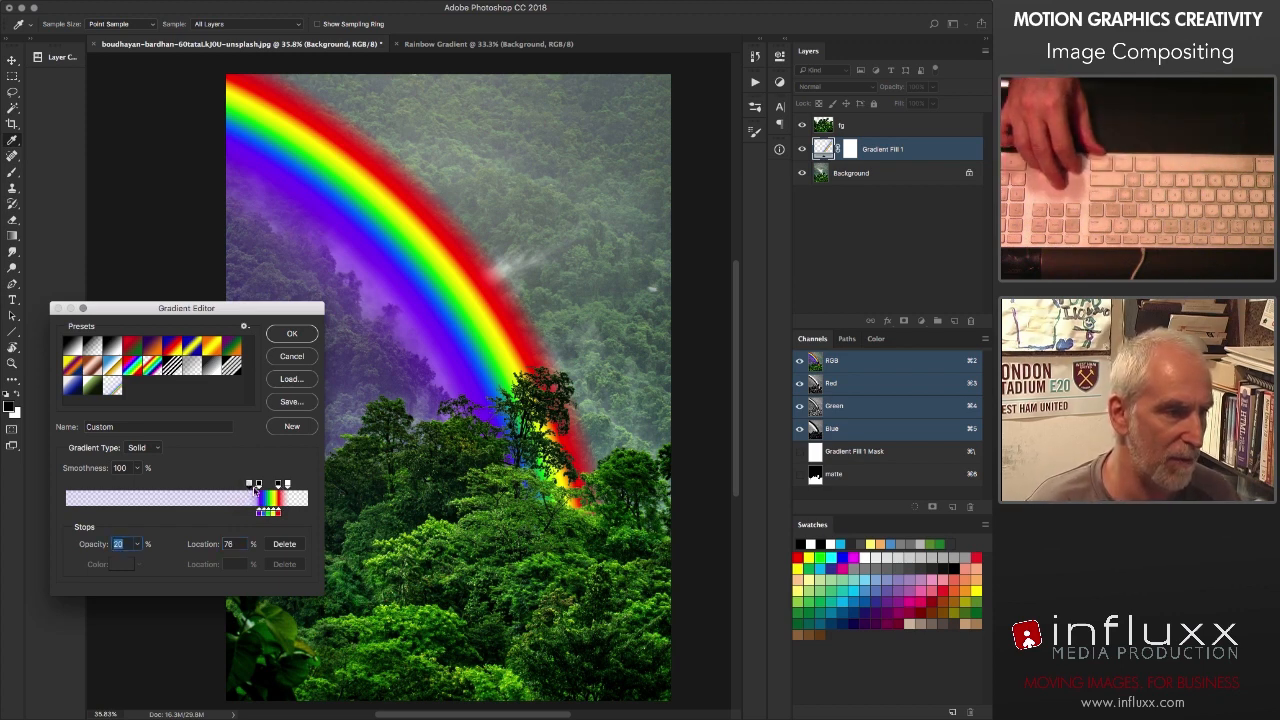
pyautogui.click(258, 485)
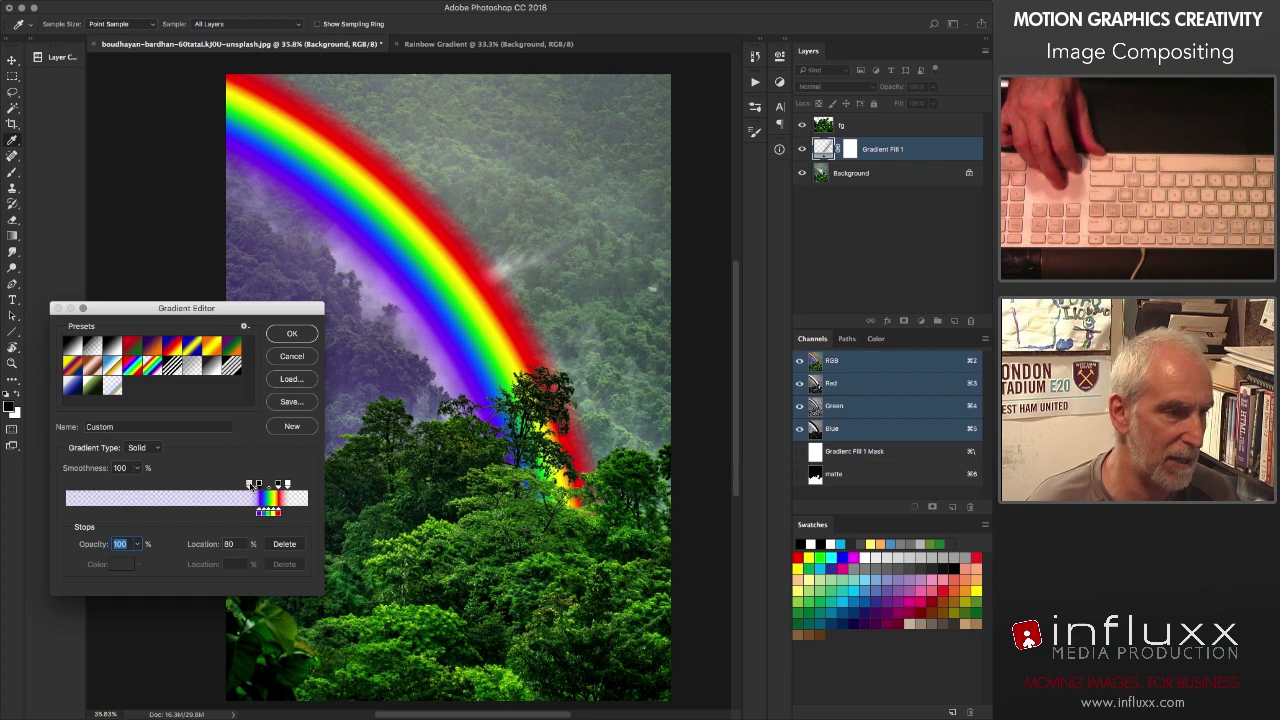
pyautogui.click(250, 486)
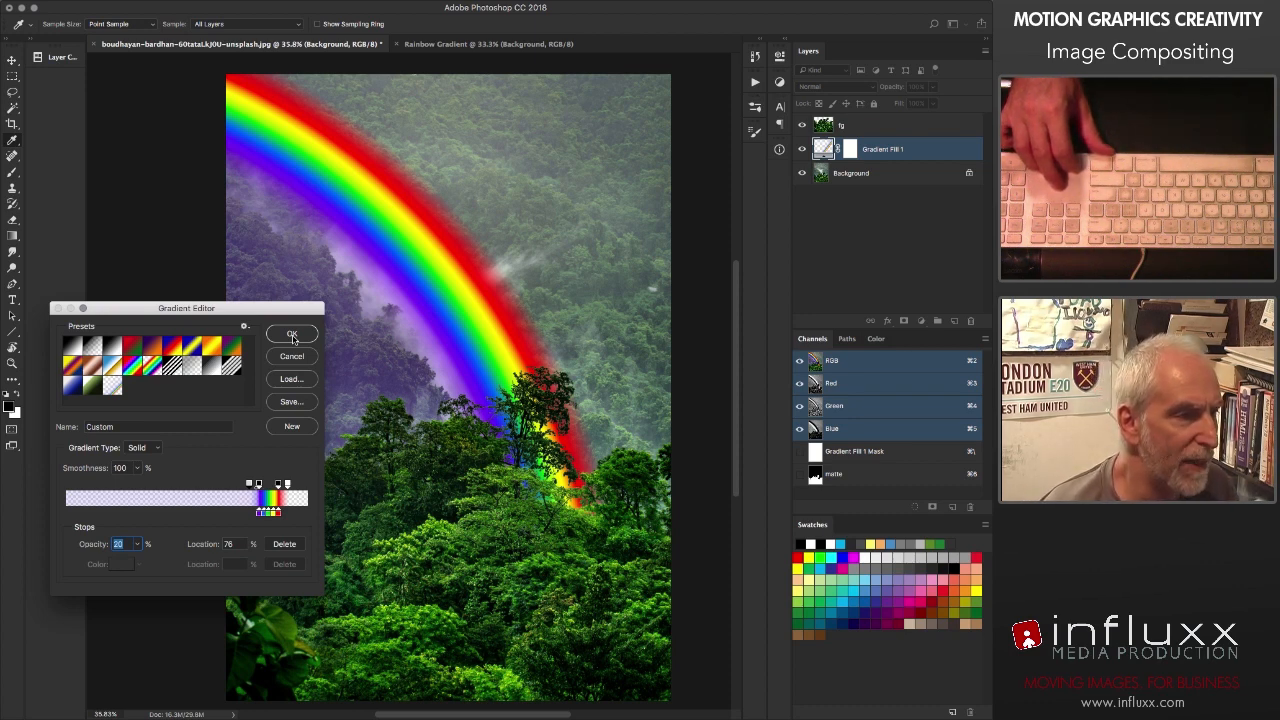
# Step: Name the gradient with the person's first name in possessive form plus "Rainbow" and save it as a new preset
pyautogui.doubleClick(122, 426)
pyautogui.write('Adam')
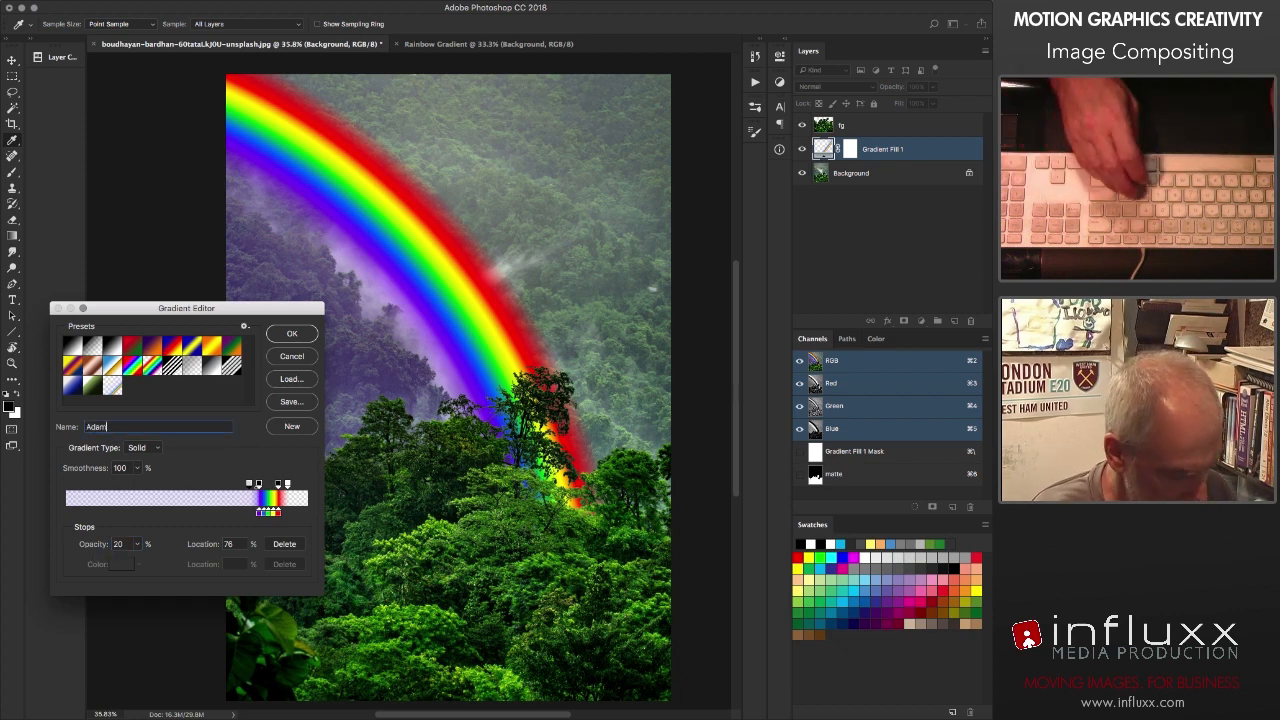
pyautogui.write("'s Rainbo")
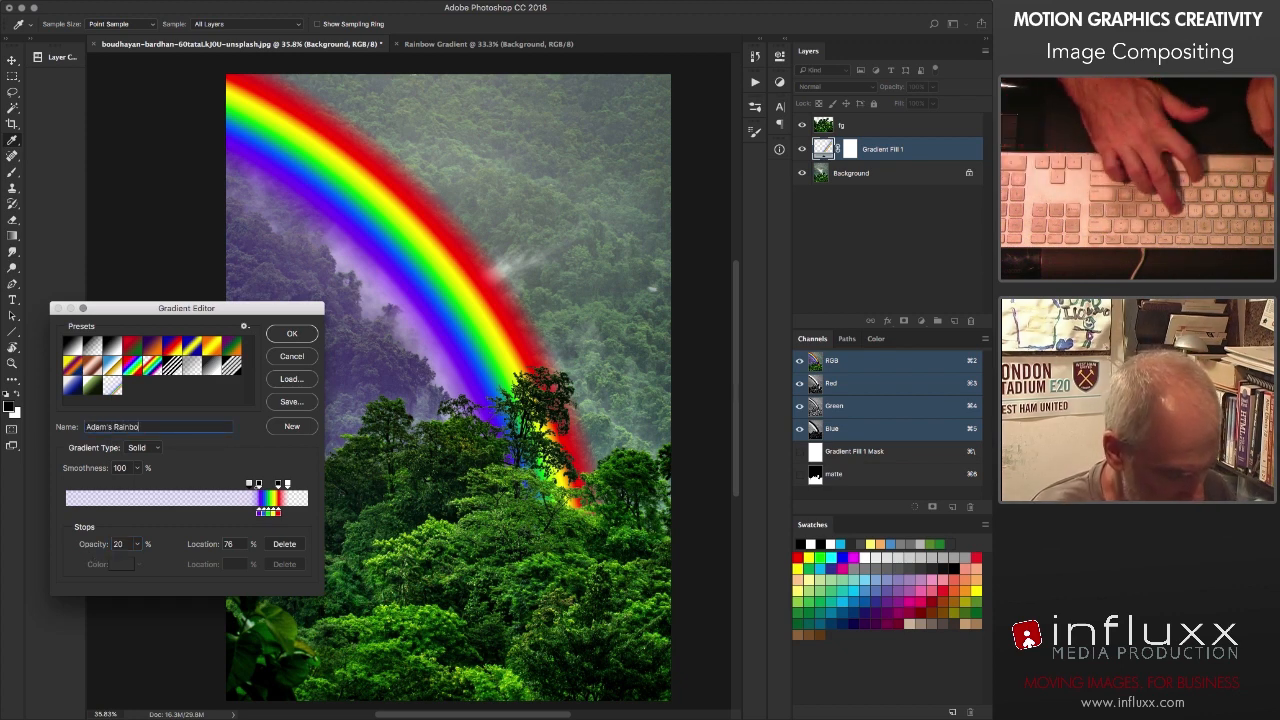
pyautogui.write('w')
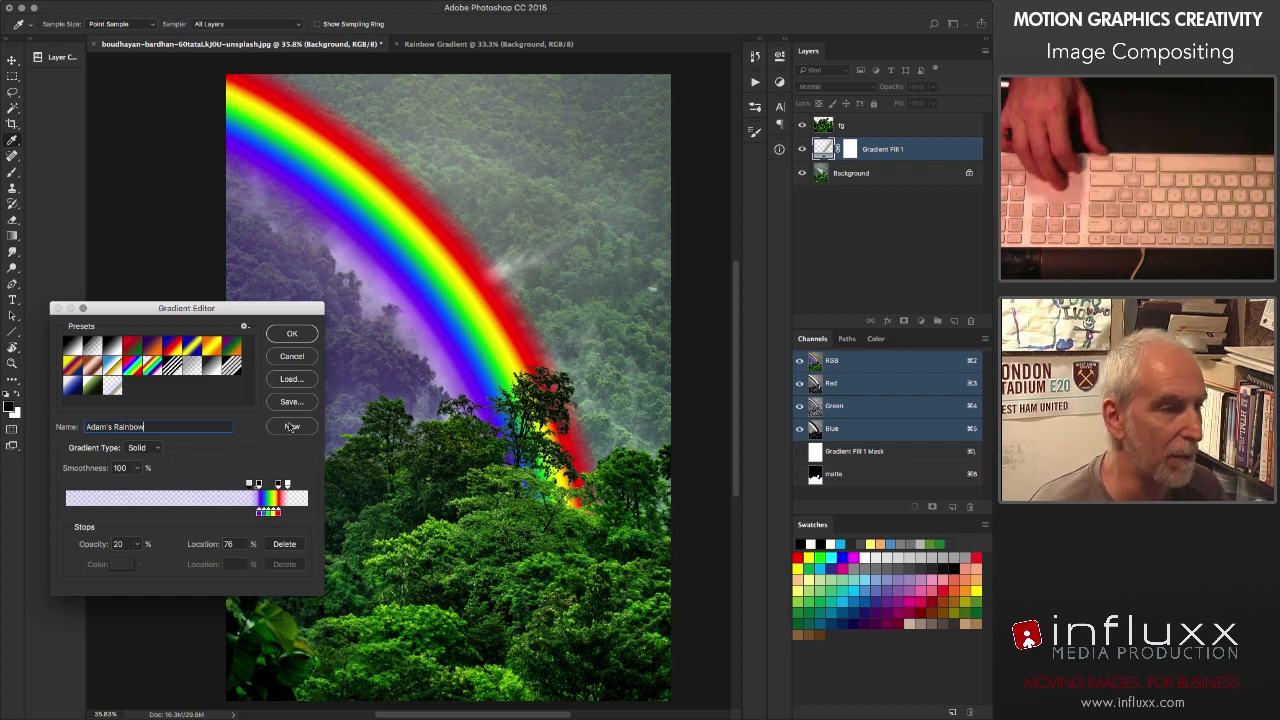
pyautogui.click(291, 426)
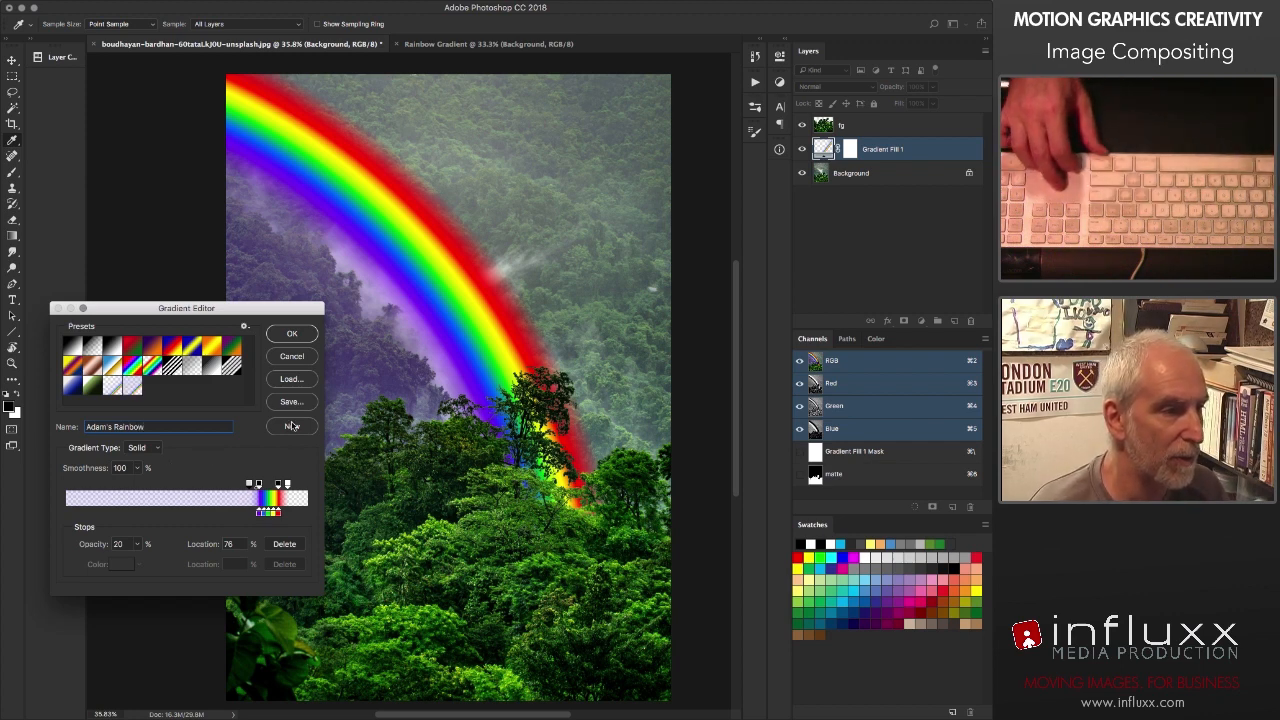
# Step: Compare the new rainbow preset with the earlier one, and apply the new one to the gradient fill layer
pyautogui.click(111, 387)
pyautogui.click(131, 387)
pyautogui.click(112, 388)
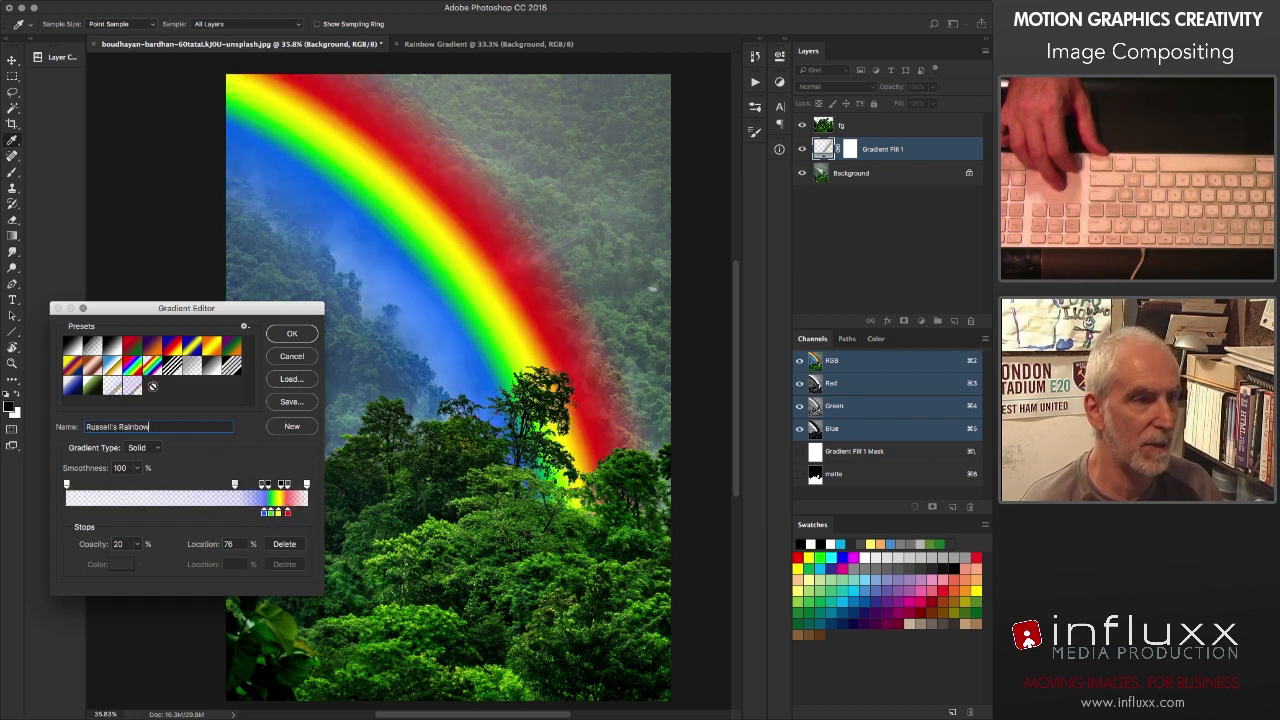
pyautogui.click(132, 388)
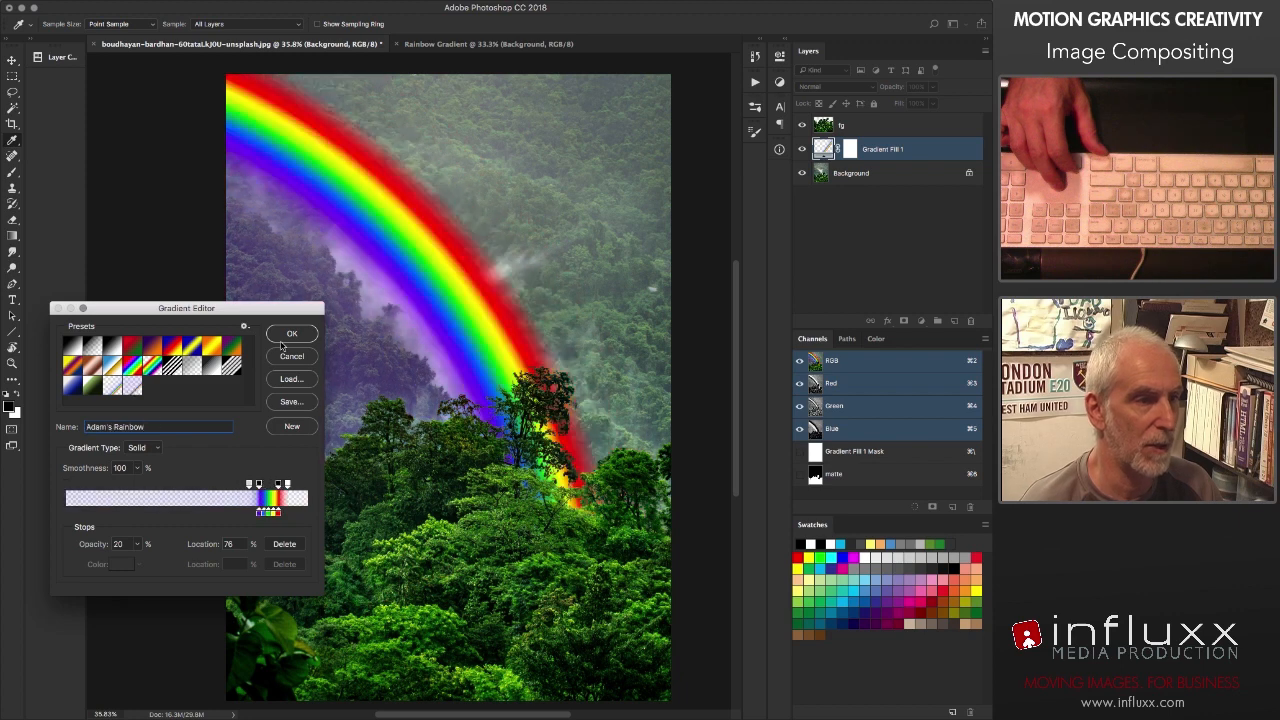
pyautogui.click(290, 335)
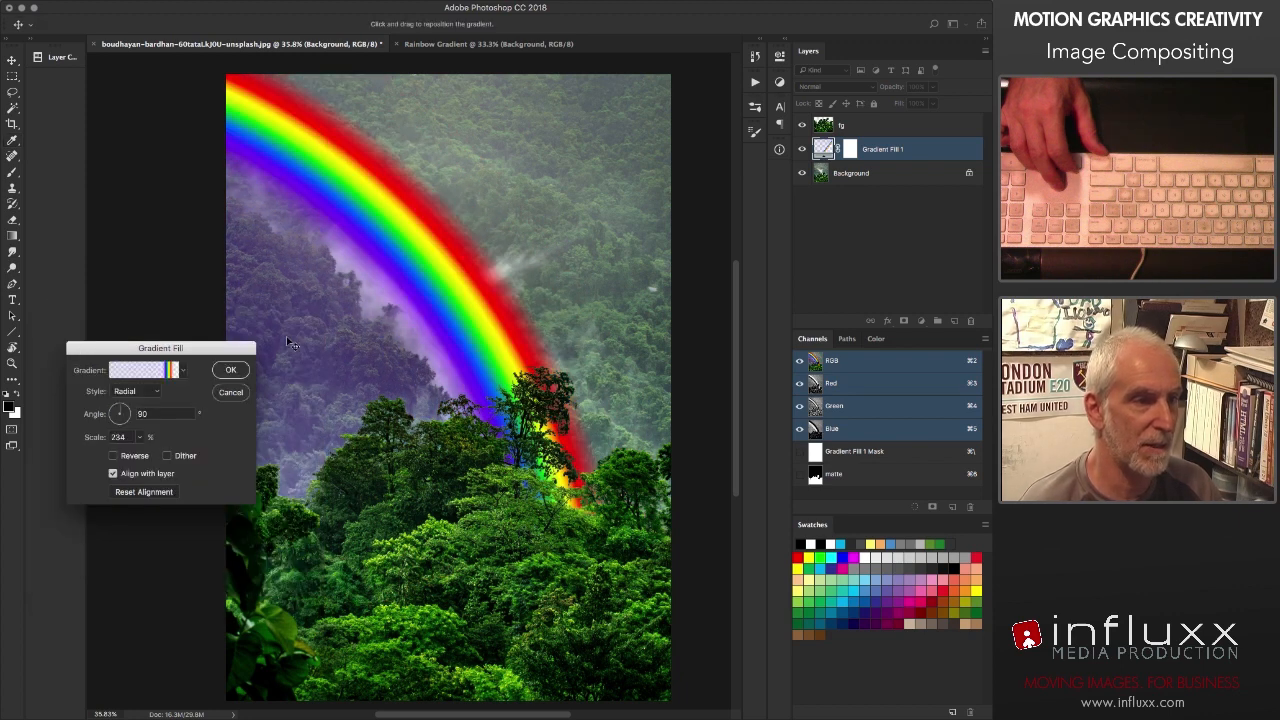
pyautogui.moveTo(194, 352); pyautogui.dragTo(188, 330)
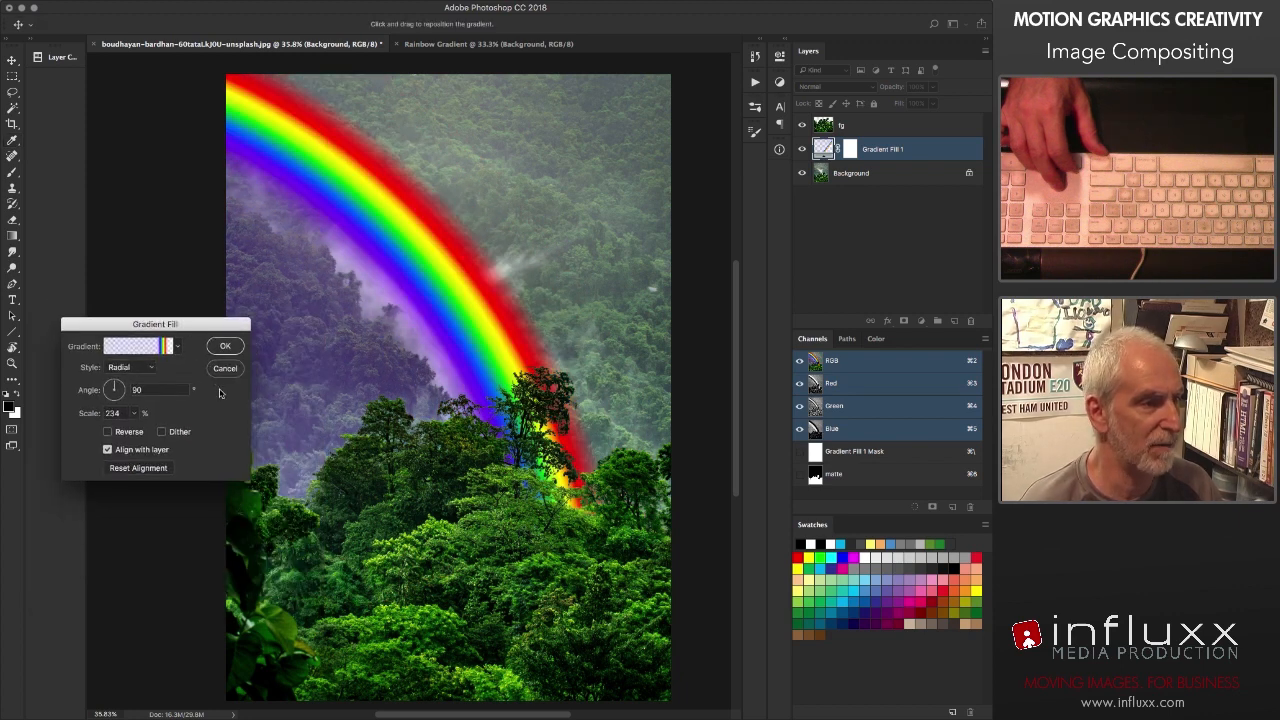
pyautogui.click(226, 347)
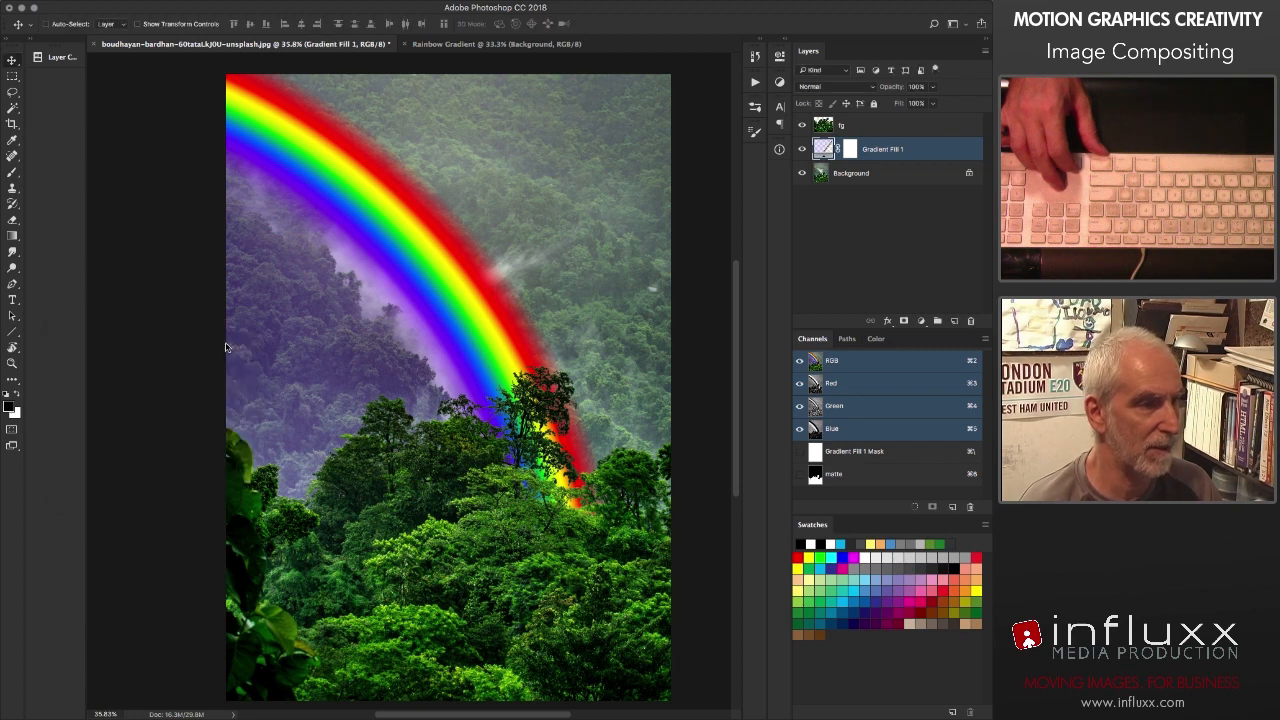
# Step: Fade the rainbow's lower end by drawing a Black, White radial gradient on the Gradient Fill 1 mask, from the lower-right trees toward the upper hillside
pyautogui.click(852, 150)
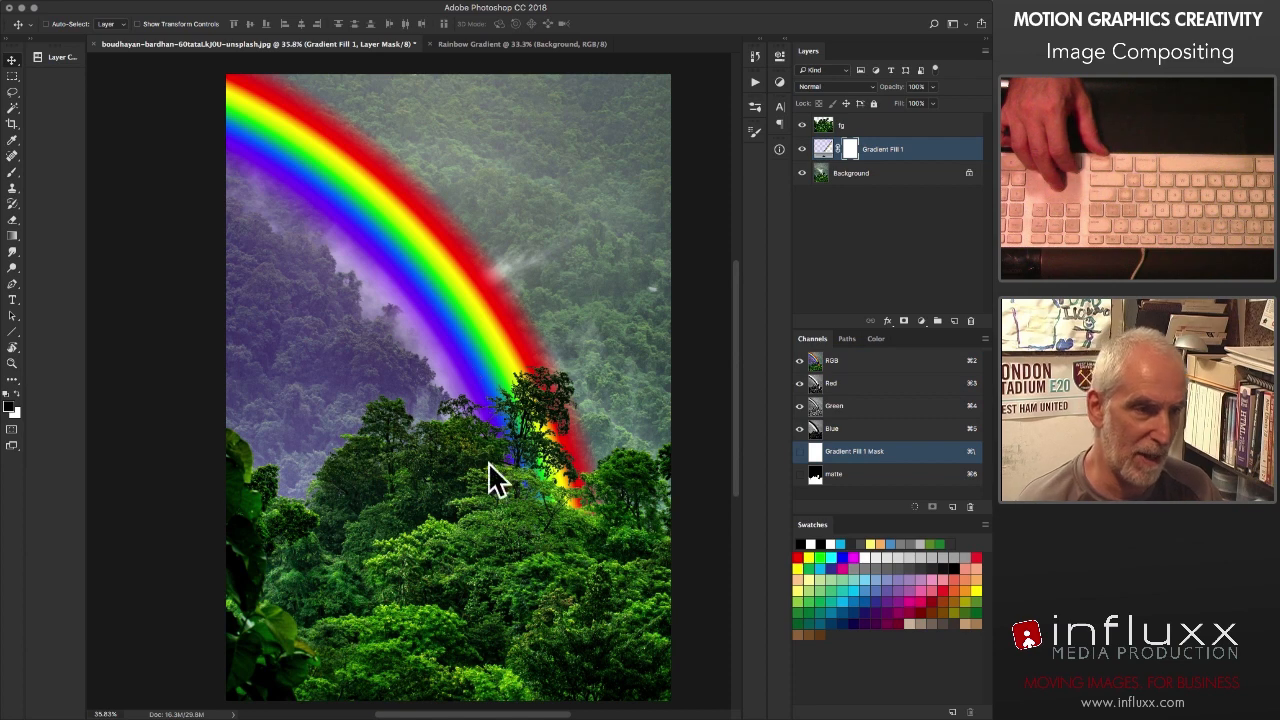
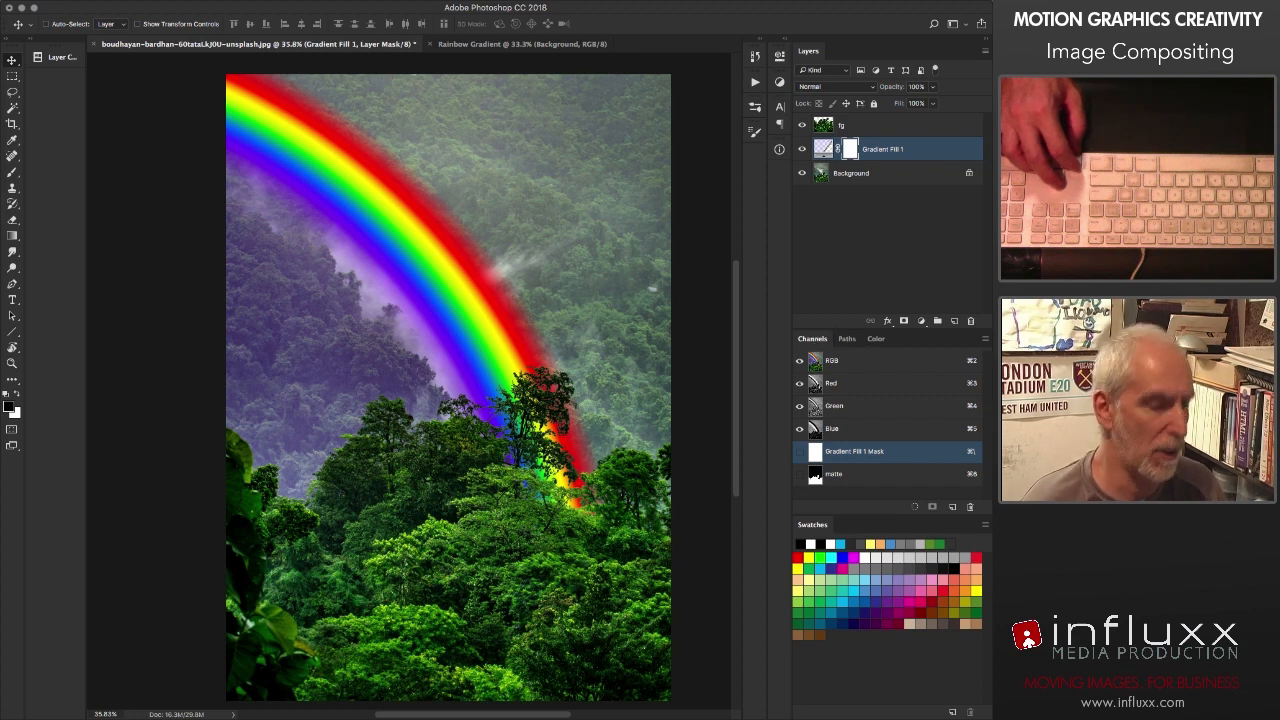
pyautogui.press('g')
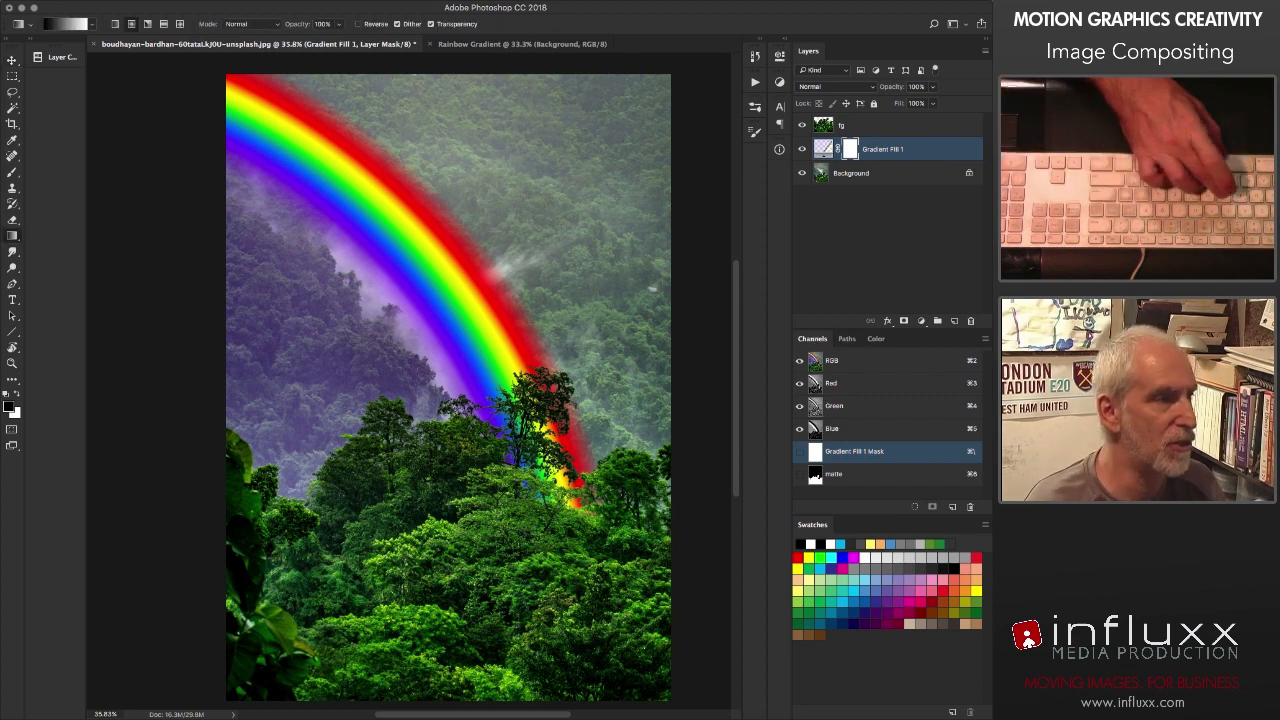
pyautogui.click(70, 23)
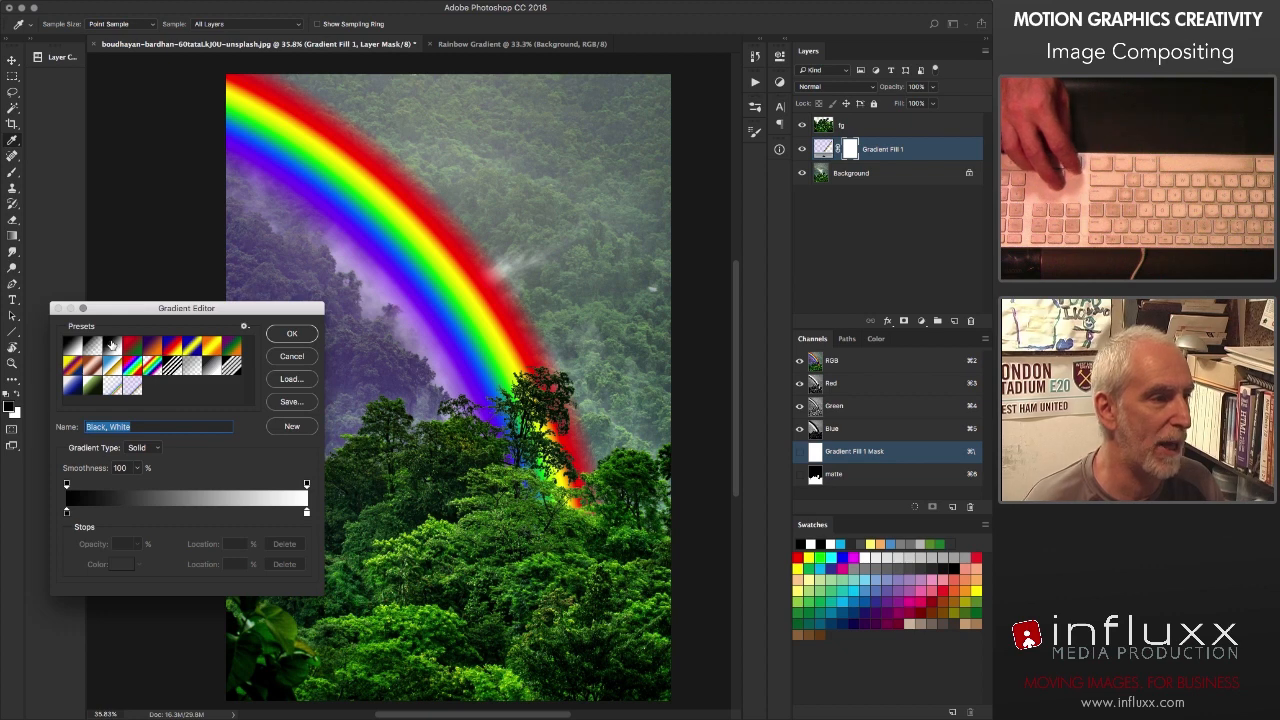
pyautogui.click(290, 334)
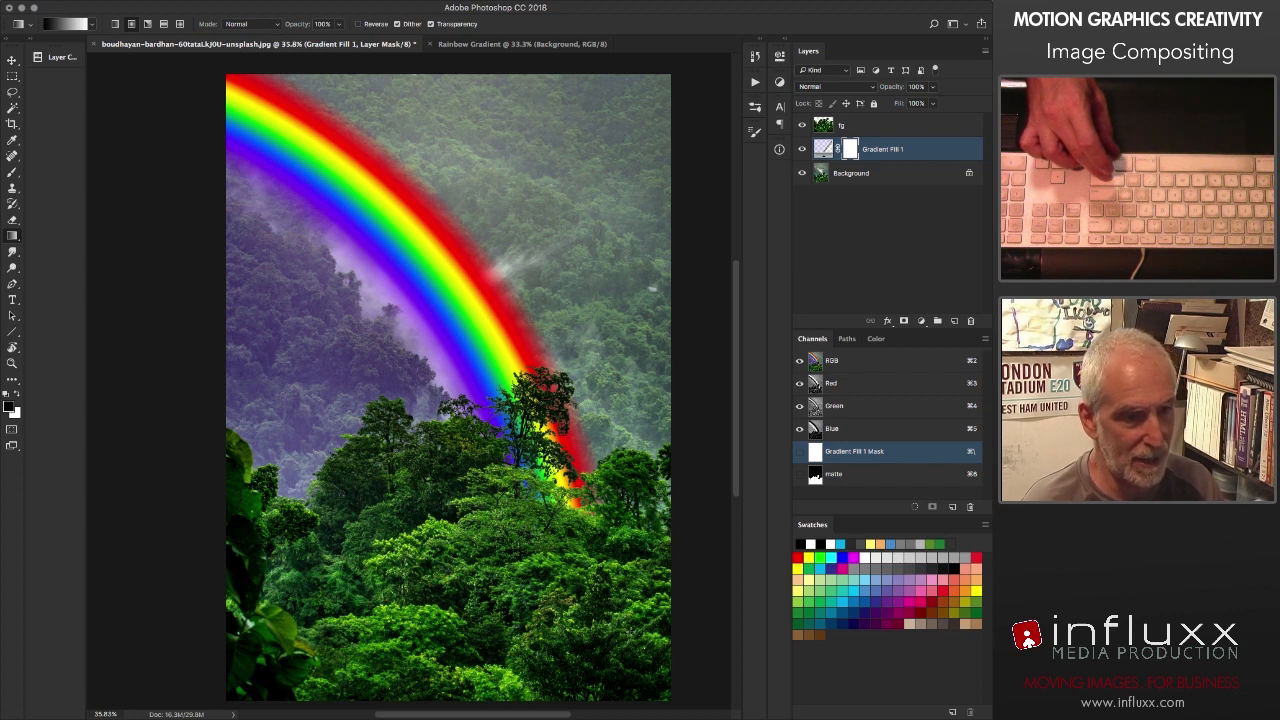
pyautogui.moveTo(640, 624); pyautogui.dragTo(490, 193)
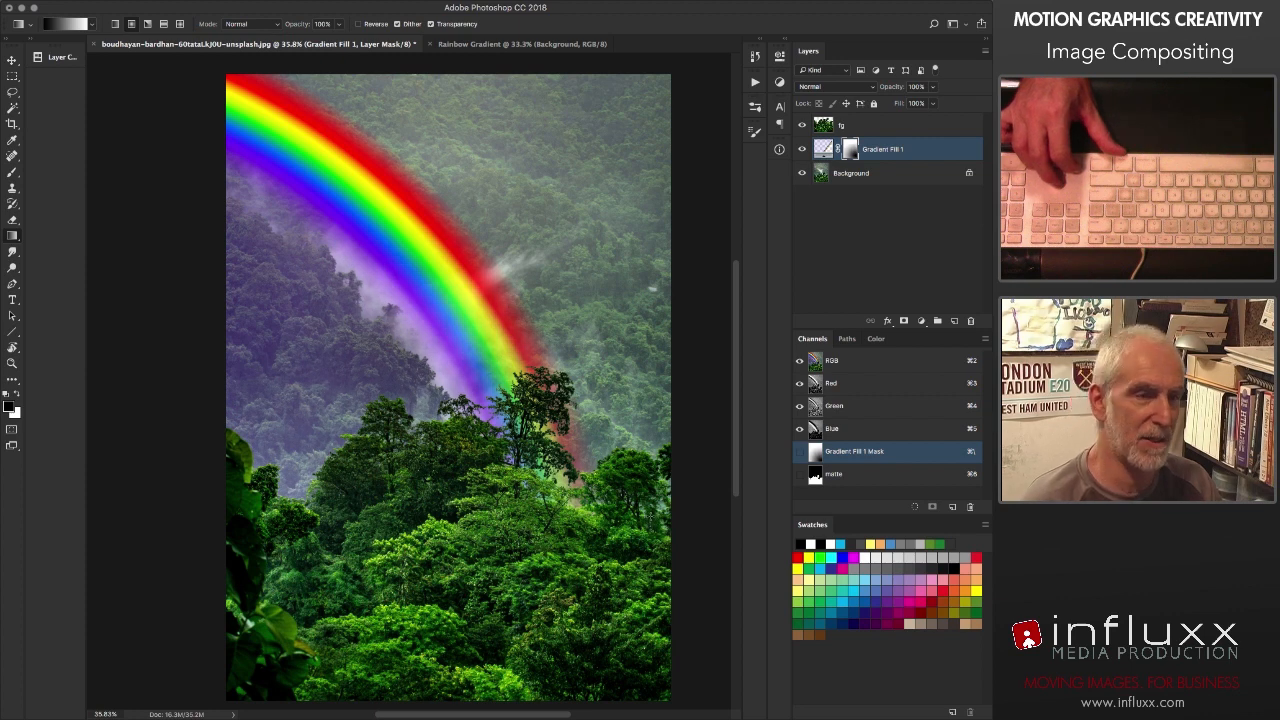
# Step: Target the Gradient Fill 1 layer's fill instead of its mask and set the layer opacity to 50%
pyautogui.press('v')
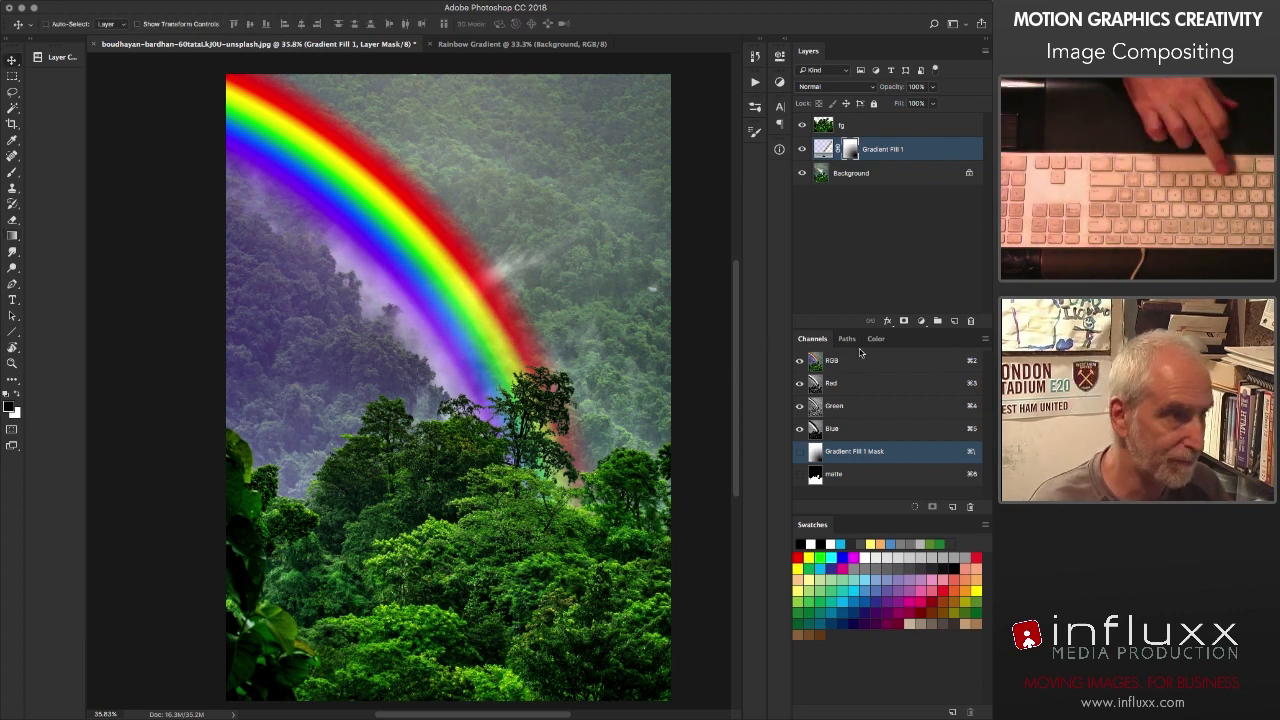
pyautogui.click(823, 149)
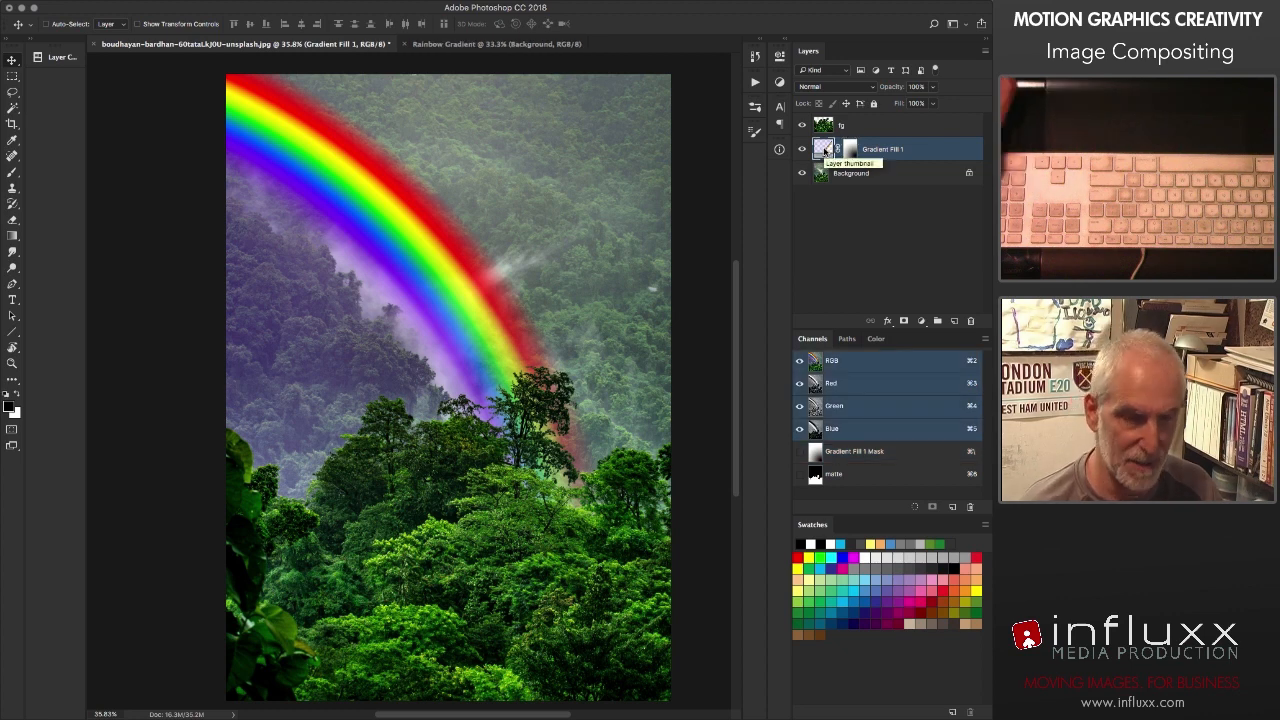
pyautogui.press('5')
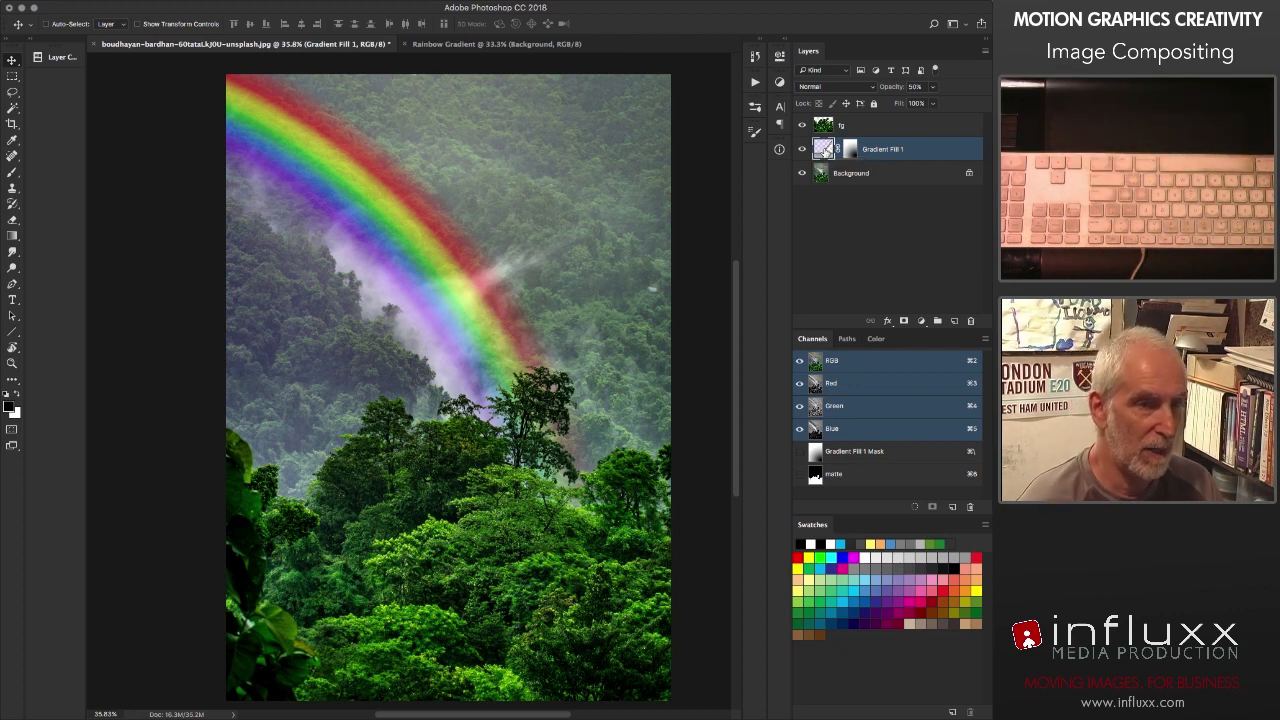
# Step: Check the composite with the fg layer hidden and shown again, and rename the Gradient Fill 1 layer as "rainbow"
pyautogui.click(801, 125)
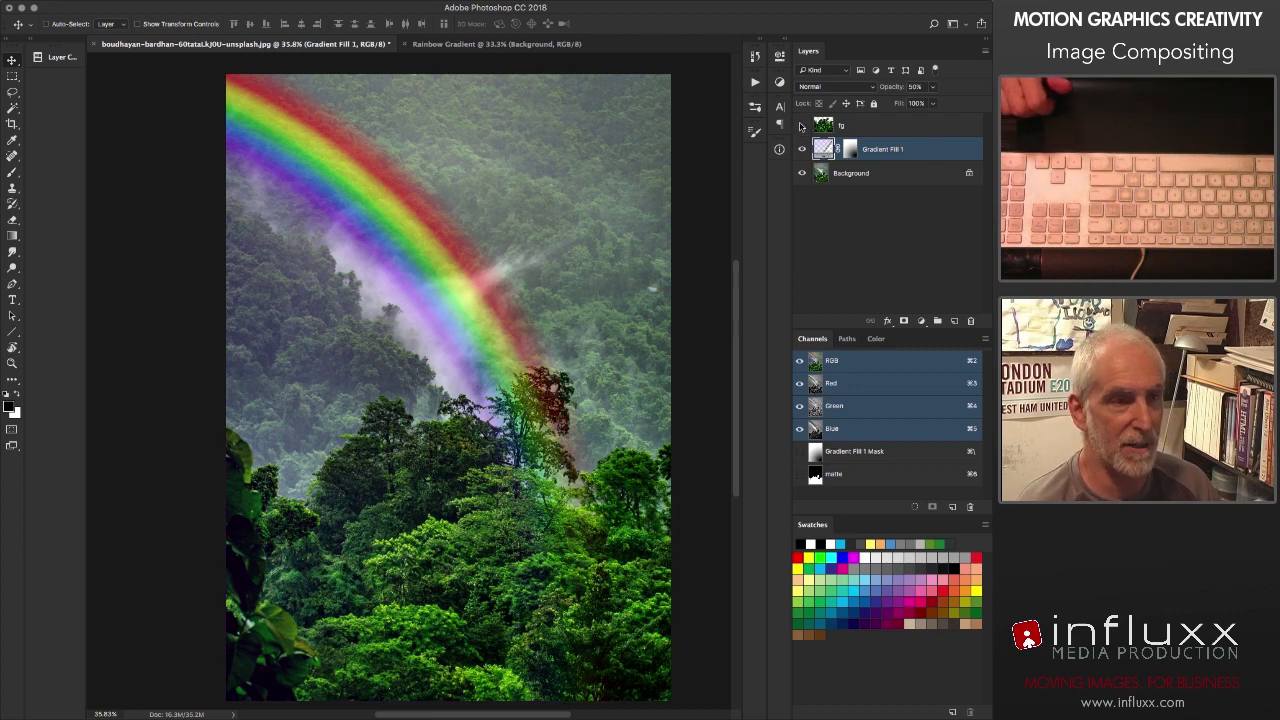
pyautogui.click(801, 125)
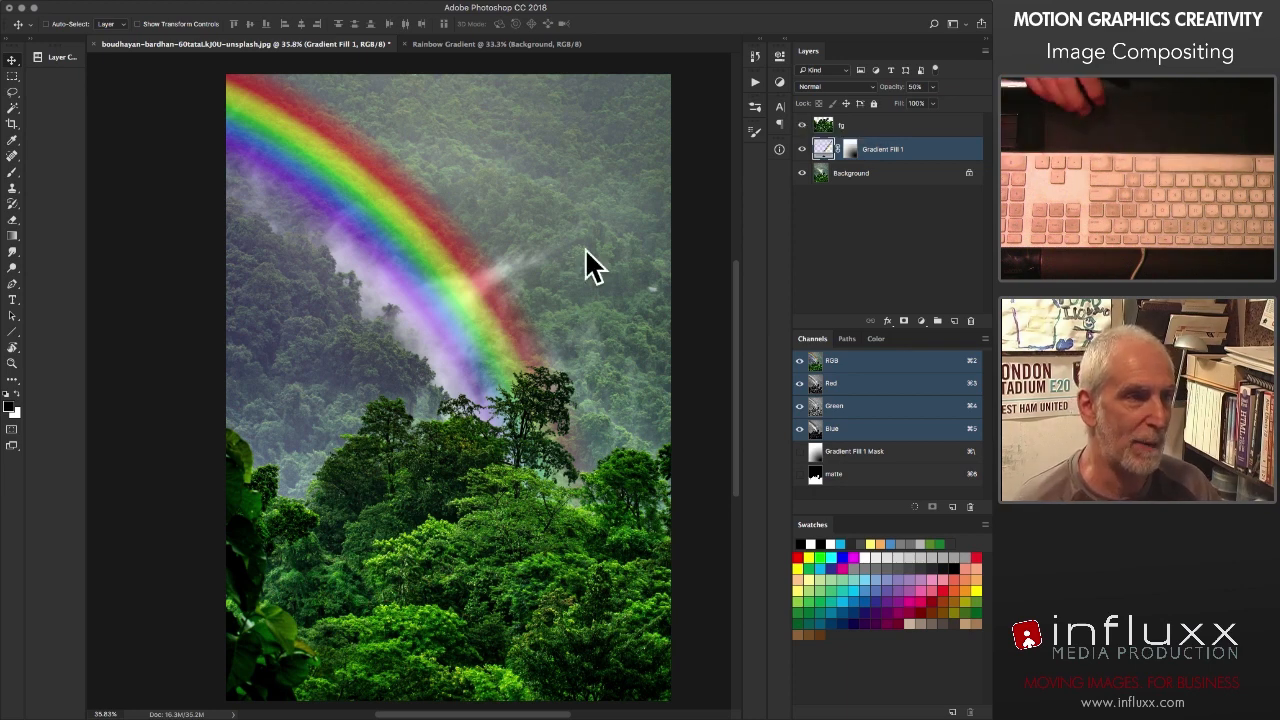
pyautogui.doubleClick(890, 149)
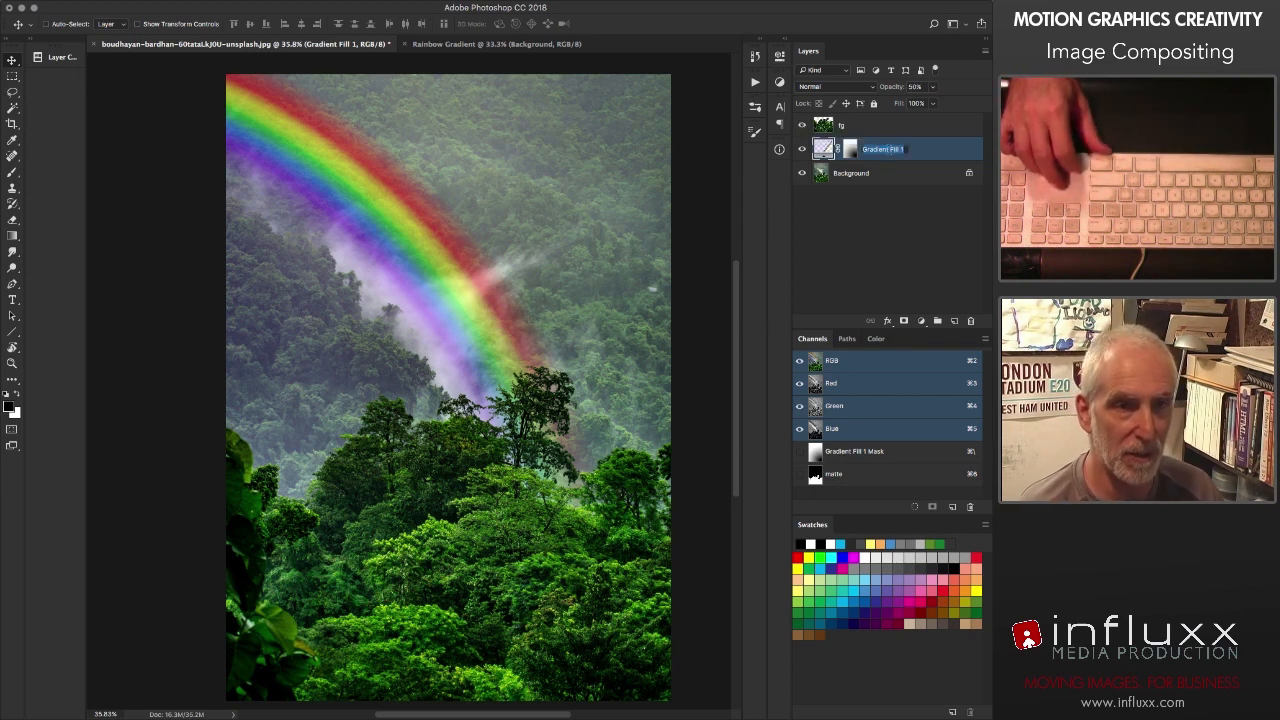
pyautogui.write('rainbow')
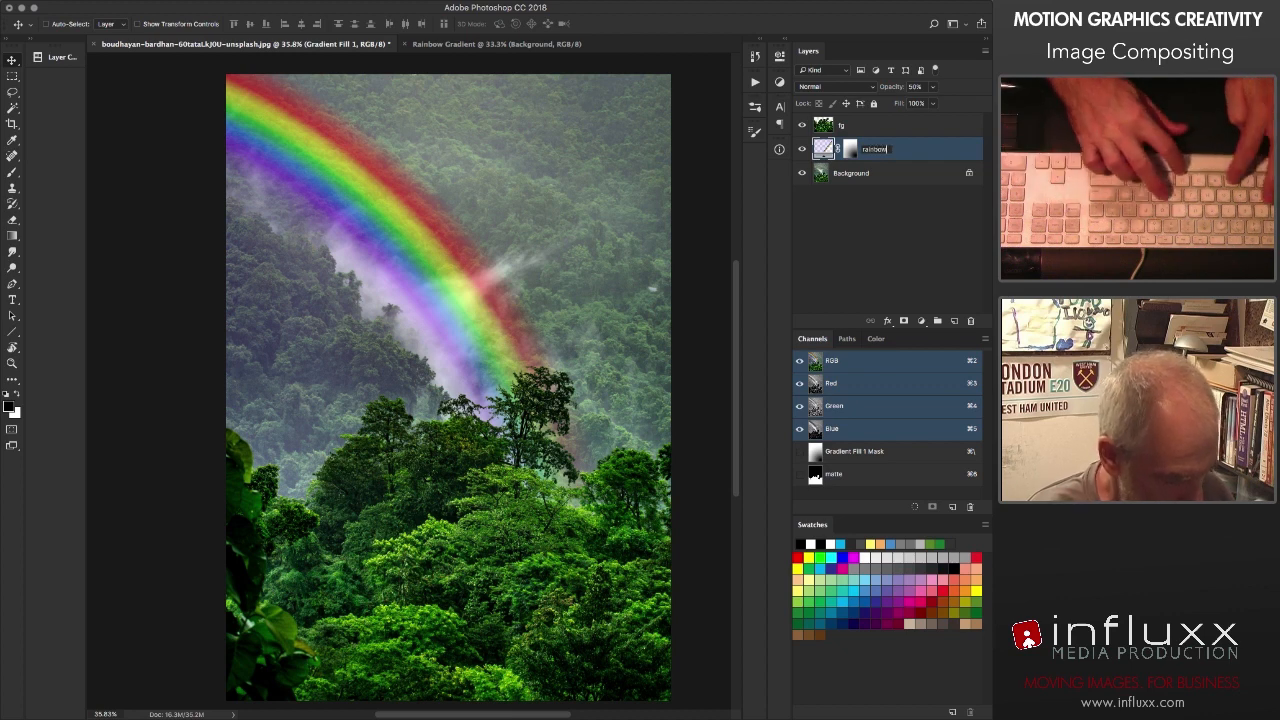
pyautogui.press('Return')
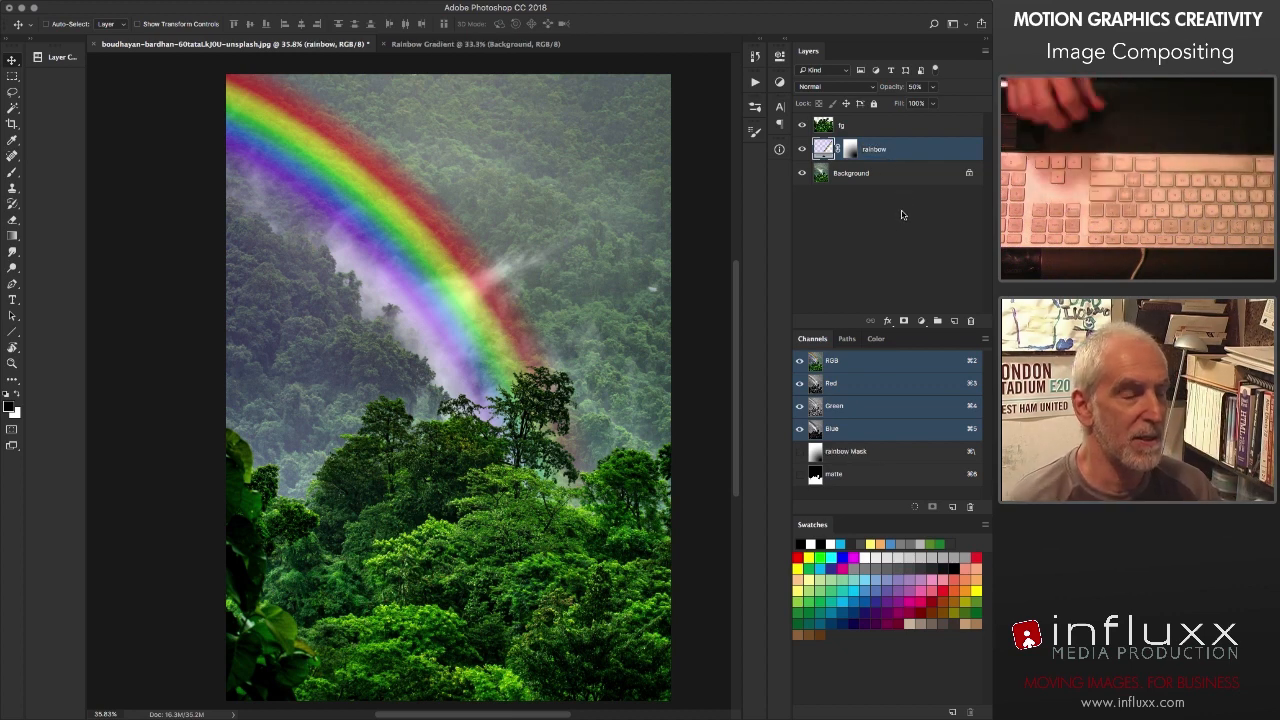
# Step: Add a Curves adjustment layer above the fg layer and delete its layer mask
pyautogui.click(907, 127)
pyautogui.click(921, 321)
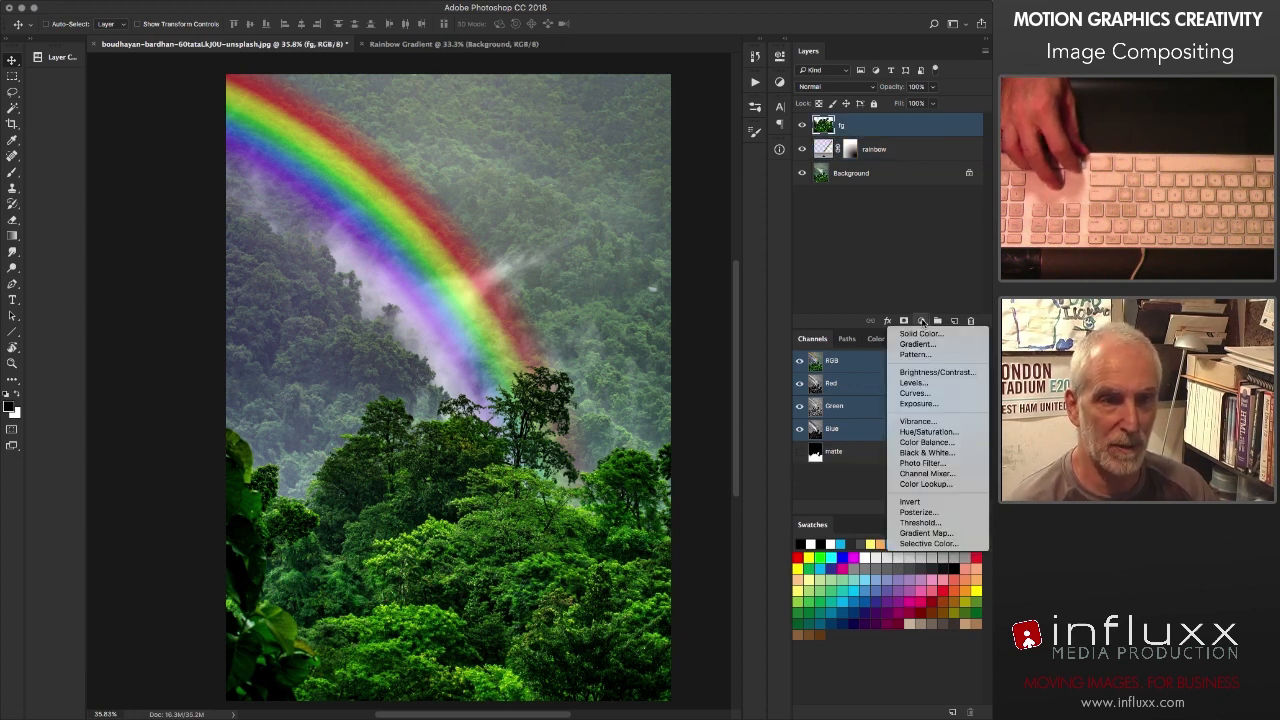
pyautogui.click(936, 394)
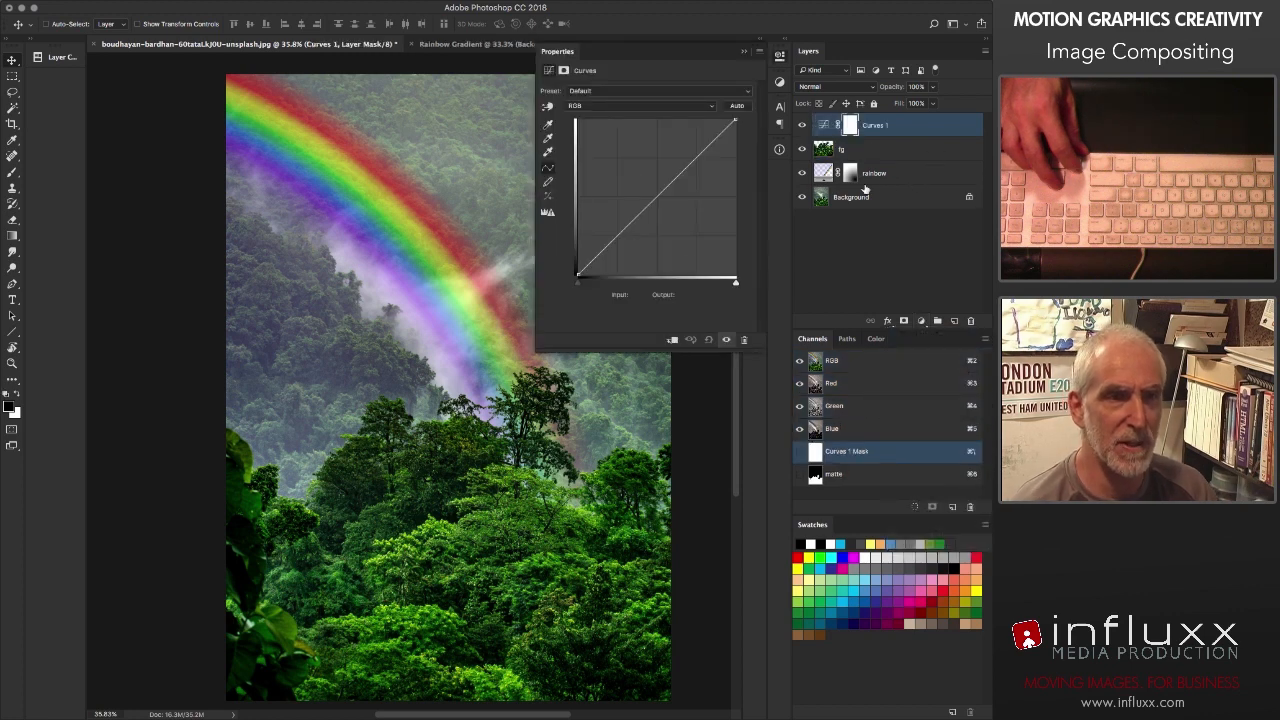
pyautogui.rightClick(851, 123)
pyautogui.click(856, 145)
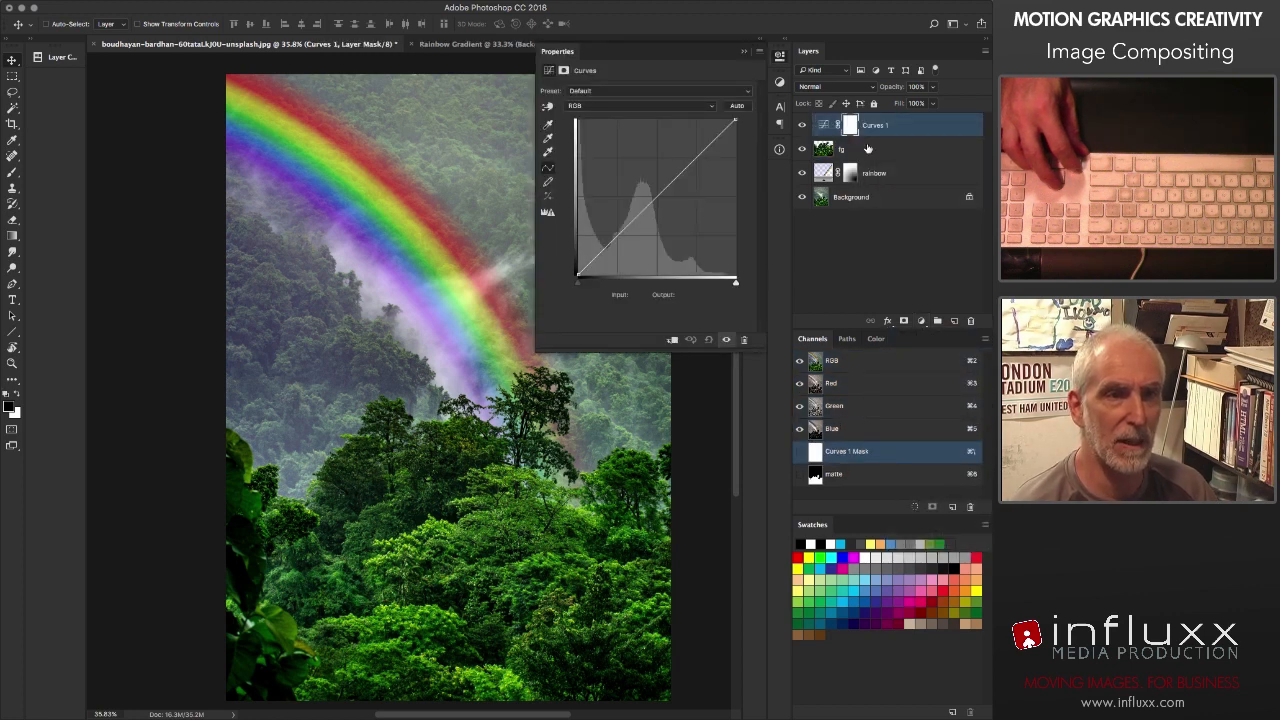
# Step: Shape the Curves 1 RGB curve into a gentle S, with the black point at input 7, the white point pulled inward and highlights at input 168, output 174
pyautogui.moveTo(577, 284); pyautogui.dragTo(581, 284)
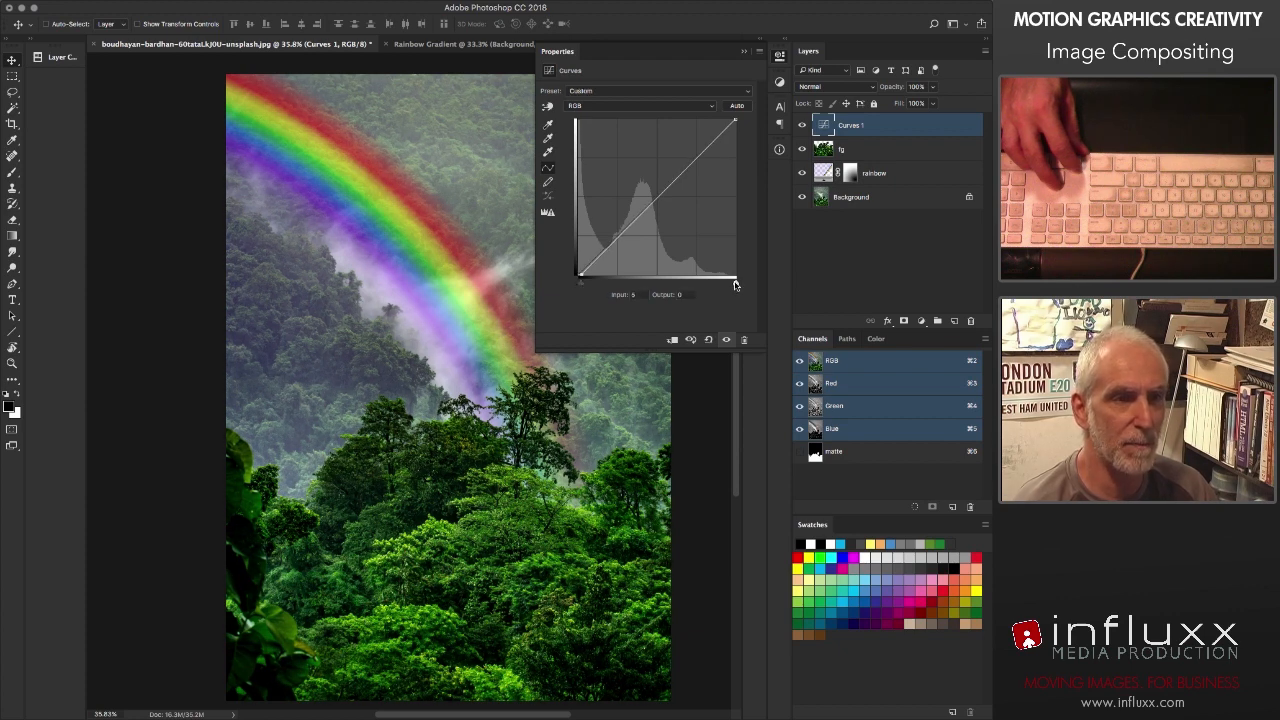
pyautogui.moveTo(735, 285); pyautogui.dragTo(731, 284)
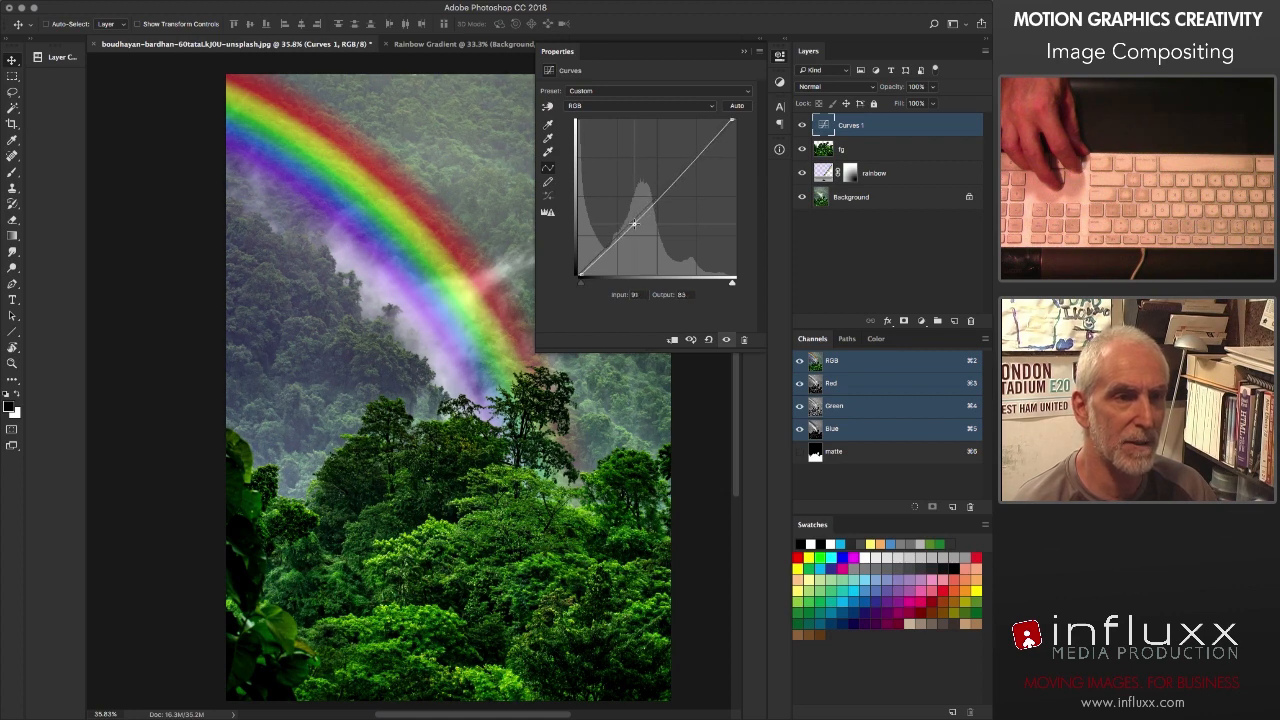
pyautogui.click(681, 168)
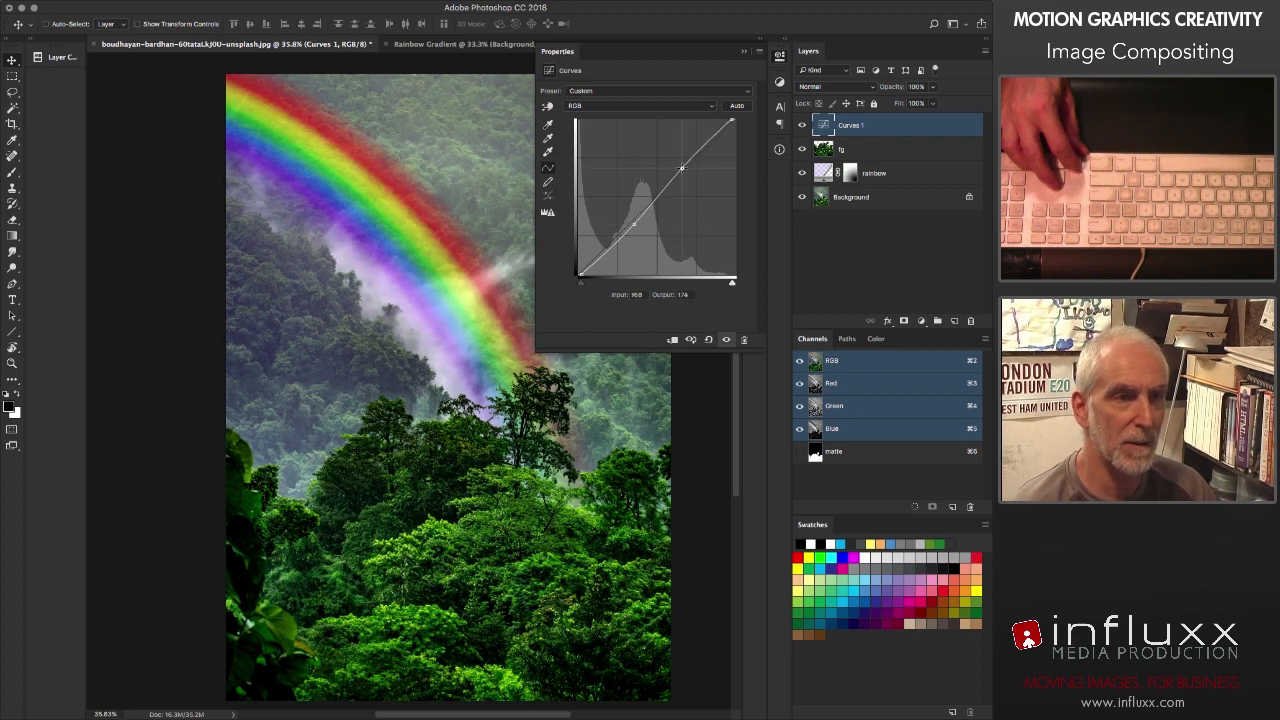
pyautogui.moveTo(634, 228); pyautogui.dragTo(633, 227)
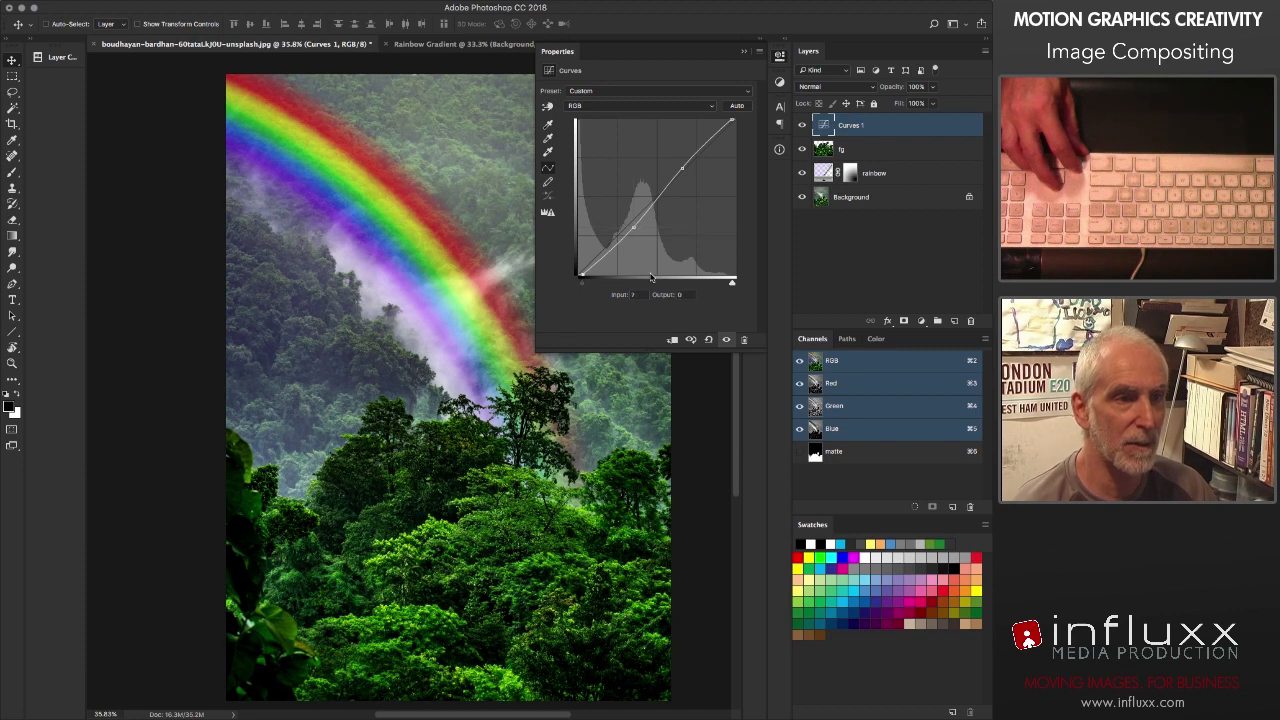
# Step: Compare the image with the Curves 1 adjustment on and off
pyautogui.click(727, 340)
pyautogui.click(727, 340)
pyautogui.click(727, 340)
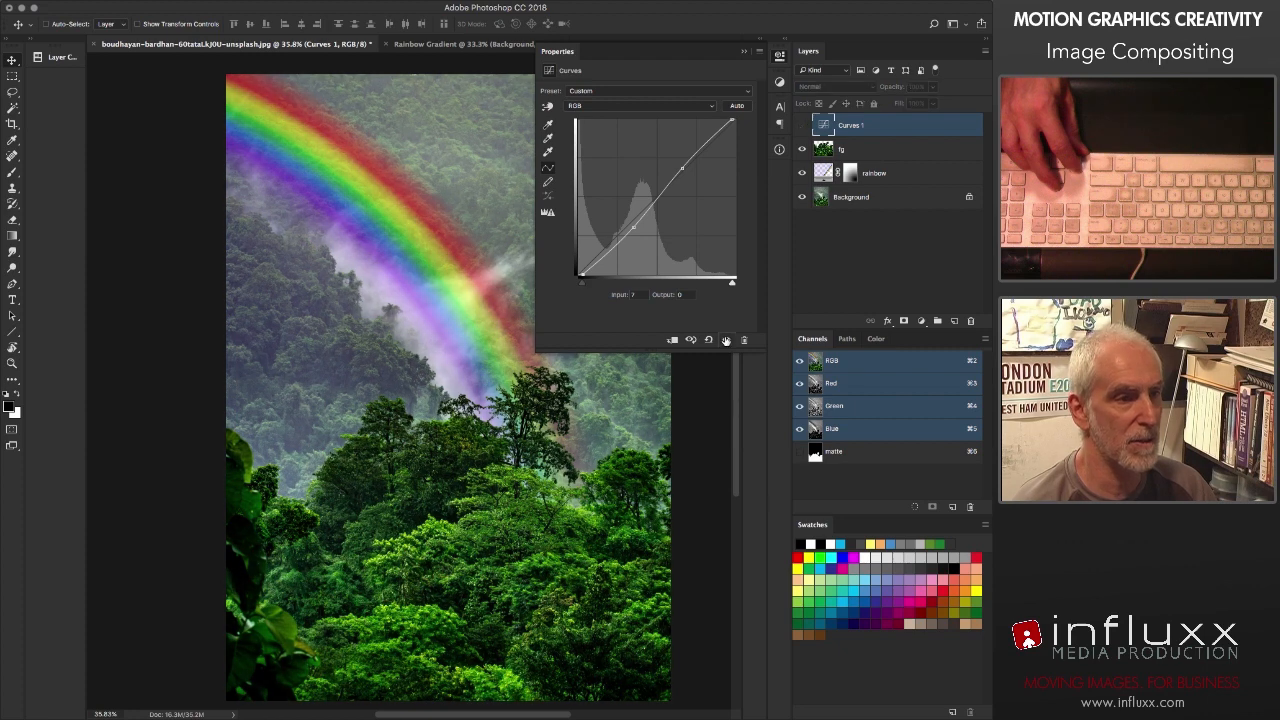
pyautogui.click(727, 340)
pyautogui.click(727, 340)
pyautogui.click(727, 340)
pyautogui.click(727, 340)
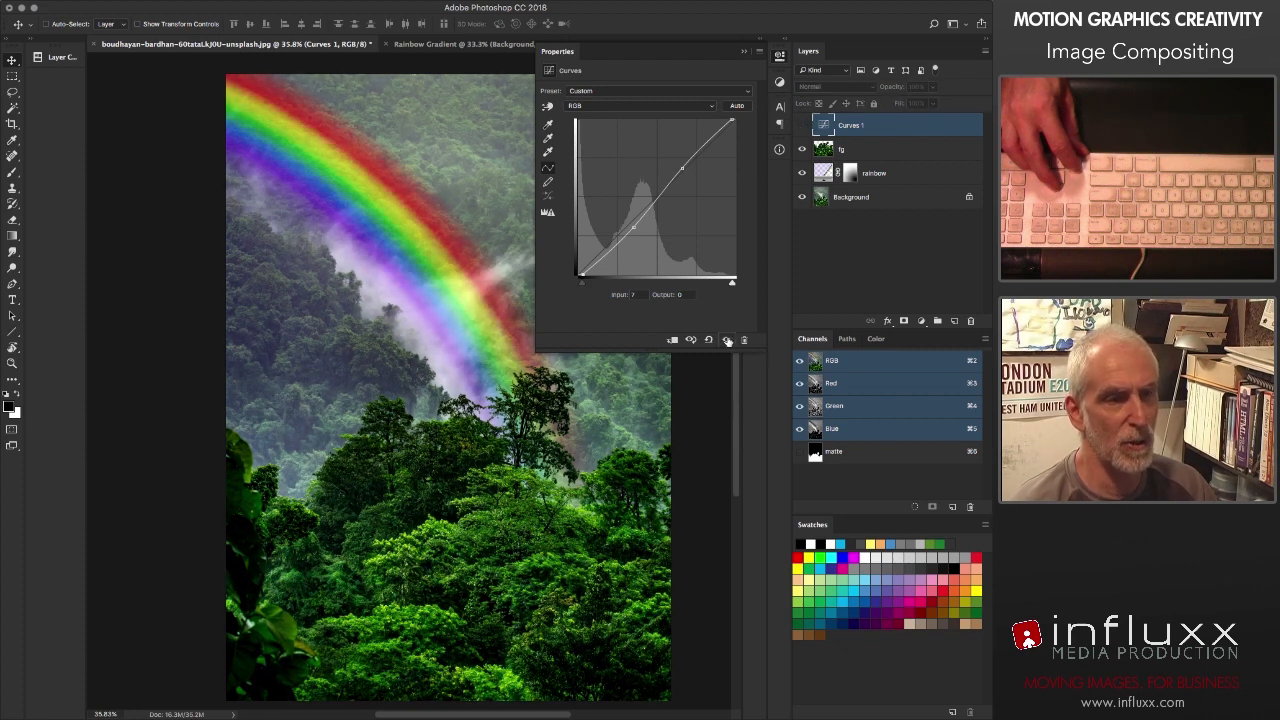
# Step: Deepen the Curves 1 shadows with a curve point at about input 93, output 75, and compare the image with and without the adjustment
pyautogui.click(727, 340)
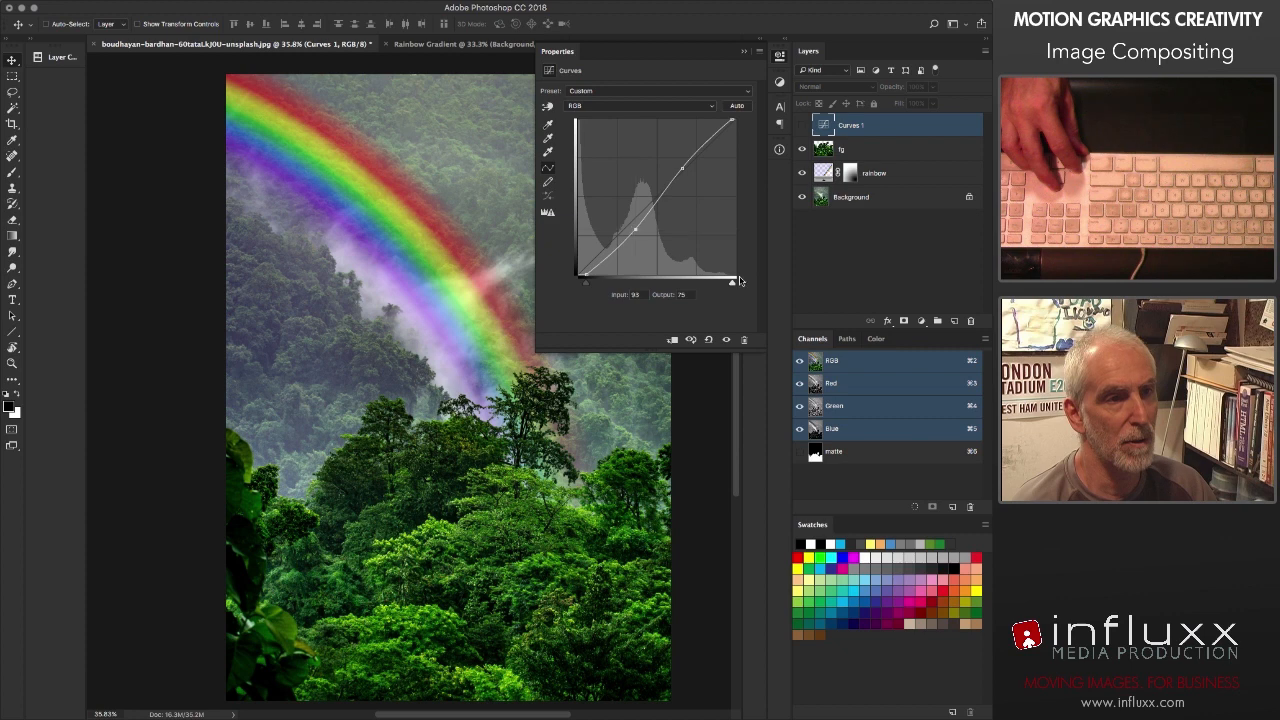
pyautogui.click(727, 340)
pyautogui.click(727, 340)
pyautogui.click(727, 340)
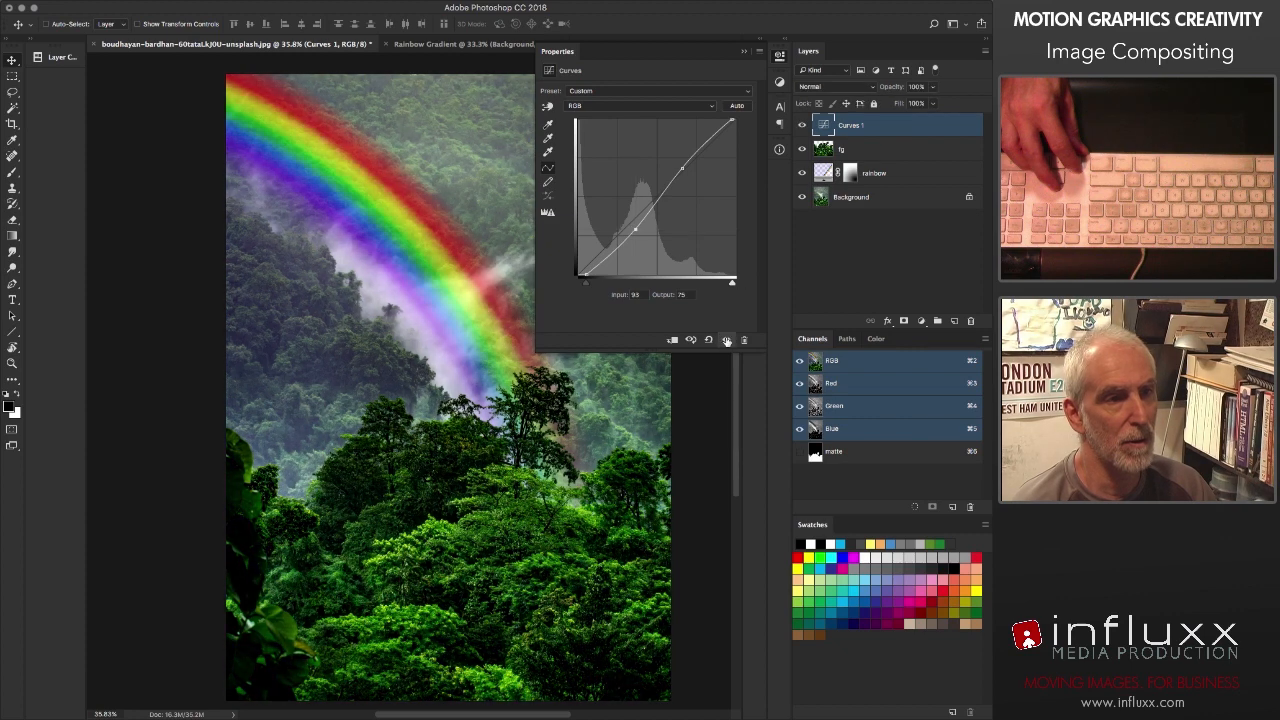
pyautogui.click(727, 340)
pyautogui.click(727, 340)
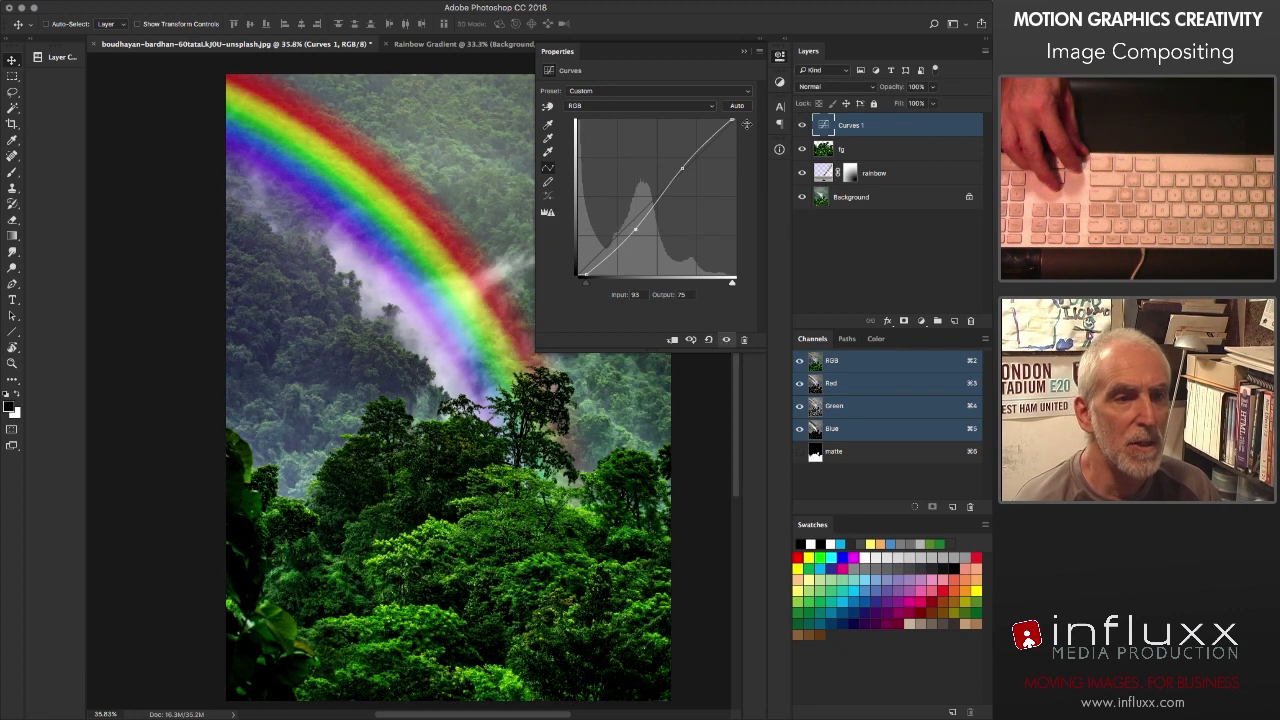
# Step: Move the Curves 1 layer between the rainbow and Background layers, and compare the background with and without it
pyautogui.moveTo(826, 126); pyautogui.dragTo(848, 183)
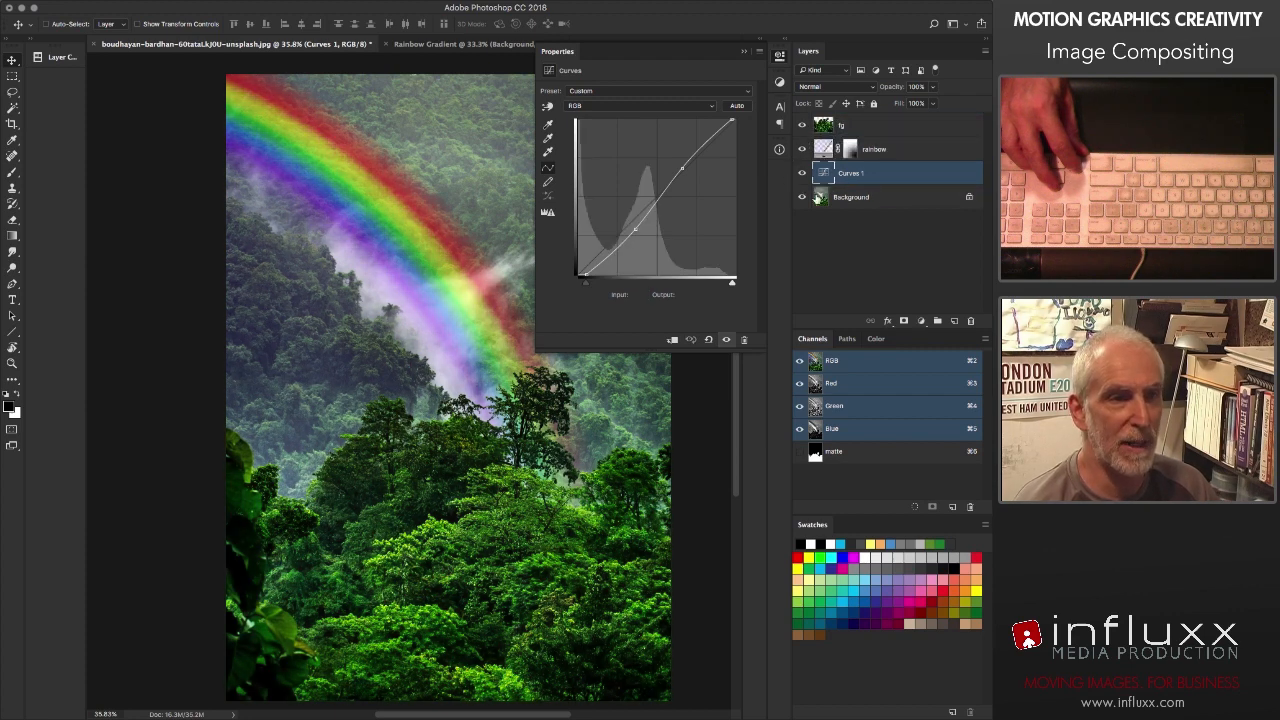
pyautogui.click(802, 176)
pyautogui.click(802, 176)
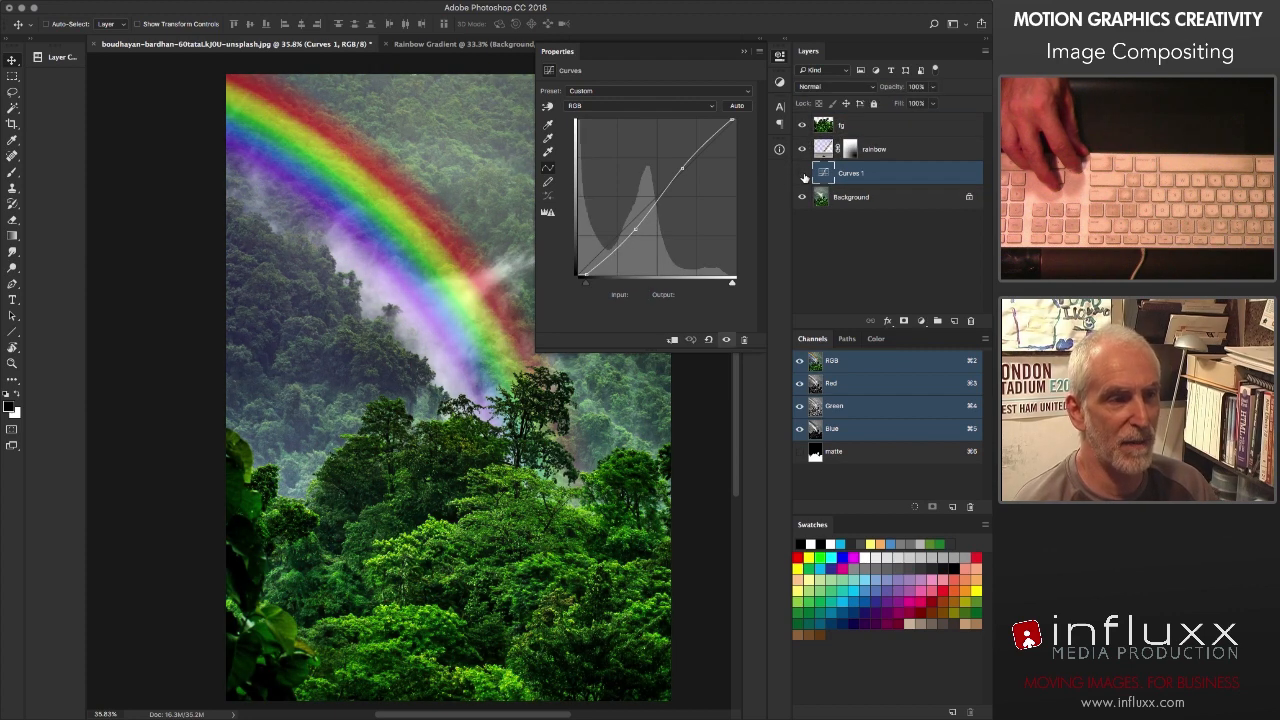
pyautogui.click(803, 176)
pyautogui.click(803, 176)
pyautogui.click(803, 176)
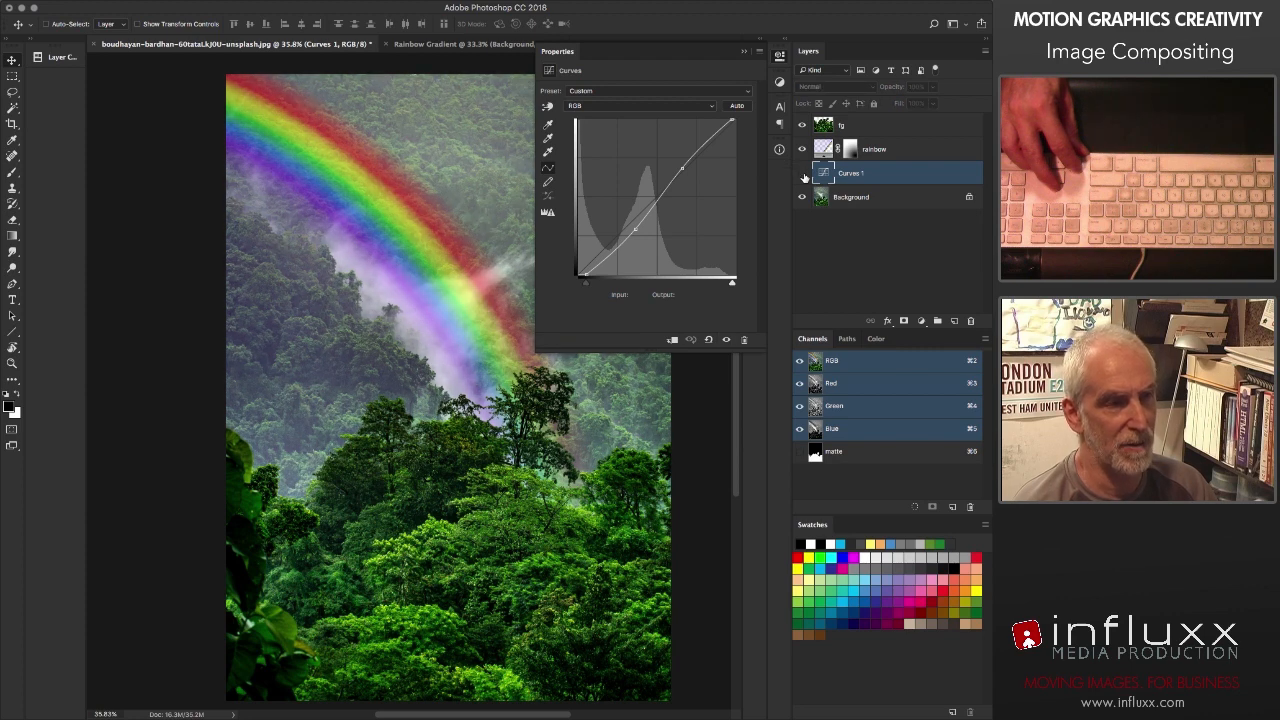
pyautogui.click(803, 176)
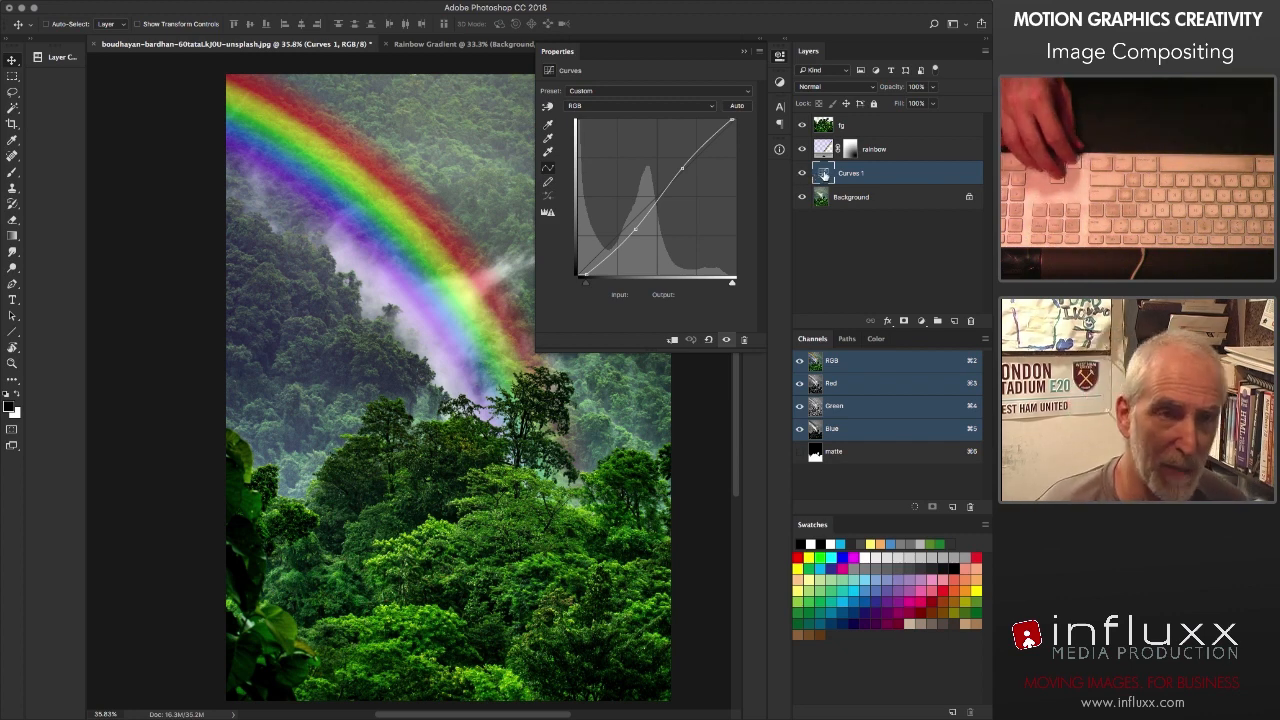
pyautogui.click(803, 176)
pyautogui.click(803, 176)
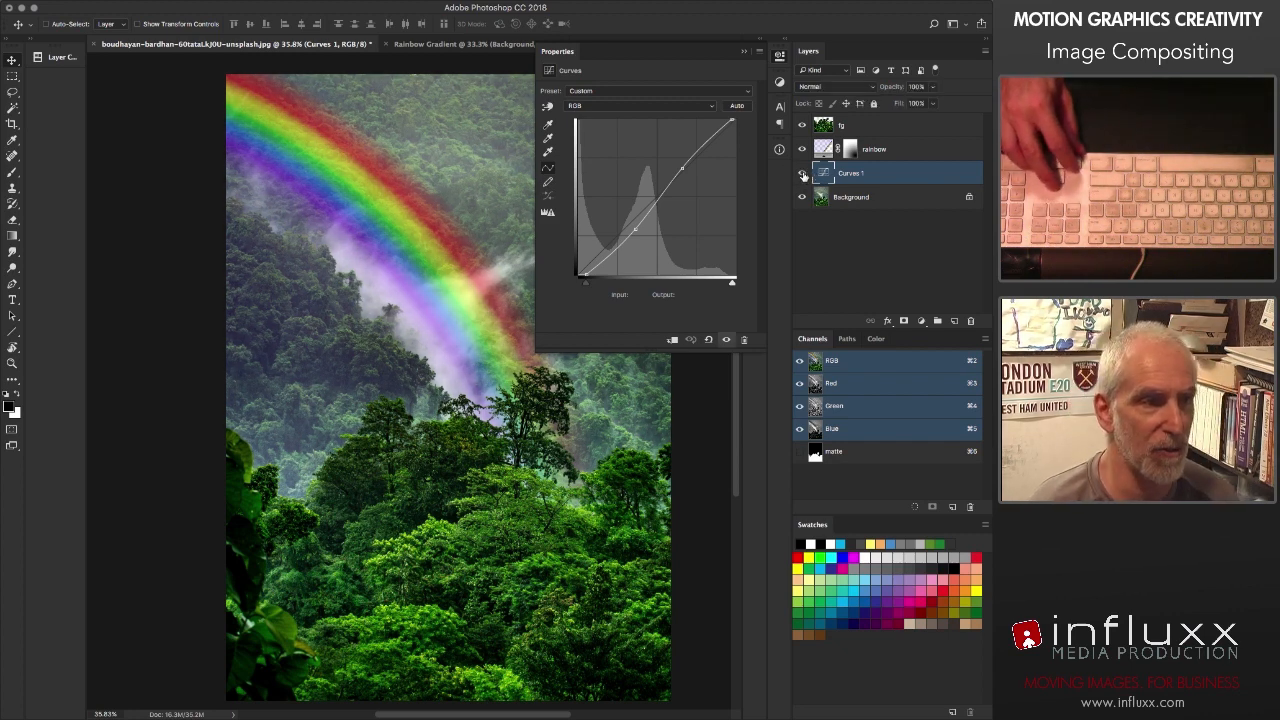
# Step: Reduce the Curves 1 layer opacity to 70% and check its effect by hiding and showing the layer
pyautogui.click(821, 176)
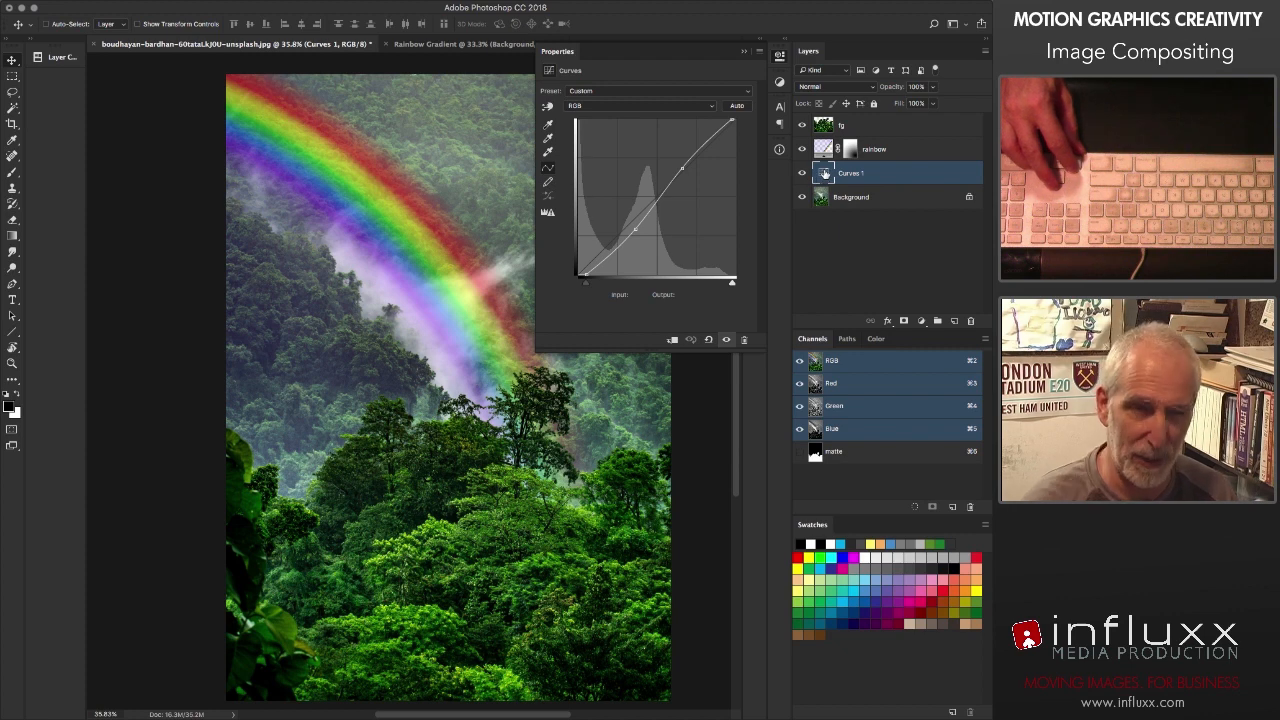
pyautogui.click(799, 143)
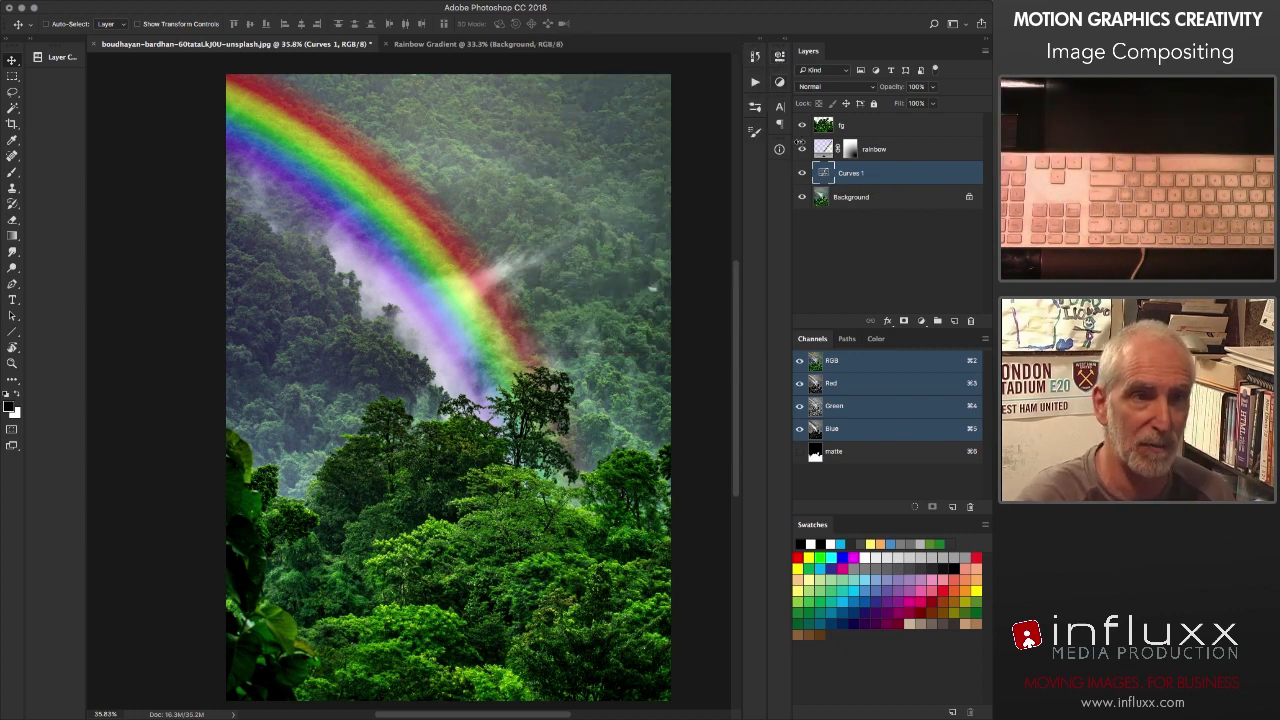
pyautogui.press('8')
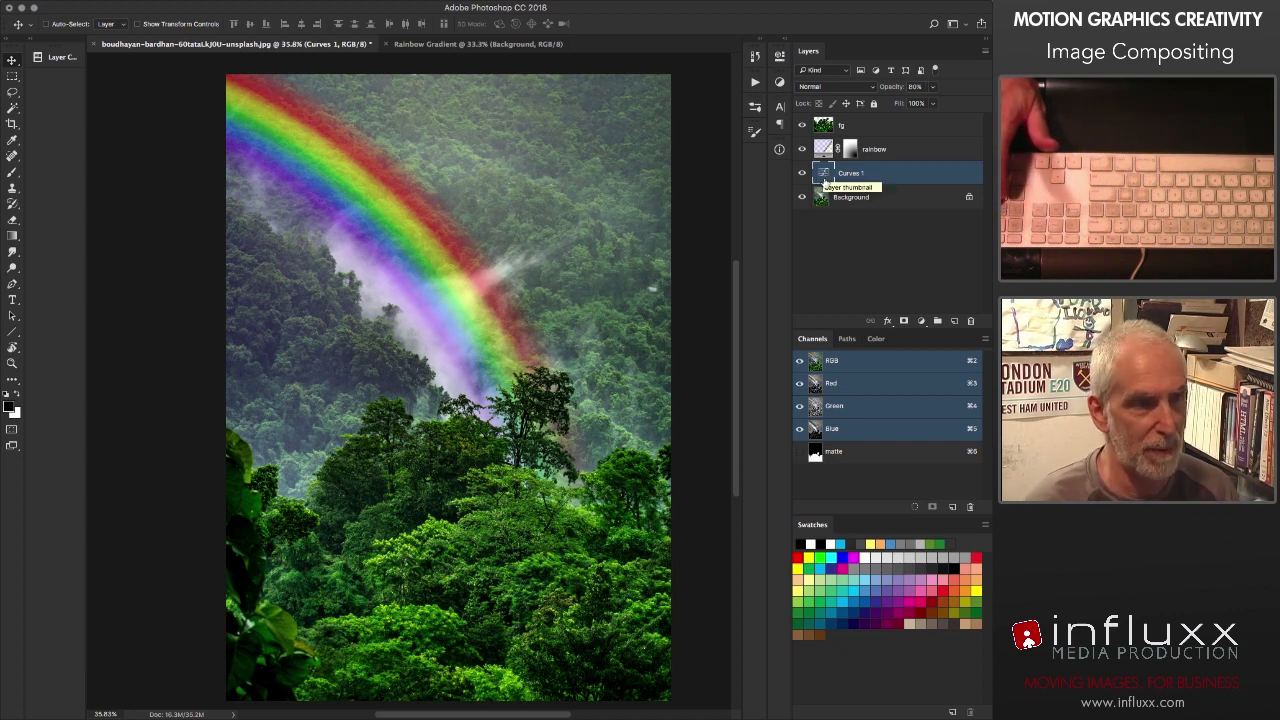
pyautogui.press('7')
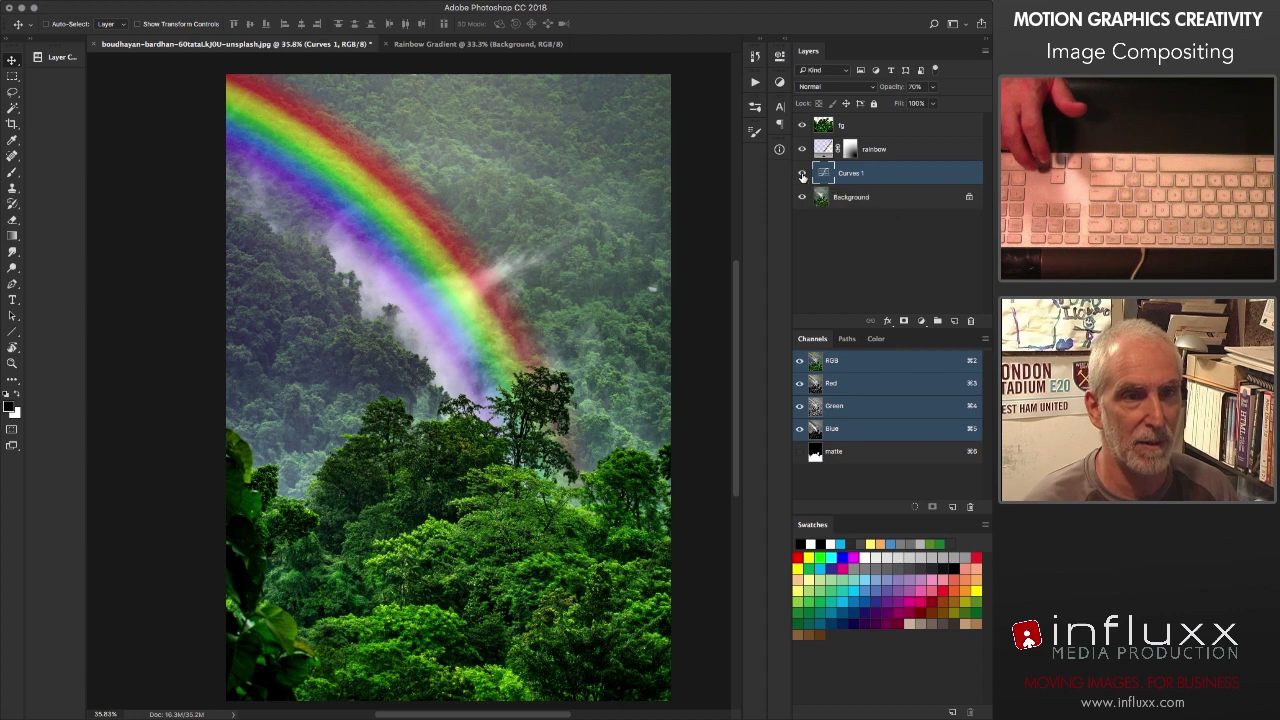
pyautogui.click(801, 174)
pyautogui.click(801, 174)
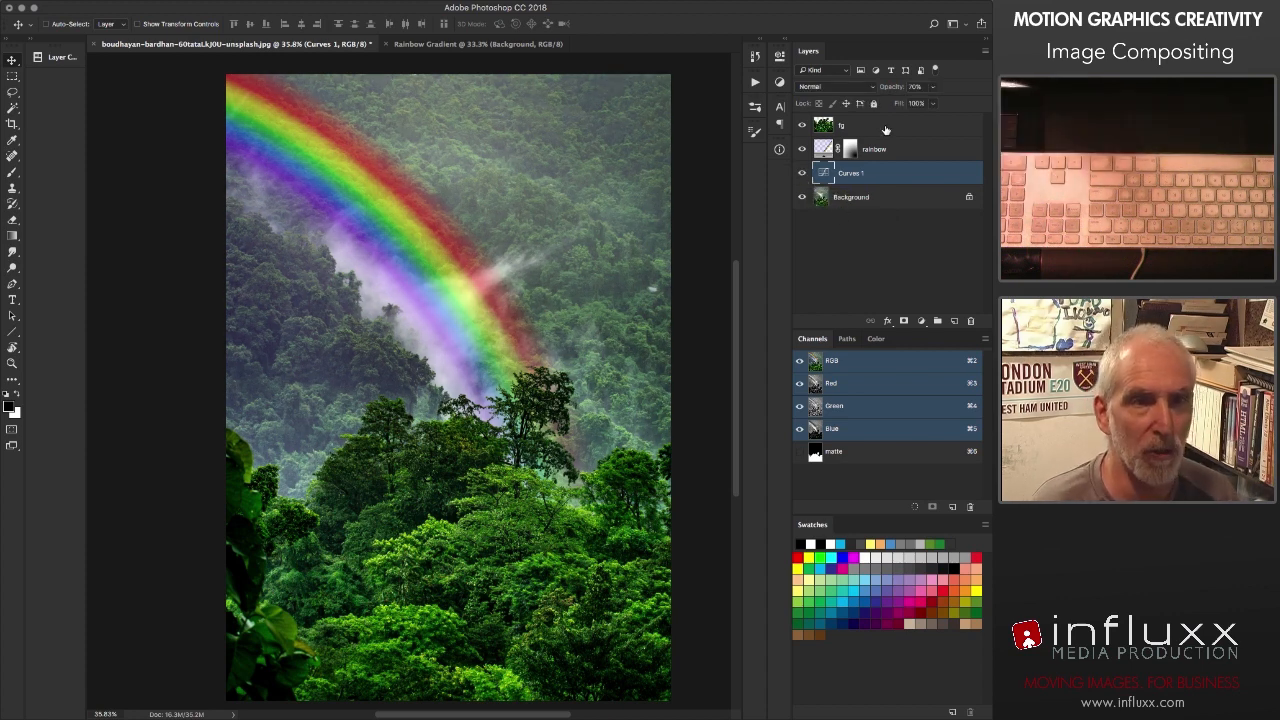
# Step: Add a second Curves adjustment layer directly above the fg layer and delete its layer mask
pyautogui.hotkey('alt', ']')
pyautogui.hotkey('alt', ']')
pyautogui.click(921, 321)
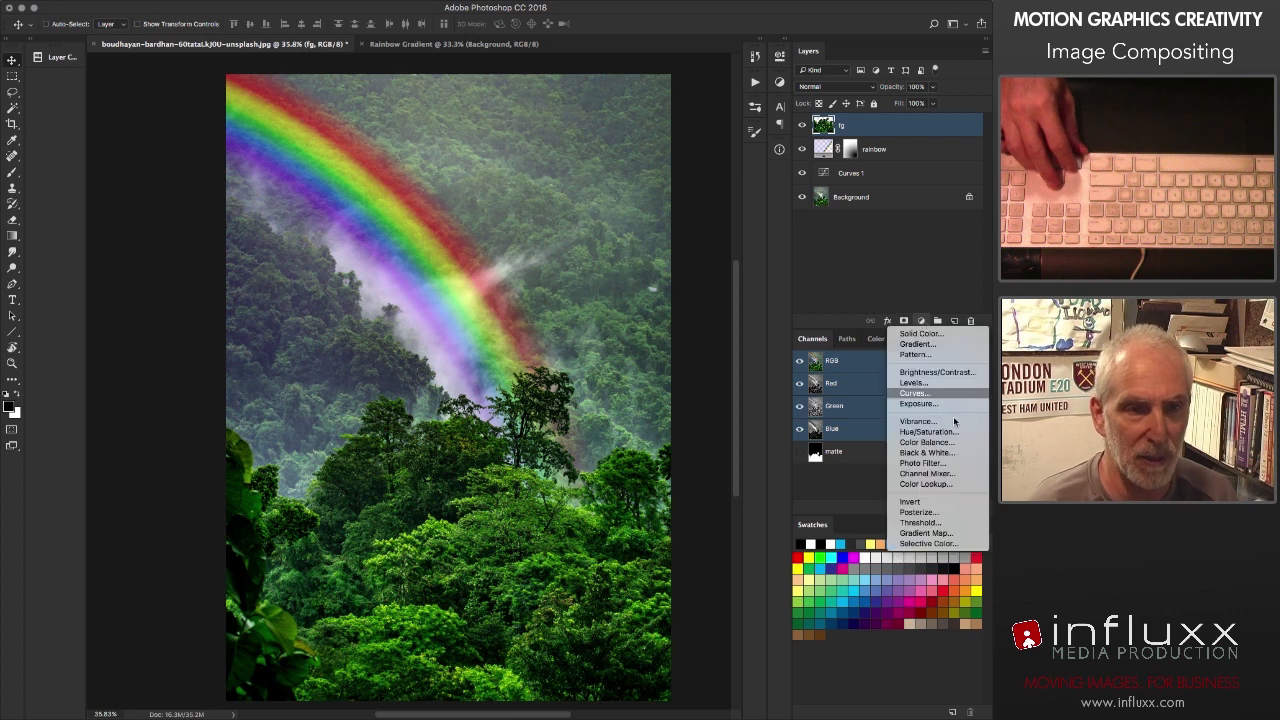
pyautogui.press('Escape')
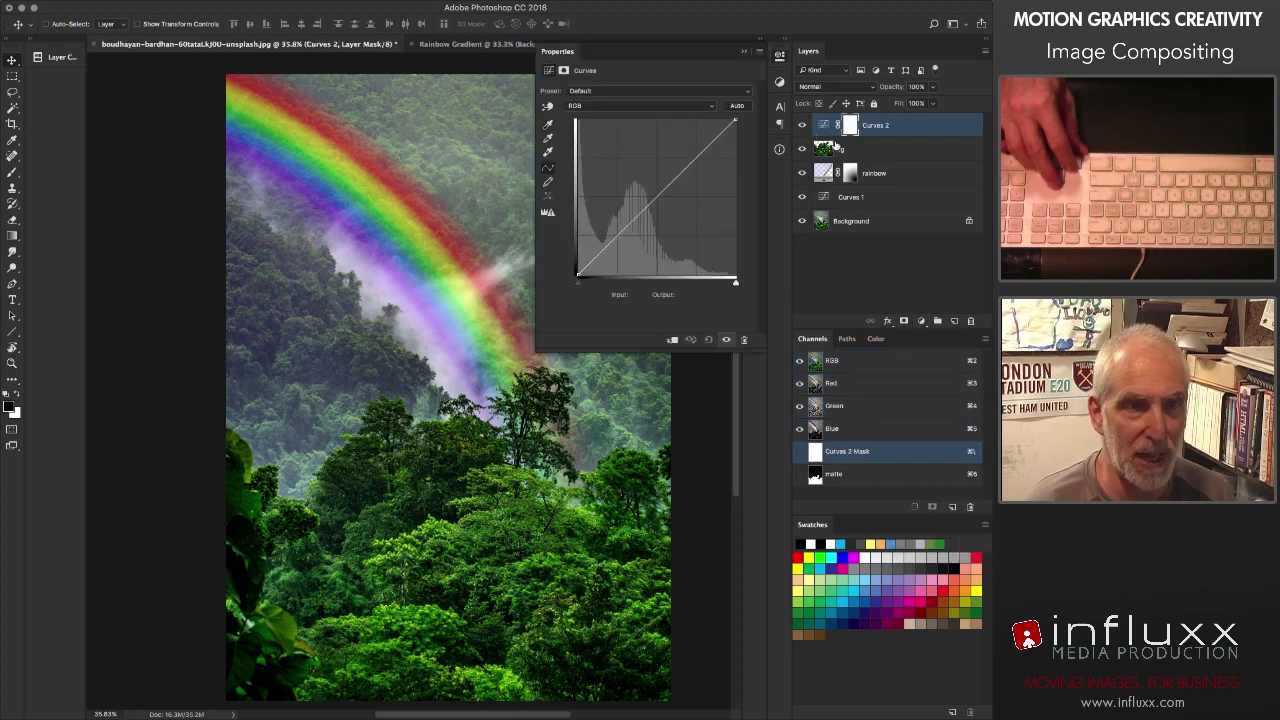
pyautogui.rightClick(853, 127)
pyautogui.click(876, 150)
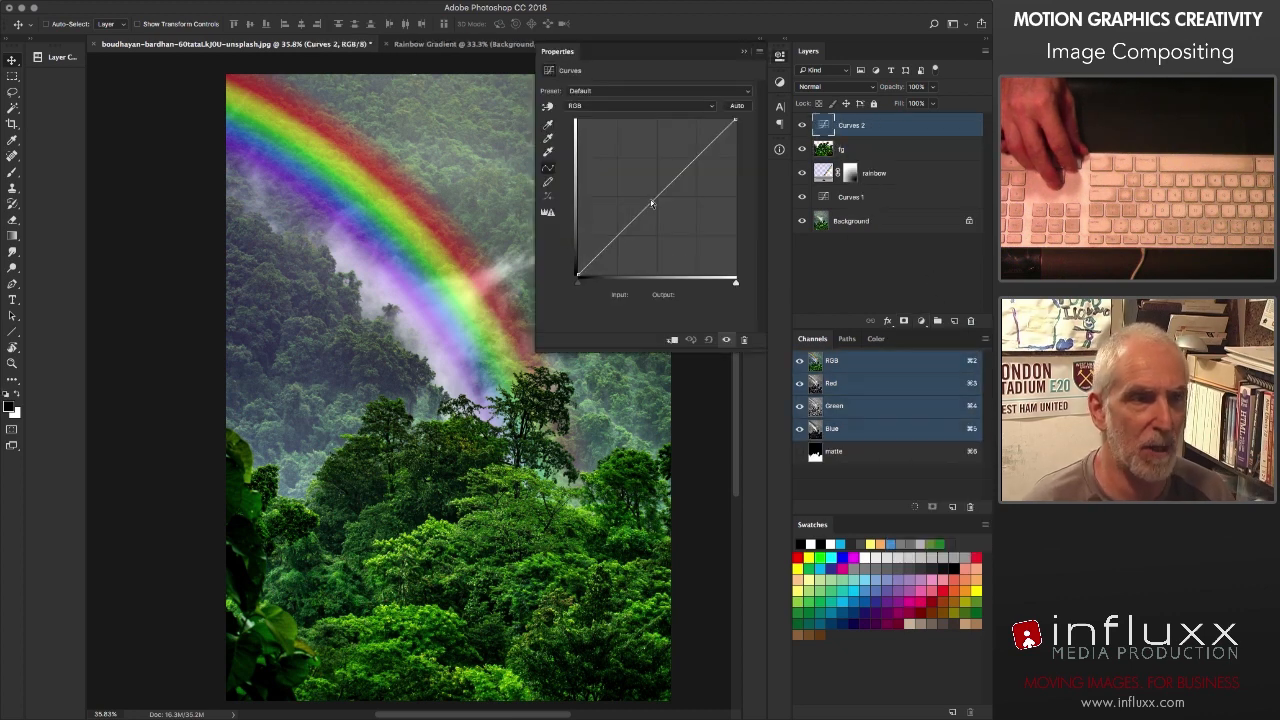
# Step: Darken the Curves 2 midtones with a curve point at input 129, output 118, and compare the image with the adjustment on and off
pyautogui.moveTo(657, 200); pyautogui.dragTo(658, 202)
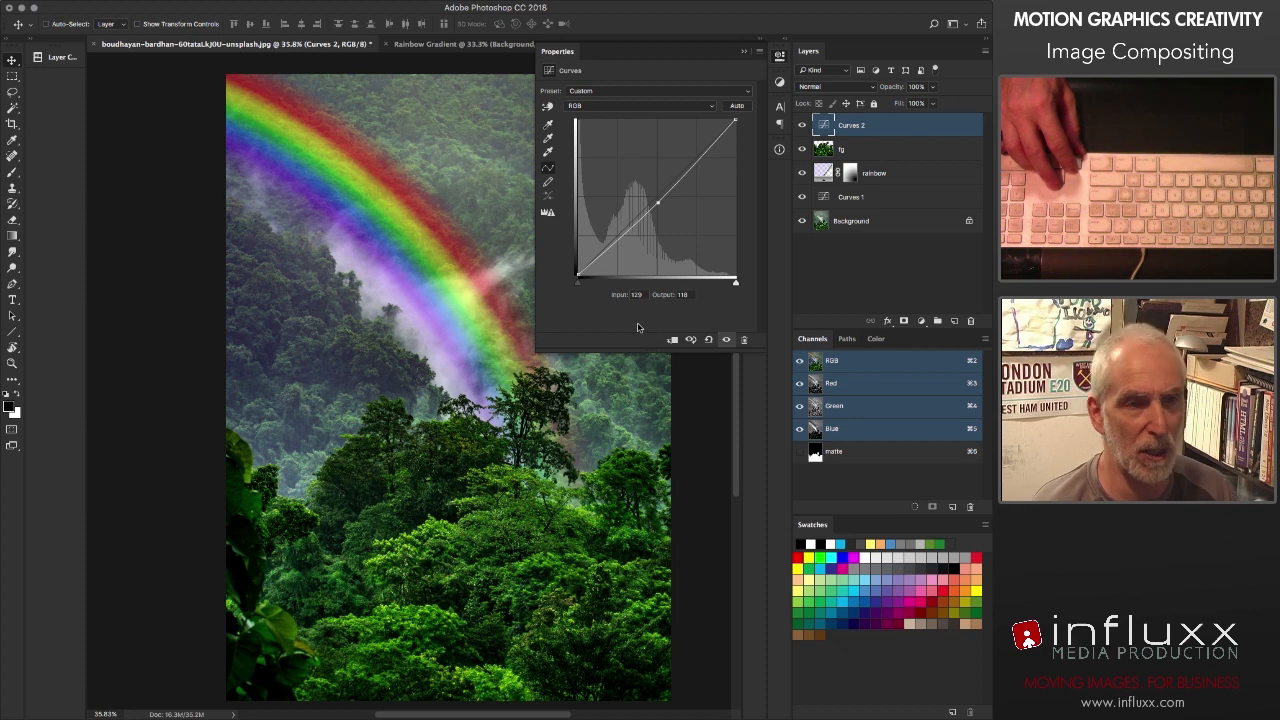
pyautogui.click(727, 340)
pyautogui.click(727, 340)
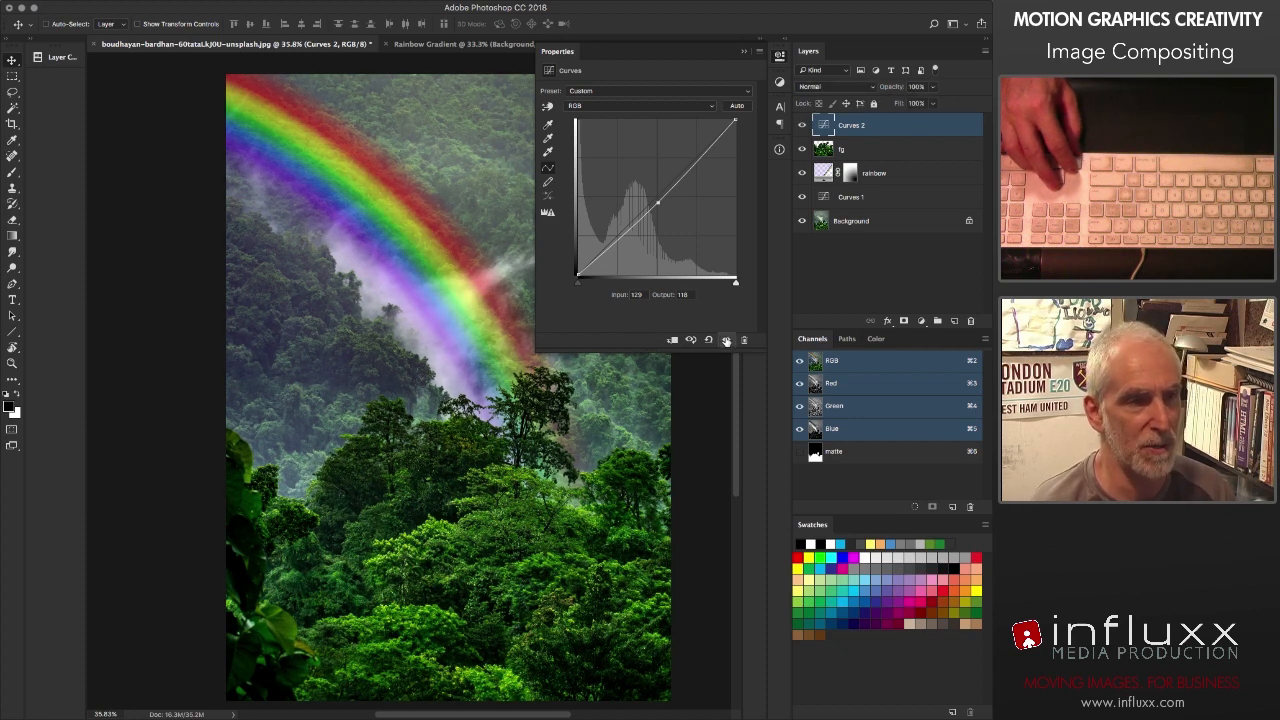
pyautogui.click(727, 340)
pyautogui.click(727, 340)
pyautogui.click(727, 340)
pyautogui.click(727, 340)
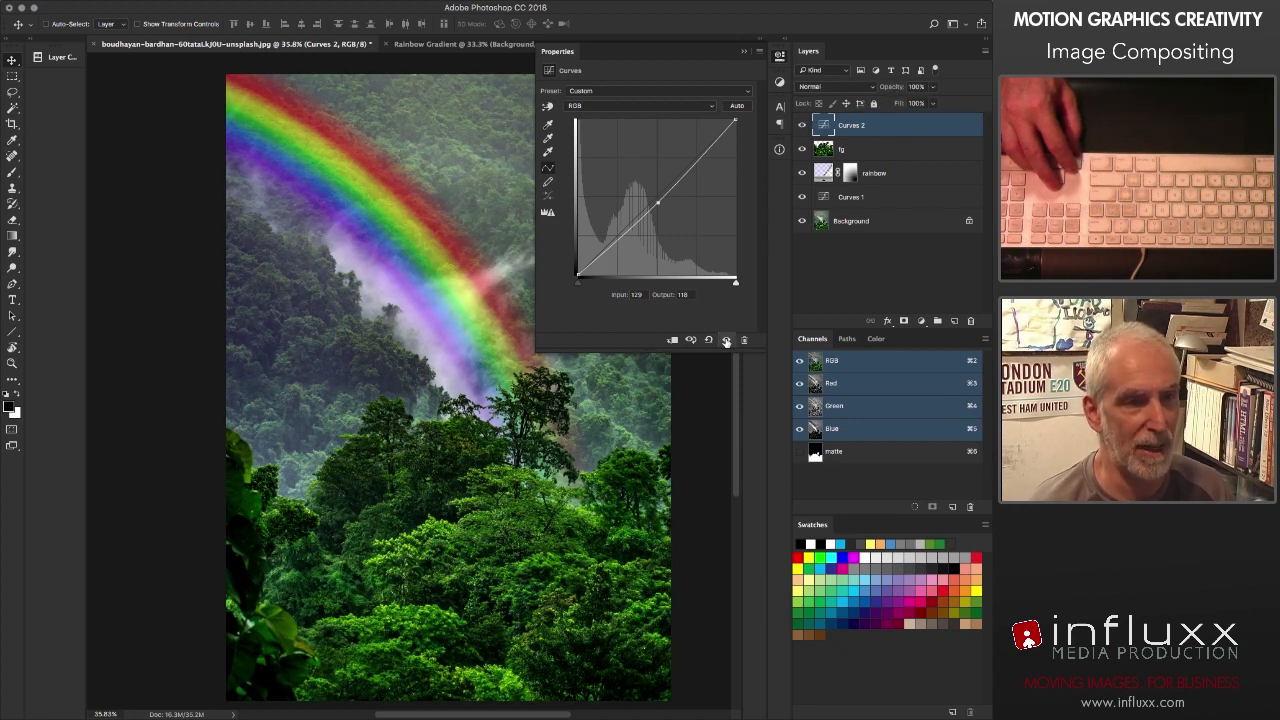
pyautogui.click(727, 340)
pyautogui.click(727, 340)
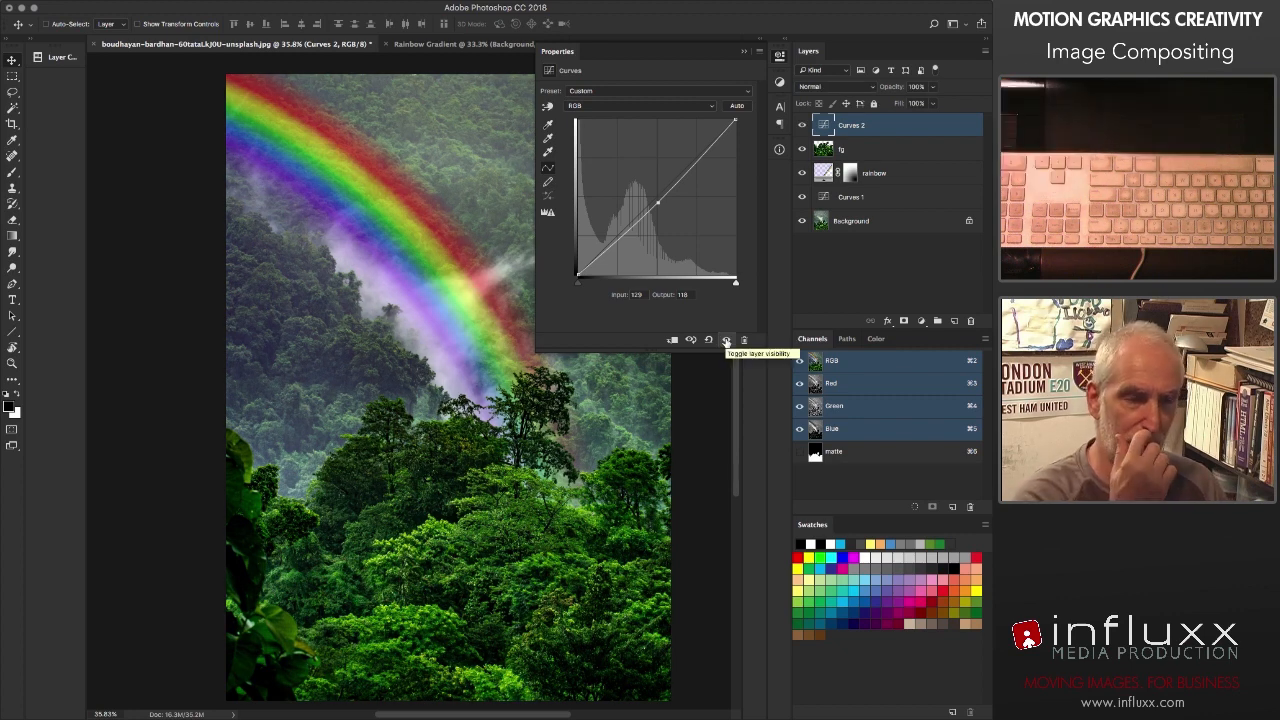
pyautogui.click(727, 340)
pyautogui.click(727, 340)
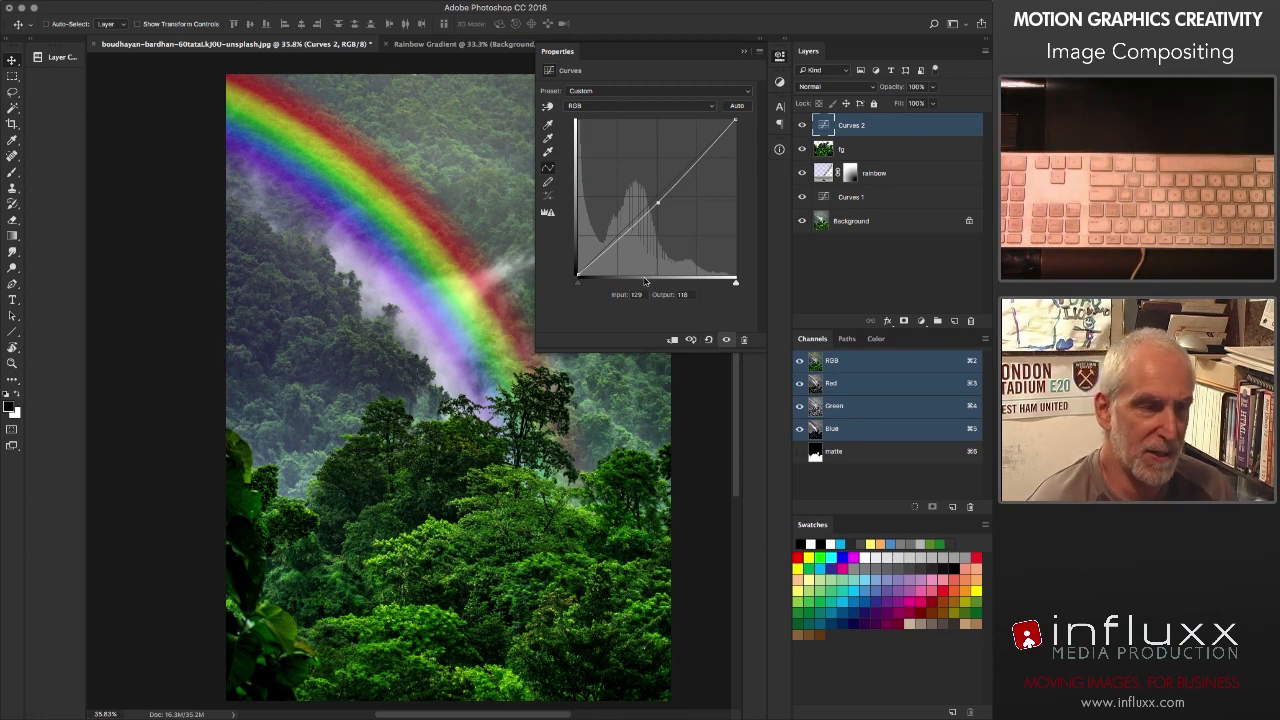
# Step: Raise the Curves 2 red channel midtones to input 110, output 136, and move its black point to input 16
pyautogui.click(595, 105)
pyautogui.click(597, 116)
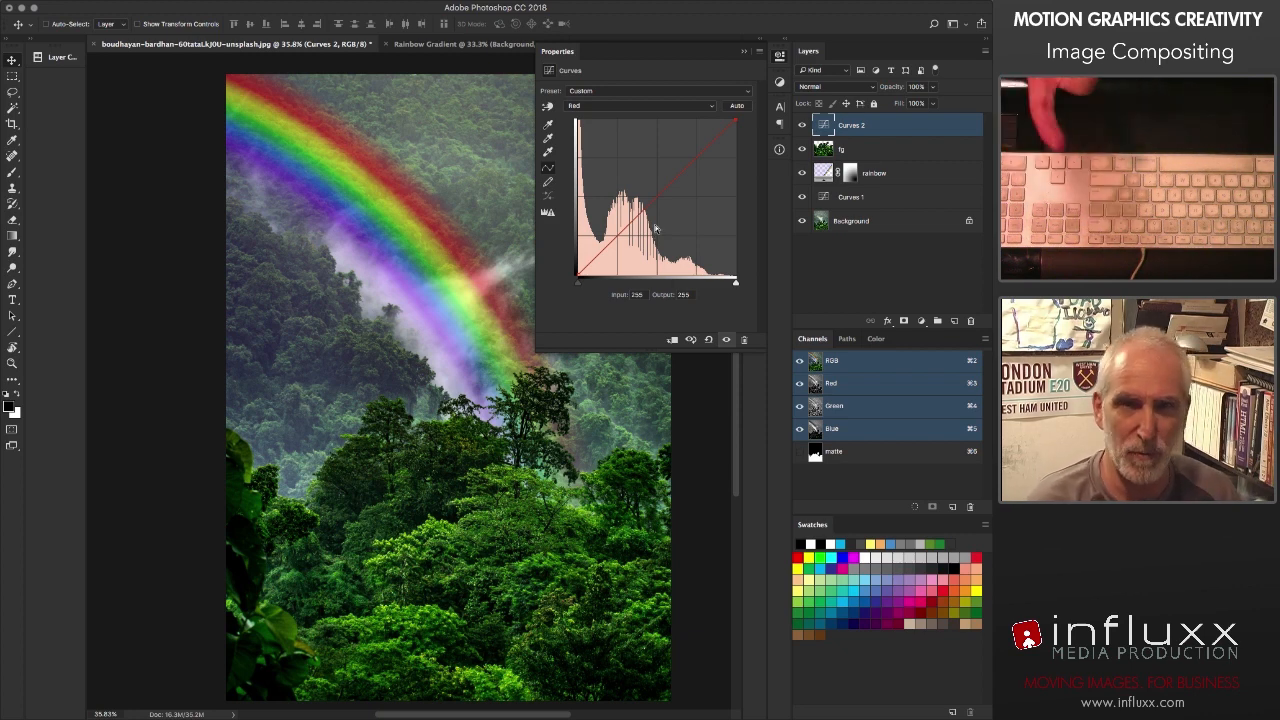
pyautogui.moveTo(661, 194)
pyautogui.mouseDown()
pyautogui.moveTo(664, 205)
pyautogui.moveTo(652, 189)
pyautogui.mouseUp()
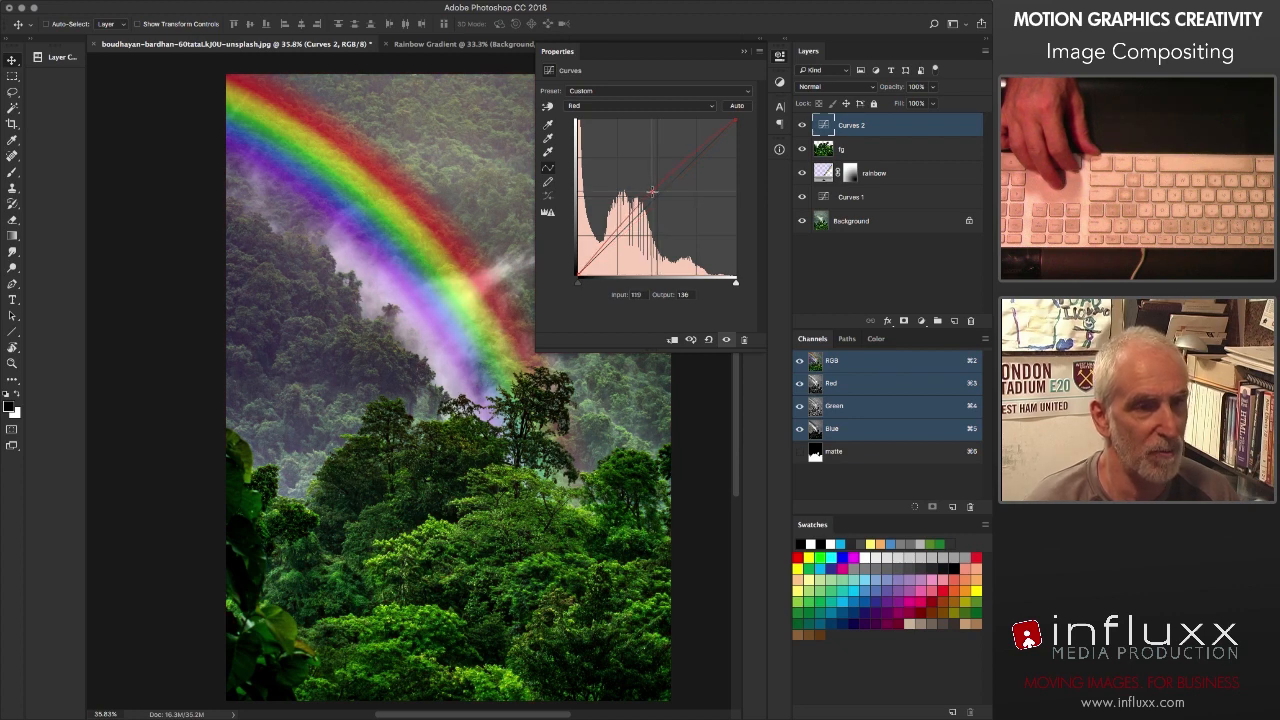
pyautogui.moveTo(583, 288)
pyautogui.mouseDown()
pyautogui.moveTo(571, 290)
pyautogui.moveTo(588, 289)
pyautogui.mouseUp()
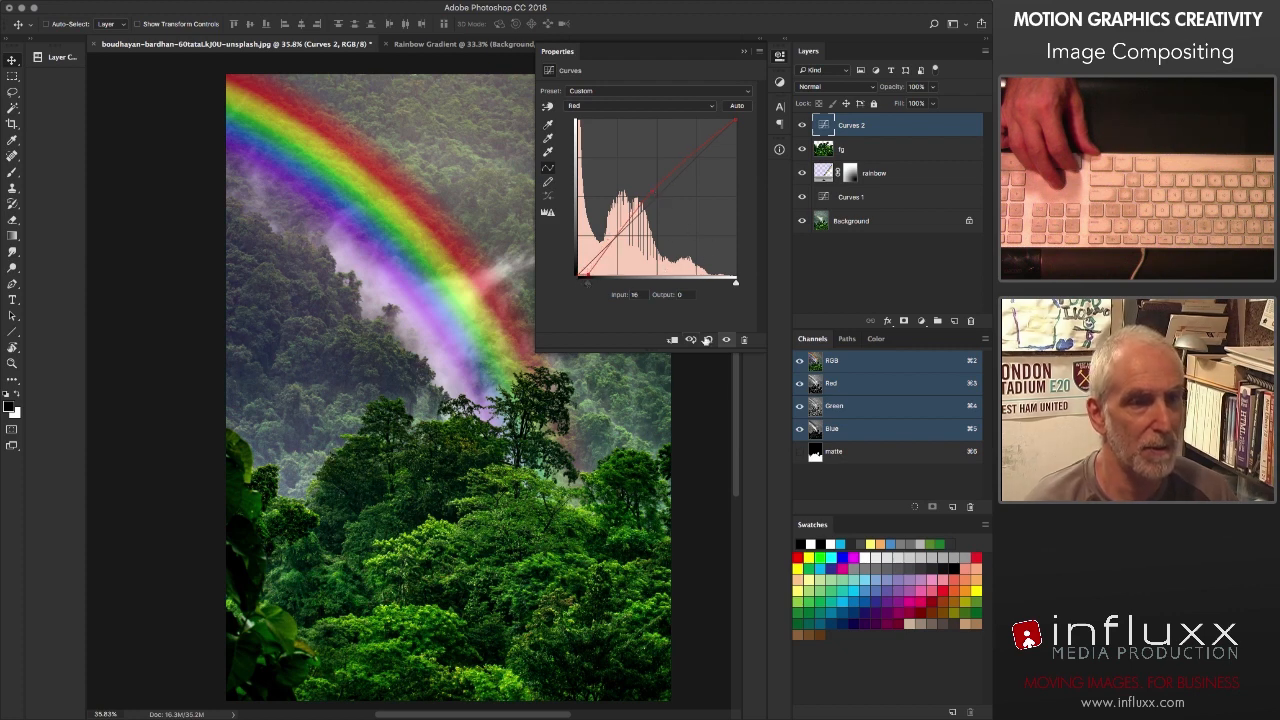
# Step: Lower the Curves 2 green channel midtones to input 123, output 112, with the black point at input 14 and the white point pulled slightly in
pyautogui.click(628, 106)
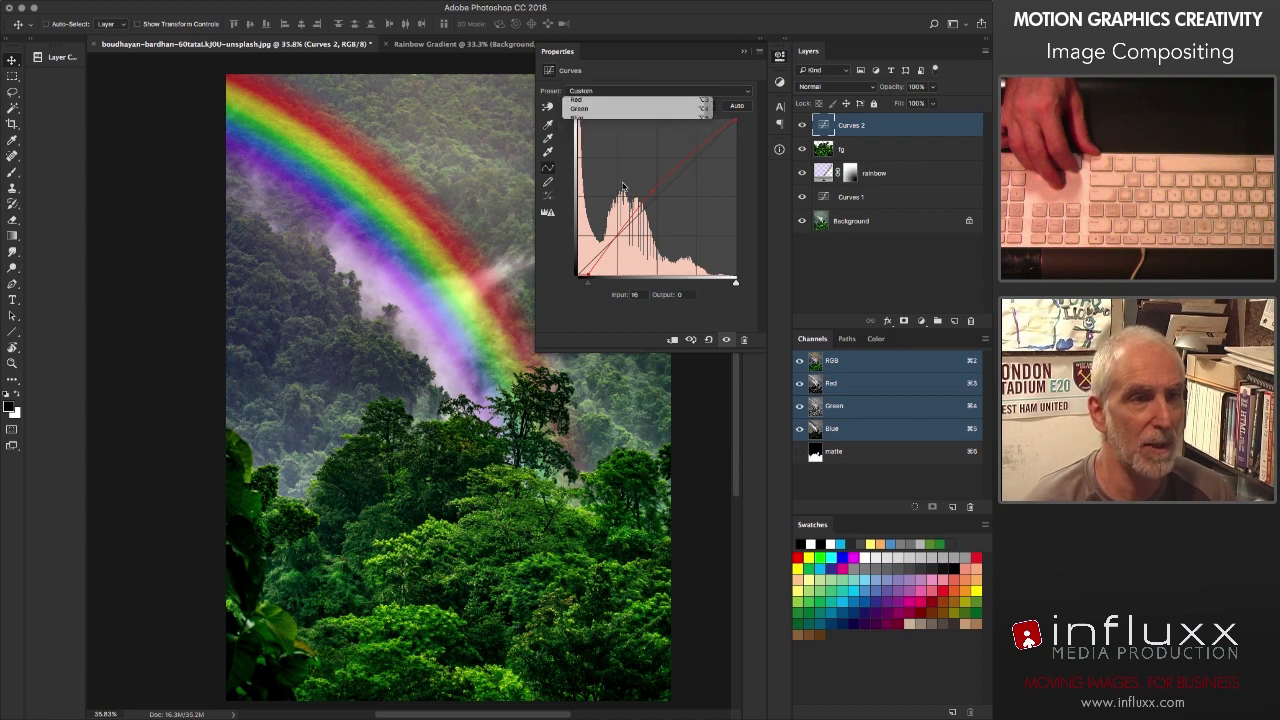
pyautogui.click(628, 119)
pyautogui.moveTo(658, 196); pyautogui.dragTo(652, 203)
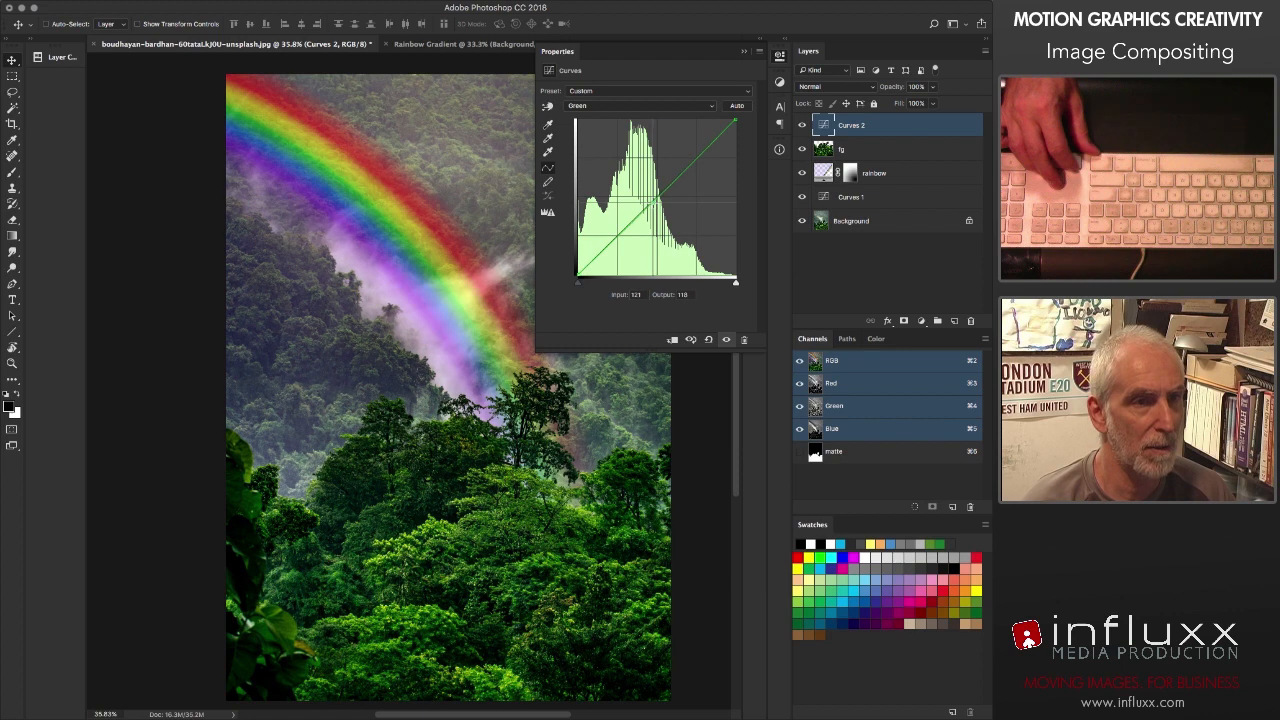
pyautogui.moveTo(577, 283); pyautogui.dragTo(587, 286)
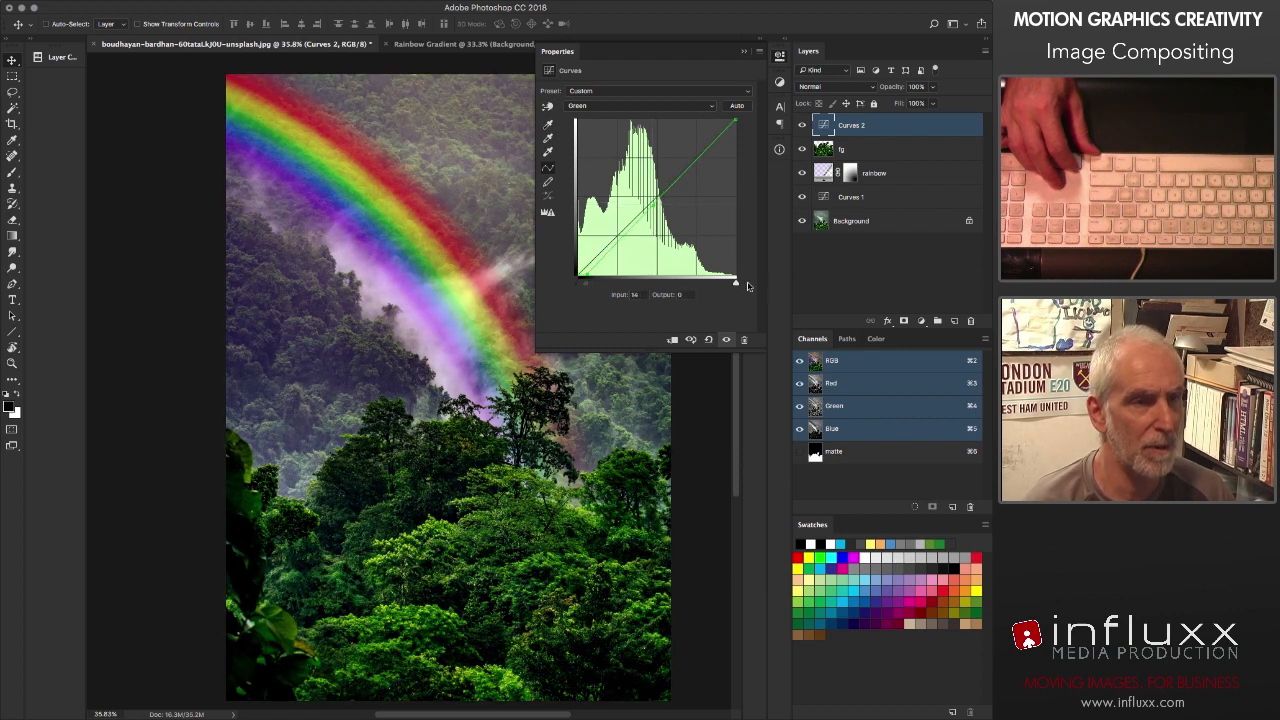
pyautogui.moveTo(734, 286)
pyautogui.mouseDown()
pyautogui.moveTo(711, 287)
pyautogui.moveTo(728, 286)
pyautogui.mouseUp()
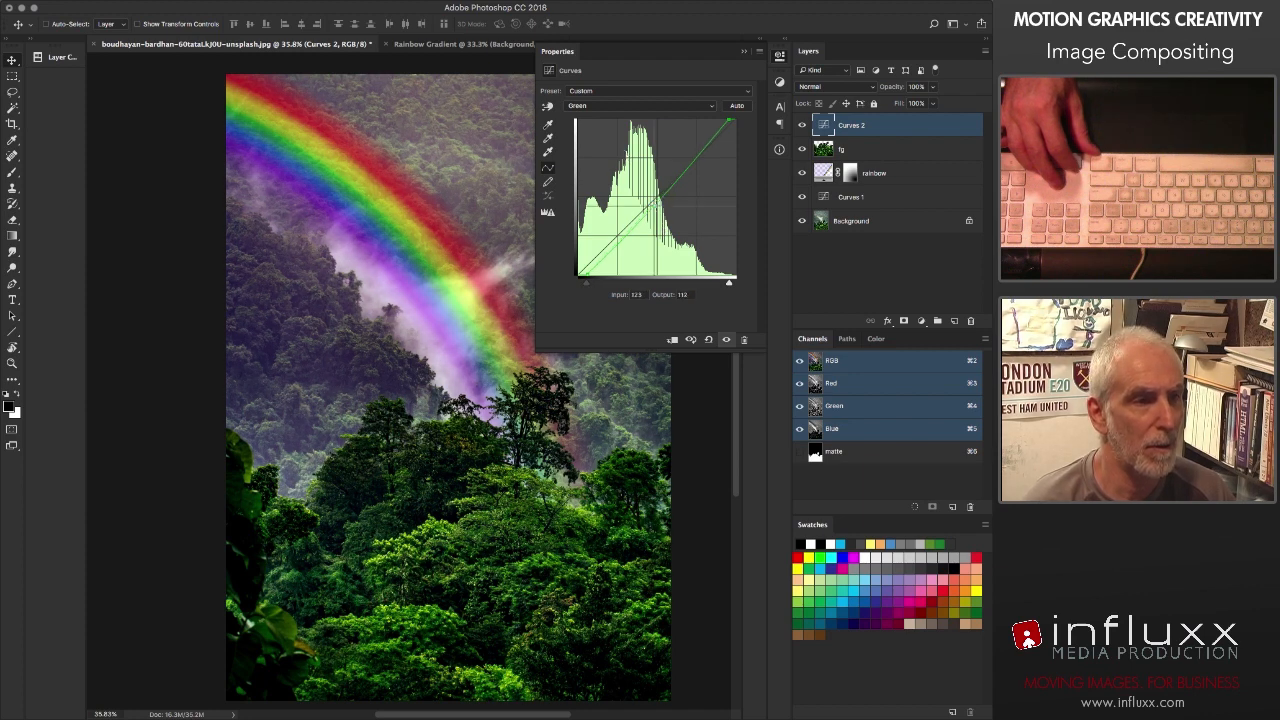
# Step: Raise the Curves 2 blue channel midtones to input 116, output 141, and try adjusting the curve's end points
pyautogui.click(640, 105)
pyautogui.click(634, 118)
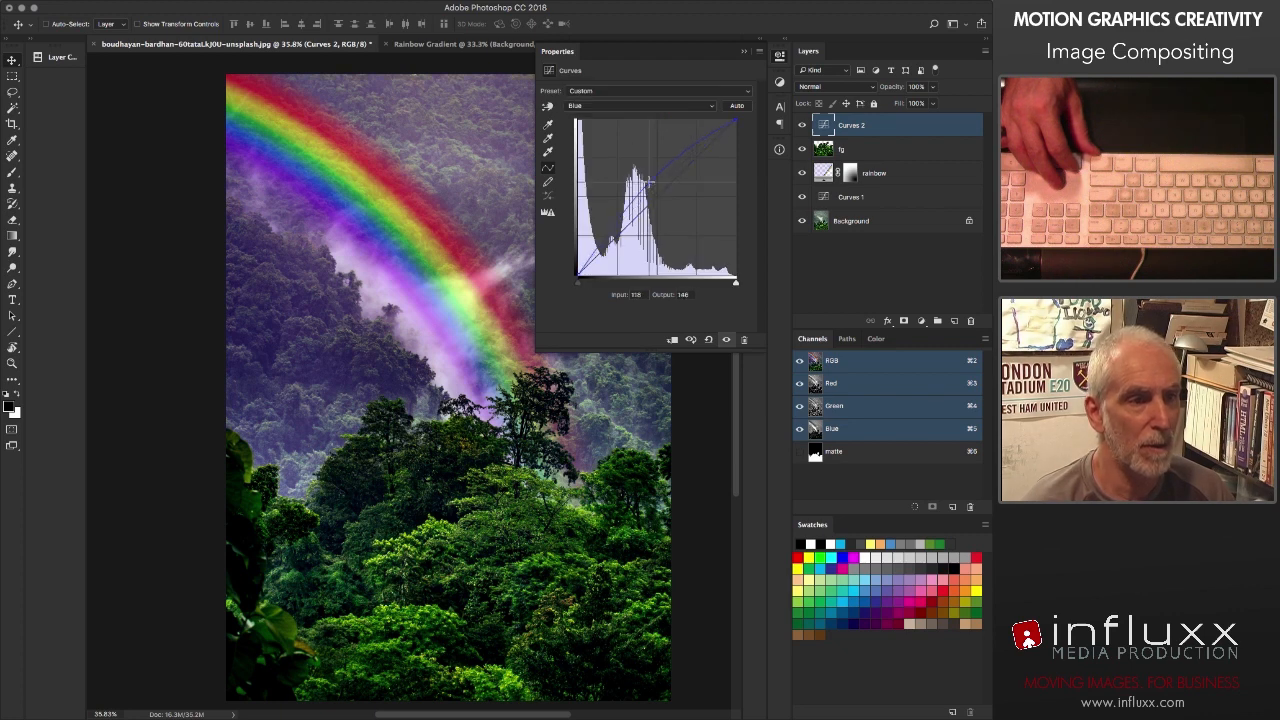
pyautogui.moveTo(650, 205); pyautogui.dragTo(648, 193)
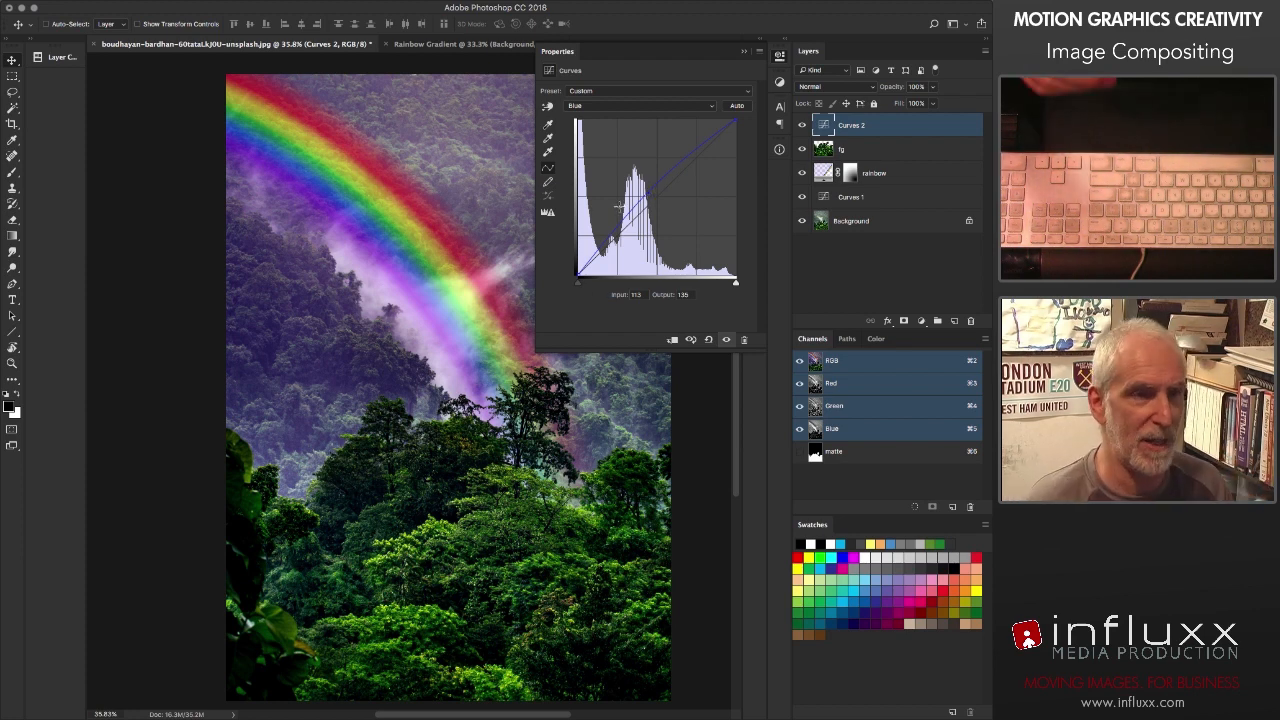
pyautogui.moveTo(577, 283)
pyautogui.mouseDown()
pyautogui.moveTo(597, 292)
pyautogui.moveTo(569, 293)
pyautogui.moveTo(577, 258)
pyautogui.moveTo(576, 270)
pyautogui.mouseUp()
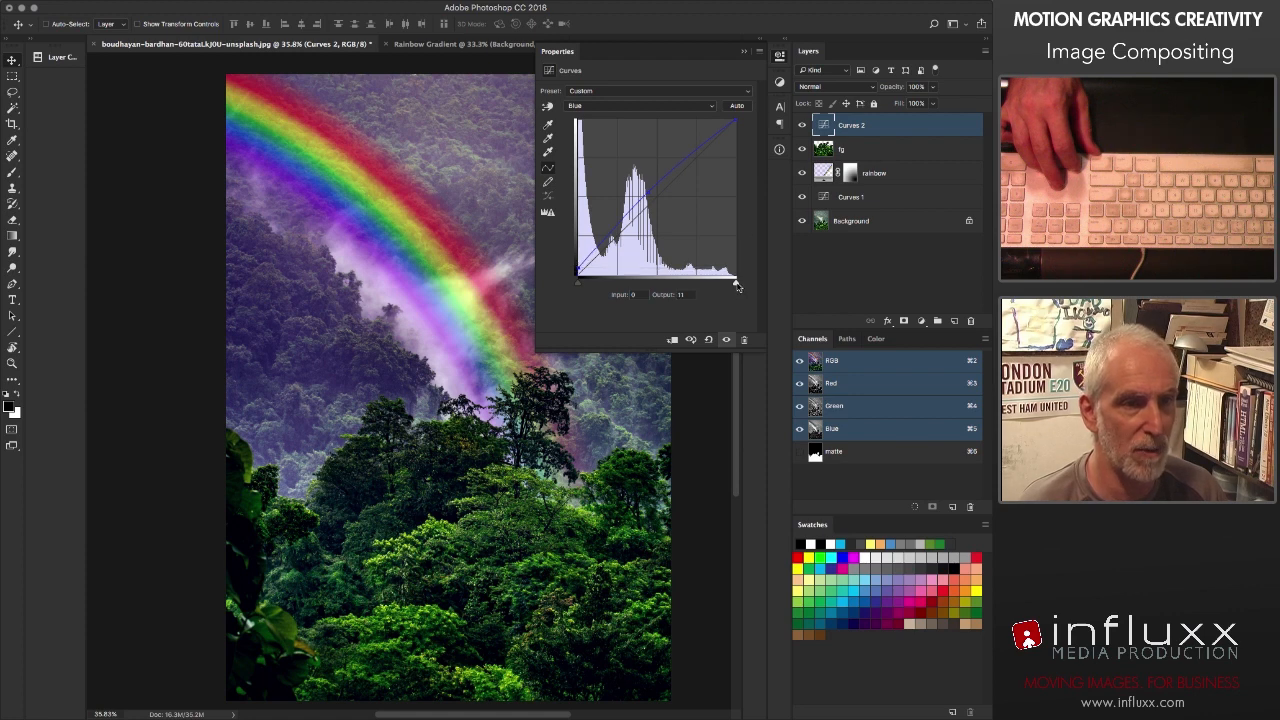
pyautogui.moveTo(729, 285)
pyautogui.mouseDown()
pyautogui.moveTo(700, 288)
pyautogui.moveTo(716, 289)
pyautogui.mouseUp()
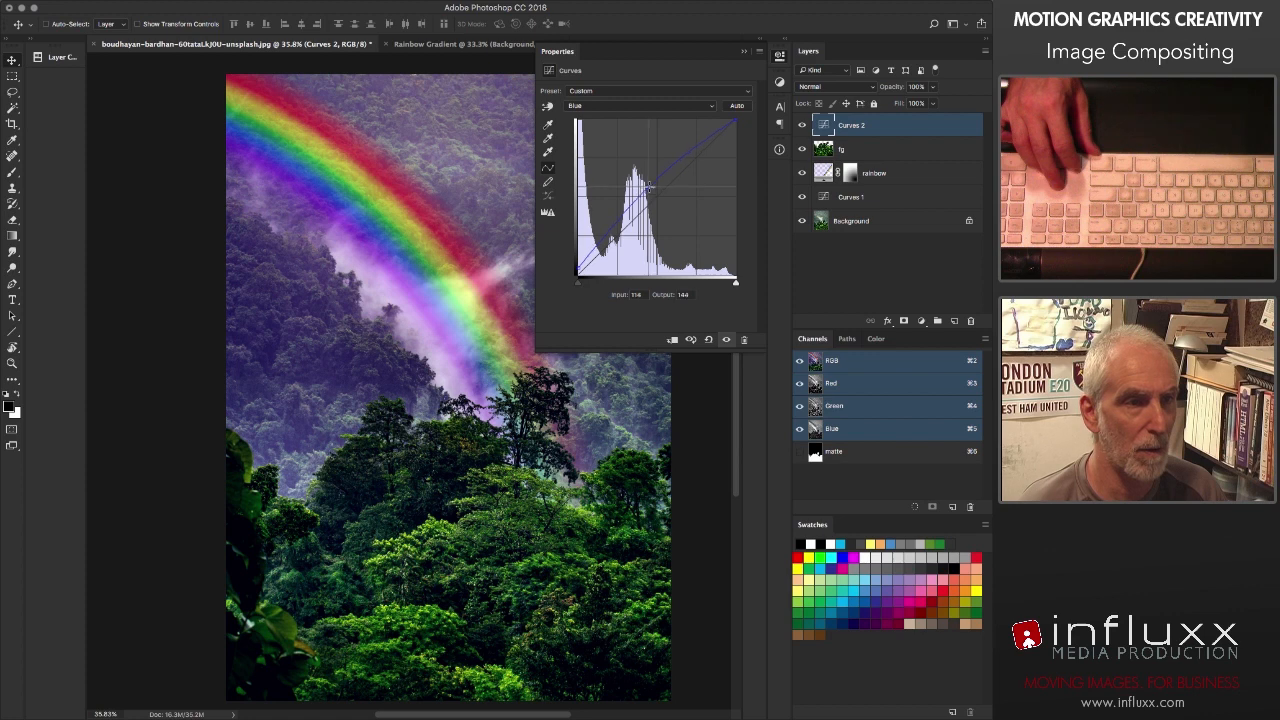
# Step: Lower the Curves 2 green channel midtones to input 123, output 110, and fine-tune the channel's black point
pyautogui.click(610, 106)
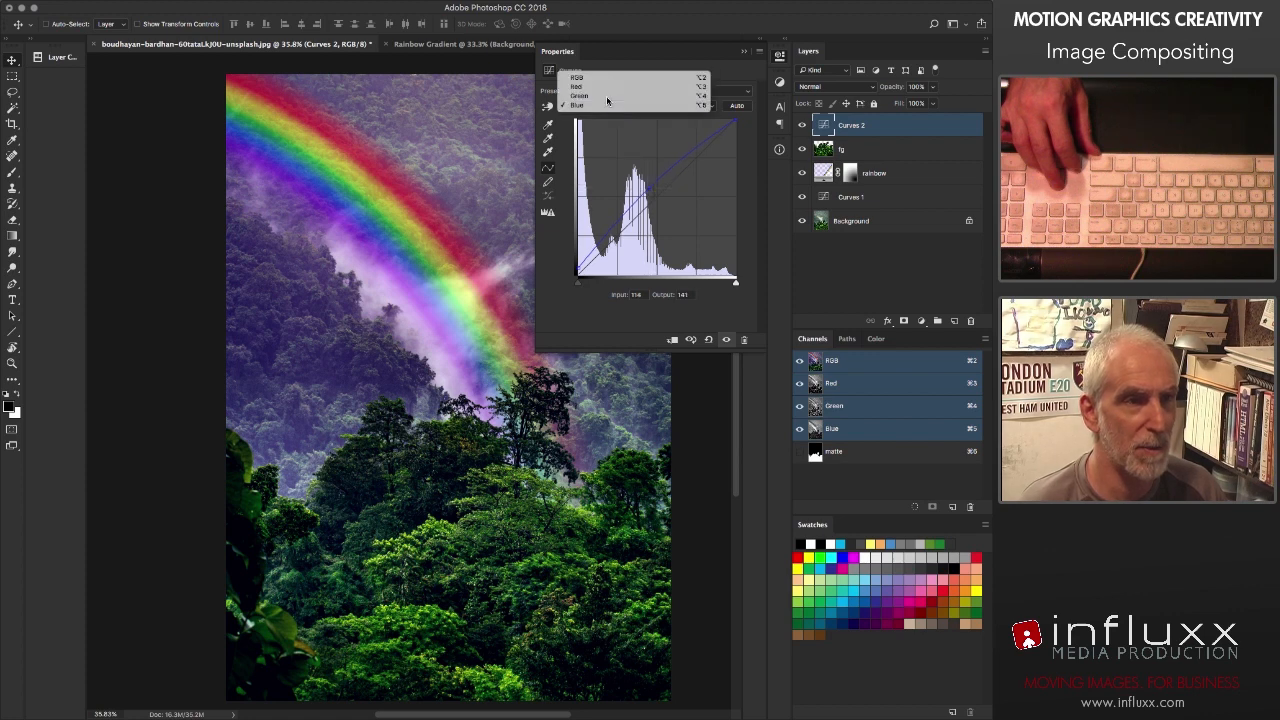
pyautogui.click(606, 96)
pyautogui.press('Down')
pyautogui.press('Down')
pyautogui.press('Down')
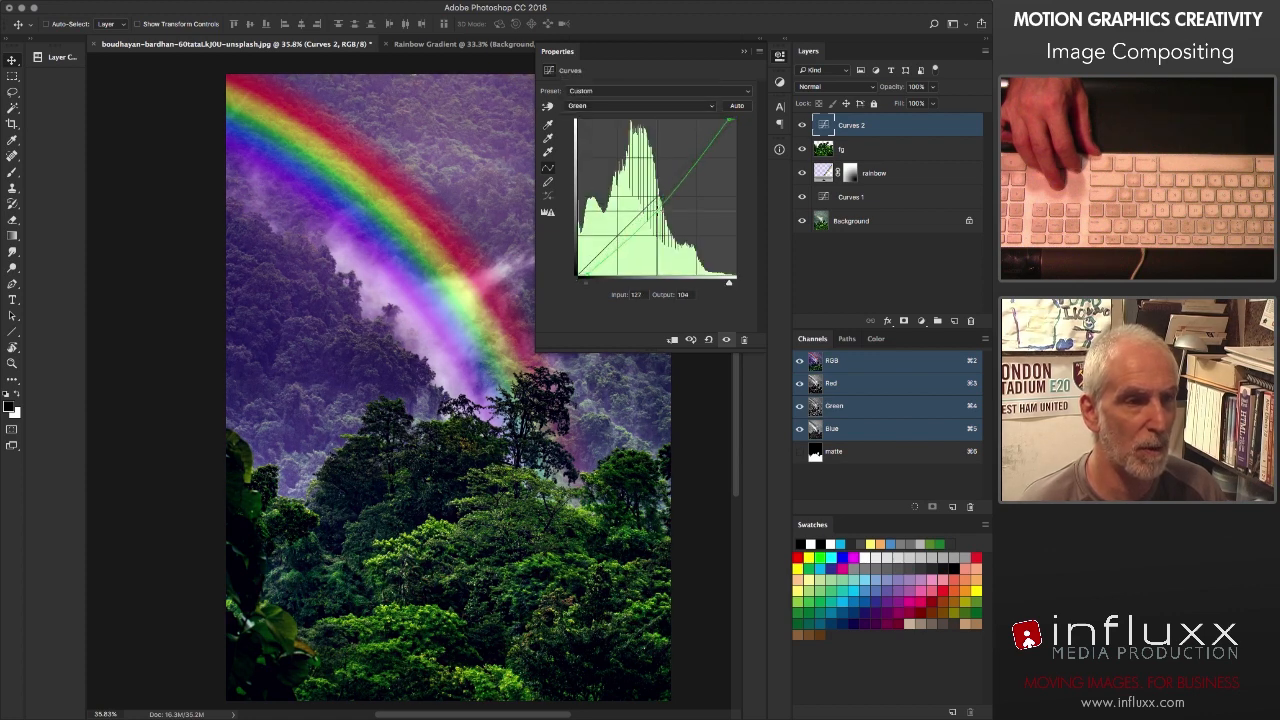
pyautogui.press('Up')
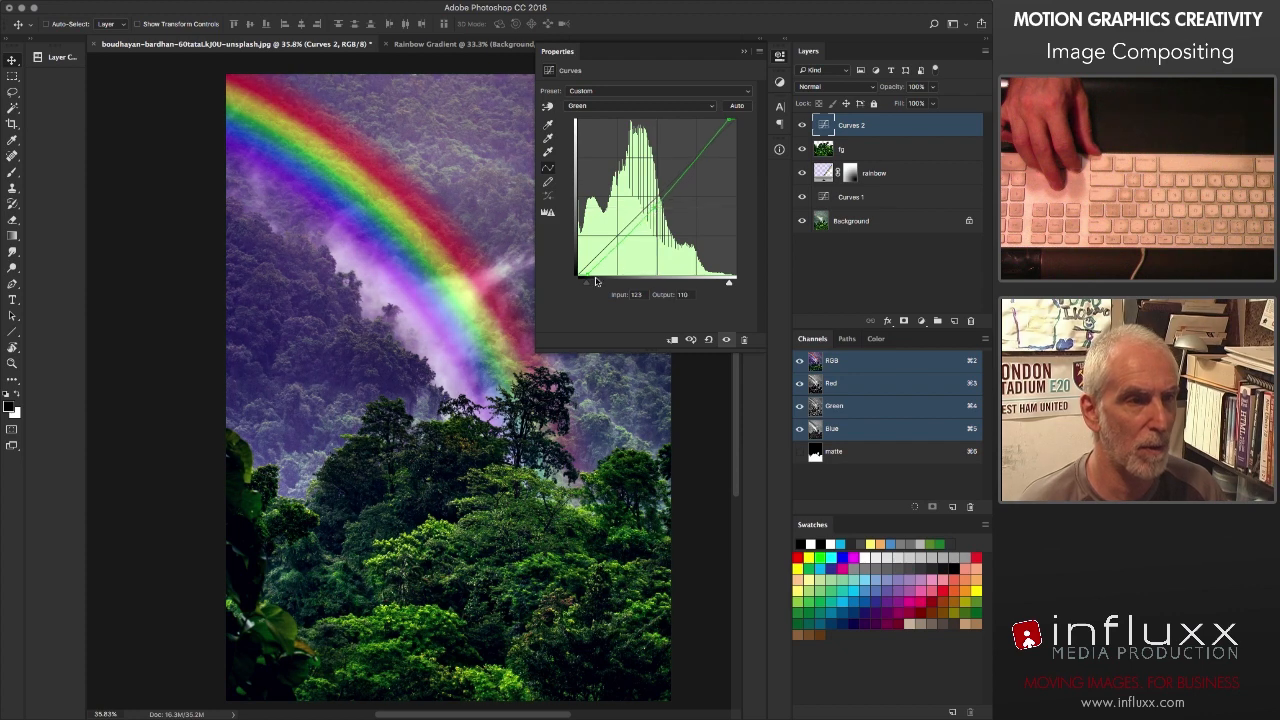
pyautogui.moveTo(588, 287); pyautogui.dragTo(592, 288)
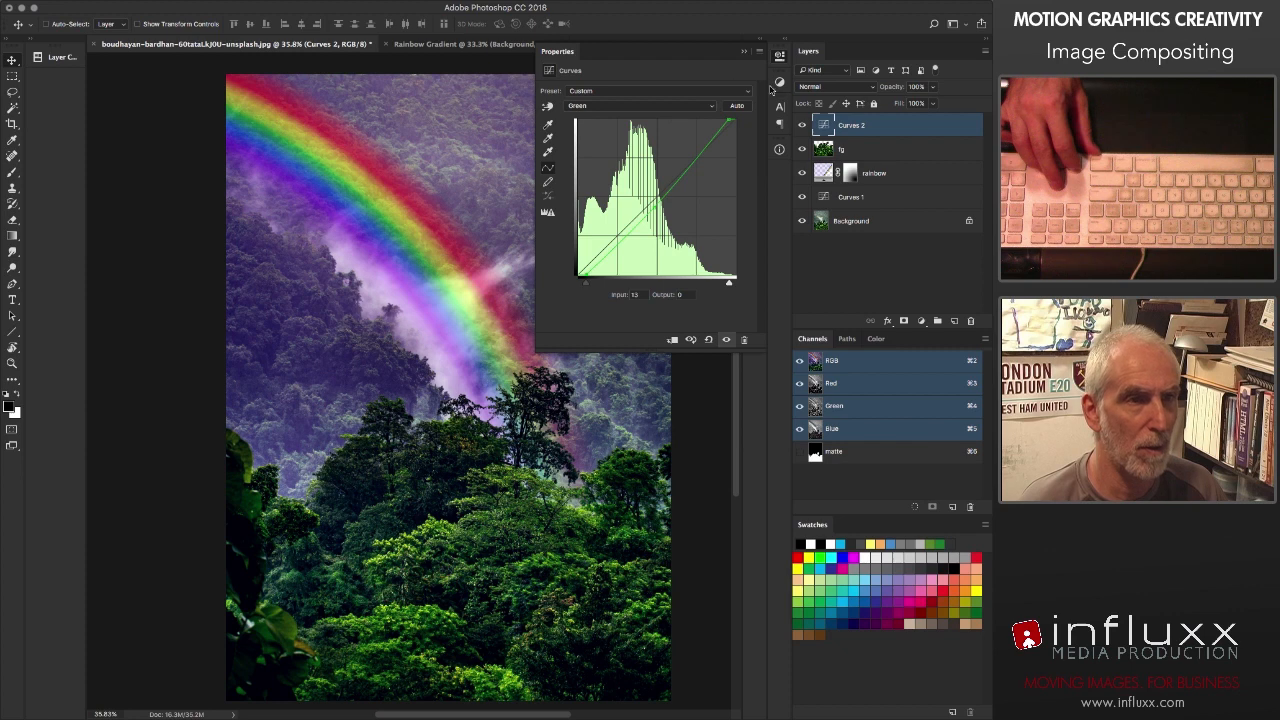
# Step: Close the curve settings and compare the whole image with the Curves 2 layer hidden and shown
pyautogui.click(780, 57)
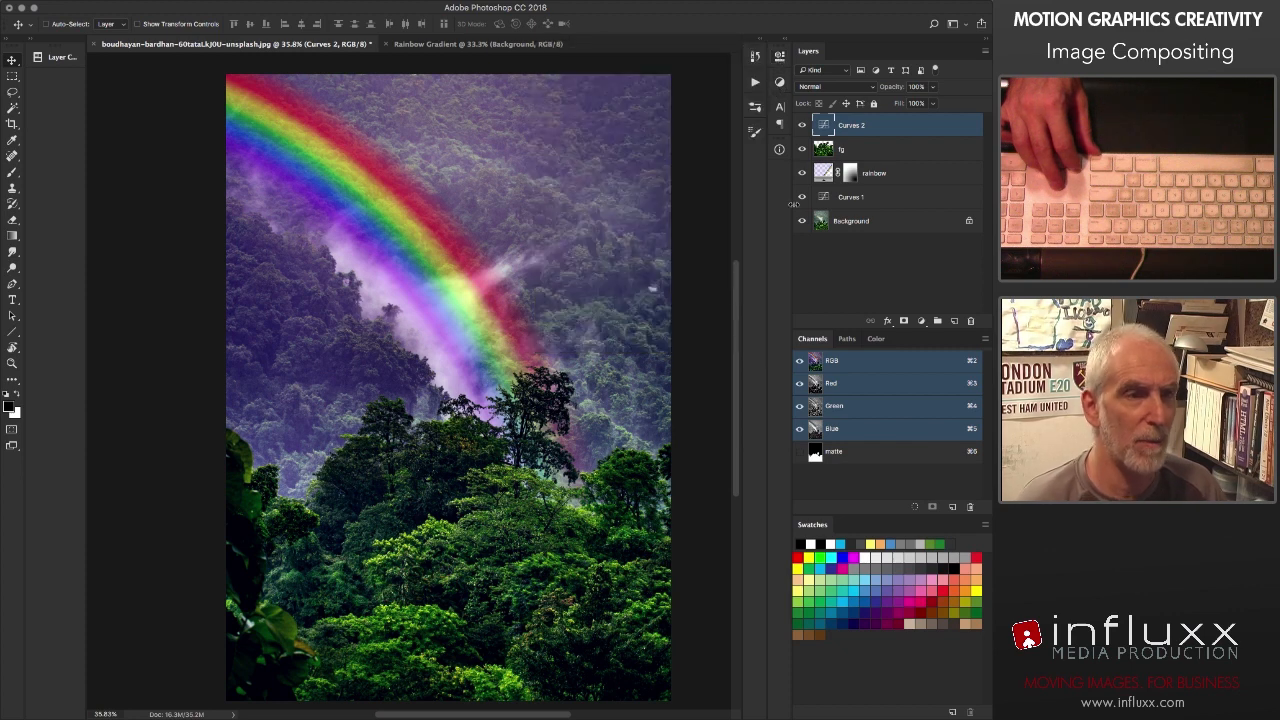
pyautogui.click(802, 126)
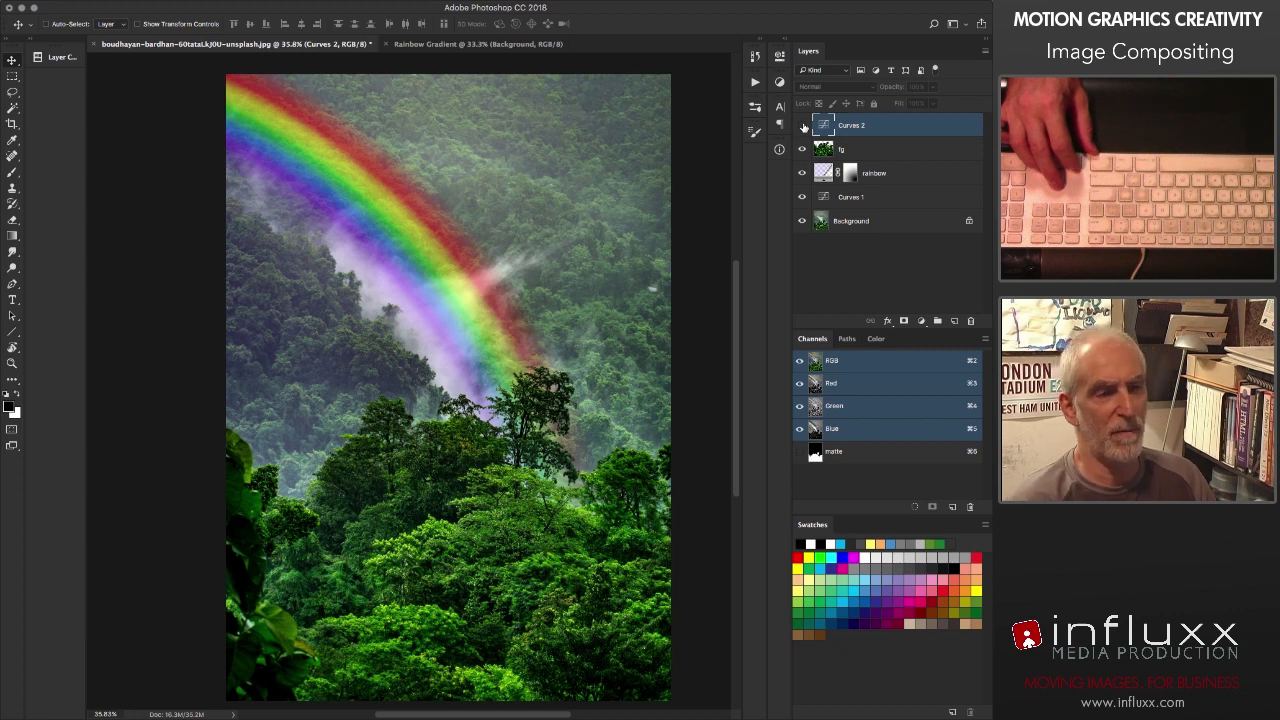
pyautogui.click(802, 126)
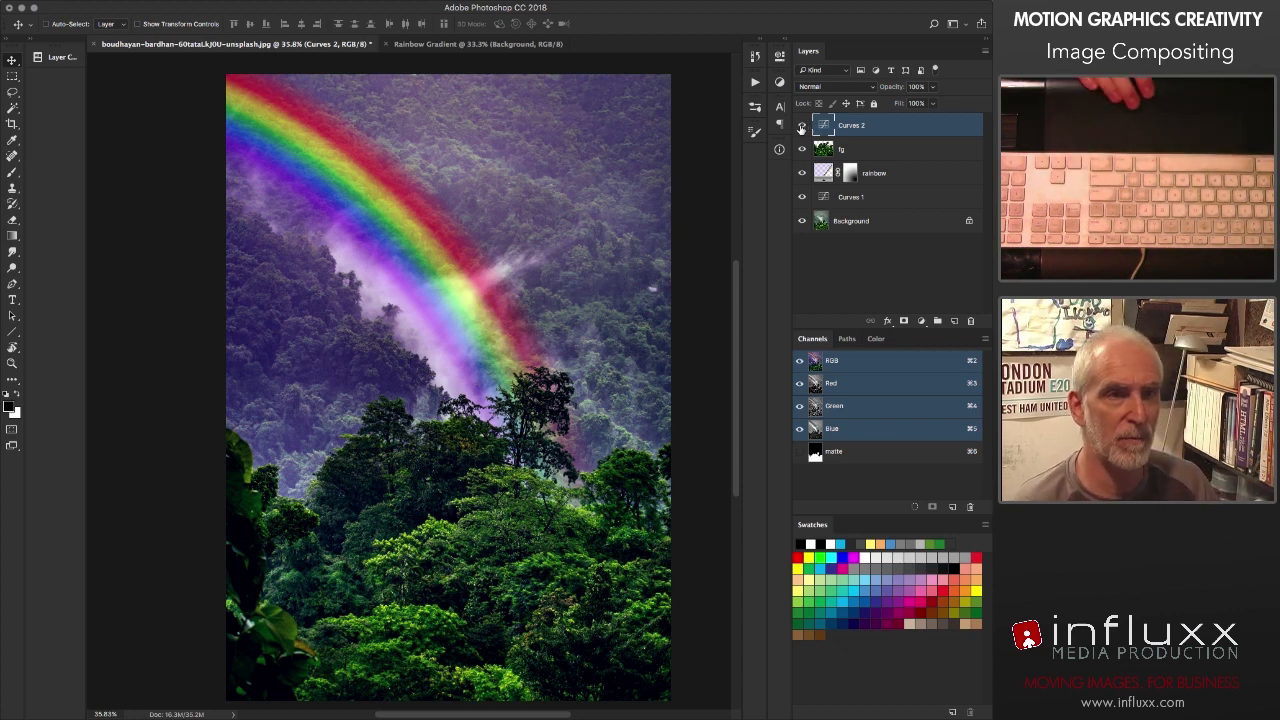
pyautogui.click(802, 126)
pyautogui.click(802, 126)
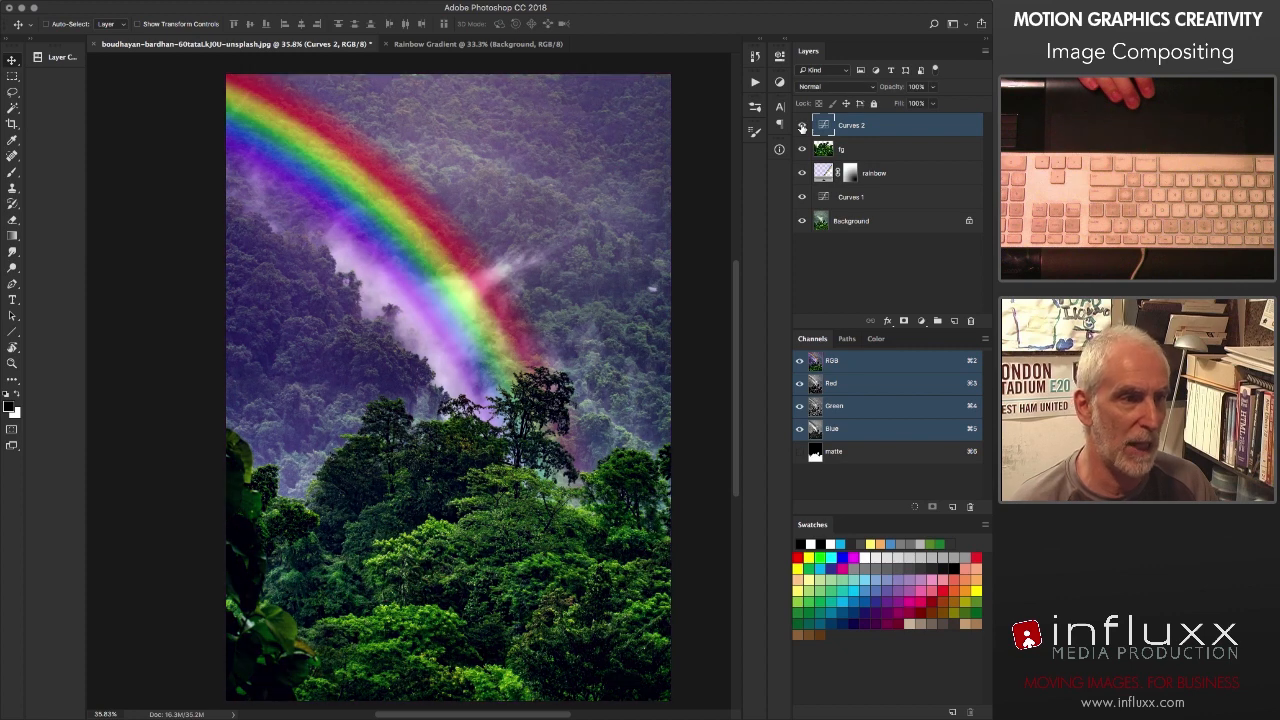
pyautogui.click(801, 125)
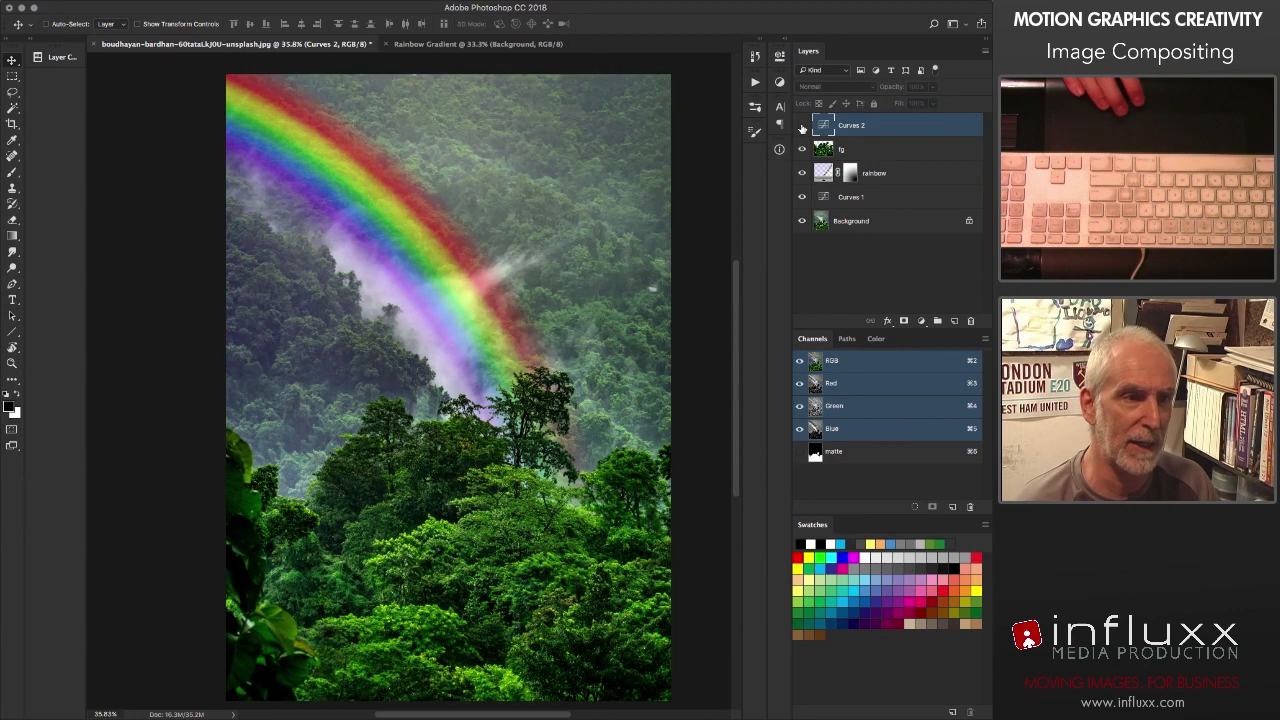
pyautogui.click(801, 125)
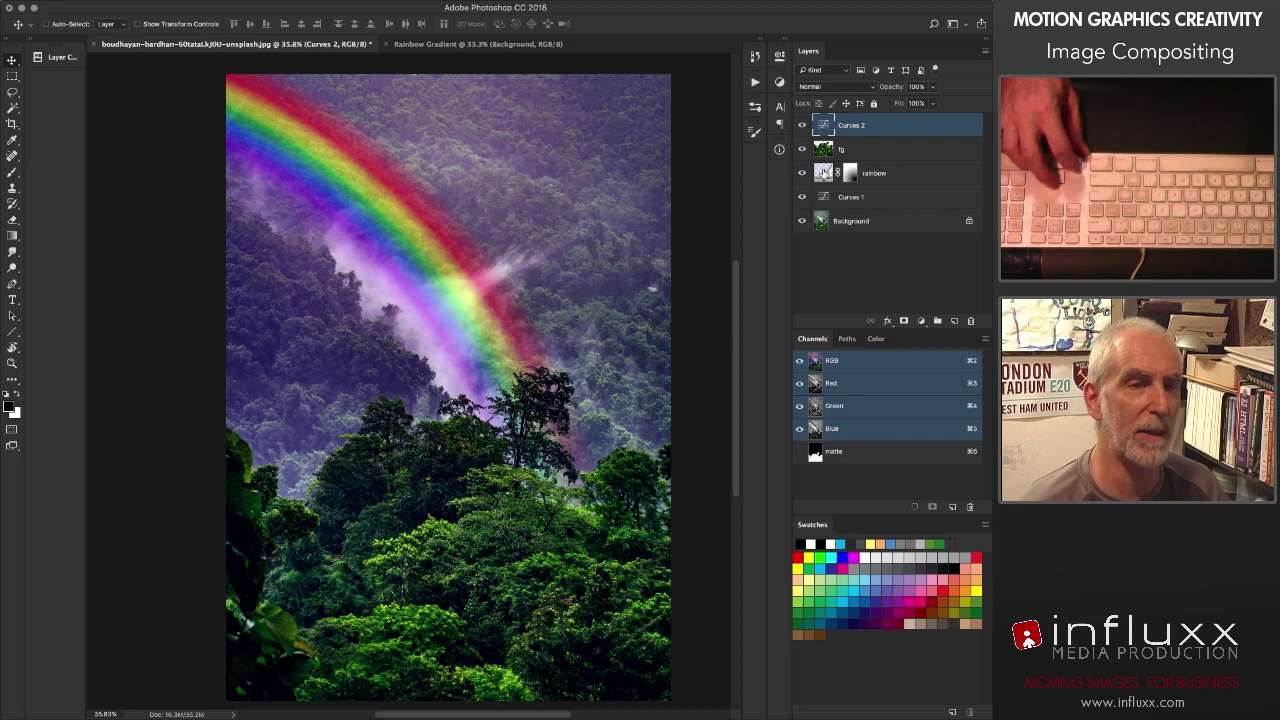
# Step: Check the rainbow layer by hiding and showing it, and reduce its opacity to 40%
pyautogui.click(823, 172)
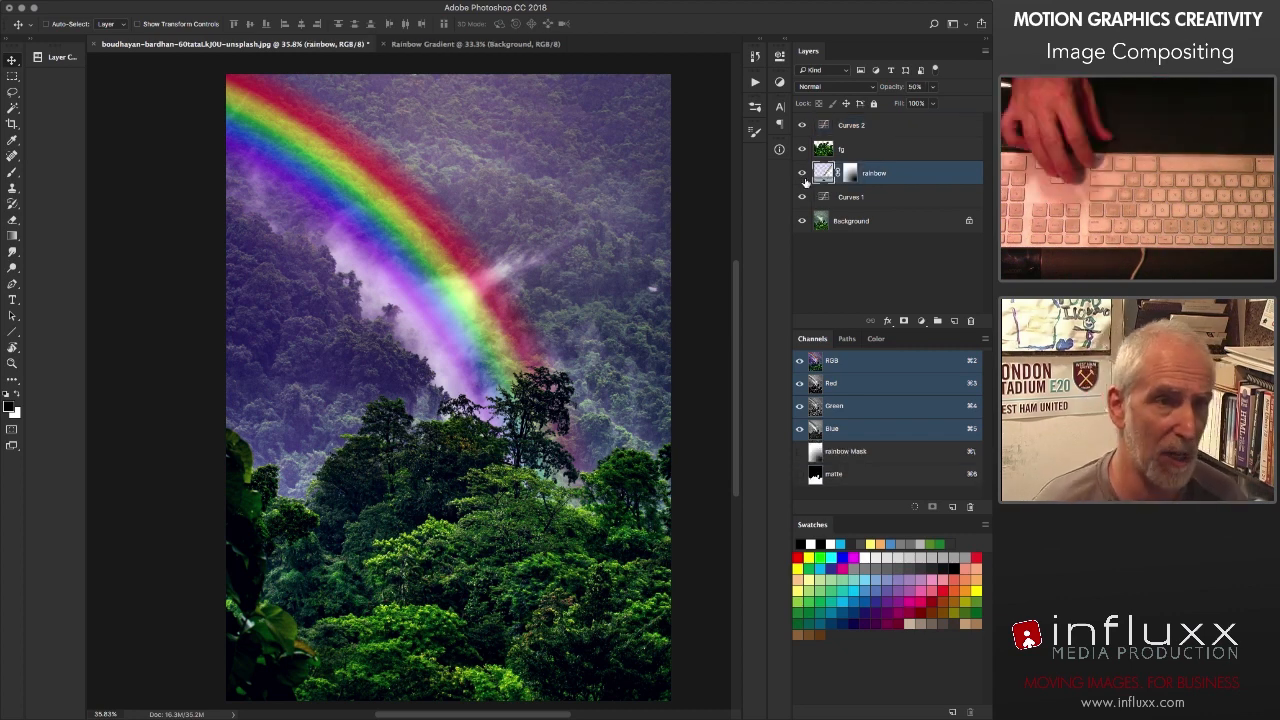
pyautogui.click(801, 174)
pyautogui.click(802, 174)
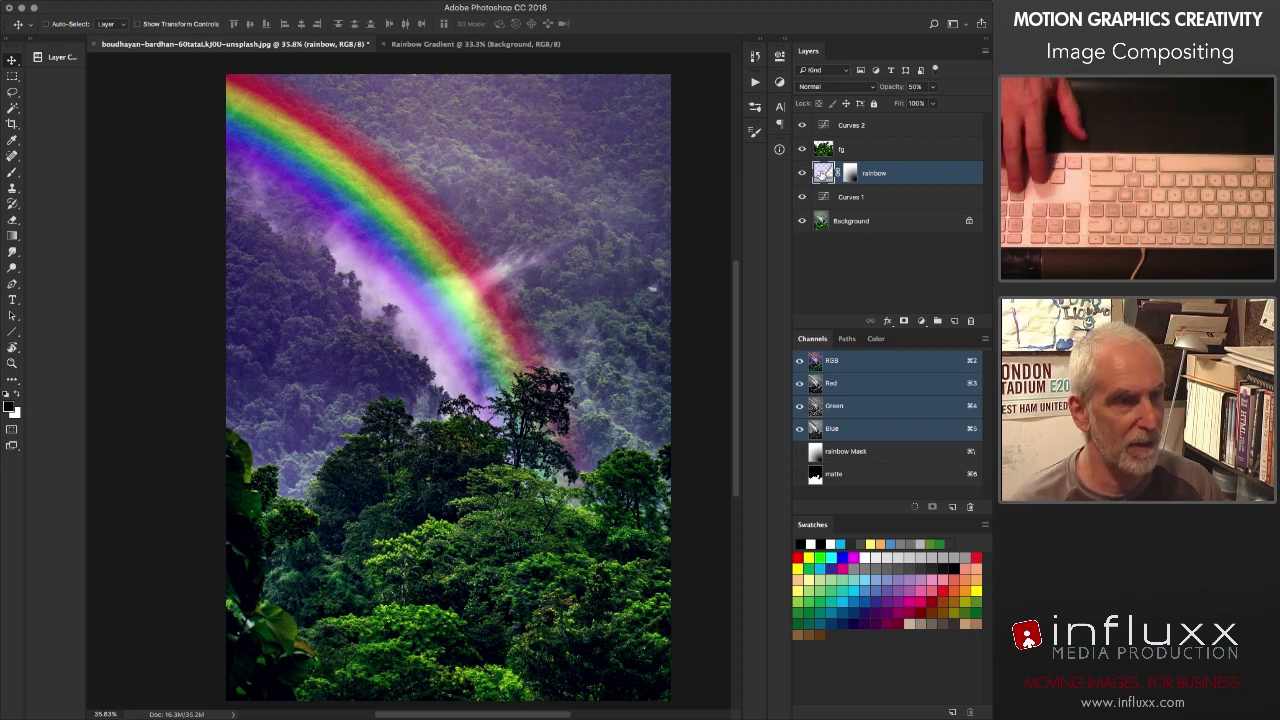
pyautogui.press('4')
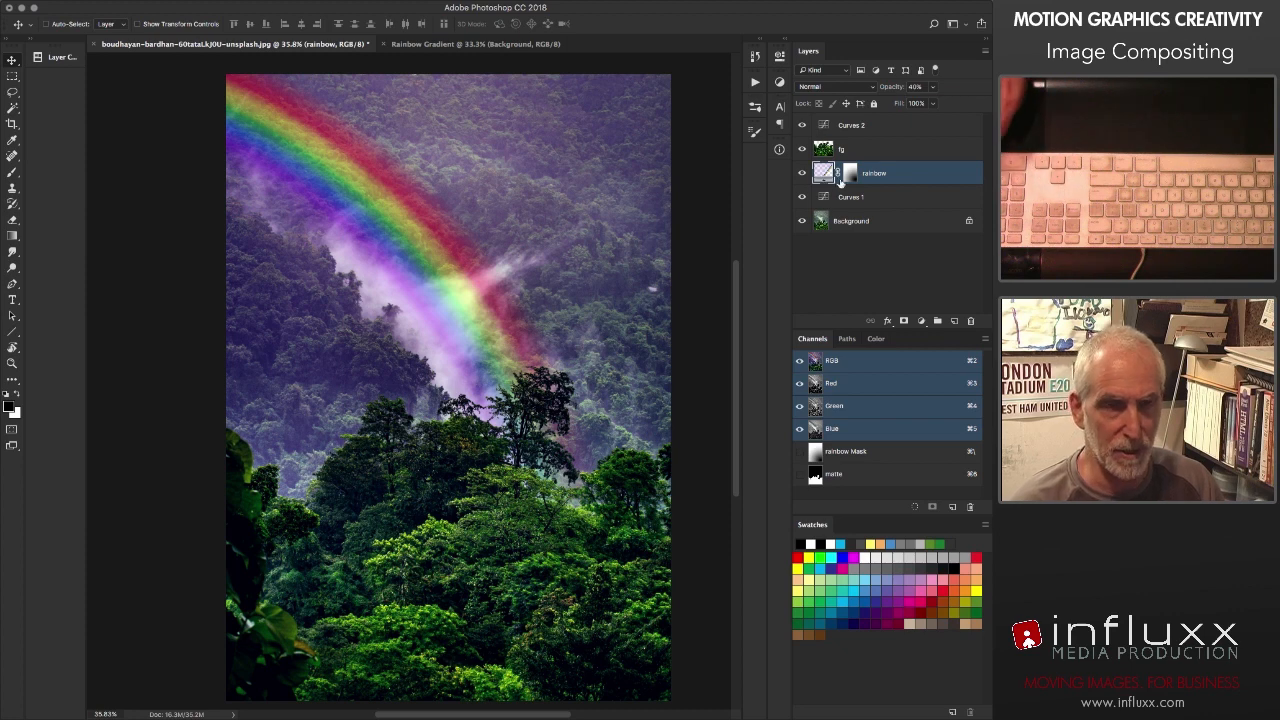
# Step: Duplicate the rainbow layer as a backup and hide the copy
pyautogui.press('super+j')
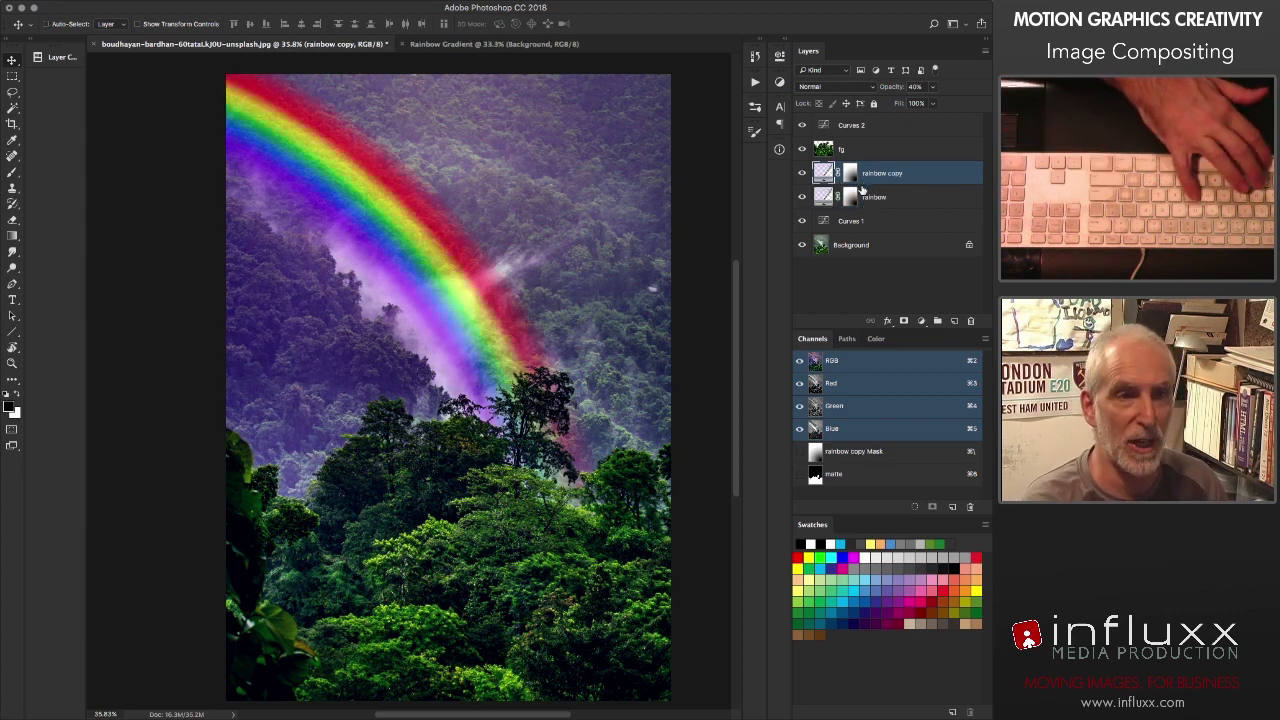
pyautogui.click(801, 173)
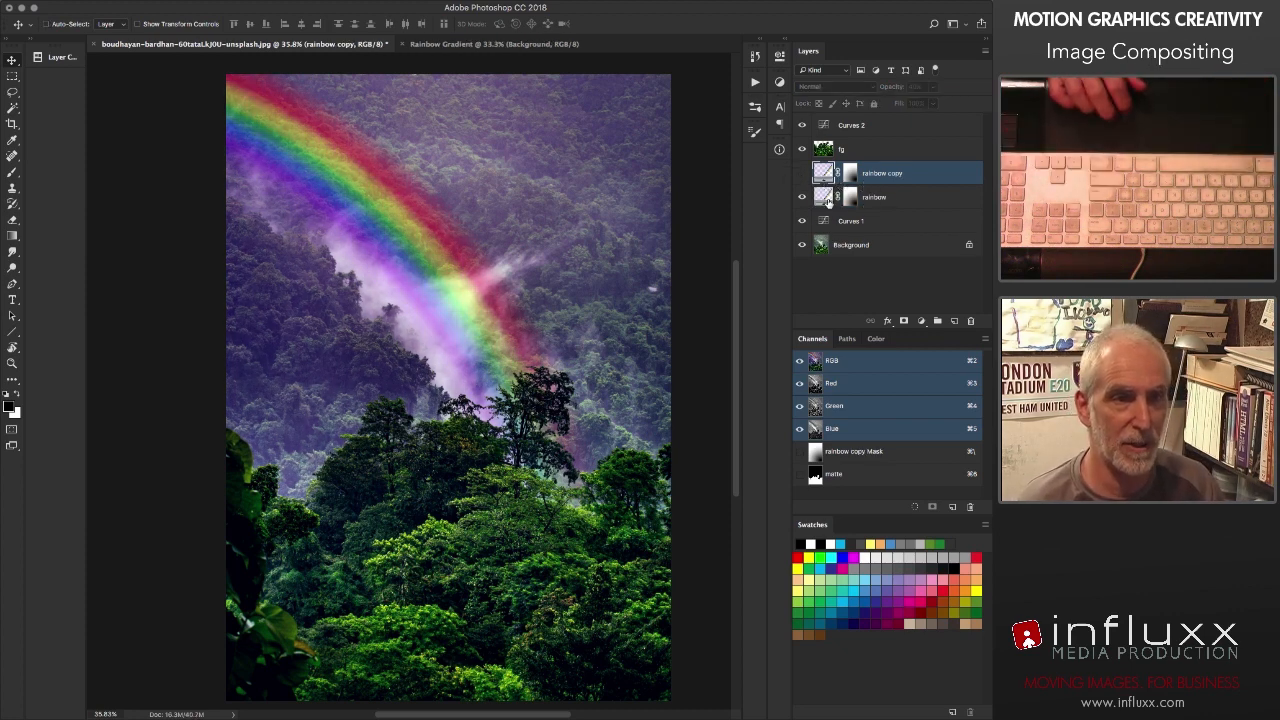
# Step: Try the Dissolve and Screen blend modes on the original rainbow layer, and return it to Normal
pyautogui.click(890, 198)
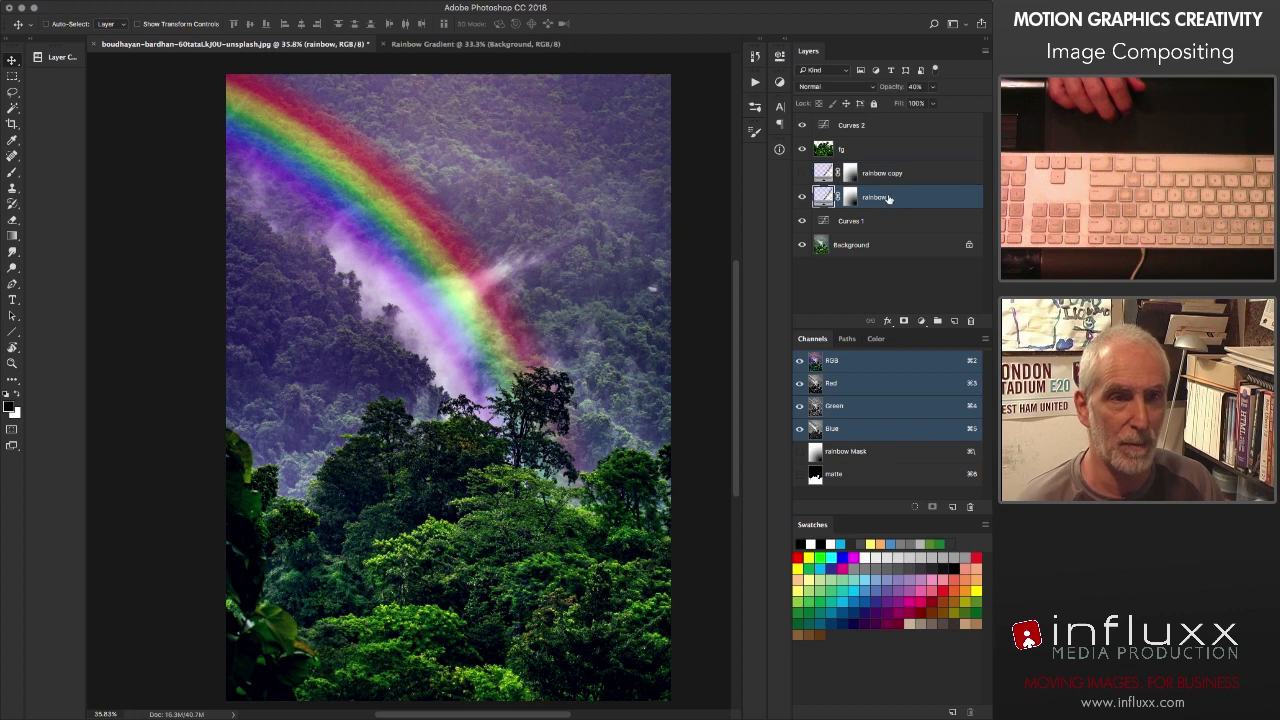
pyautogui.click(835, 88)
pyautogui.click(820, 95)
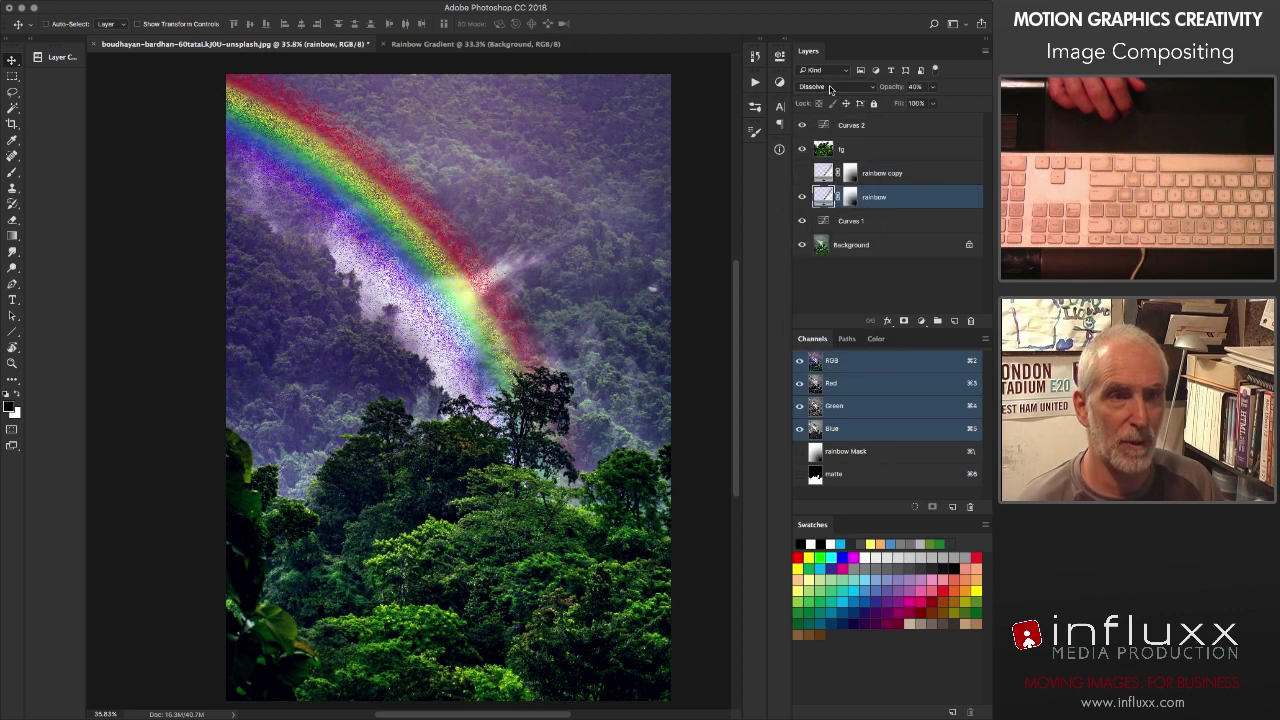
pyautogui.click(833, 88)
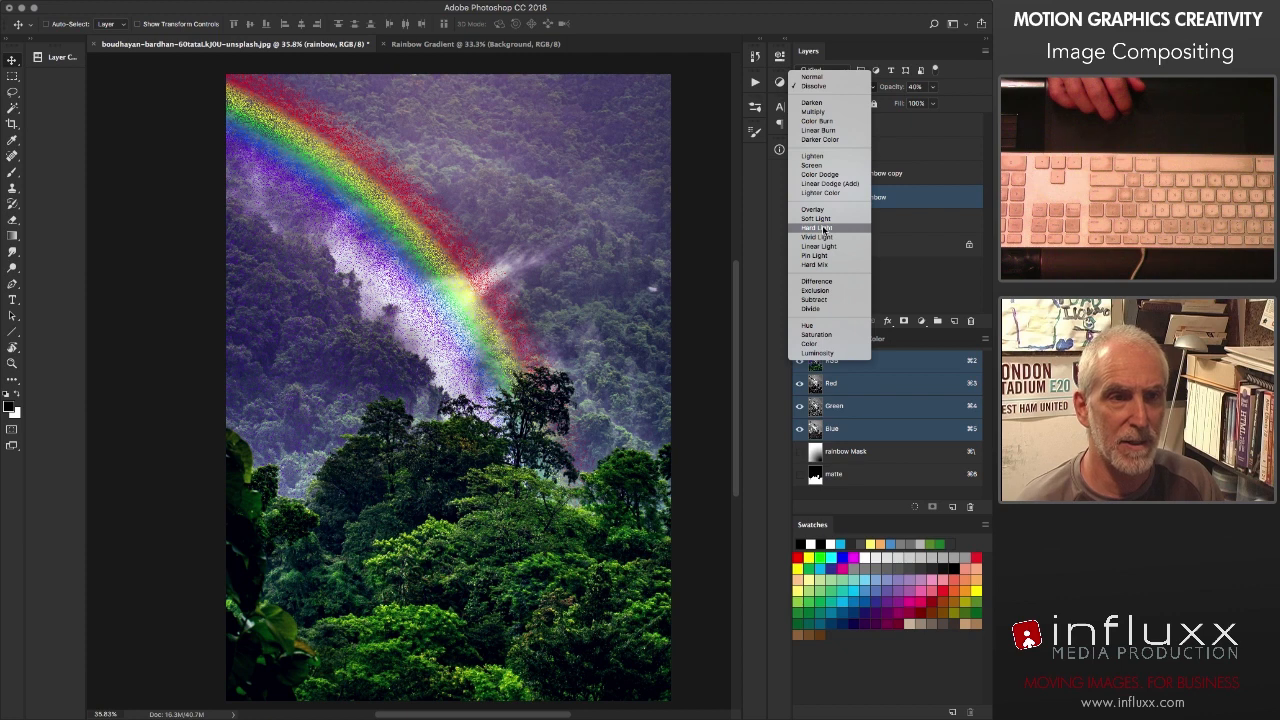
pyautogui.click(812, 165)
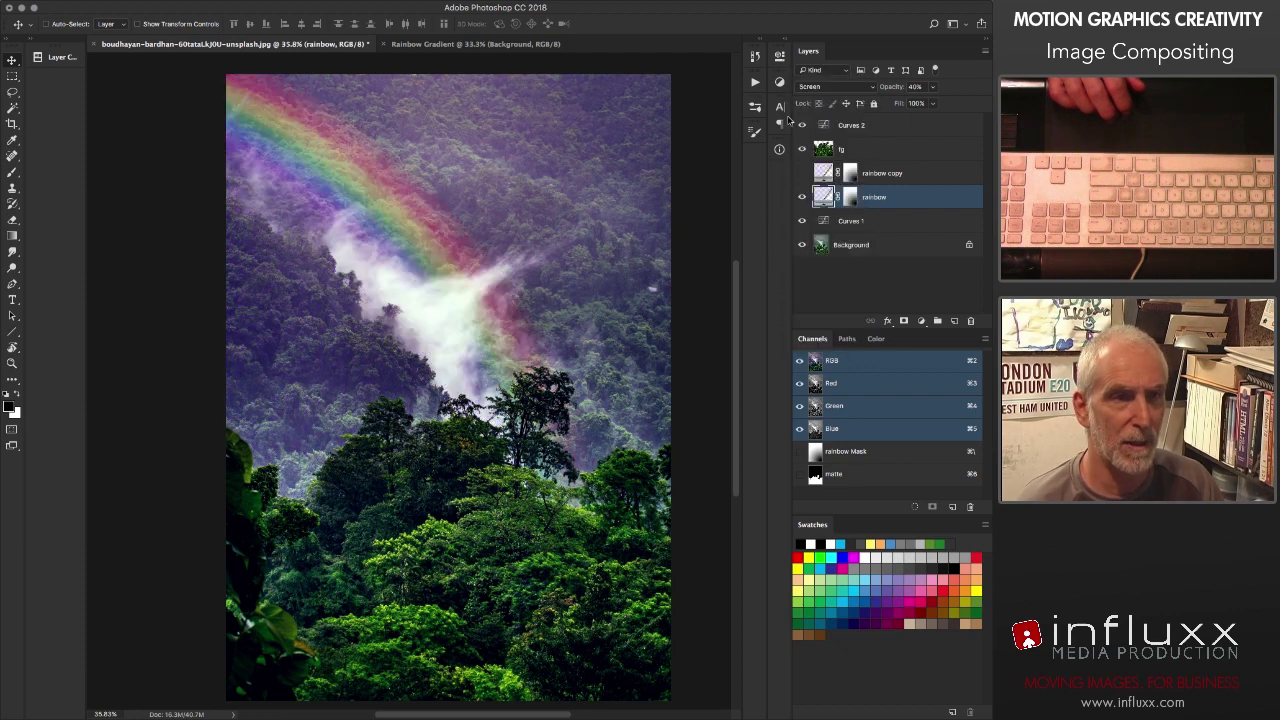
pyautogui.click(858, 90)
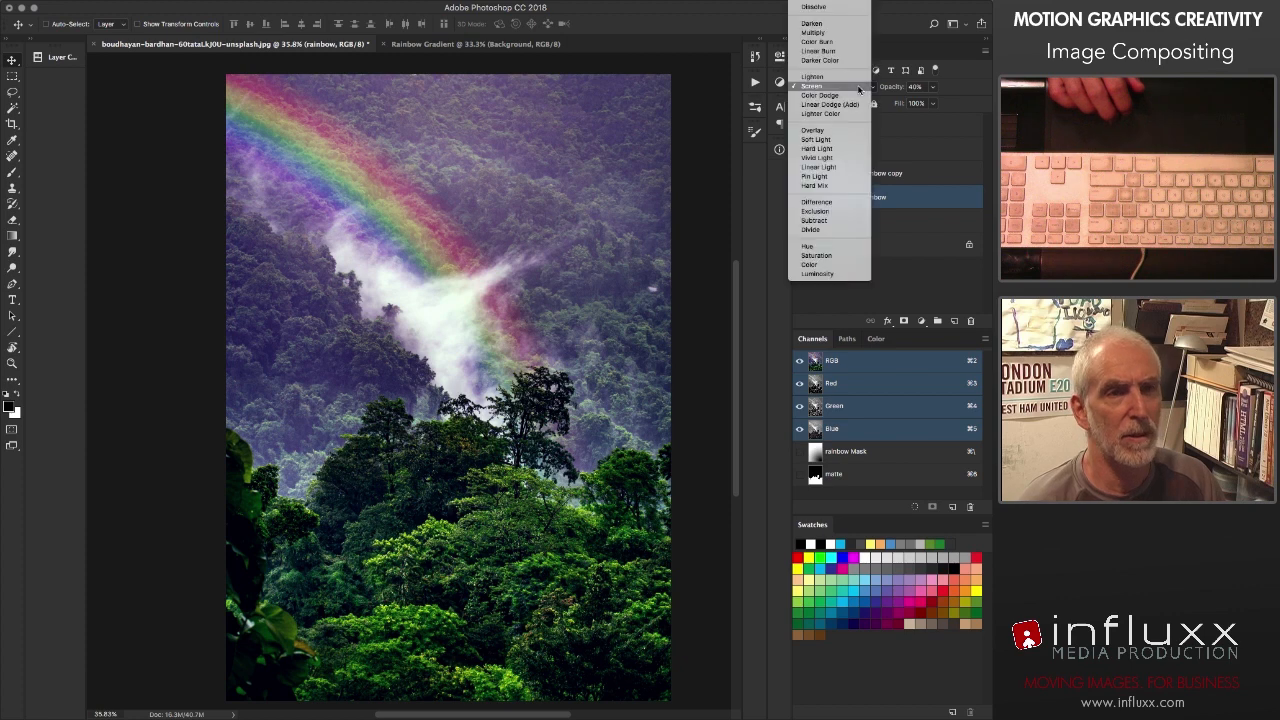
pyautogui.click(812, 6)
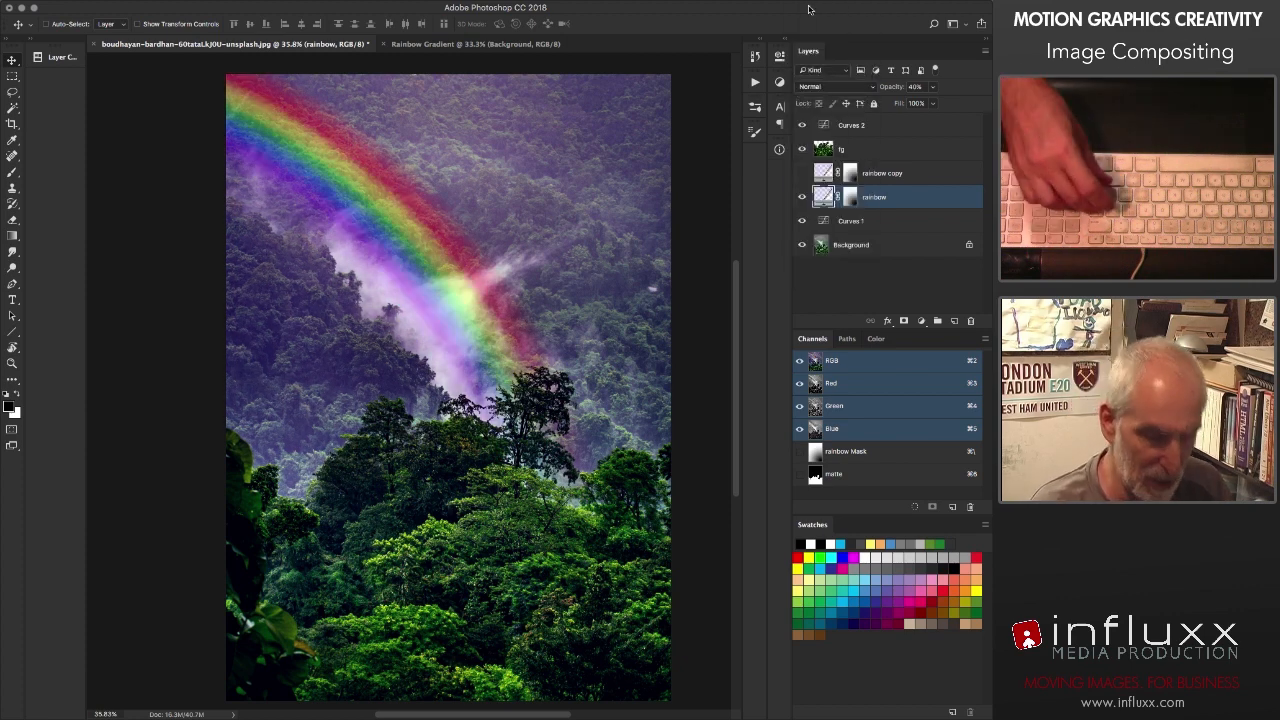
# Step: Try the Dissolve, Darken, Color Burn and Linear Burn blend modes on the original rainbow layer
pyautogui.hotkey('shift', '=')
pyautogui.hotkey('shift', '=')
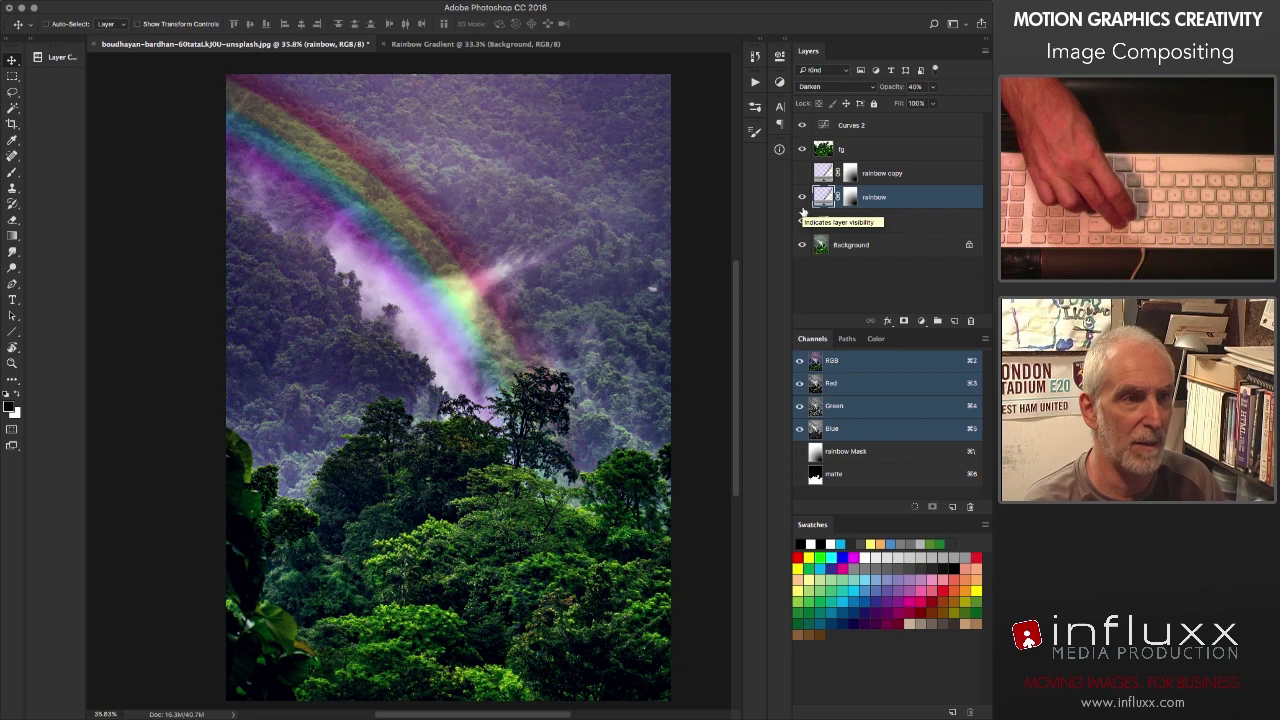
pyautogui.hotkey('shift', '-')
pyautogui.hotkey('shift', '-')
pyautogui.hotkey('shift', '=')
pyautogui.hotkey('shift', '=')
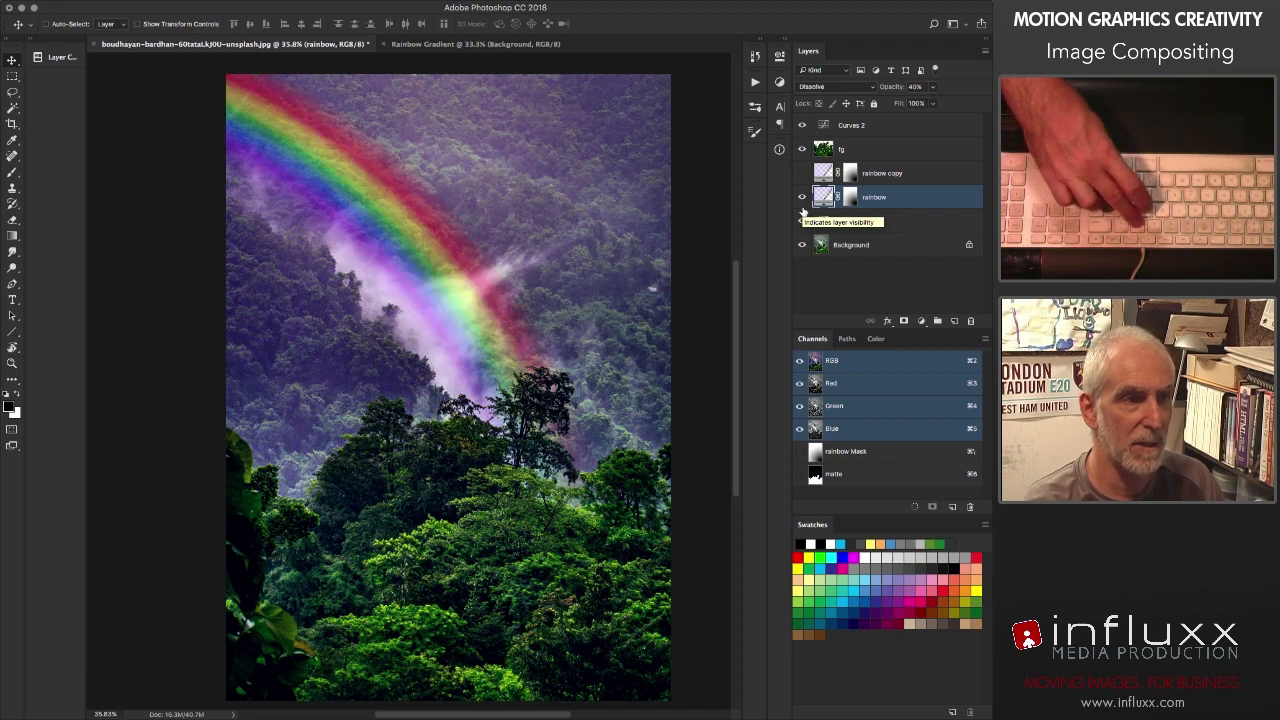
pyautogui.hotkey('shift', '=')
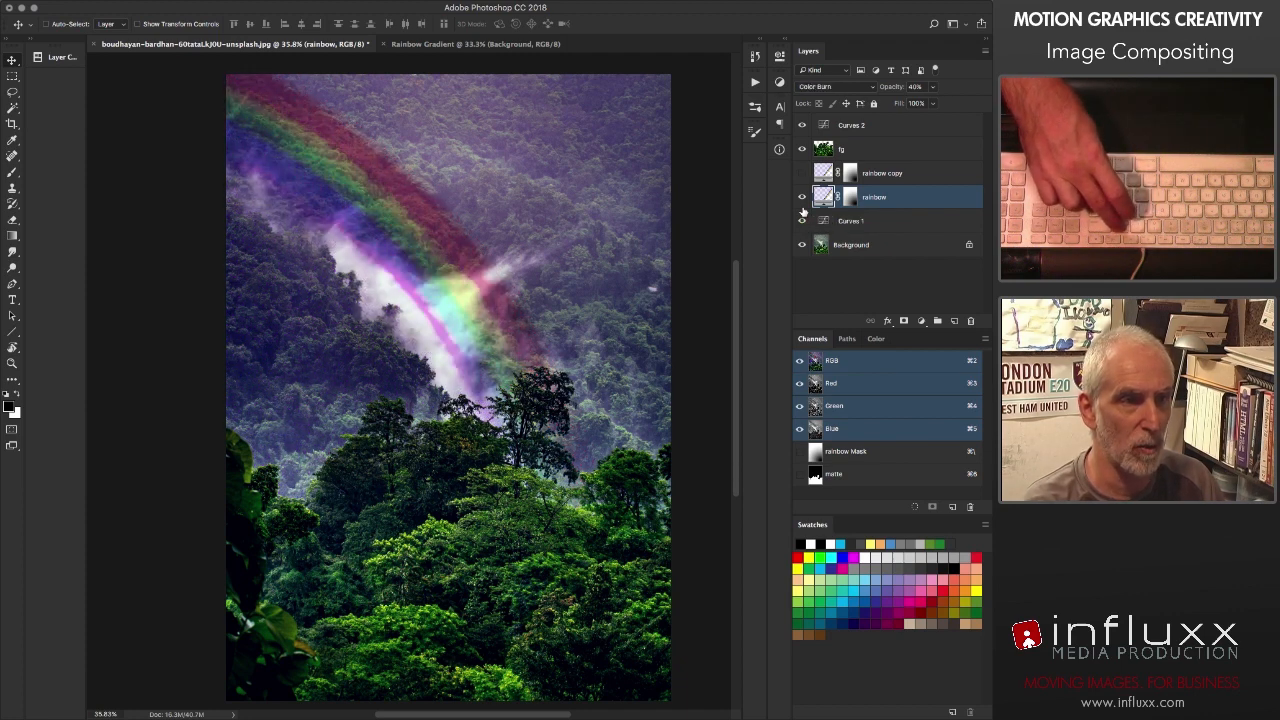
pyautogui.hotkey('shift', '=')
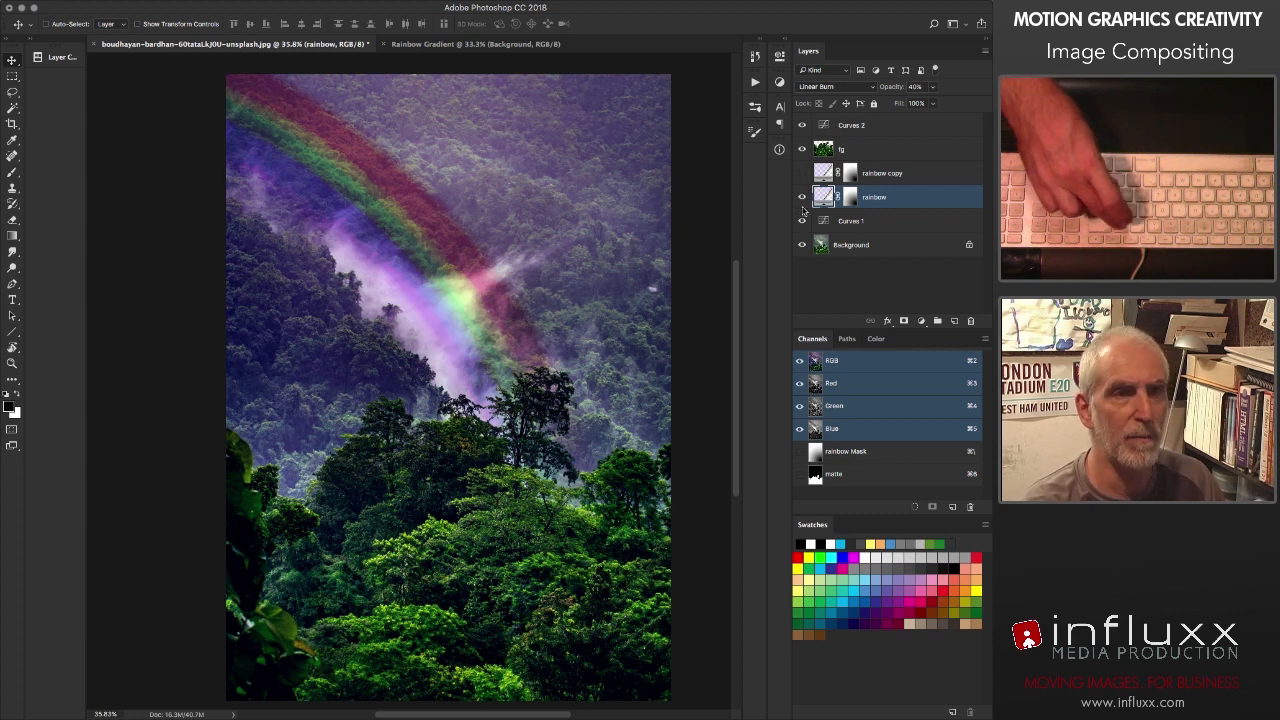
# Step: Try the Lighten, Screen, Color Dodge and Lighter Color blend modes on the original rainbow layer
pyautogui.hotkey('shift', '=')
pyautogui.hotkey('shift', '=')
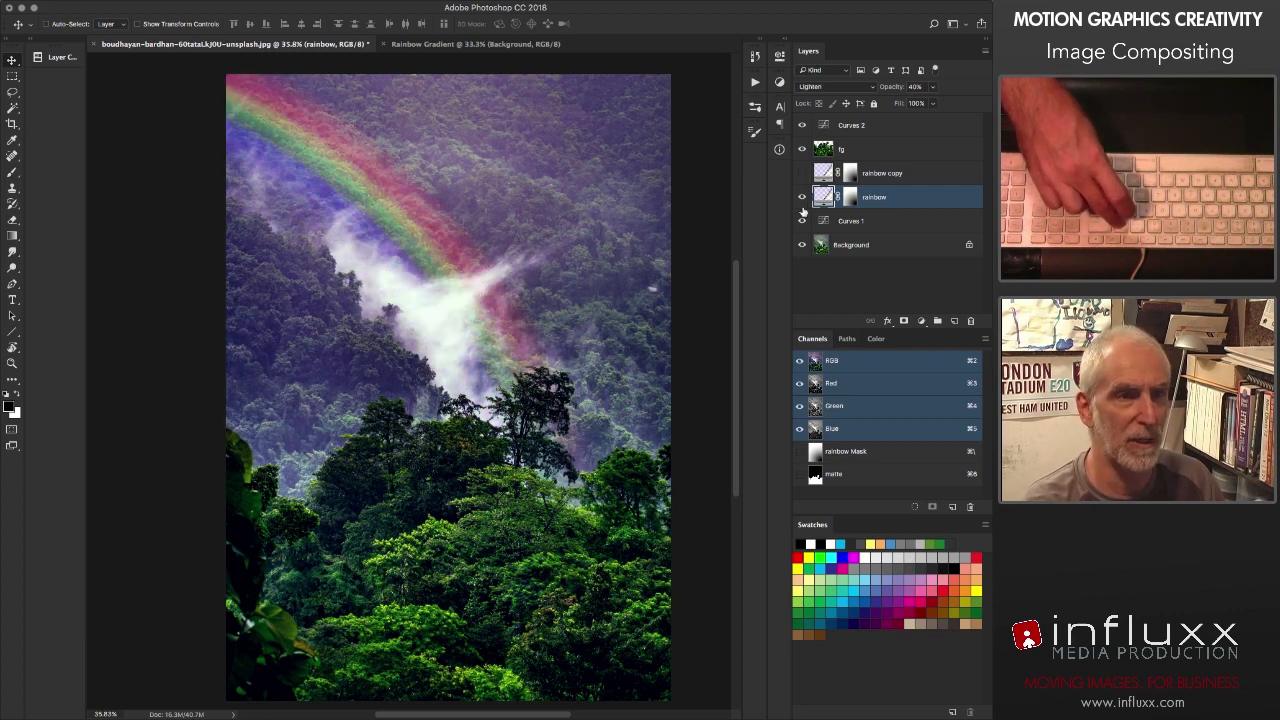
pyautogui.hotkey('shift', '=')
pyautogui.hotkey('shift', '-')
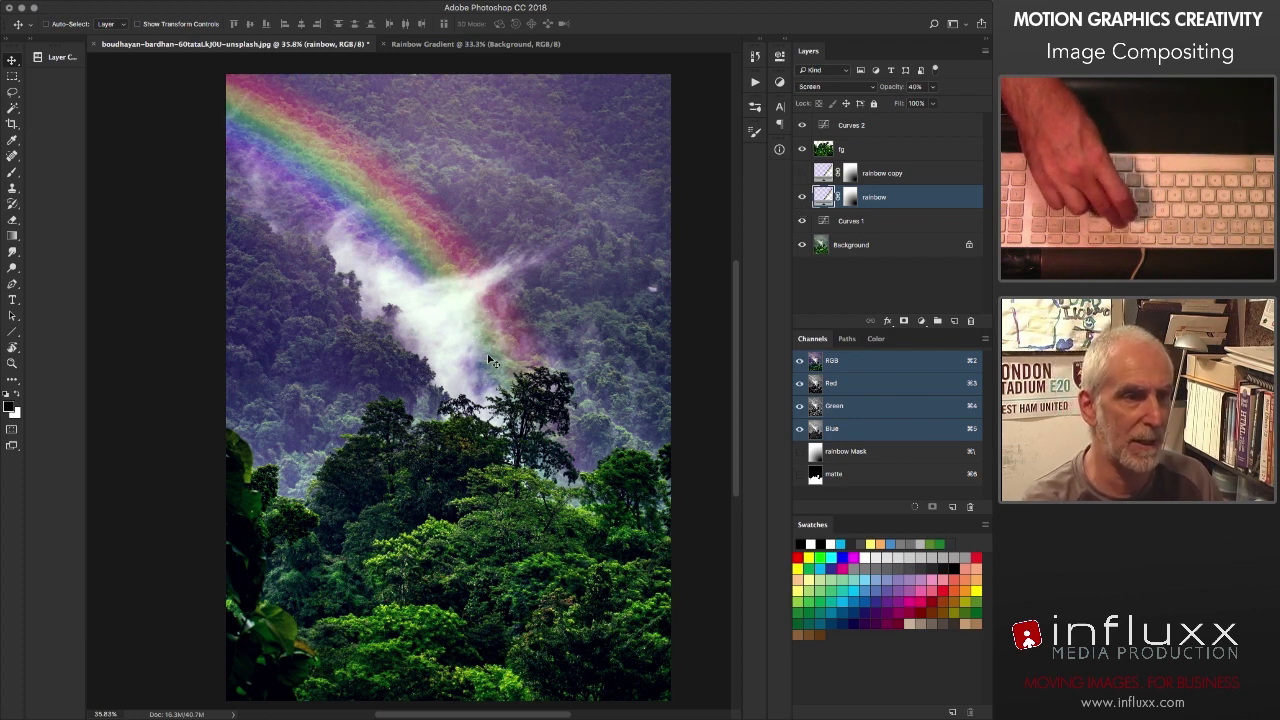
pyautogui.hotkey('shift', '=')
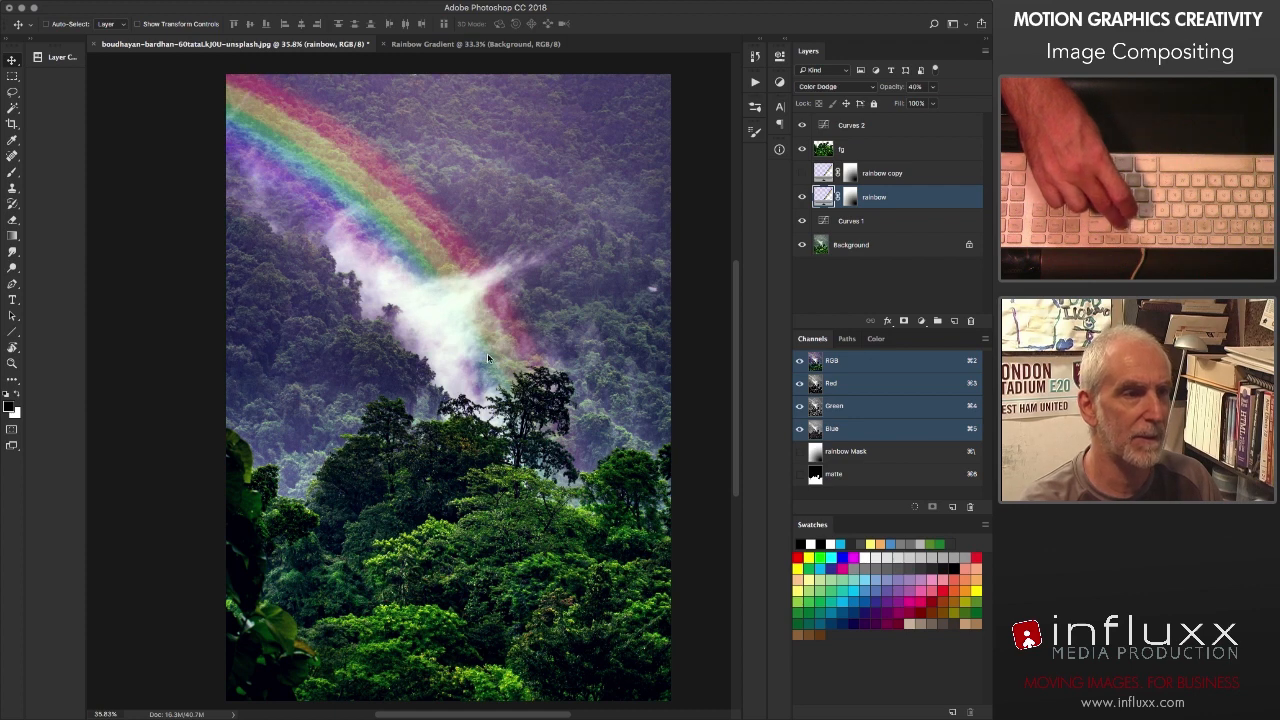
pyautogui.hotkey('shift', '=')
pyautogui.hotkey('shift', '=')
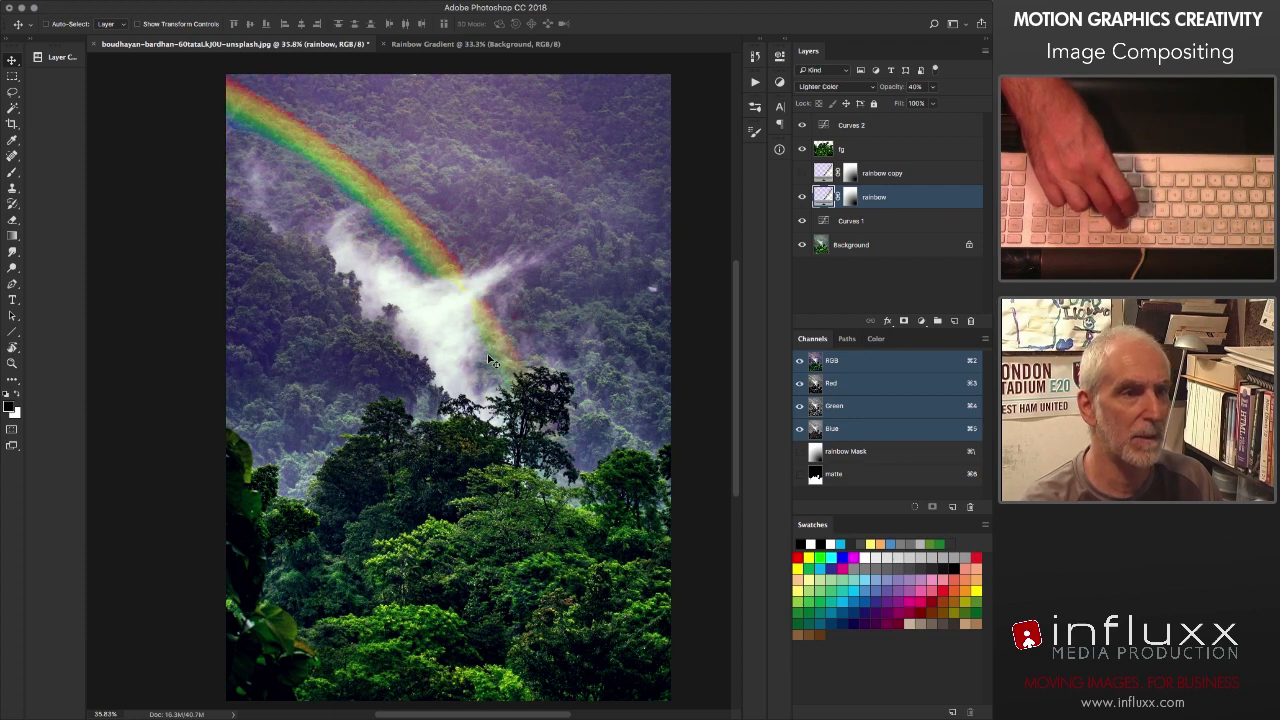
# Step: Try the Soft Light and Overlay blend modes on the original rainbow layer
pyautogui.hotkey('shift', '=')
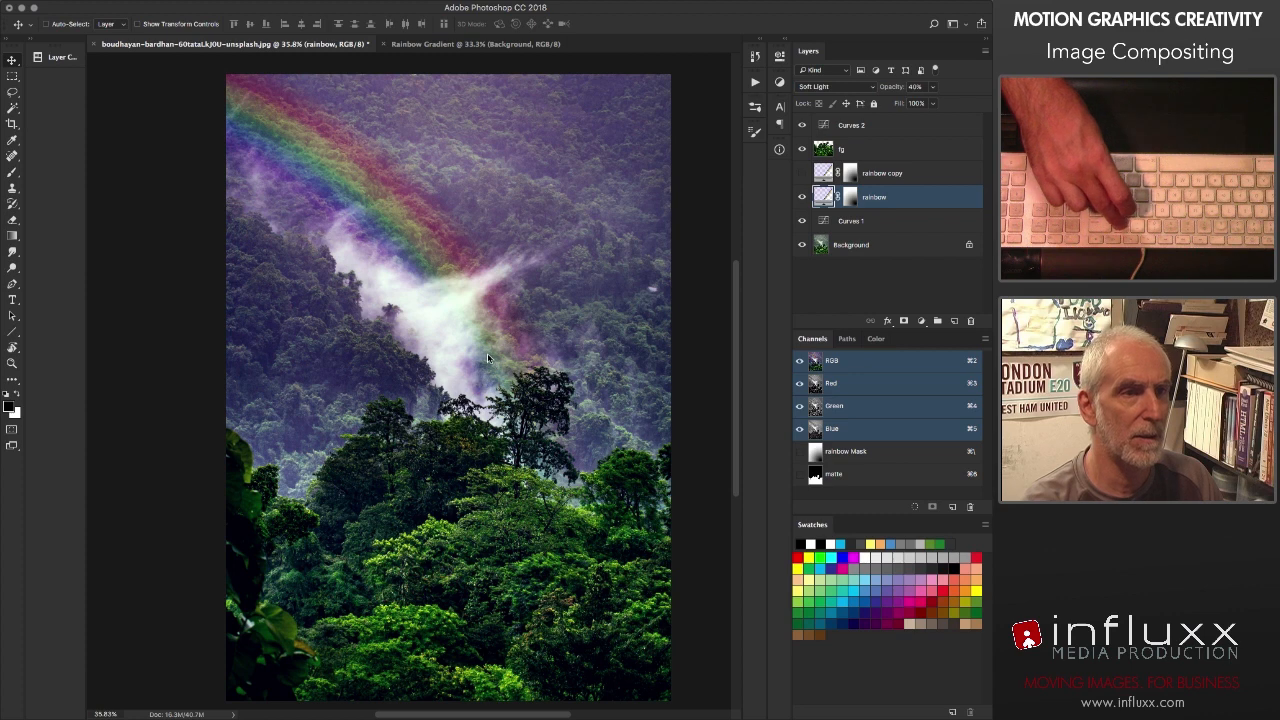
pyautogui.hotkey('shift', '=')
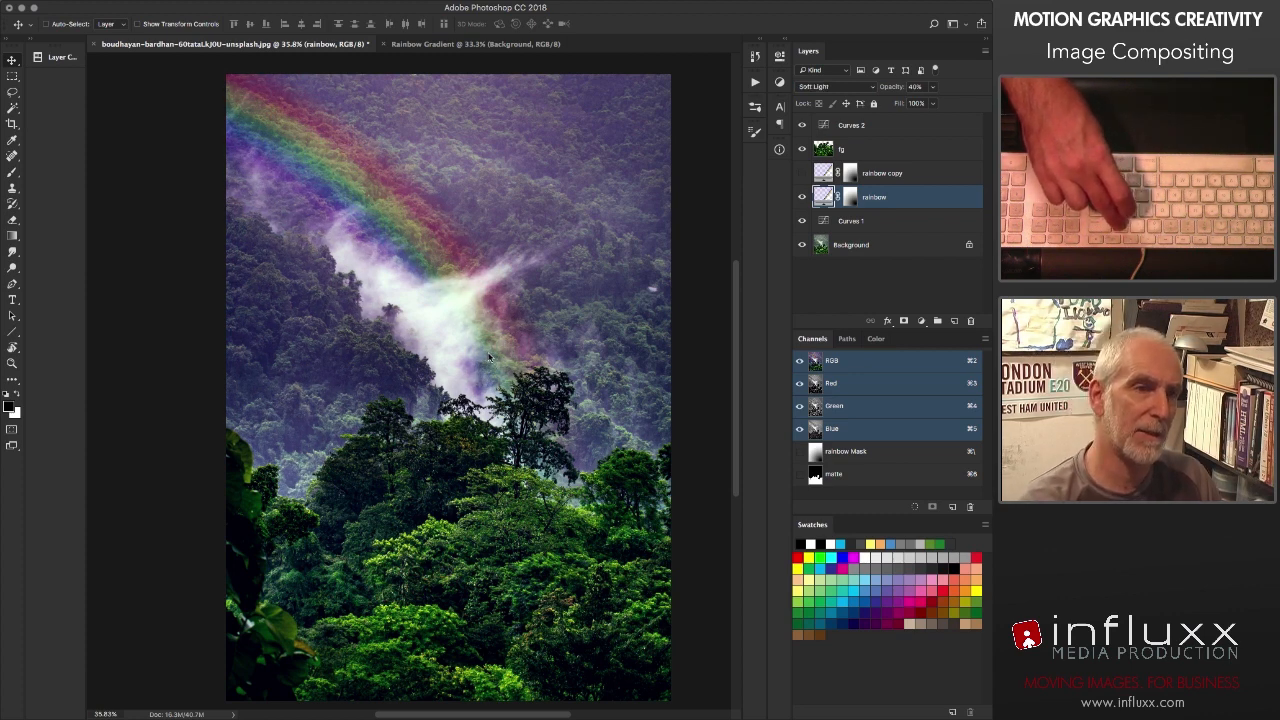
pyautogui.hotkey('shift', '-')
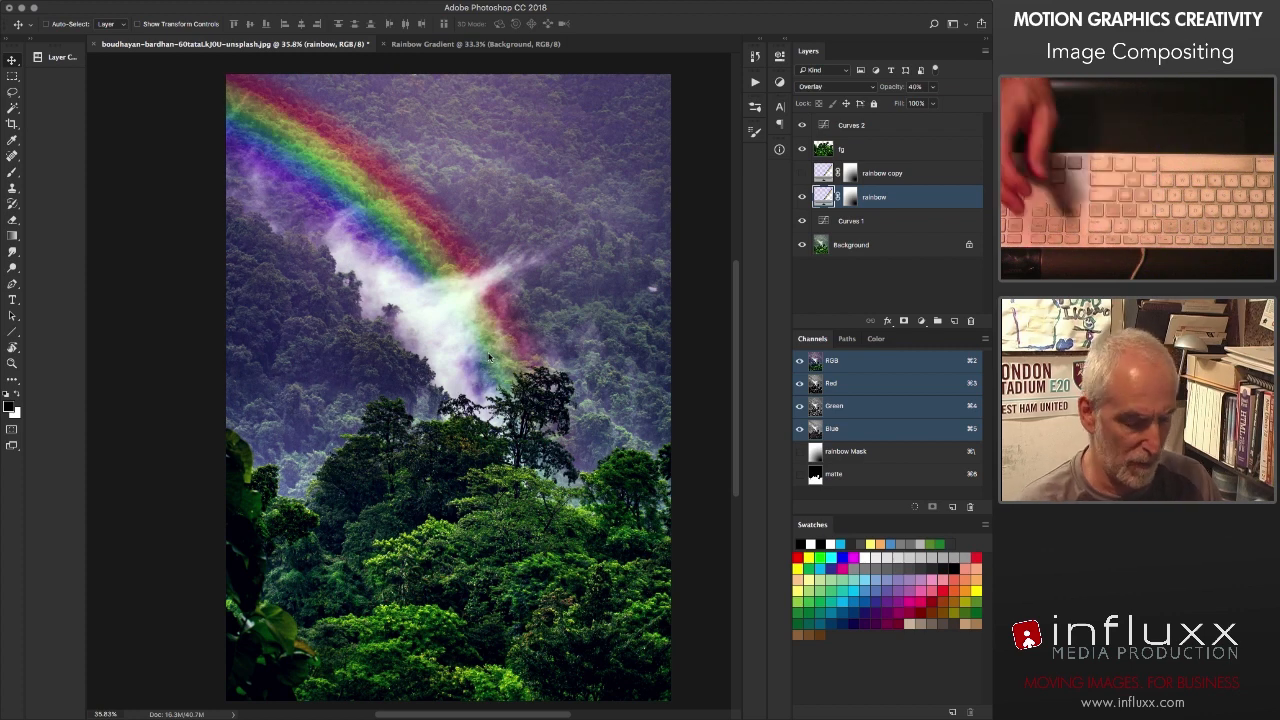
# Step: Set the original rainbow layer's blend mode to Screen, comparing it repeatedly with Normal
pyautogui.hotkey('alt', 'shift', 's')
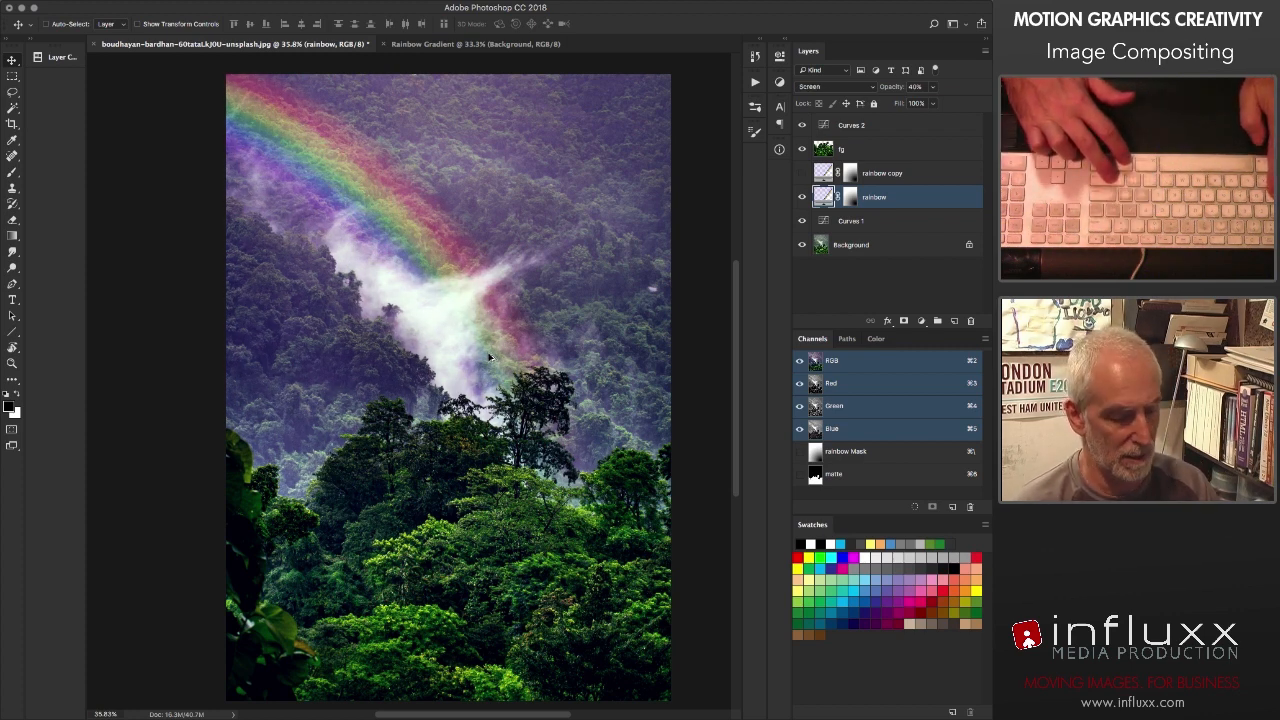
pyautogui.hotkey('shift', '-')
pyautogui.hotkey('shift', '+')
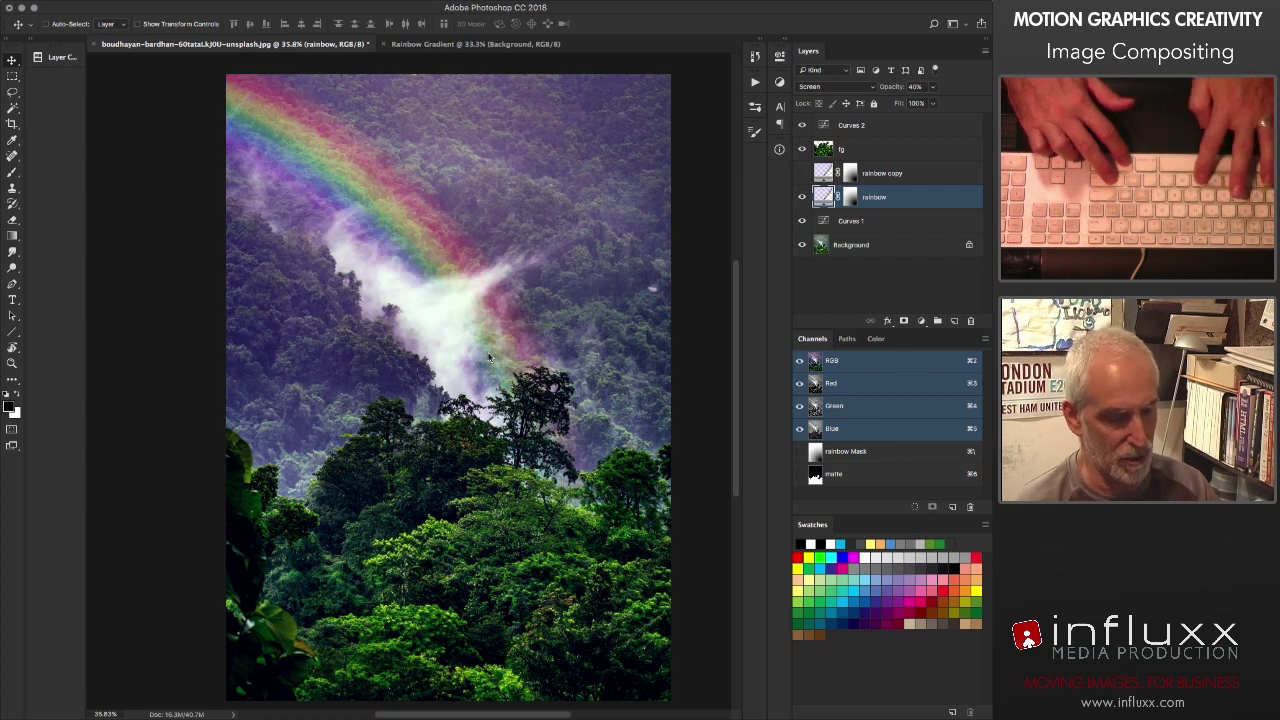
pyautogui.hotkey('alt', 'shift', 'n')
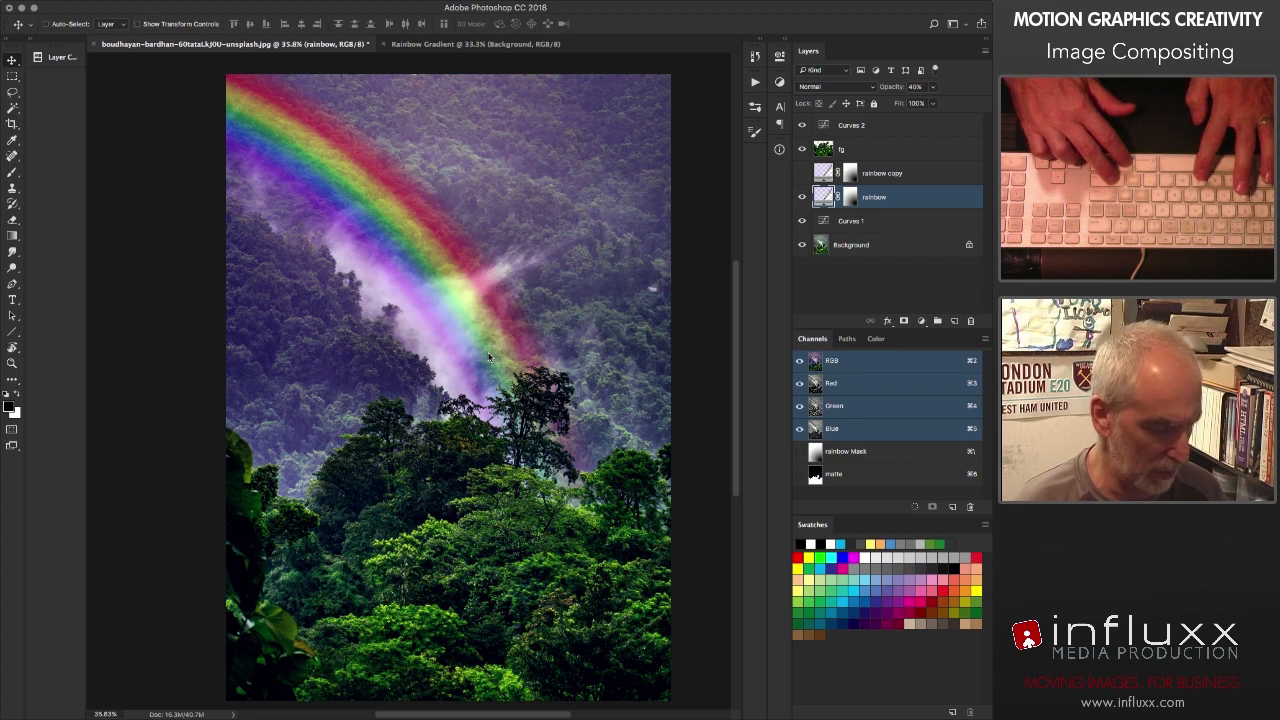
pyautogui.hotkey('alt', 'shift', 's')
pyautogui.hotkey('alt', 'shift', 'n')
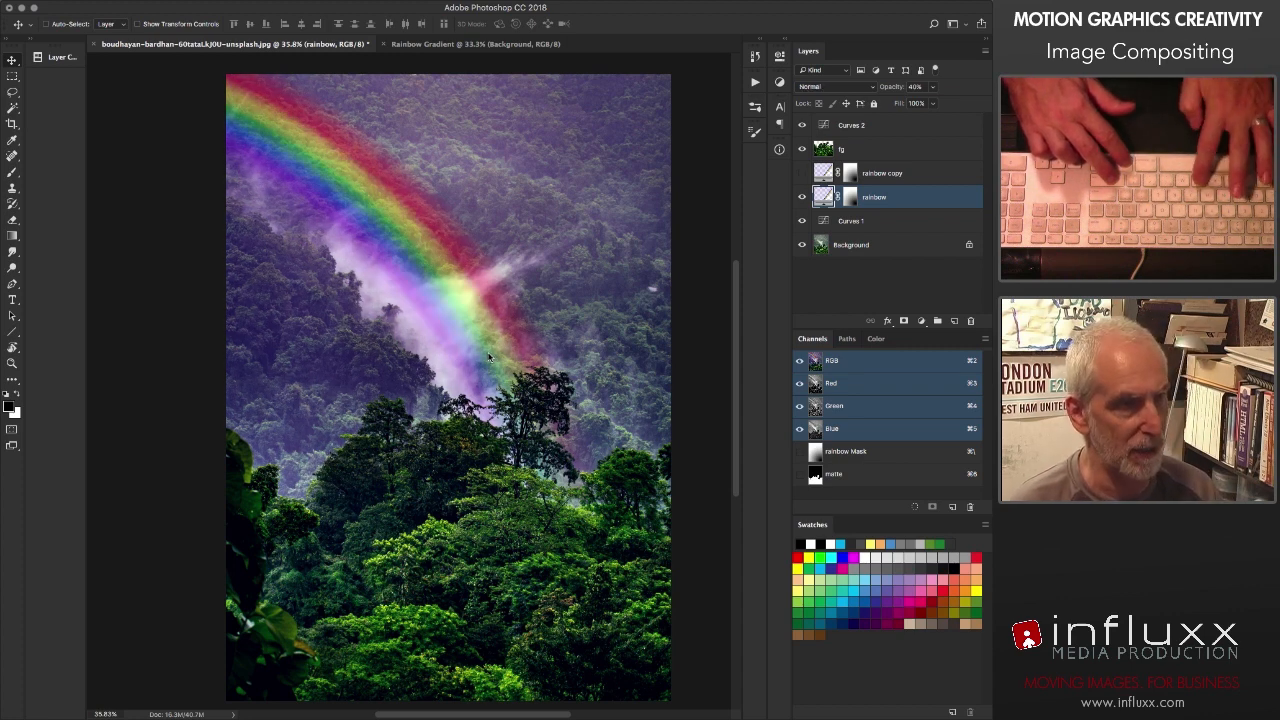
pyautogui.hotkey('alt', 'shift', 's')
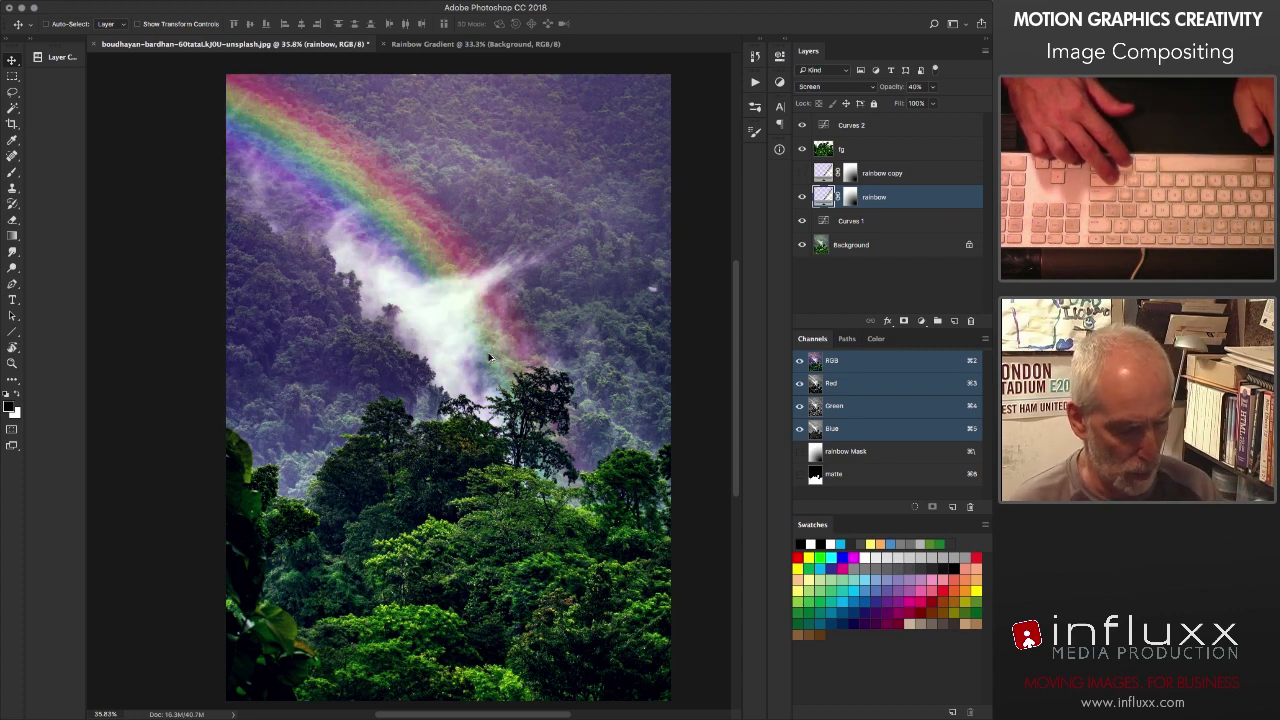
# Step: Compare the Overlay and Soft Light blend modes with Screen on the original rainbow layer, and return it to Screen
pyautogui.hotkey('alt', 'shift', 'n')
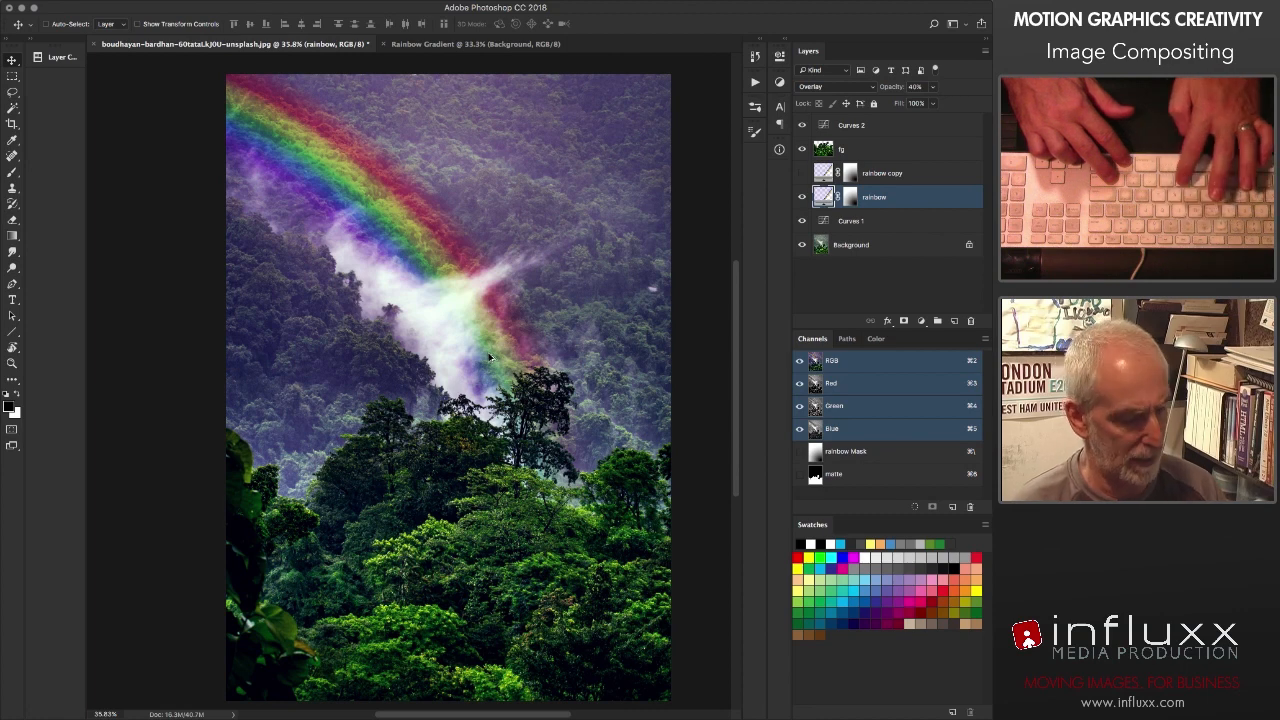
pyautogui.hotkey('alt', 'shift', 's')
pyautogui.hotkey('alt', 'shift', 'n')
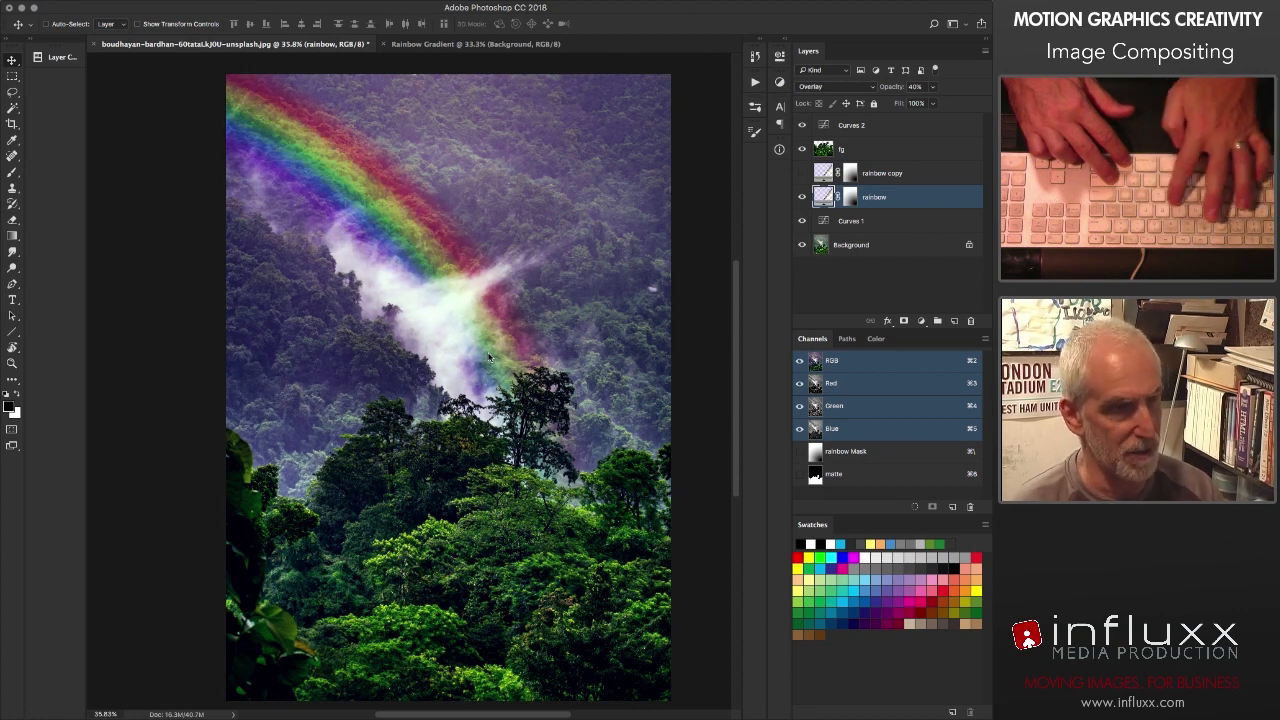
pyautogui.hotkey('alt', 'shift', 's')
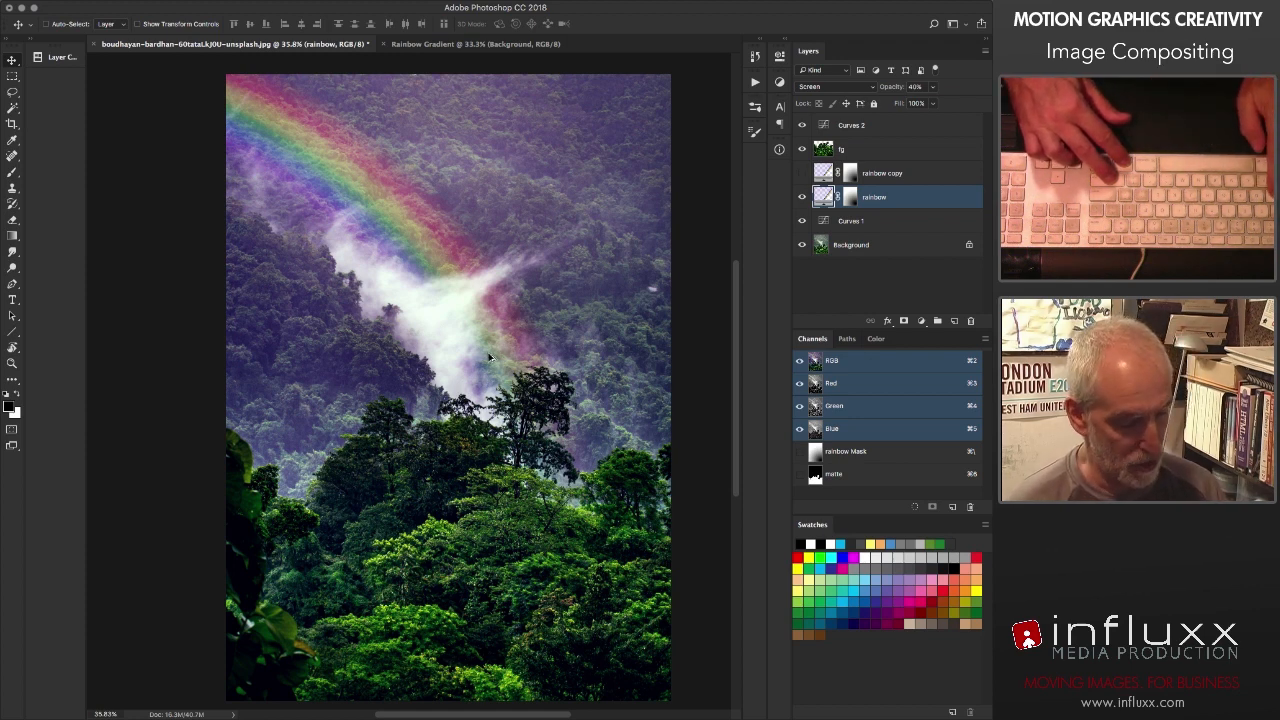
pyautogui.hotkey('alt', 'shift', 'f')
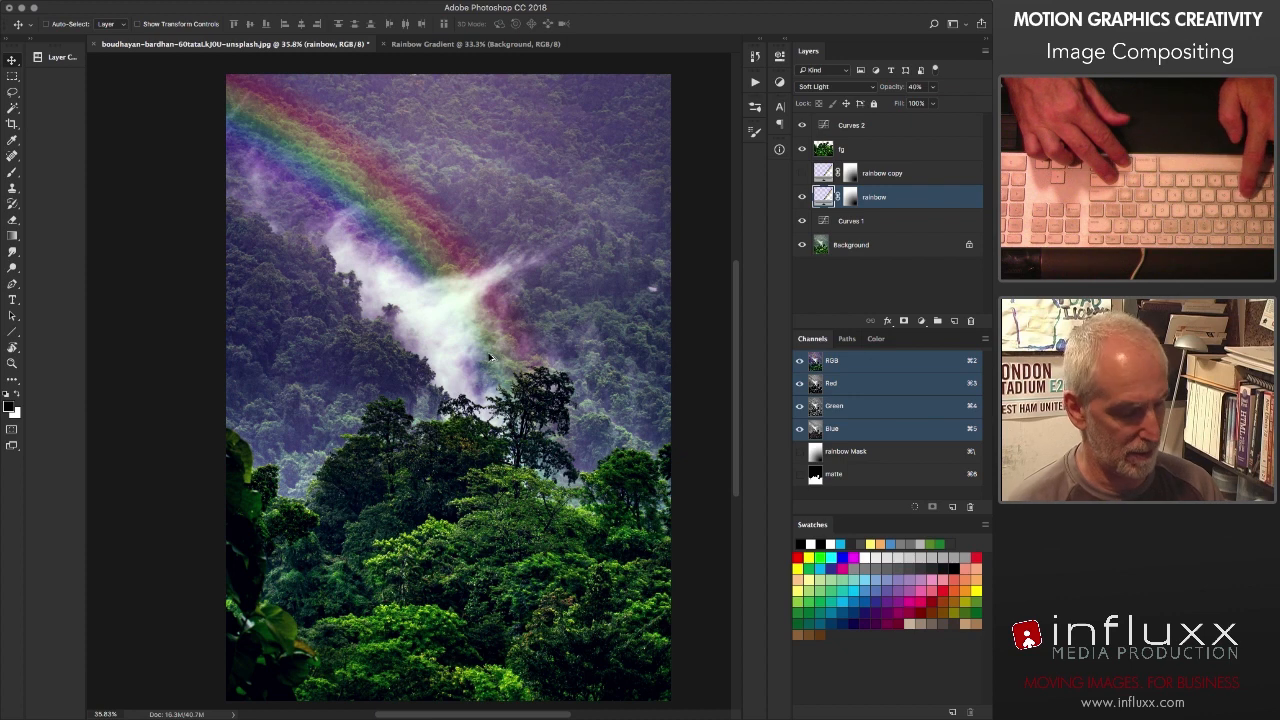
pyautogui.hotkey('alt', 'shift', 's')
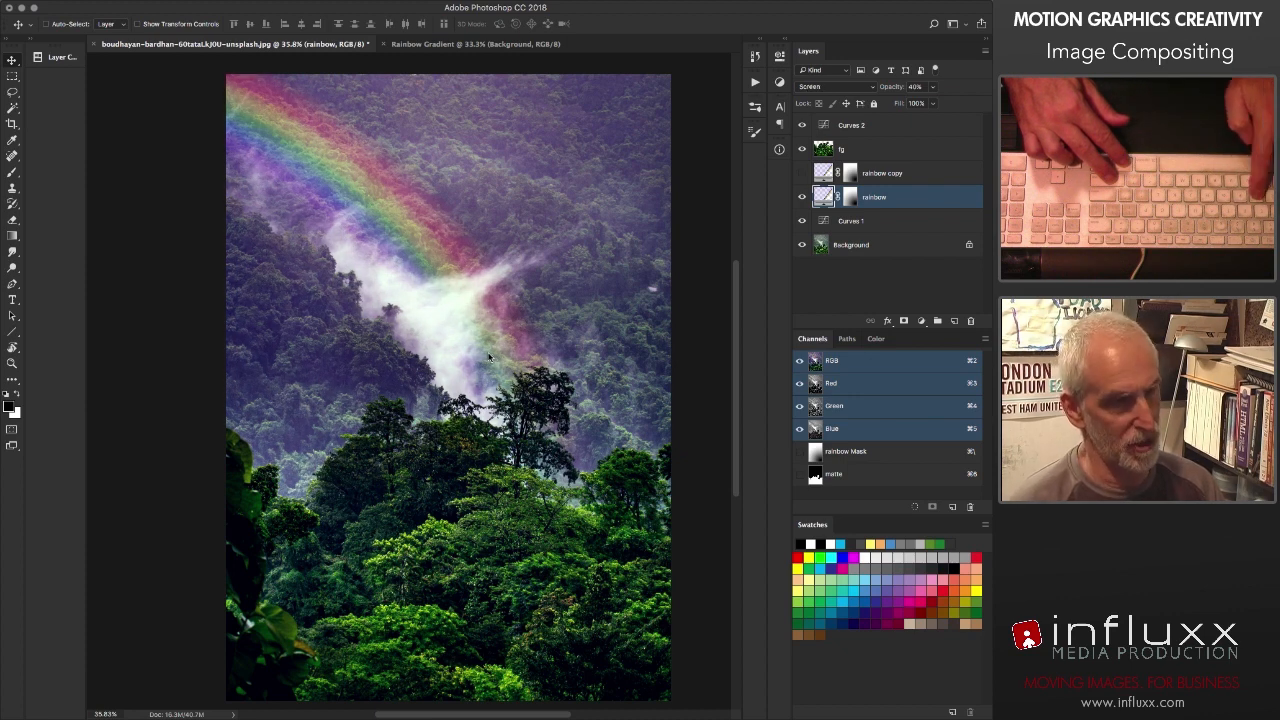
pyautogui.hotkey('alt', 'shift', 'f')
pyautogui.hotkey('alt', 'shift', 's')
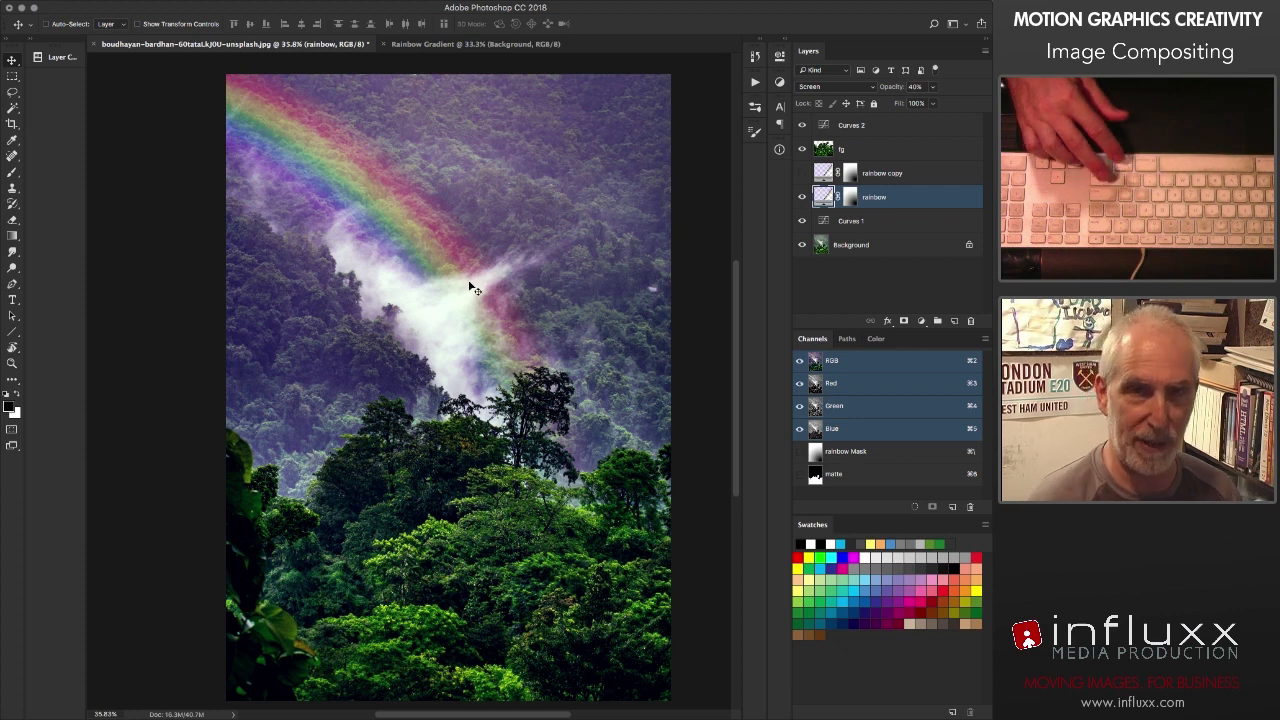
# Step: Show the rainbow copy layer, set its opacity to 30%, and compare the image with it hidden and shown
pyautogui.click(801, 174)
pyautogui.click(880, 176)
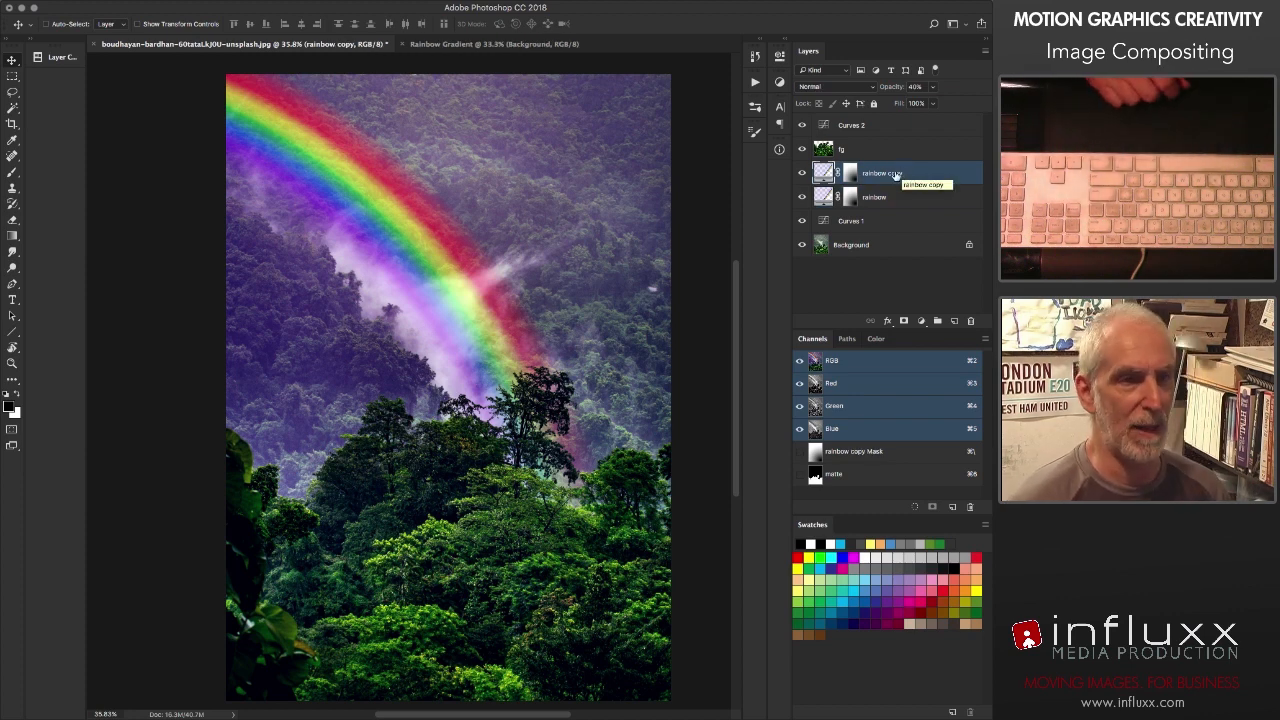
pyautogui.press('3')
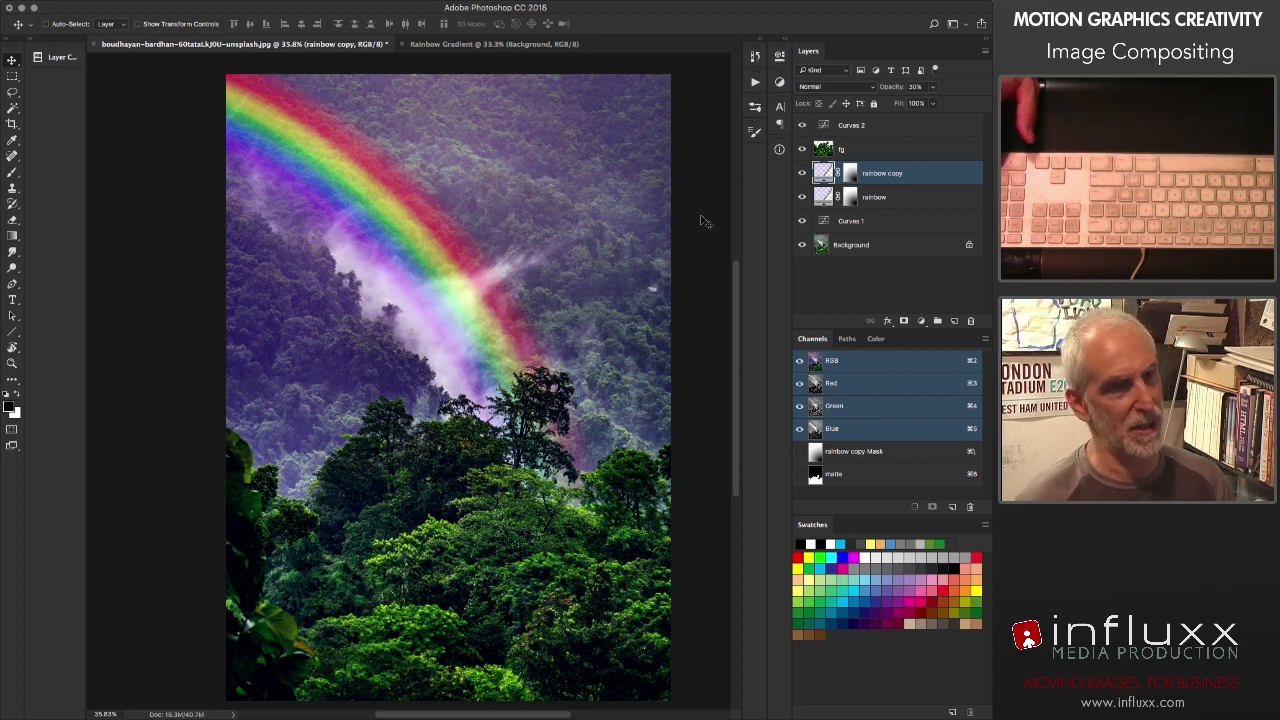
pyautogui.click(801, 173)
pyautogui.click(801, 173)
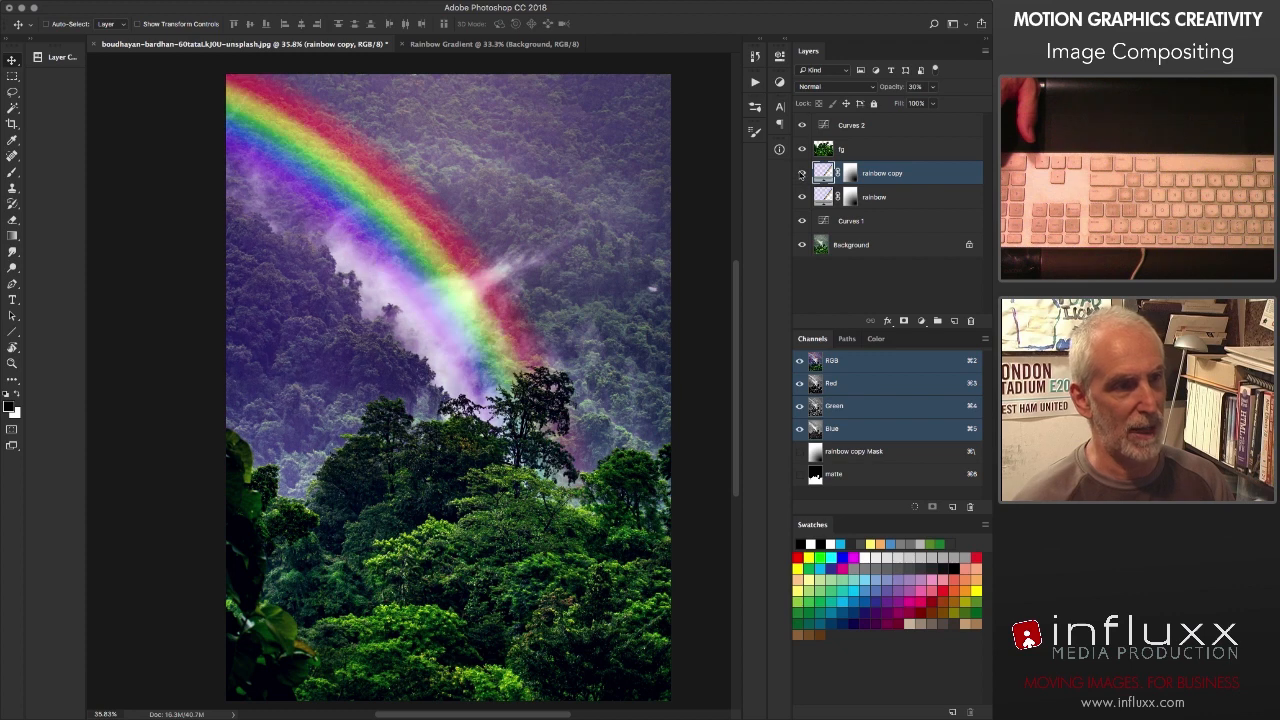
# Step: Try 20% opacity on the rainbow copy layer and compare the image with it hidden and shown
pyautogui.click(801, 173)
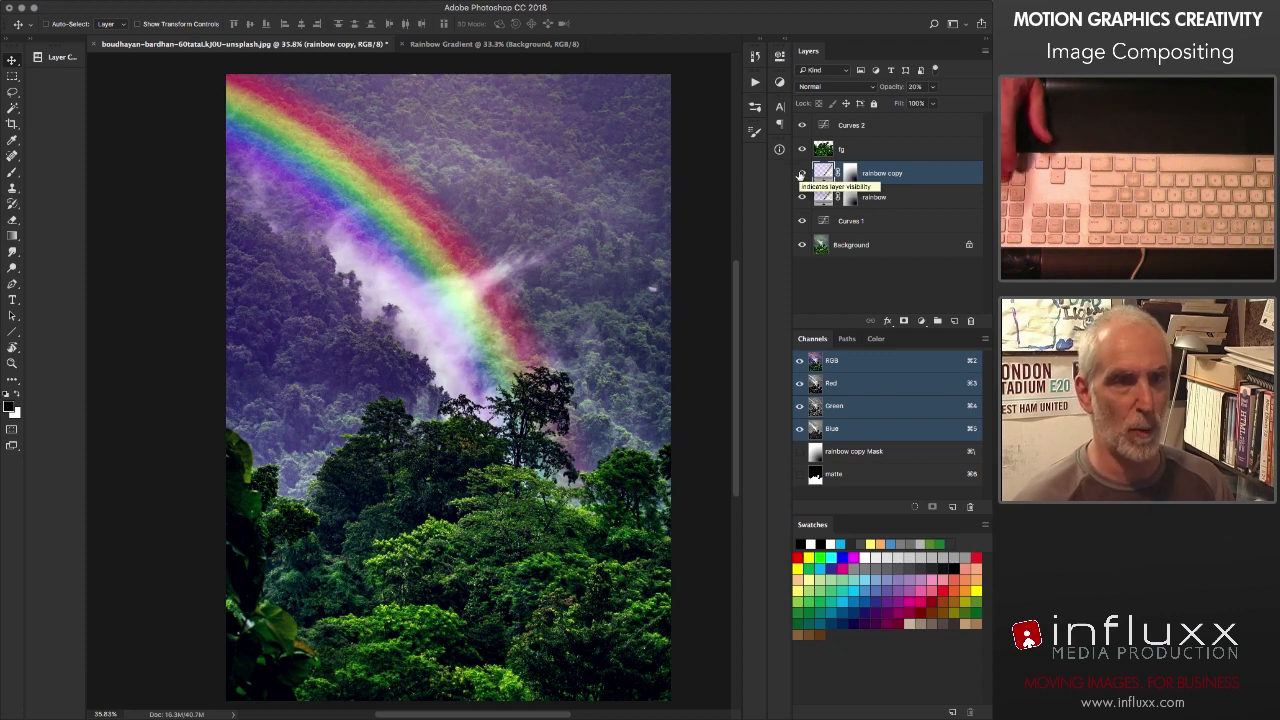
pyautogui.click(801, 173)
pyautogui.click(801, 173)
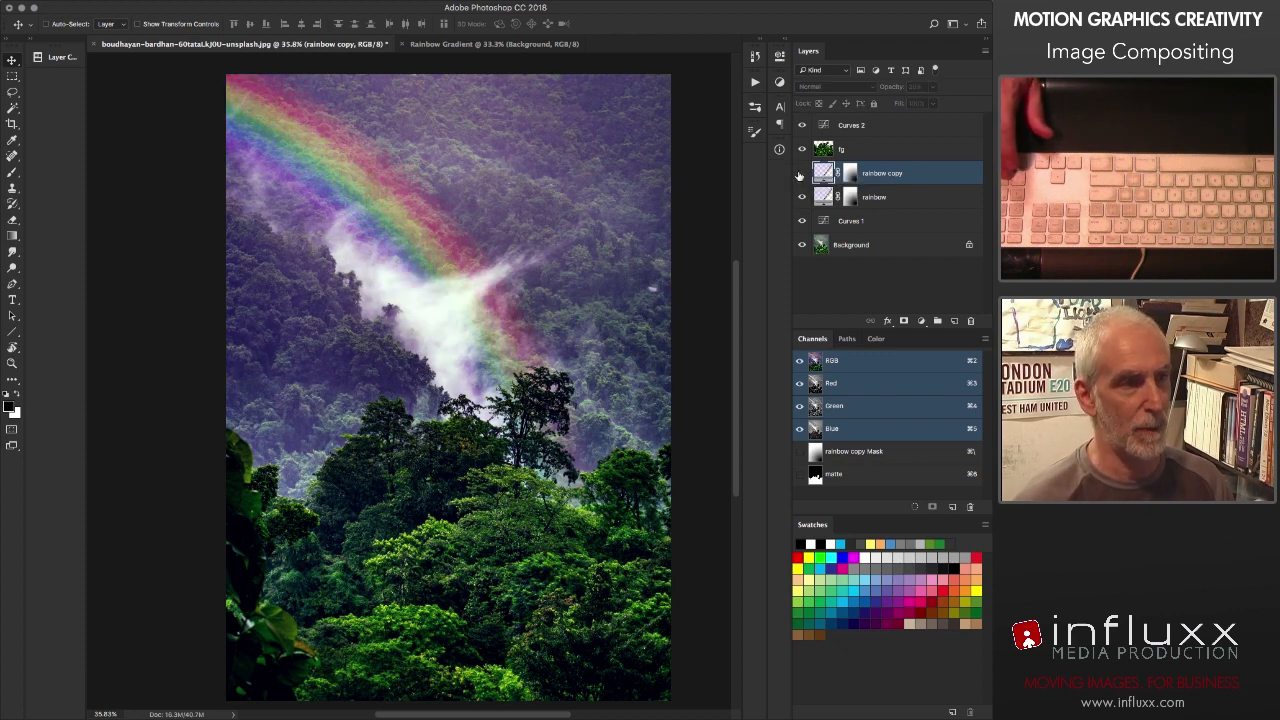
pyautogui.click(801, 173)
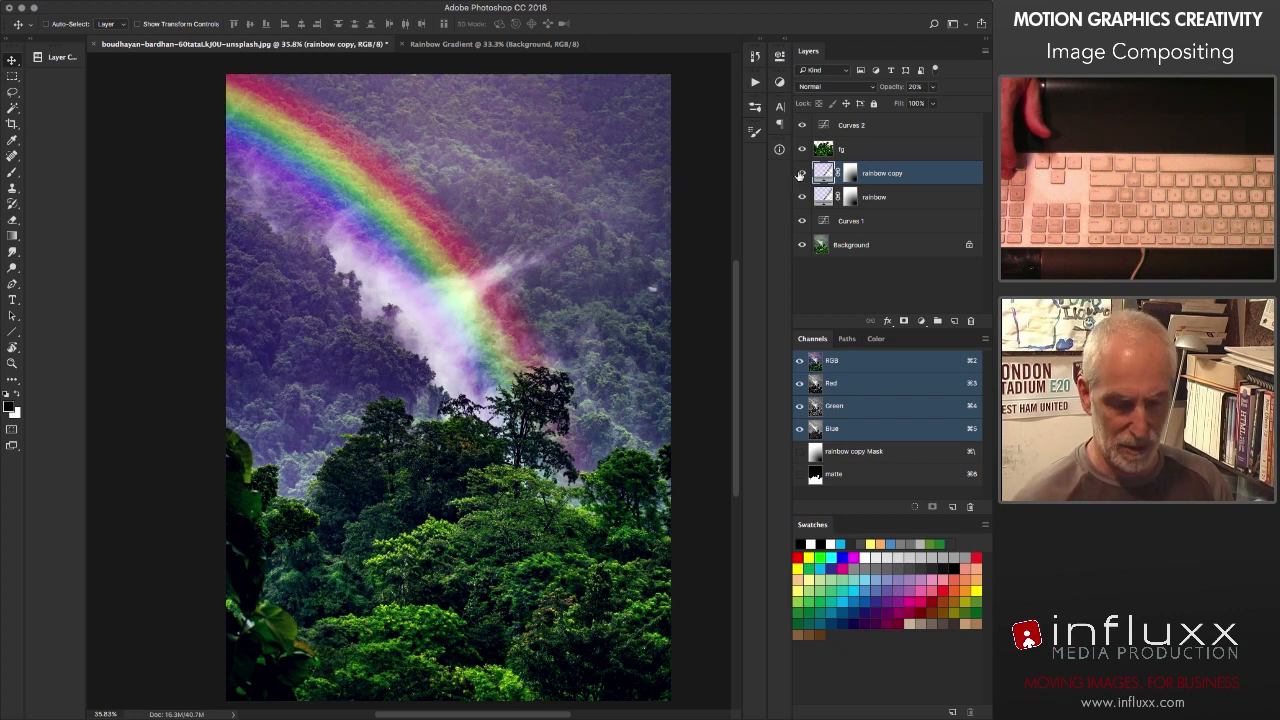
# Step: Try 10% opacity on the rainbow copy layer, toggling its visibility to compare the effect
pyautogui.press('1')
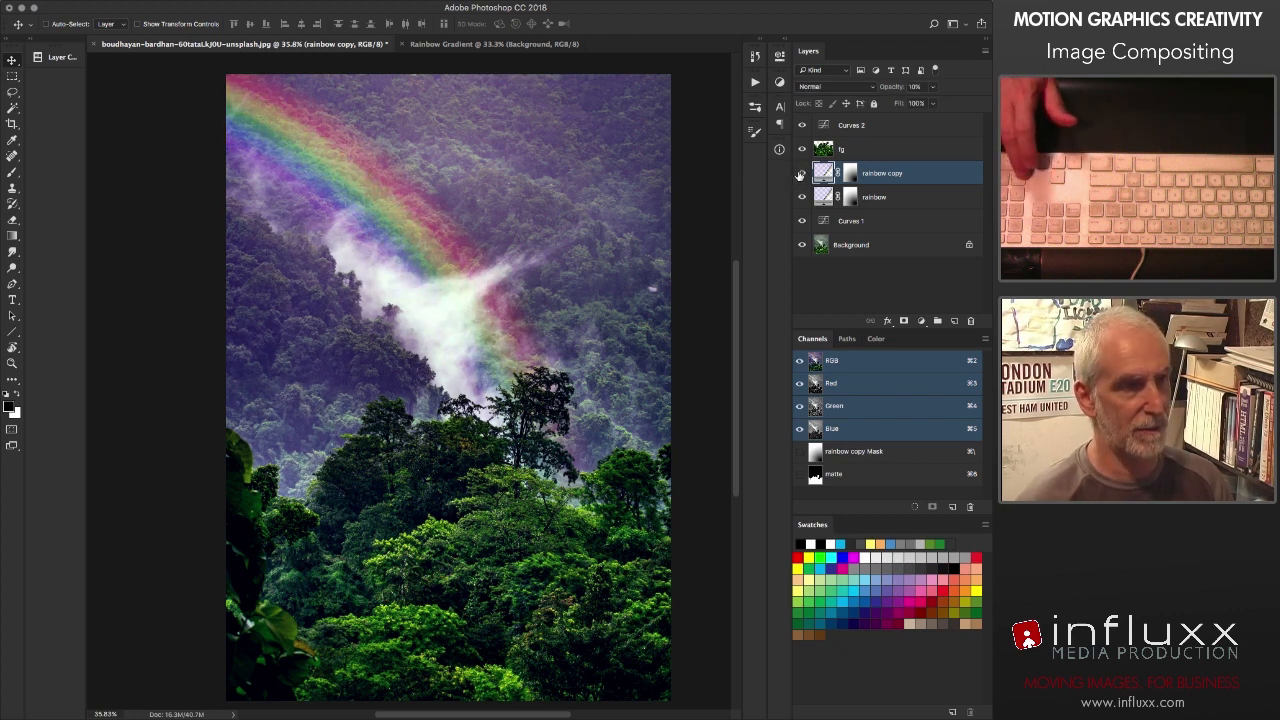
pyautogui.click(800, 174)
pyautogui.click(800, 174)
pyautogui.click(800, 174)
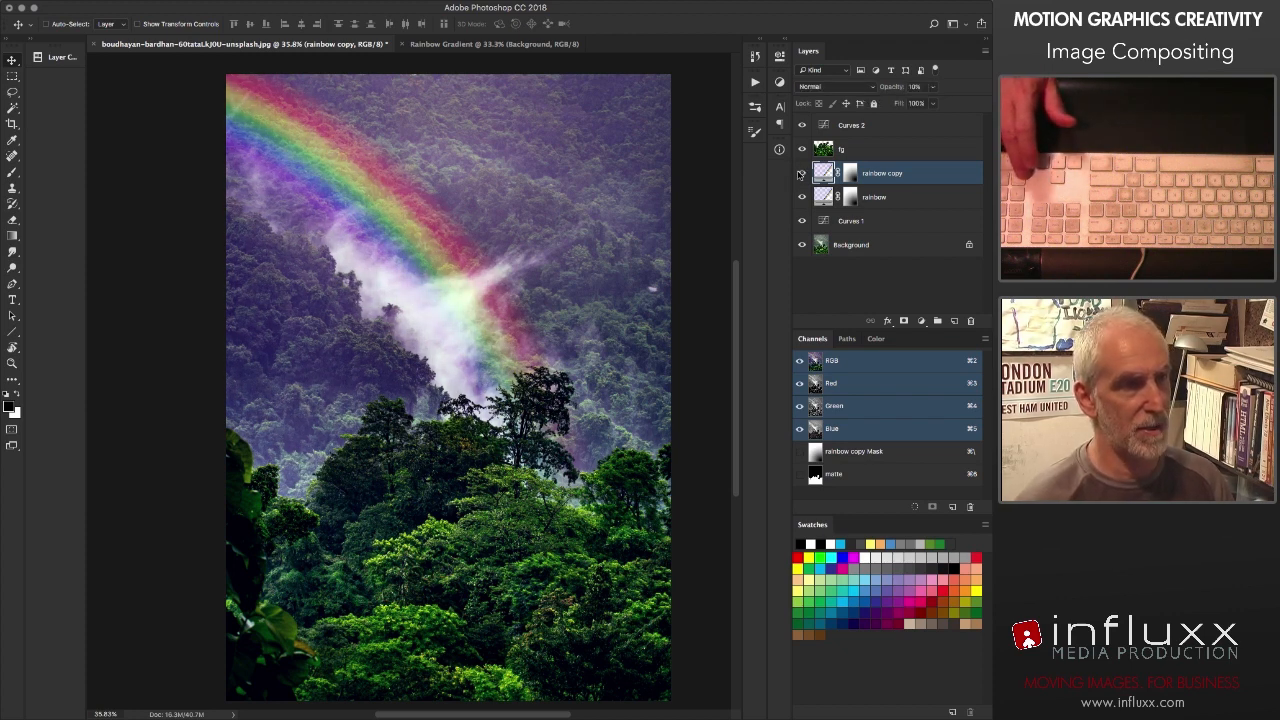
pyautogui.click(800, 174)
pyautogui.click(800, 174)
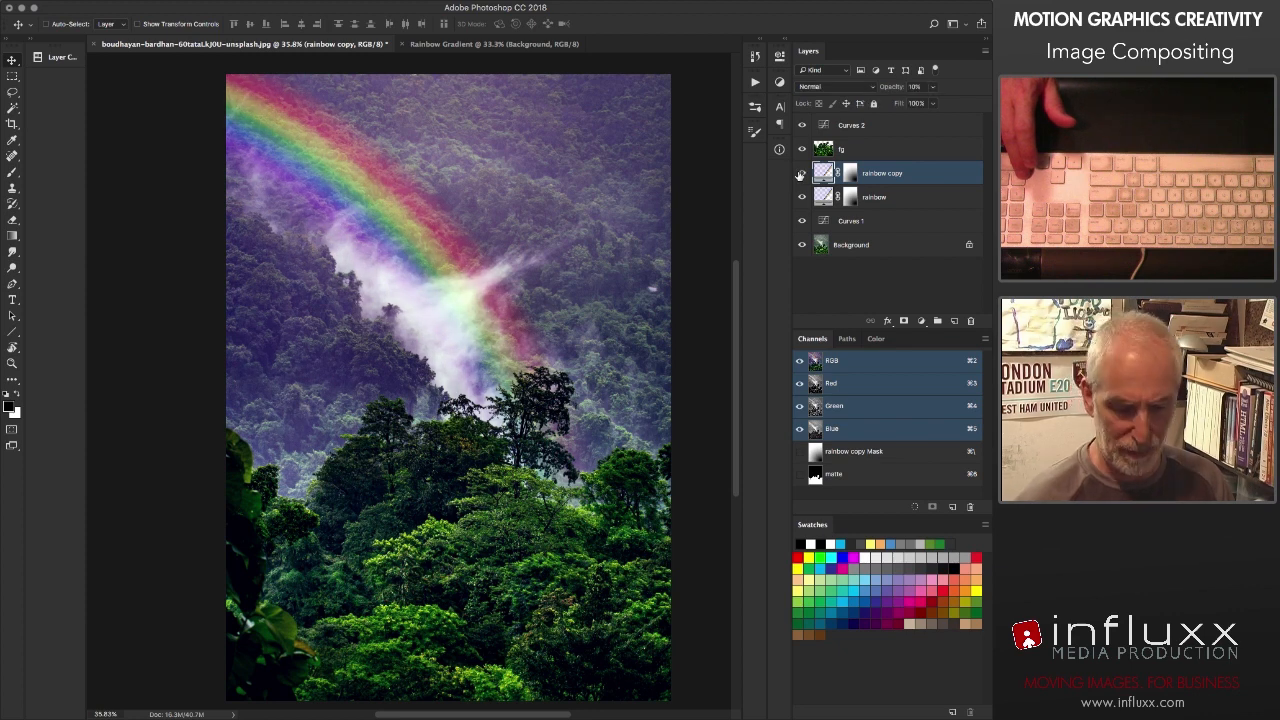
# Step: Compare the rainbow copy layer hidden and shown at 15% opacity, and set its opacity to 50%
pyautogui.press('1')
pyautogui.press('5')
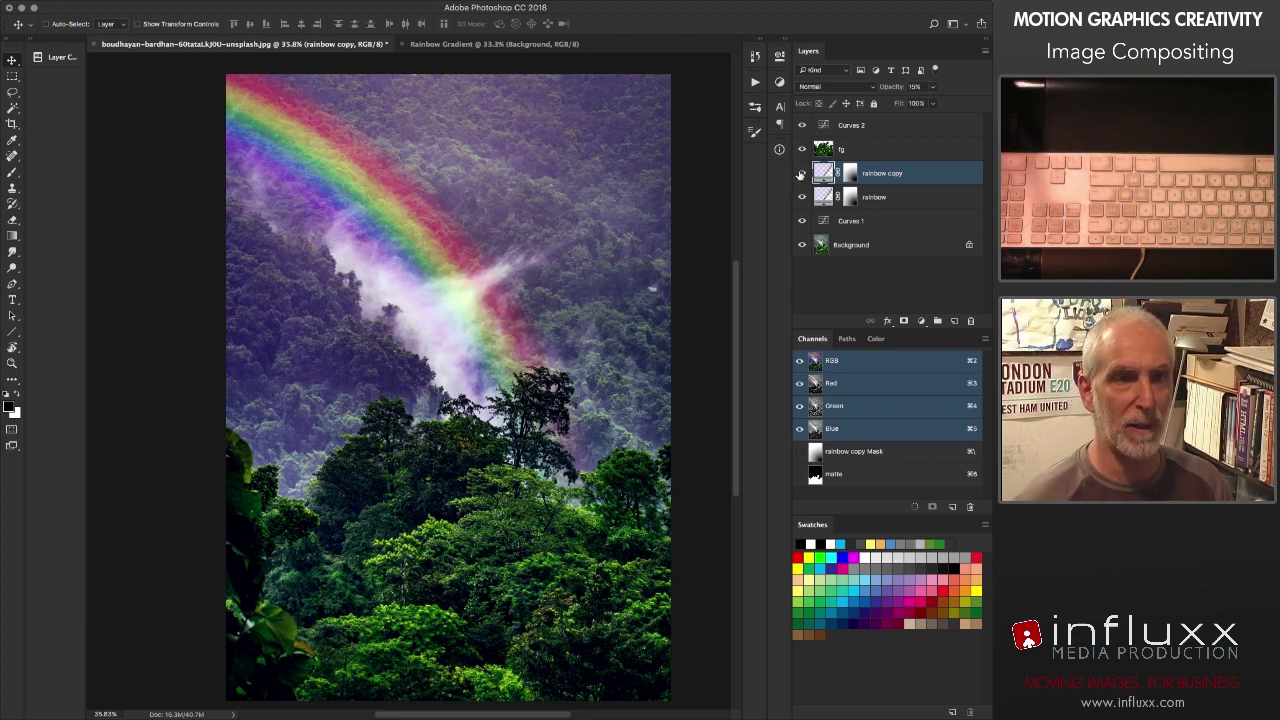
pyautogui.click(800, 174)
pyautogui.click(800, 174)
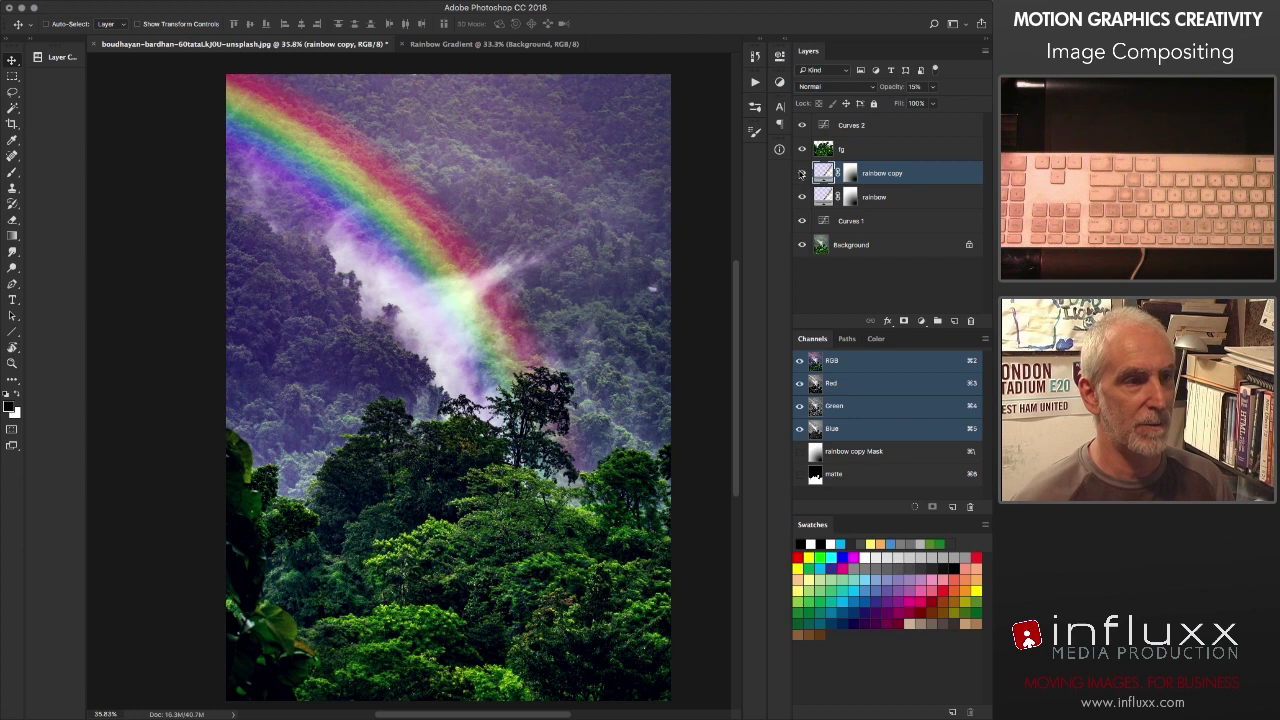
pyautogui.press('1')
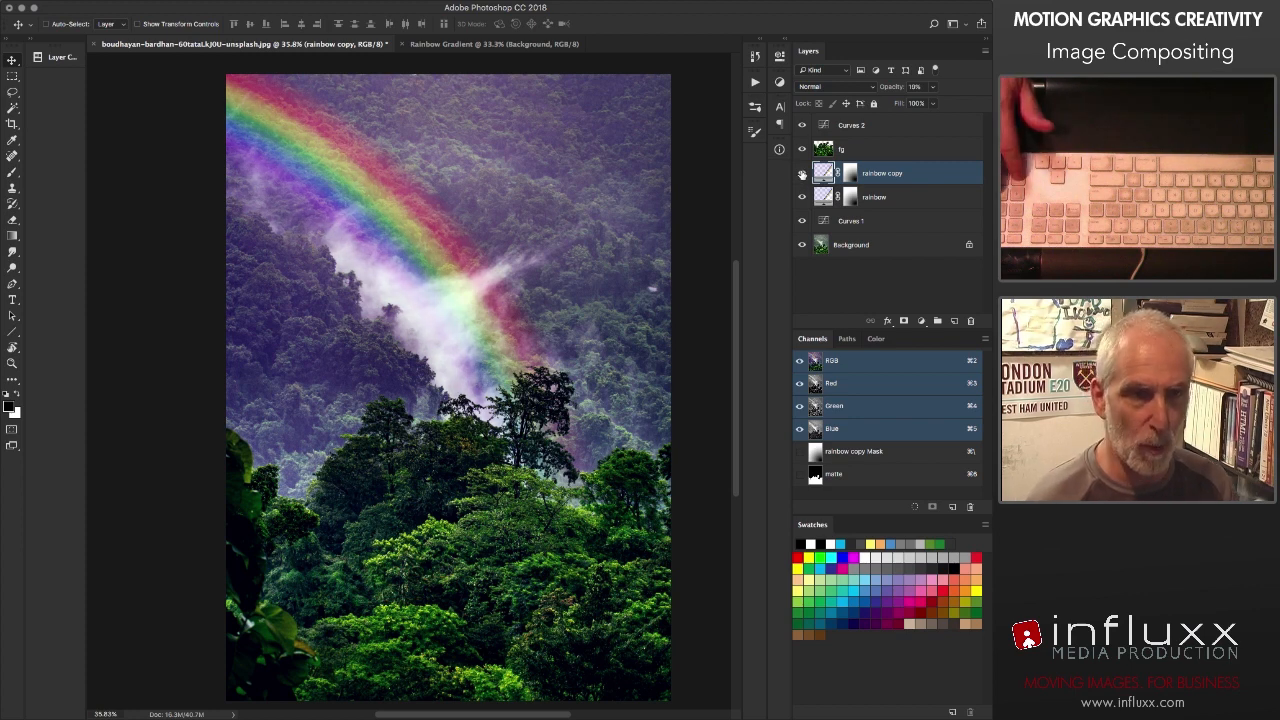
pyautogui.press('5')
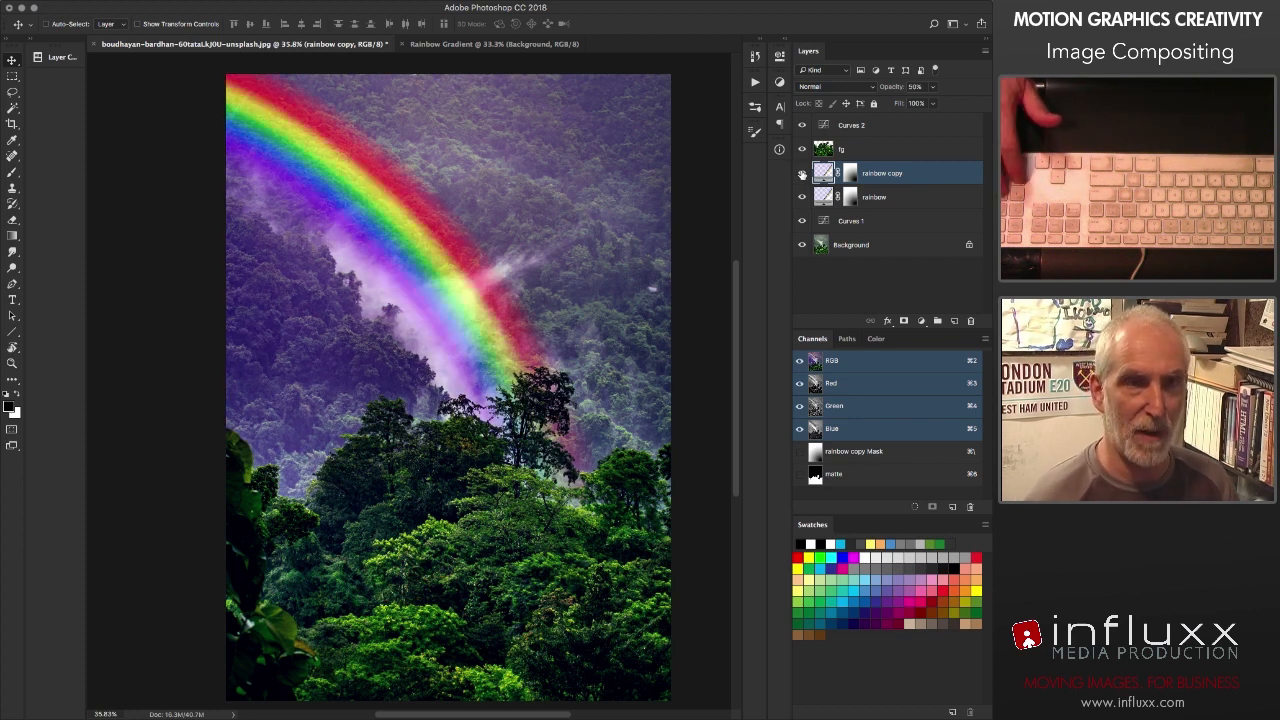
# Step: Set the rainbow copy layer's opacity to 15% and compare the image with it hidden and shown
pyautogui.press('1')
pyautogui.press('5')
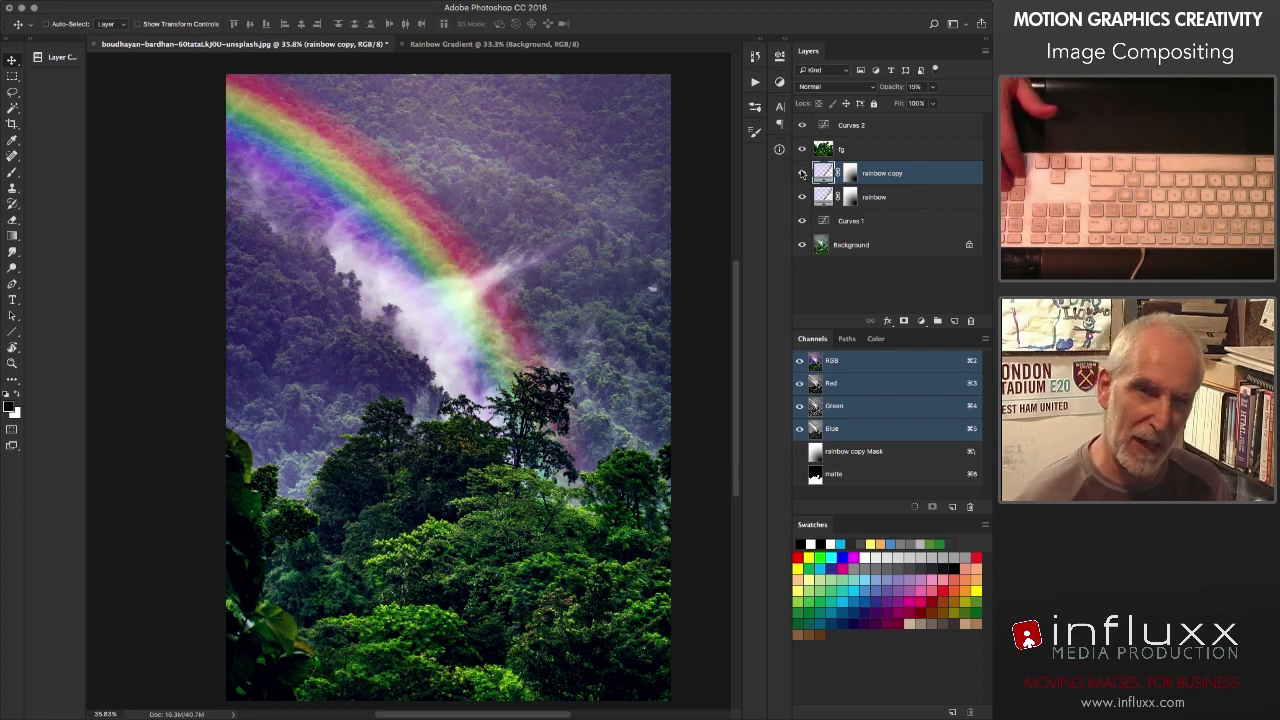
pyautogui.click(802, 174)
pyautogui.click(802, 174)
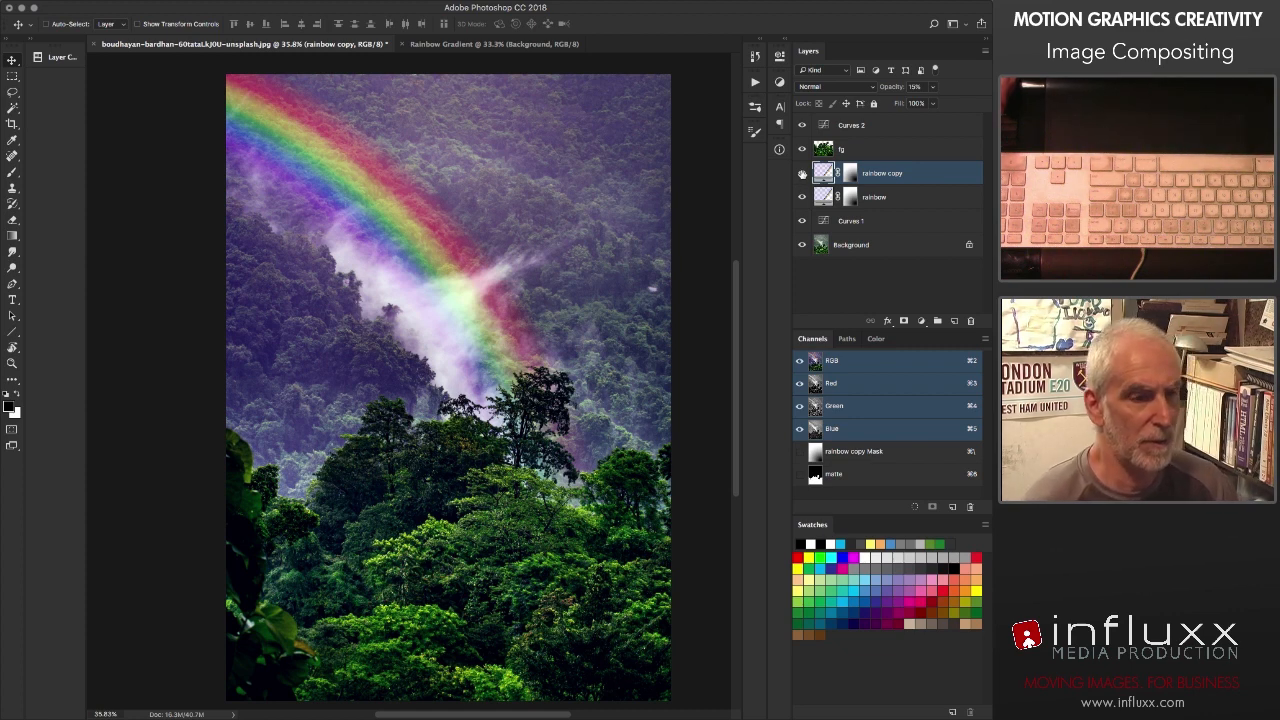
# Step: Compare the original Background layer on its own with the full rainbow composite, ending with all layers visible
pyautogui.keyDown('alt'); pyautogui.click(801, 245); pyautogui.keyUp('alt')
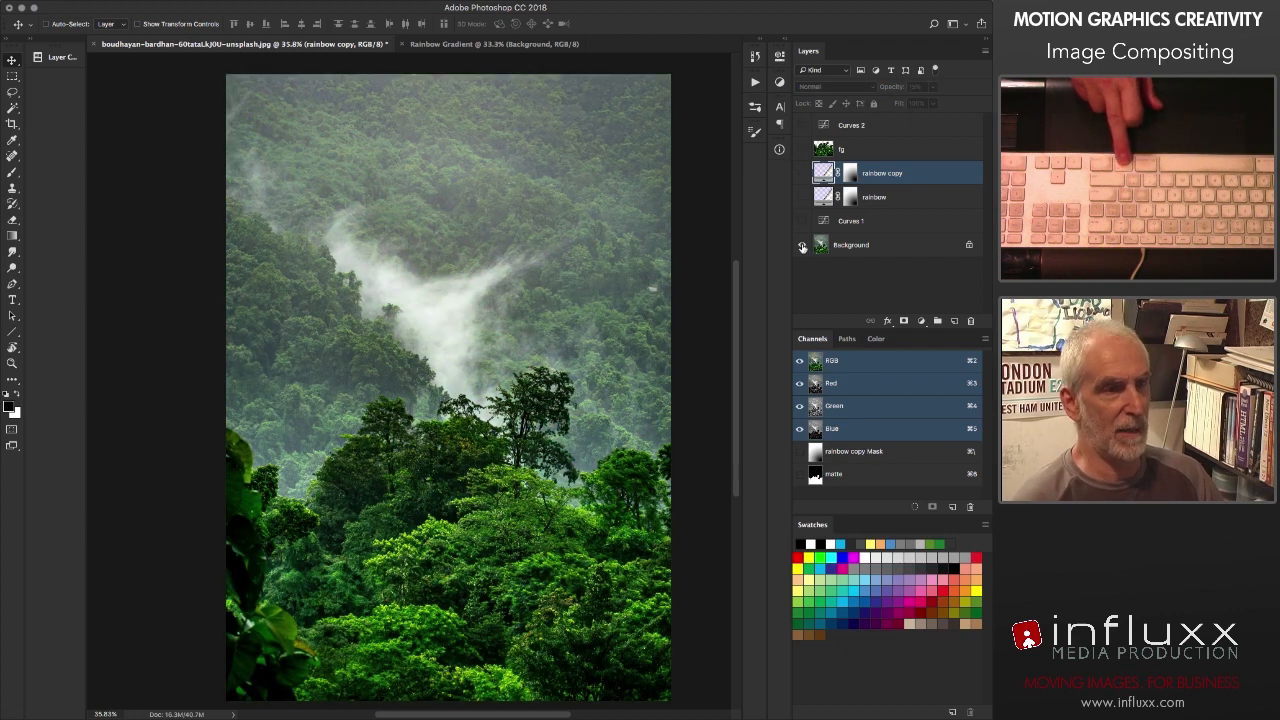
pyautogui.keyDown('alt'); pyautogui.click(801, 245); pyautogui.keyUp('alt')
pyautogui.keyDown('alt'); pyautogui.click(801, 245); pyautogui.keyUp('alt')
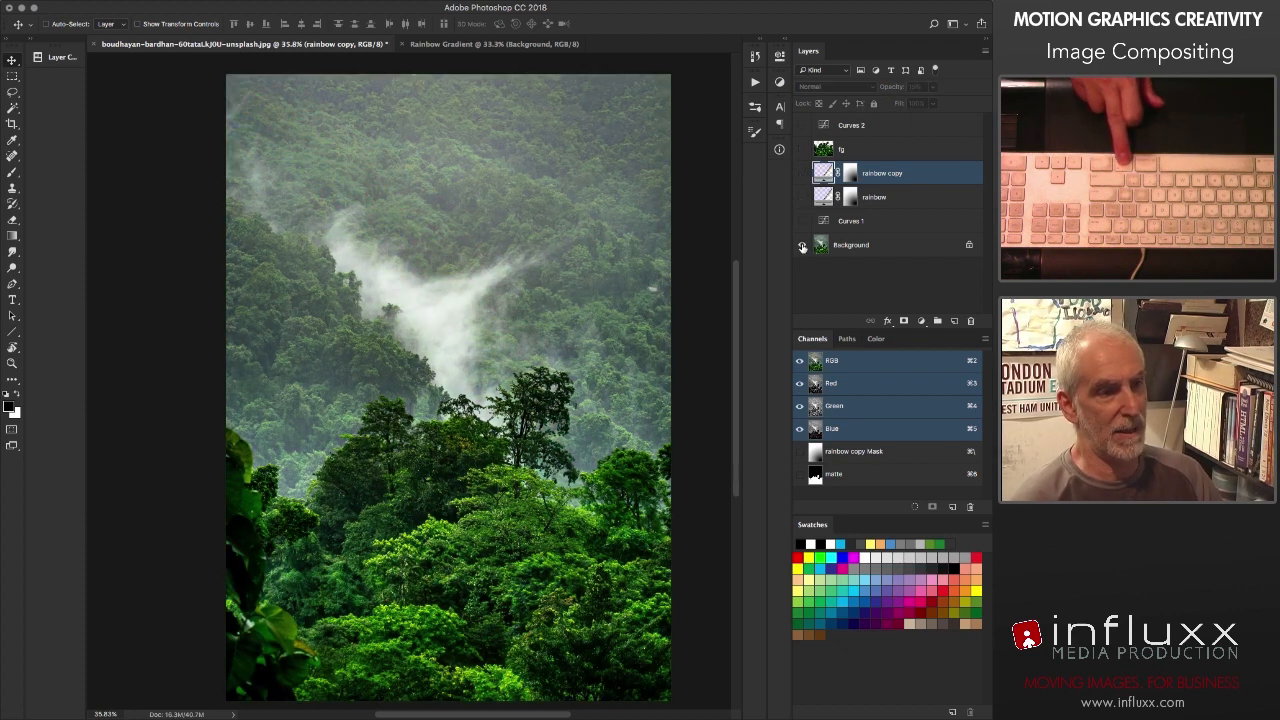
pyautogui.keyDown('alt'); pyautogui.click(801, 246); pyautogui.keyUp('alt')
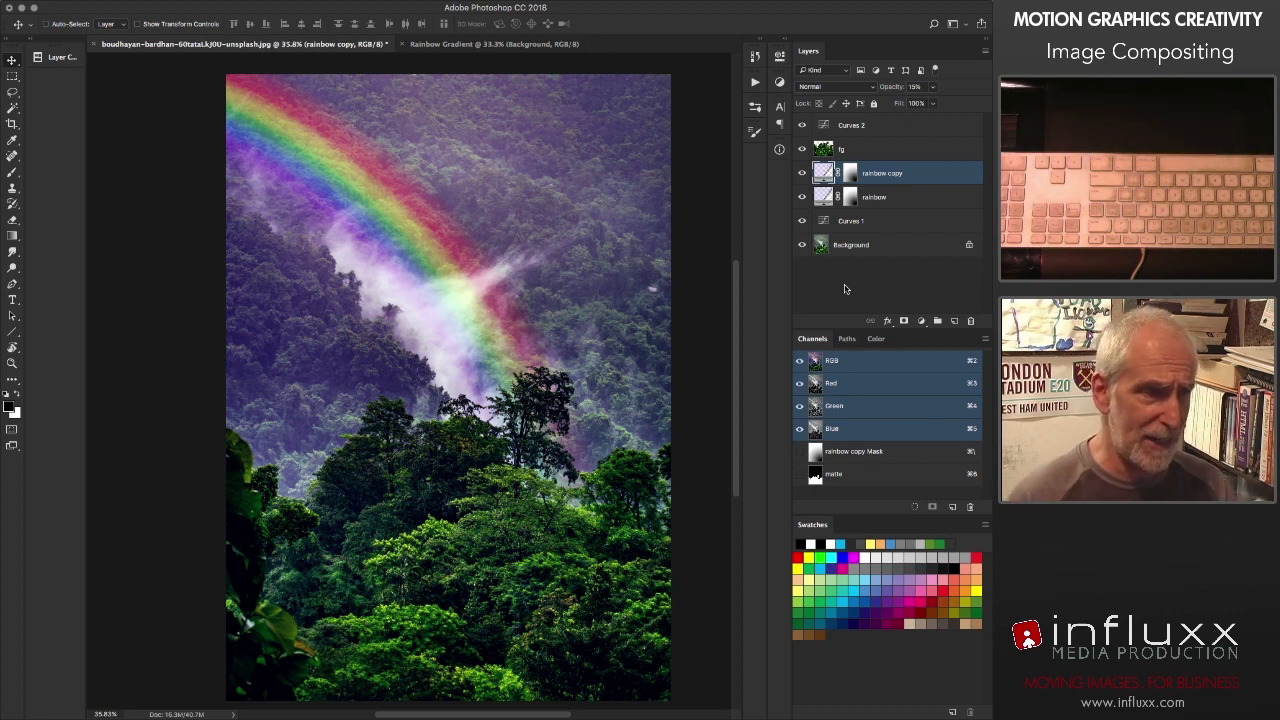
# Step: Review the rainbow copy layer's Gradient Fill settings and dismiss them without making changes
pyautogui.doubleClick(824, 173)
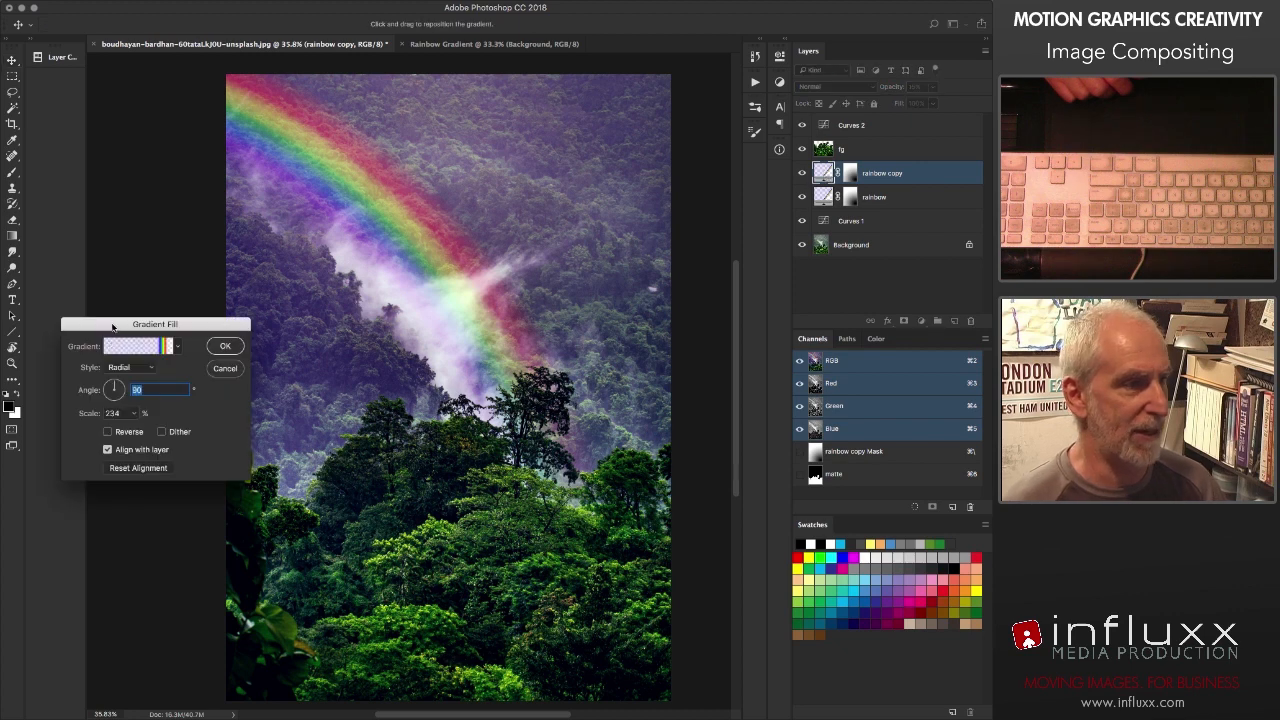
pyautogui.moveTo(113, 326); pyautogui.dragTo(360, 222)
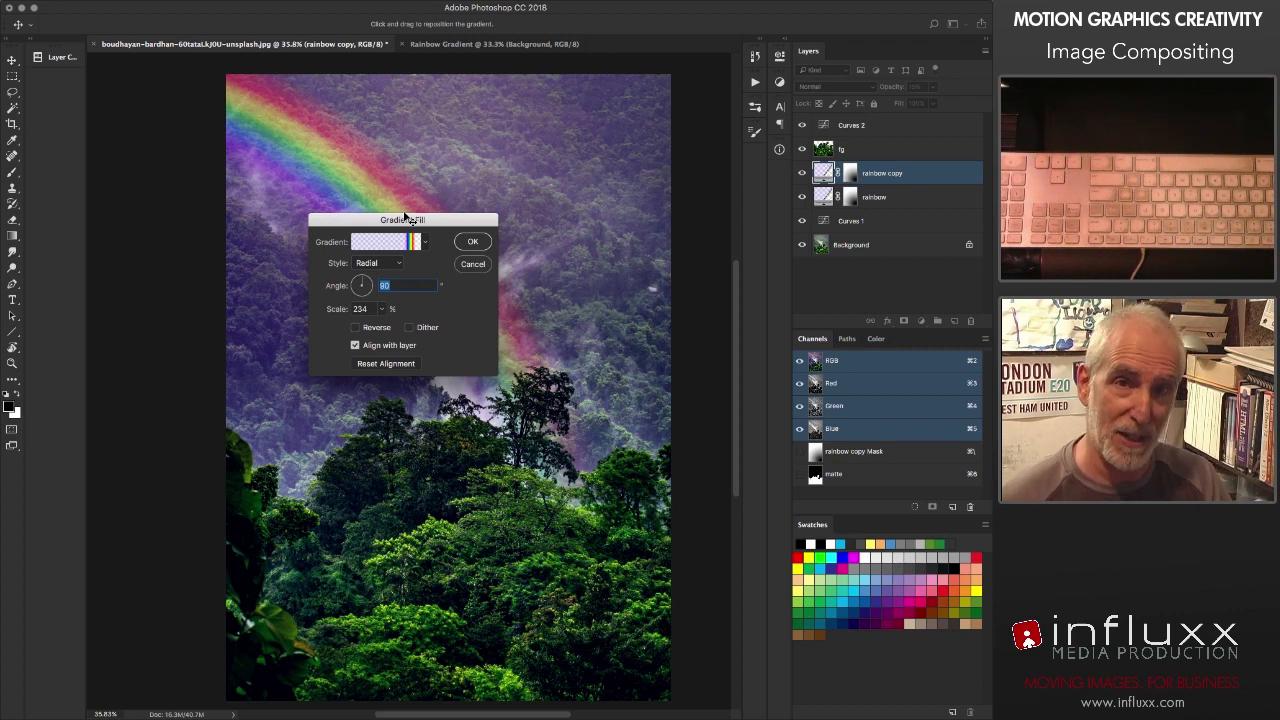
pyautogui.click(476, 266)
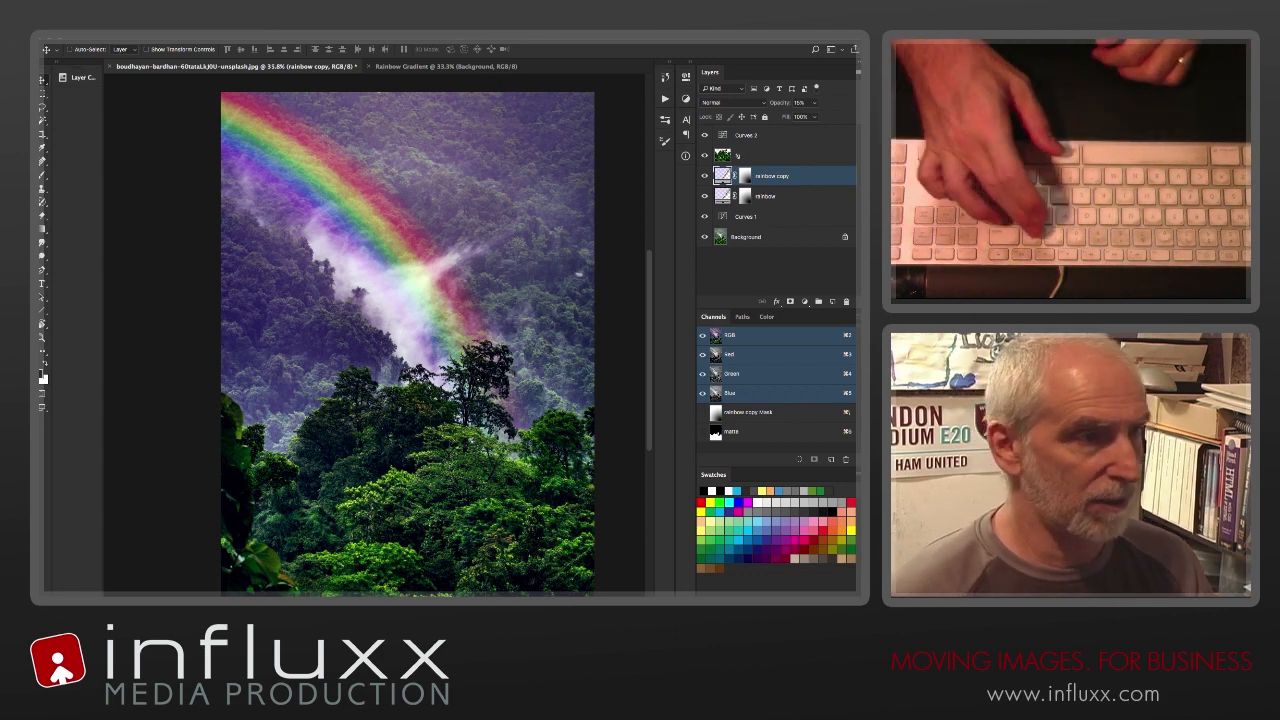
pyautogui.press('super+minus')
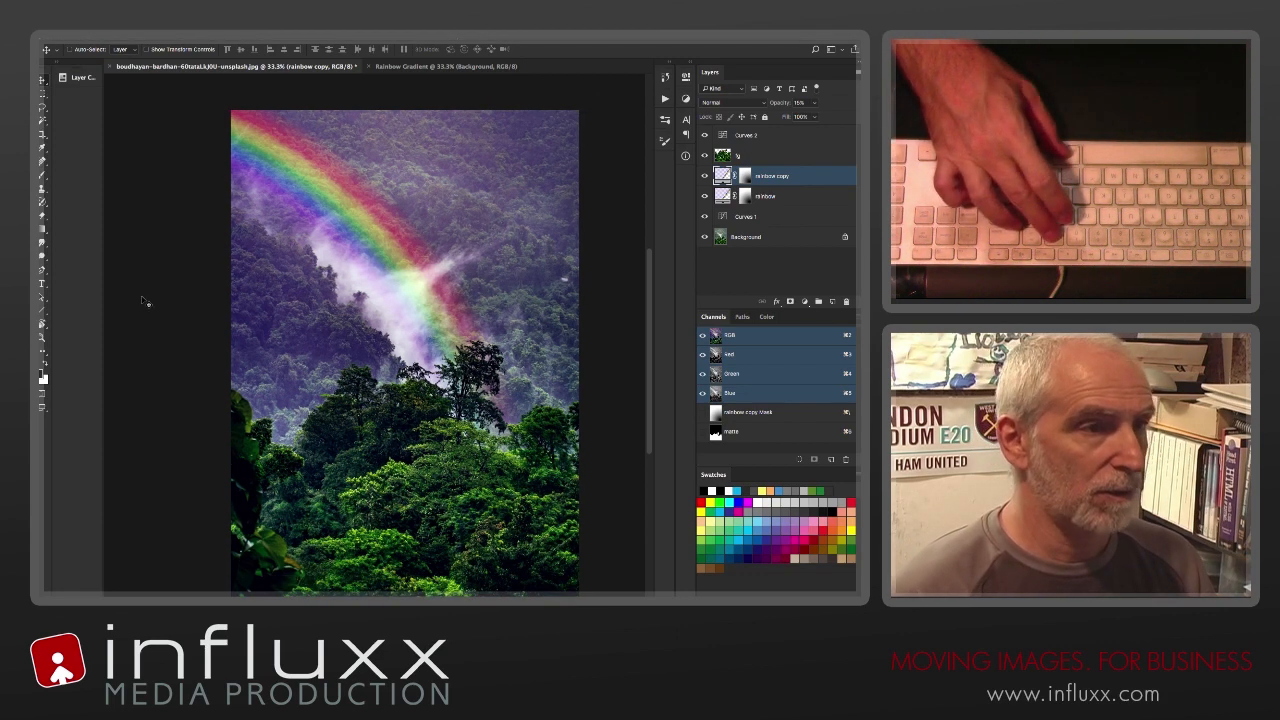